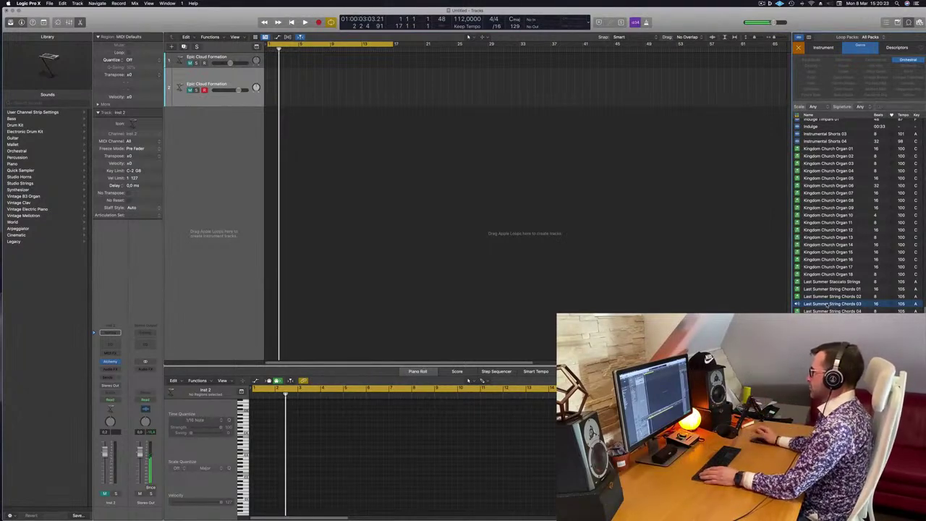
- Add the Last Summer String Chords 03 loop on a new track at bar 1 and play it back from the start
{"action": "key", "text": "space"}
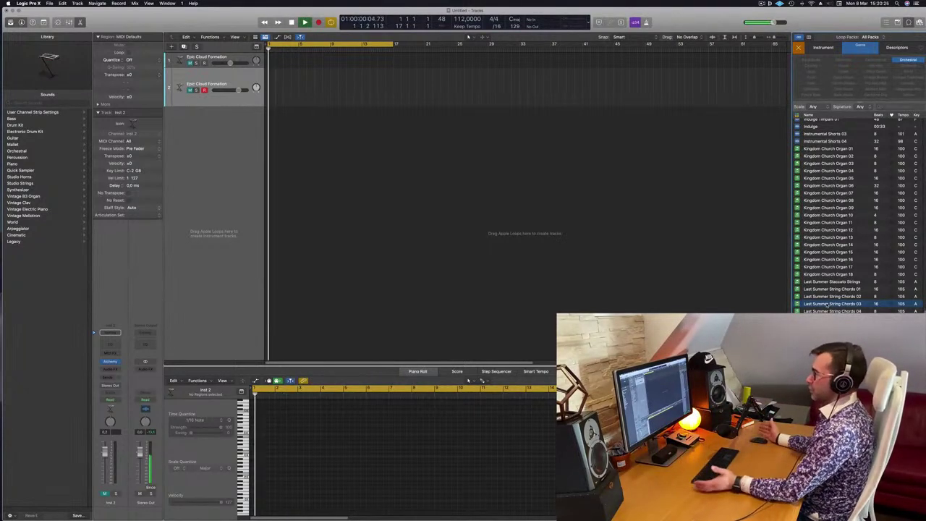
{"action": "left_click_drag", "start_coordinate": [182, 195], "coordinate": [269, 143]}
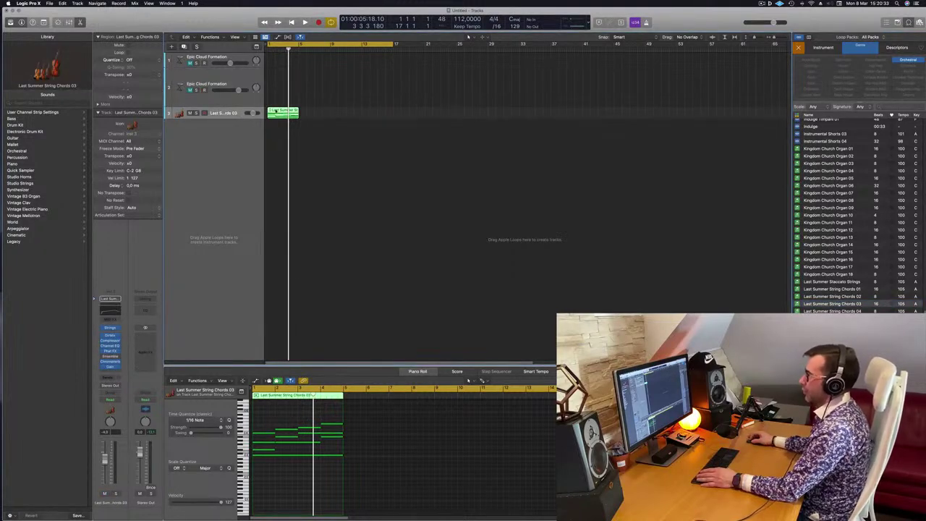
{"action": "key", "text": "Return"}
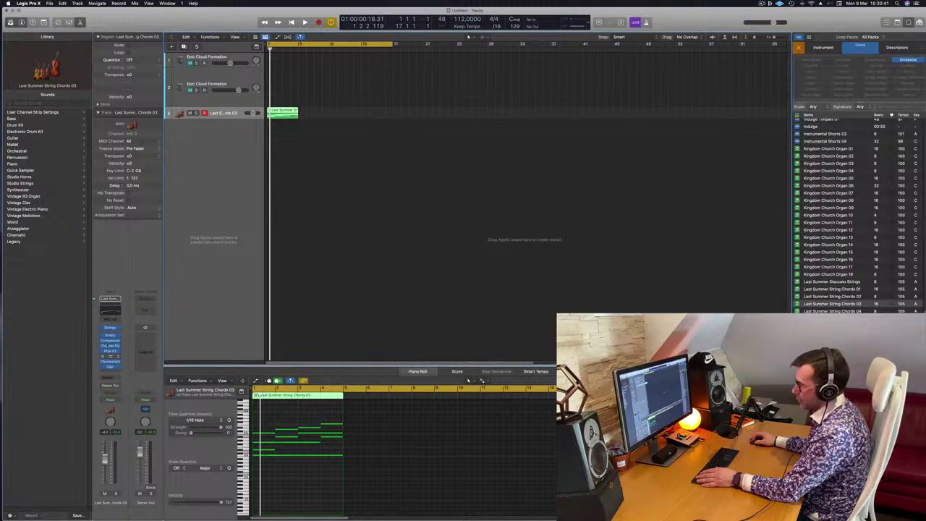
{"action": "key", "text": "space"}
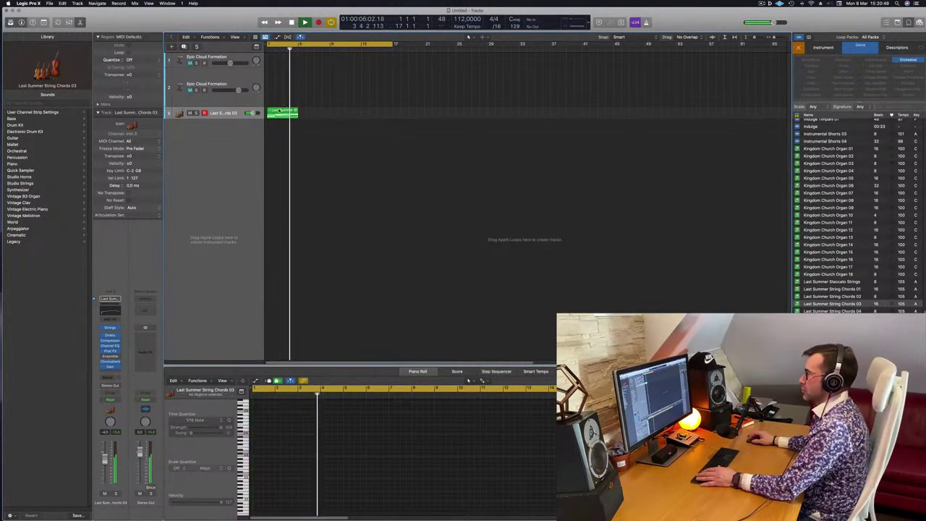
{"action": "key", "text": "space"}
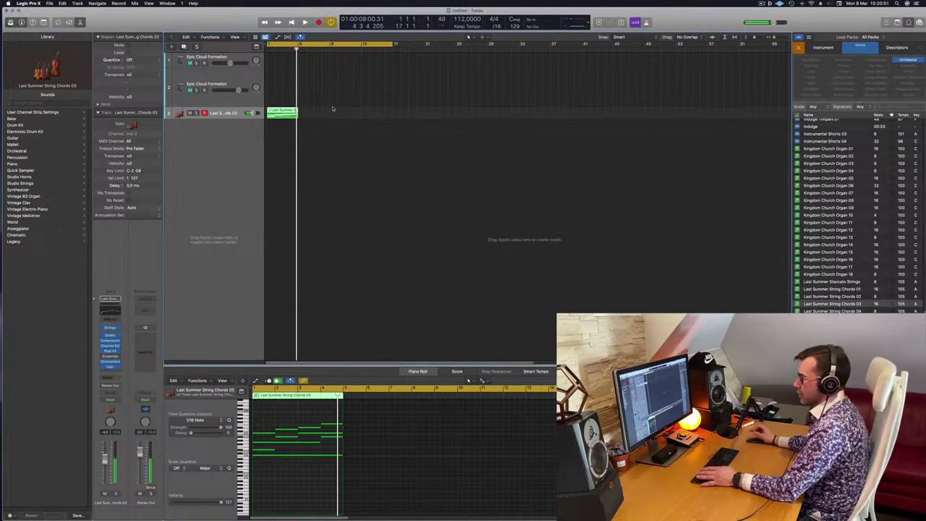
{"action": "key", "text": "Return"}
{"action": "key", "text": "space"}
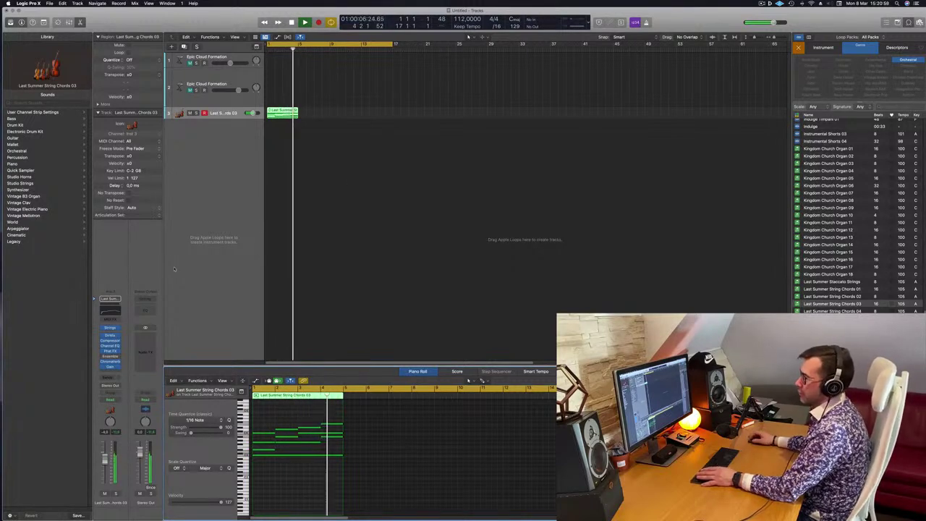
- Open the string chords track's Studio Strings instrument and listen to the loop with its window moved clear of the regions
{"action": "left_click", "coordinate": [112, 328]}
{"action": "key", "text": "space"}
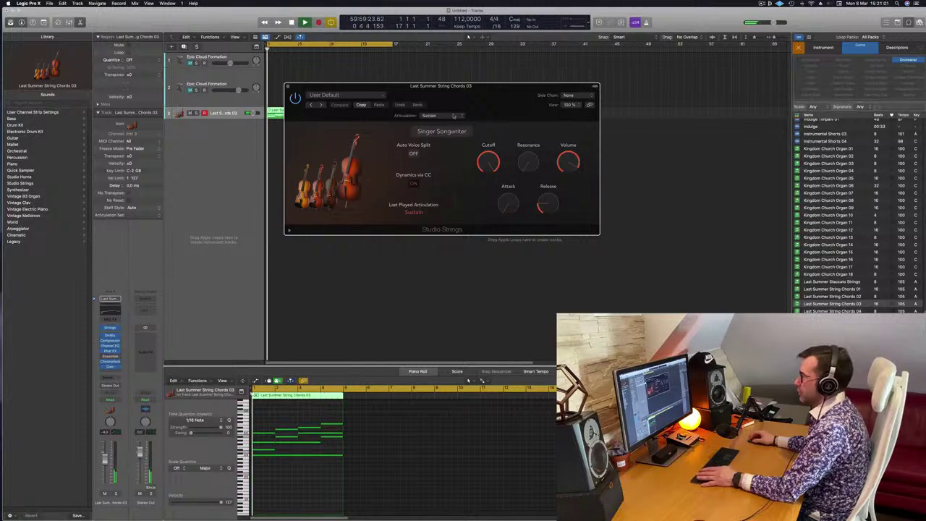
{"action": "left_click_drag", "start_coordinate": [512, 94], "coordinate": [633, 158]}
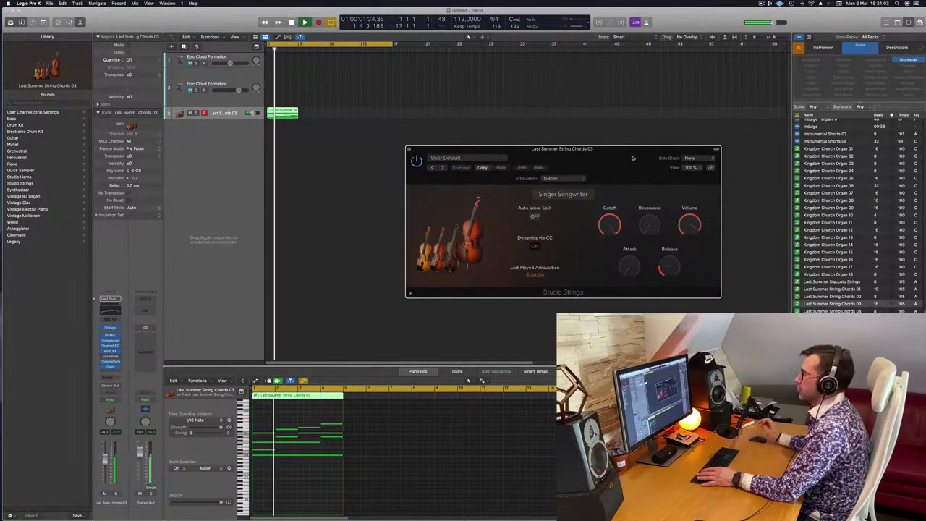
{"action": "left_click_drag", "start_coordinate": [587, 255], "coordinate": [636, 205]}
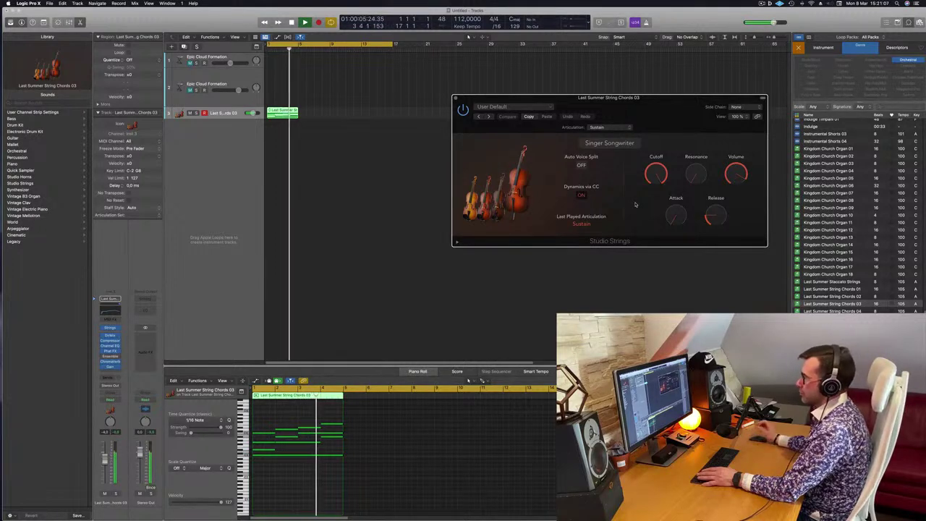
{"action": "key", "text": "space"}
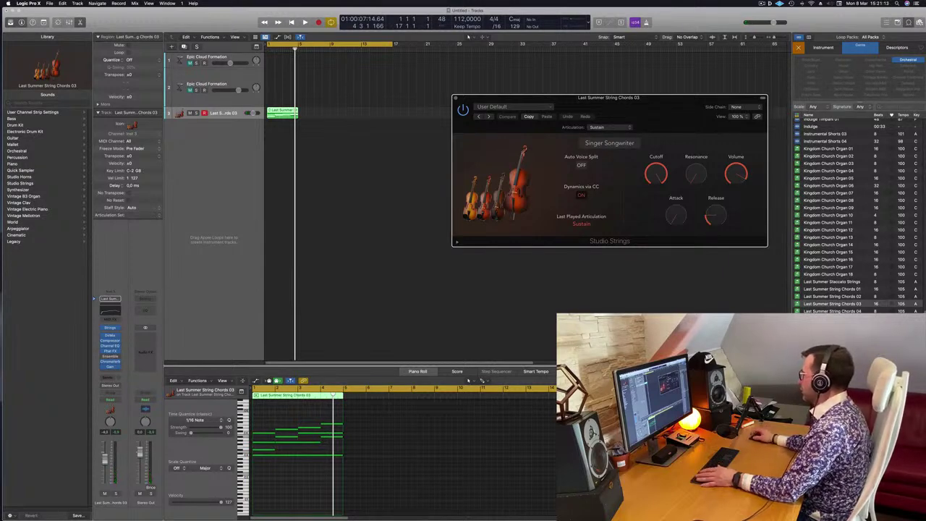
- Add the Last Summer String Lead 01 loop at bar 1 on a new track below the string chords and select that track
{"action": "left_click", "coordinate": [832, 304]}
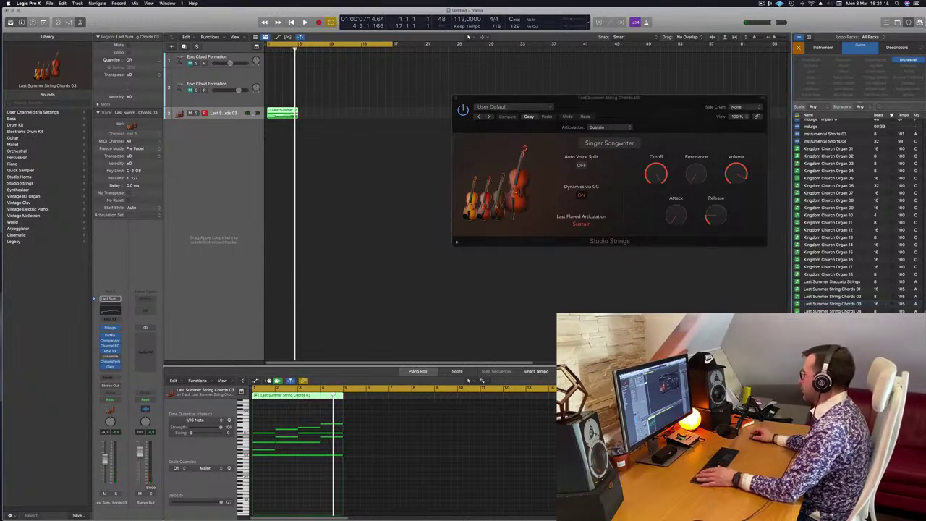
{"action": "left_click_drag", "start_coordinate": [614, 283], "coordinate": [269, 145]}
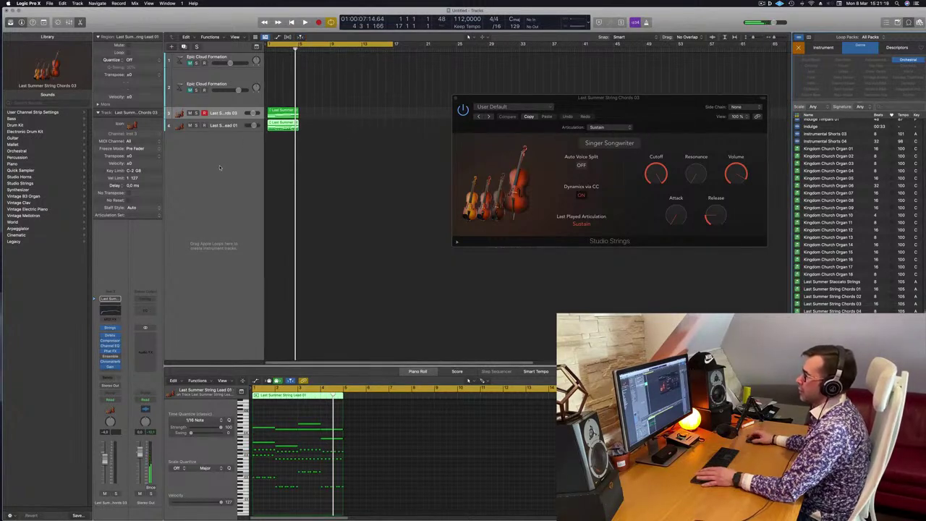
{"action": "left_click", "coordinate": [228, 124]}
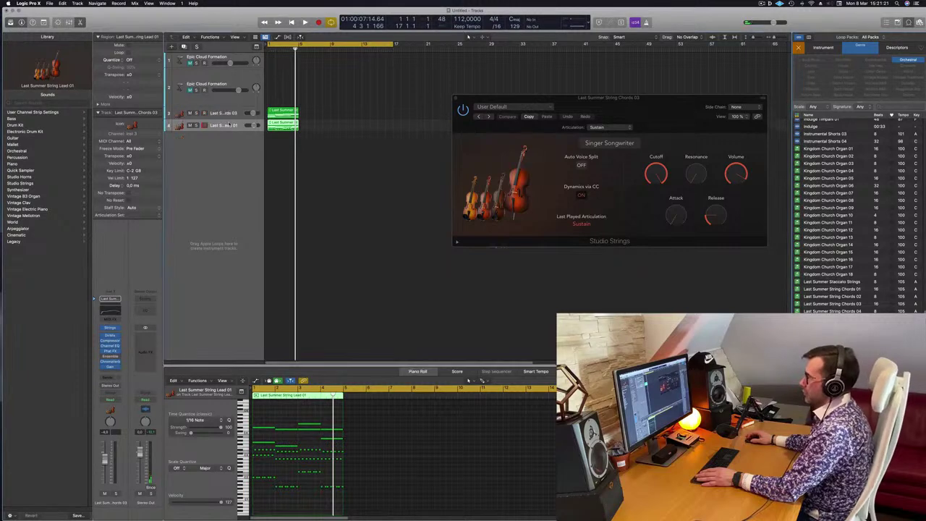
- Play the string chords and lead together from the start and close the Studio Strings window
{"action": "key", "text": "Return"}
{"action": "key", "text": "space"}
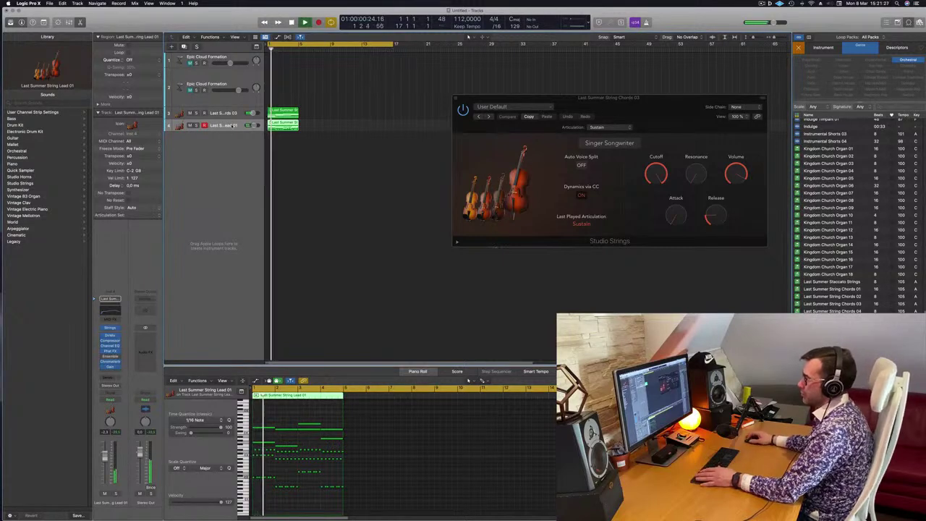
{"action": "left_click_drag", "start_coordinate": [475, 100], "coordinate": [420, 149]}
{"action": "left_click", "coordinate": [401, 147]}
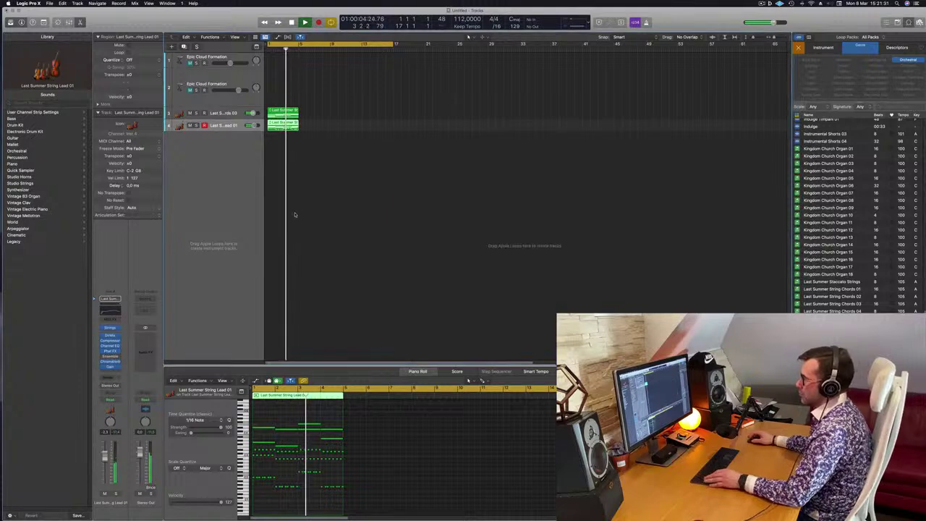
{"action": "scroll", "coordinate": [283, 187], "scroll_direction": "up", "scroll_amount": 2}
{"action": "scroll", "coordinate": [287, 186], "scroll_direction": "down", "scroll_amount": 3}
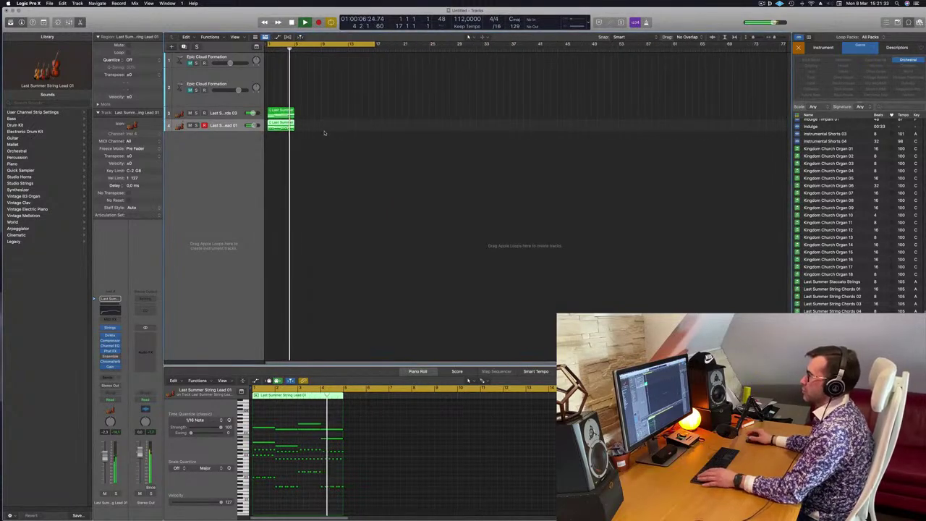
{"action": "key", "text": "space"}
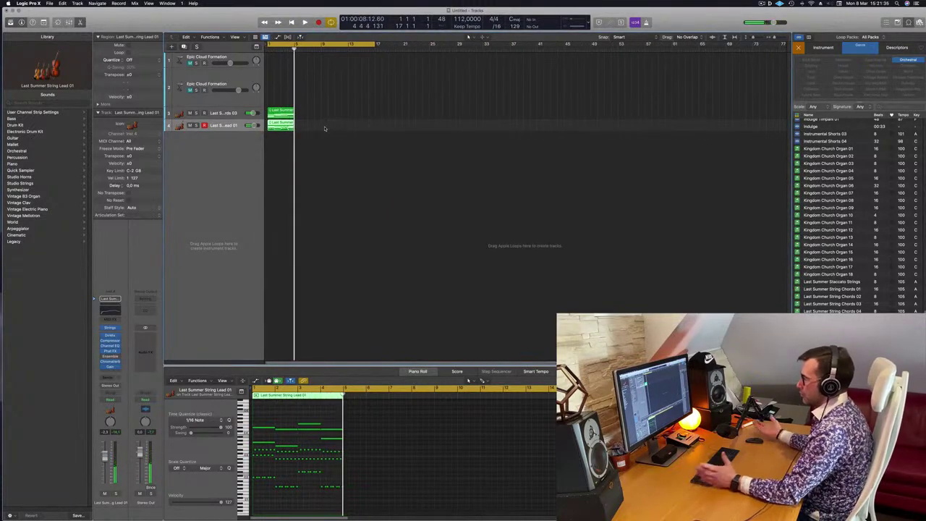
- Repeat the chord and lead regions back to back until each track holds four copies ending at bar 17
{"action": "scroll", "coordinate": [300, 118], "scroll_direction": "up", "scroll_amount": 3}
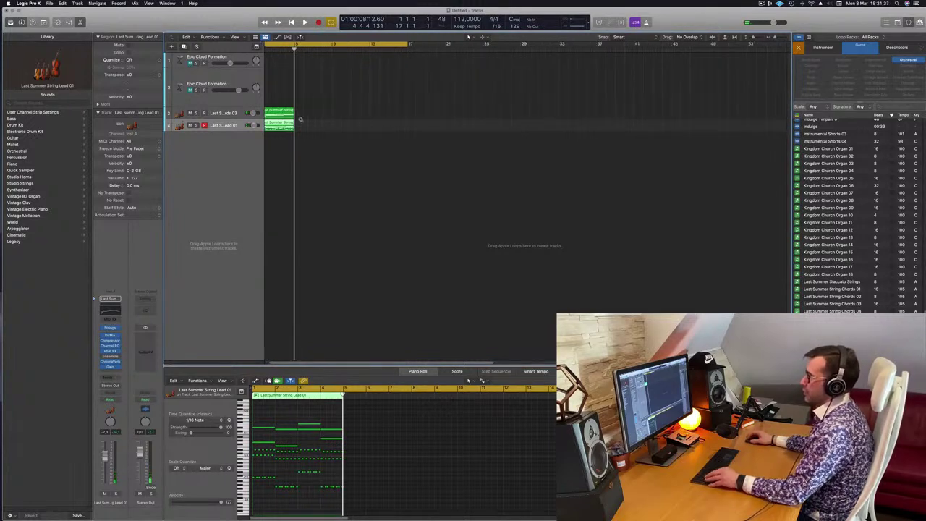
{"action": "left_click_drag", "start_coordinate": [329, 142], "coordinate": [368, 119]}
- Listen to the arrangement while muting and unmuting the string lead track to hear the chords alone
{"action": "key", "text": "space"}
{"action": "scroll", "coordinate": [347, 123], "scroll_direction": "down", "scroll_amount": 2}
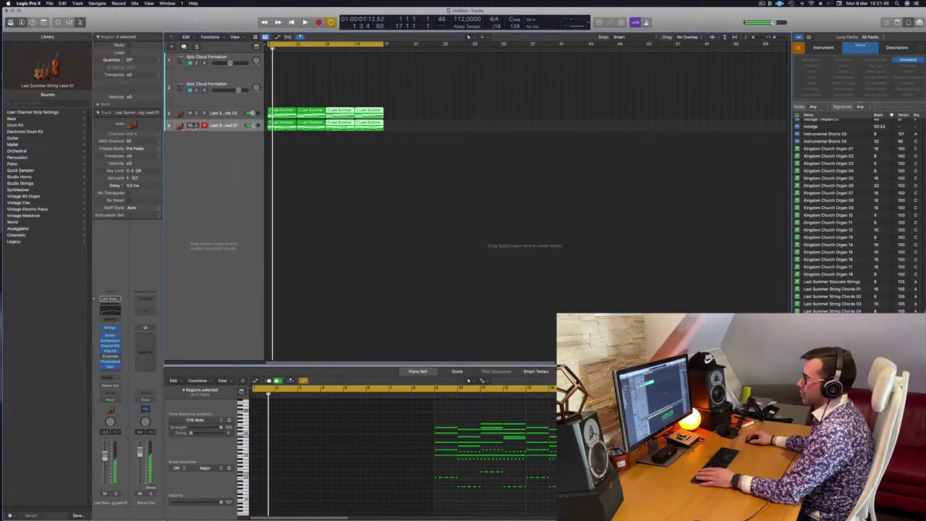
{"action": "left_click", "coordinate": [191, 125]}
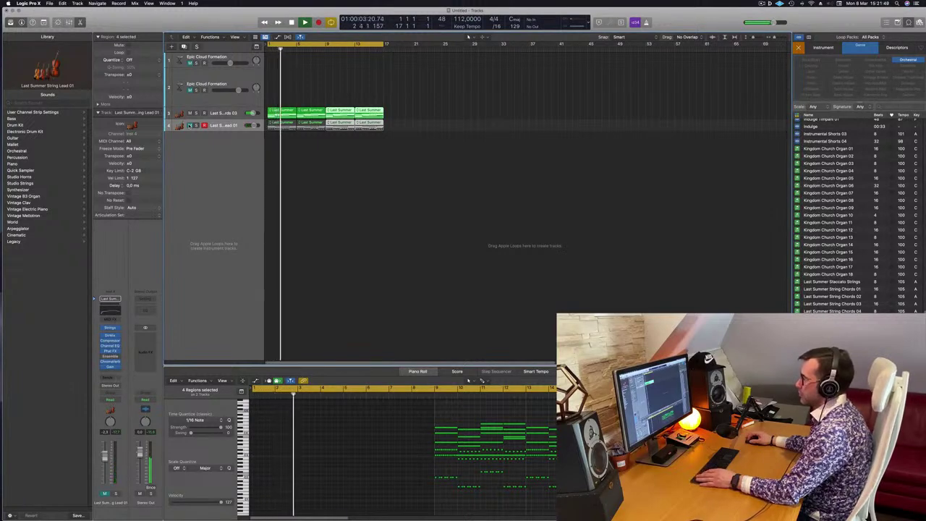
{"action": "left_click", "coordinate": [191, 126]}
- Duplicate the string chords track with its settings and copy the first chords region onto the new track at bar 1
{"action": "left_click", "coordinate": [223, 113]}
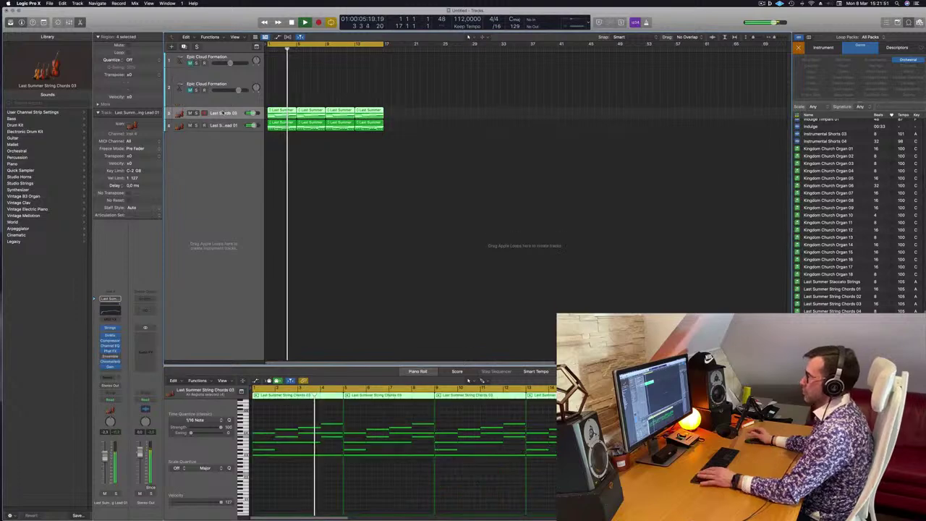
{"action": "key", "text": "space"}
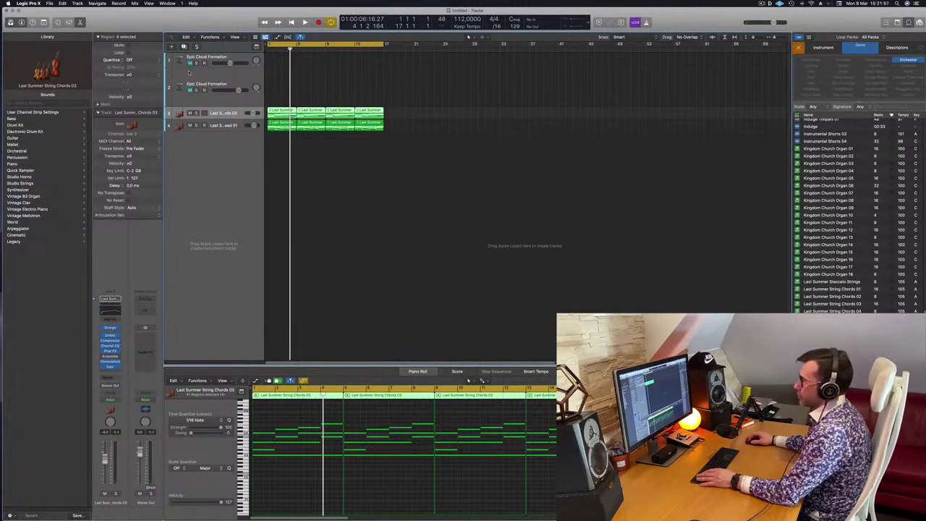
{"action": "key", "text": "super+d"}
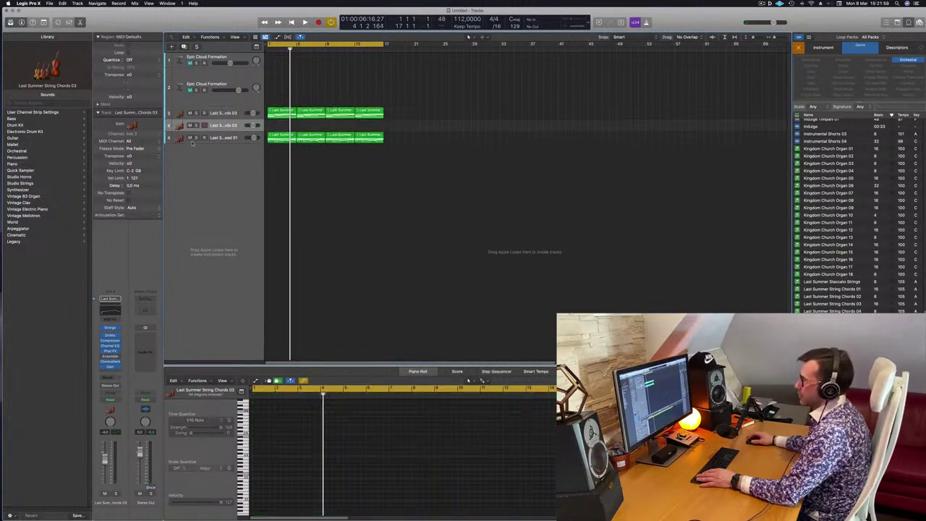
{"action": "left_click", "coordinate": [283, 113]}
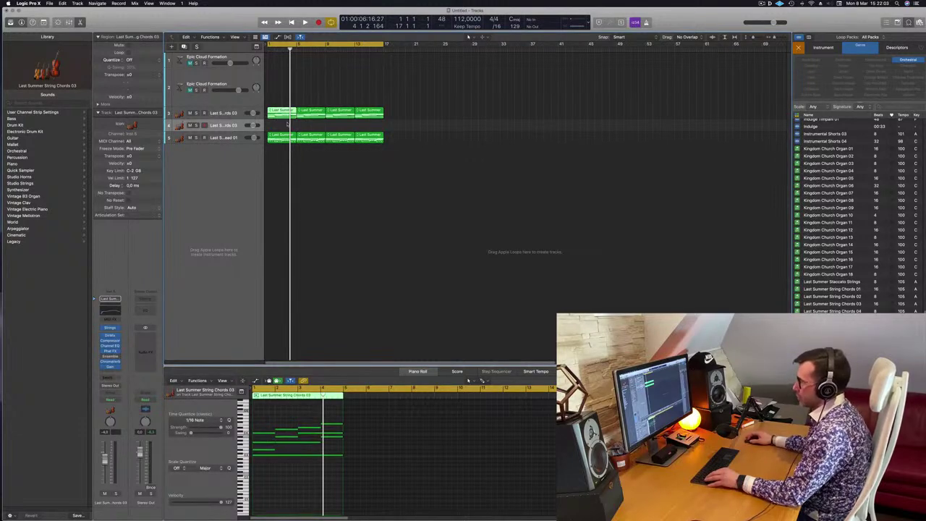
{"action": "left_click_drag", "start_coordinate": [282, 114], "coordinate": [282, 126]}
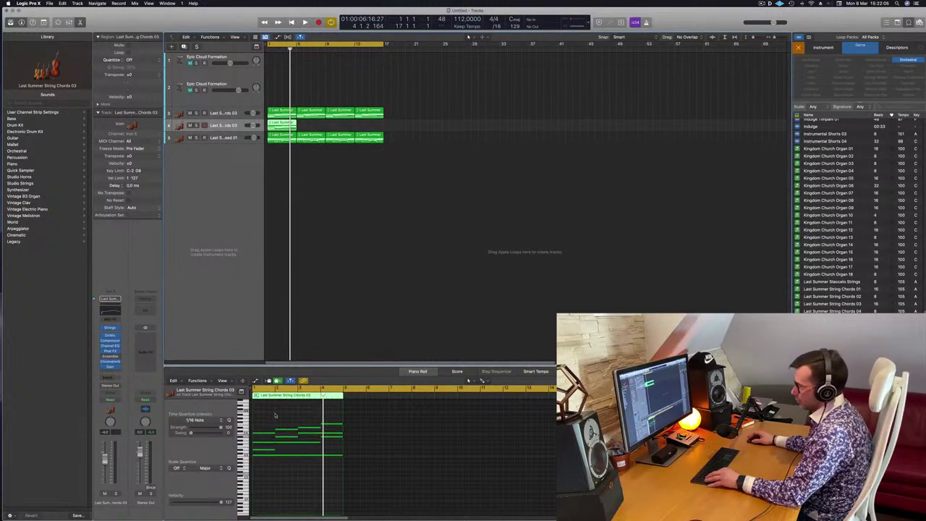
- Delete the upper chord notes in the copied region, keeping the sustained lowest note and the three-note line above it
{"action": "scroll", "coordinate": [293, 427], "scroll_direction": "up", "scroll_amount": 3}
{"action": "scroll", "coordinate": [296, 426], "scroll_direction": "left", "scroll_amount": 2}
{"action": "left_click", "coordinate": [282, 445]}
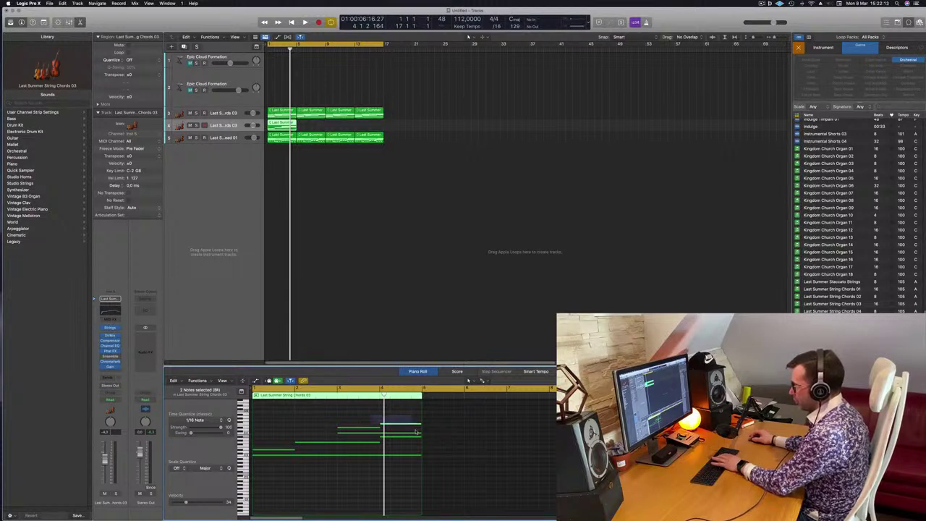
{"action": "left_click_drag", "start_coordinate": [416, 432], "coordinate": [417, 437]}
{"action": "key", "text": "Delete"}
{"action": "key", "text": "space"}
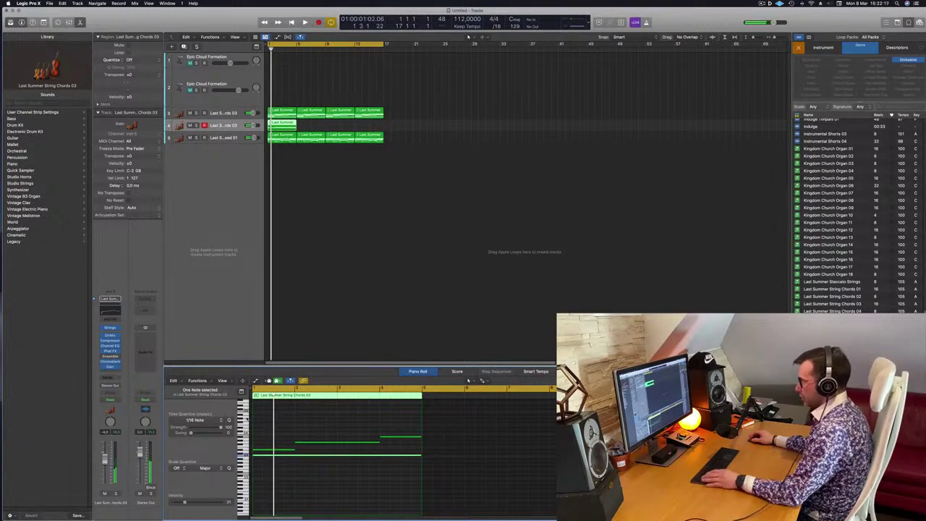
- Transpose all remaining notes of the copied region down two octaves and play back the result
{"action": "left_click_drag", "start_coordinate": [277, 423], "coordinate": [425, 490]}
{"action": "key", "text": "alt+shift+Down"}
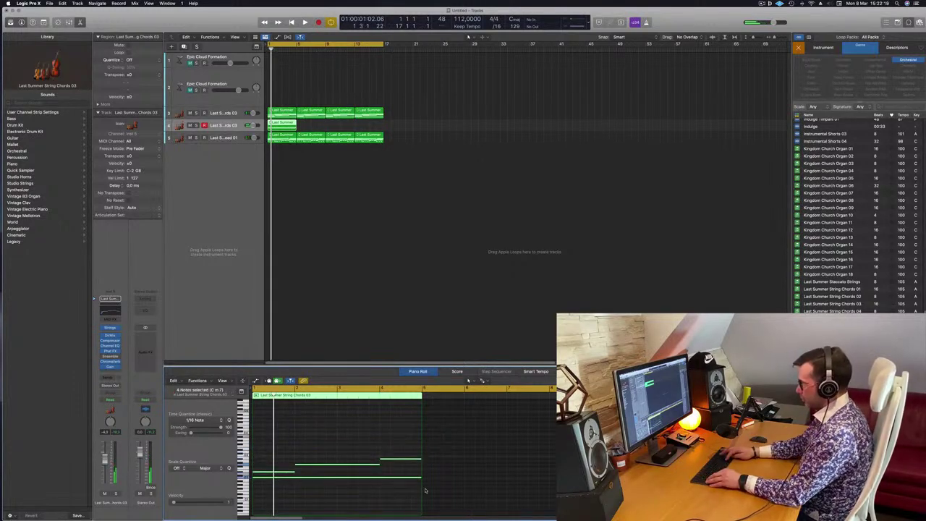
{"action": "key", "text": "alt+shift+Down"}
{"action": "key", "text": "space"}
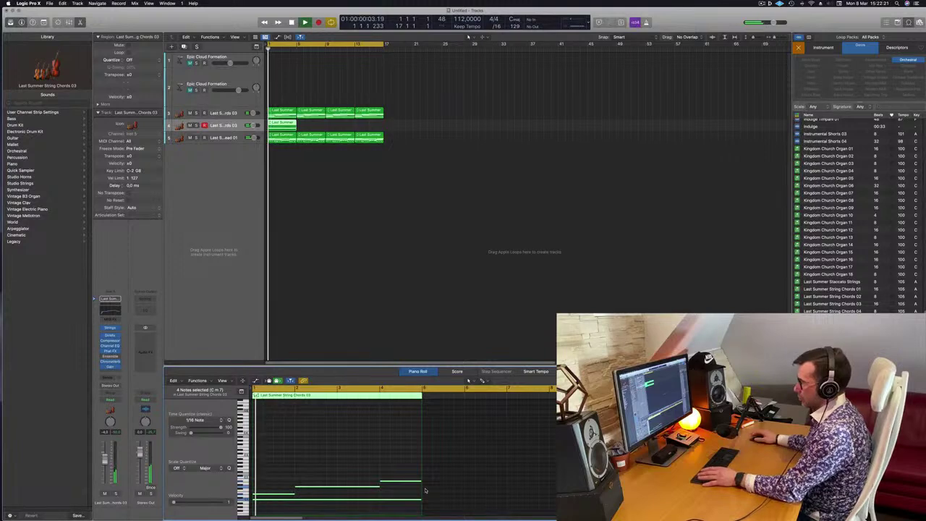
{"action": "key", "text": "space"}
{"action": "key", "text": "space"}
{"action": "key", "text": "space"}
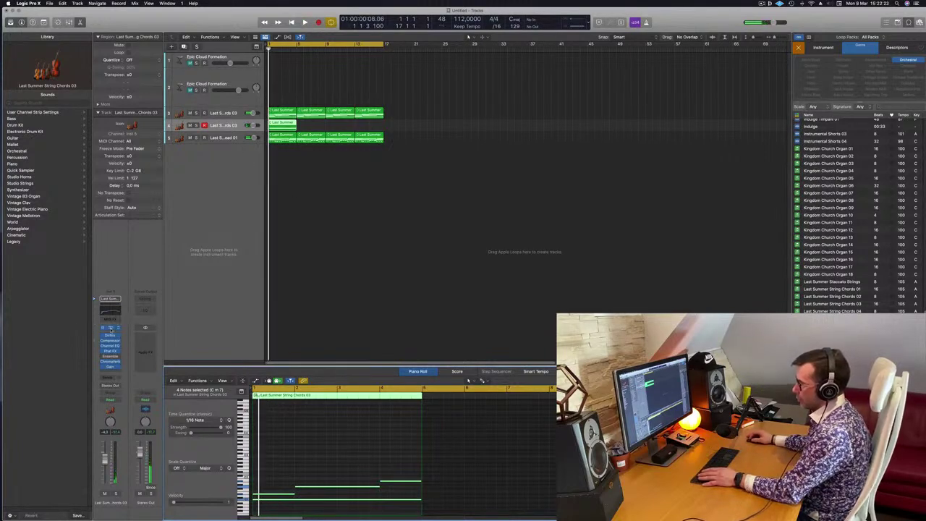
- Change the duplicated track's Studio Strings instrument to Cellos and move its window away from the regions
{"action": "left_click", "coordinate": [110, 328]}
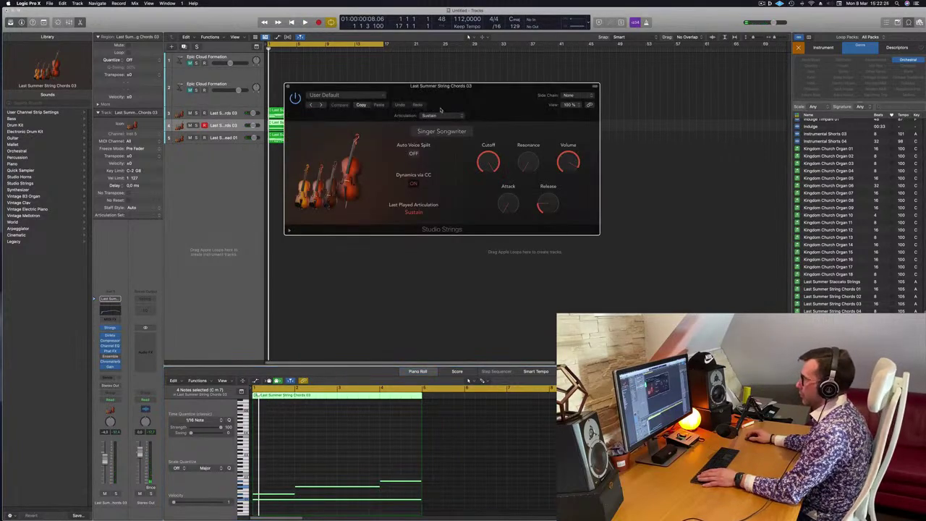
{"action": "left_click", "coordinate": [447, 134]}
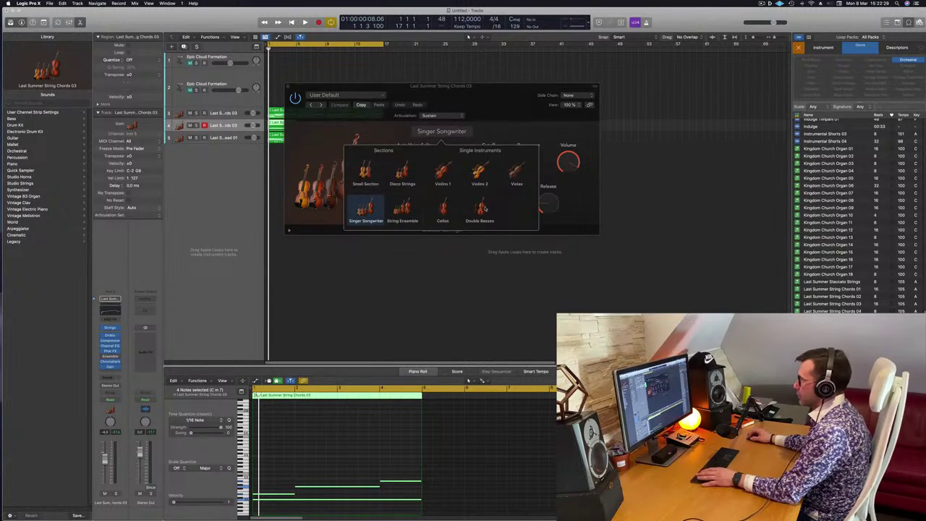
{"action": "left_click", "coordinate": [443, 210]}
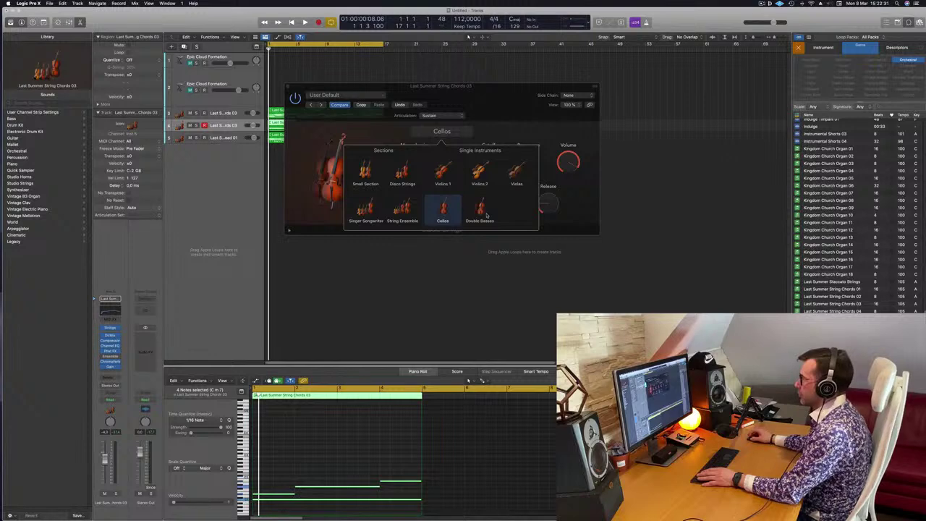
{"action": "left_click", "coordinate": [578, 217]}
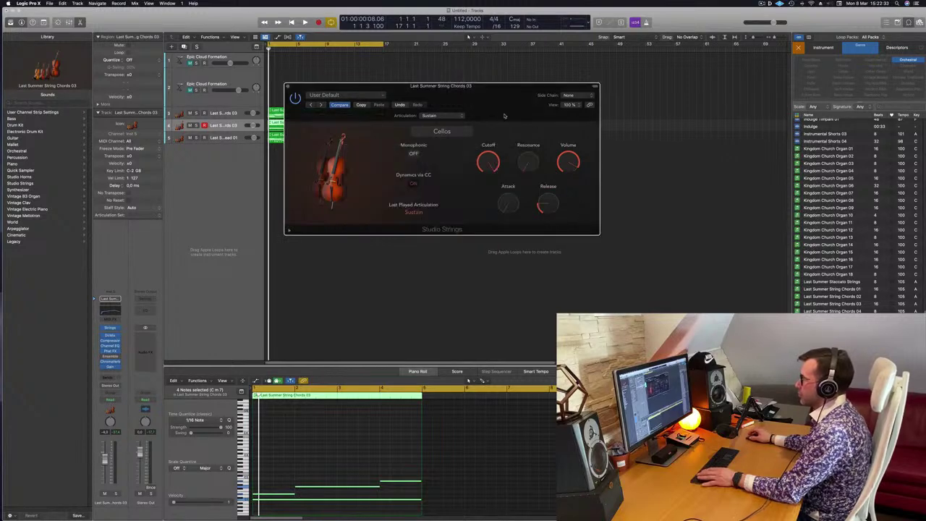
{"action": "left_click_drag", "start_coordinate": [492, 102], "coordinate": [533, 135]}
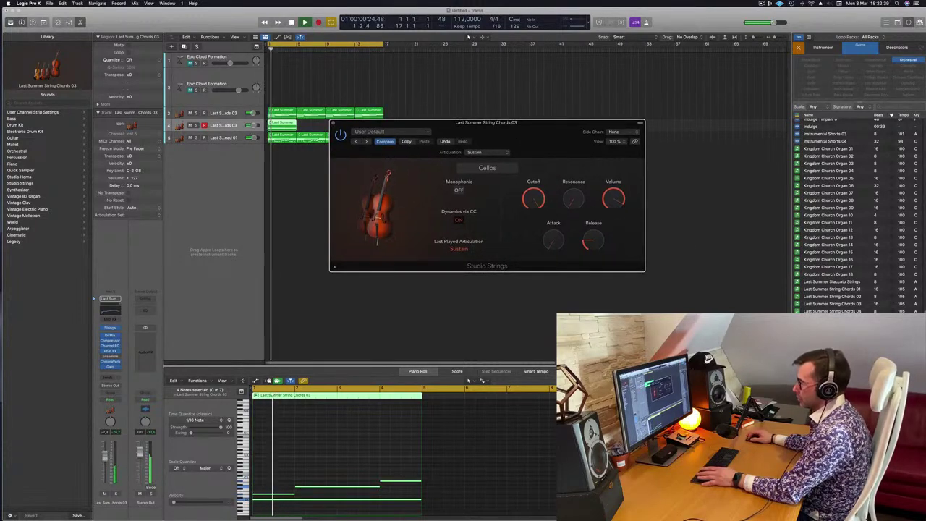
- Raise the cello track's volume slightly and delete its three-note upper line, keeping only the sustained lowest note
{"action": "left_click_drag", "start_coordinate": [106, 458], "coordinate": [107, 453]}
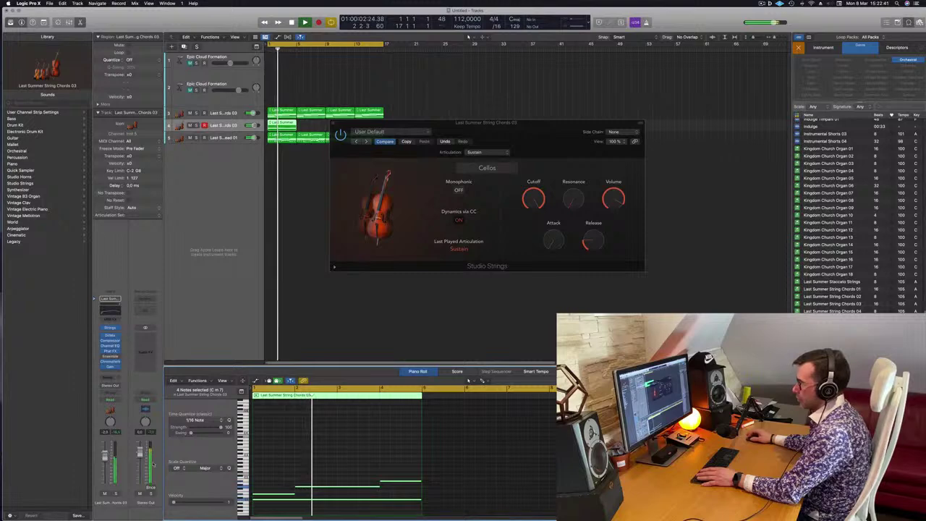
{"action": "left_click_drag", "start_coordinate": [570, 123], "coordinate": [650, 107]}
{"action": "left_click_drag", "start_coordinate": [269, 460], "coordinate": [391, 498]}
{"action": "key", "text": "Delete"}
{"action": "key", "text": "space"}
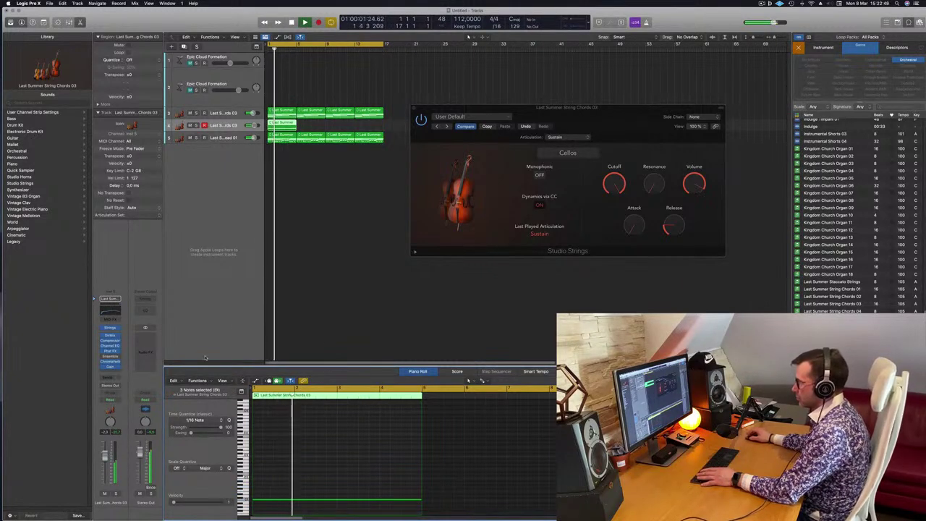
- Solo the cello track and lengthen the Studio Strings Release to about 42 % while it plays
{"action": "left_click", "coordinate": [115, 494]}
{"action": "key", "text": "space"}
{"action": "key", "text": "space"}
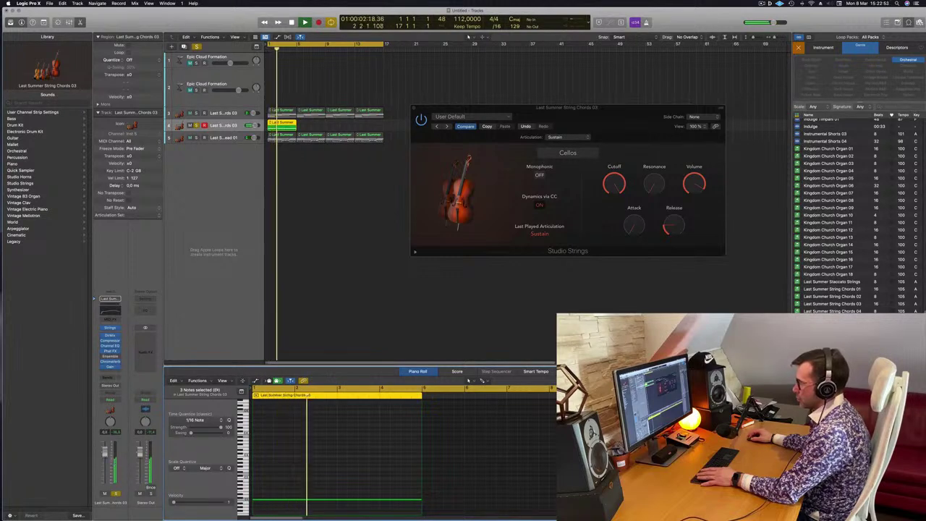
{"action": "left_click_drag", "start_coordinate": [646, 116], "coordinate": [605, 138]}
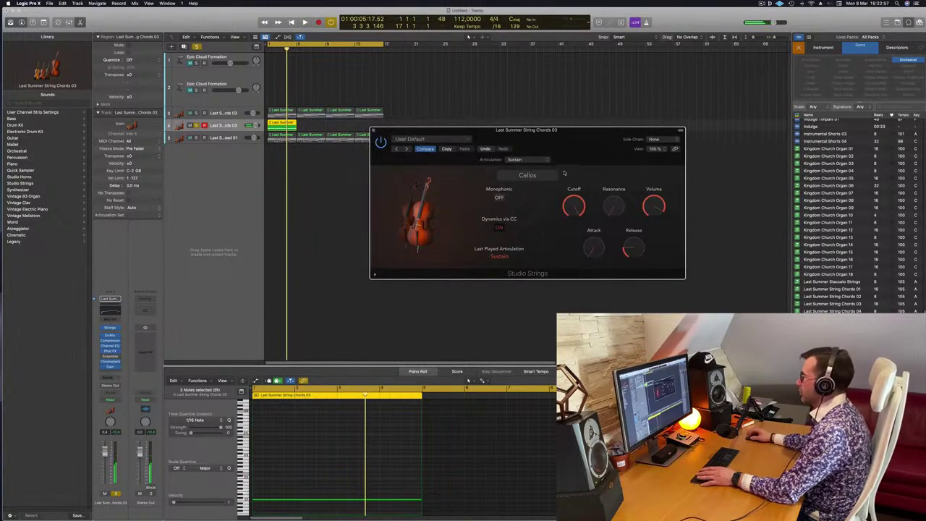
{"action": "key", "text": "space"}
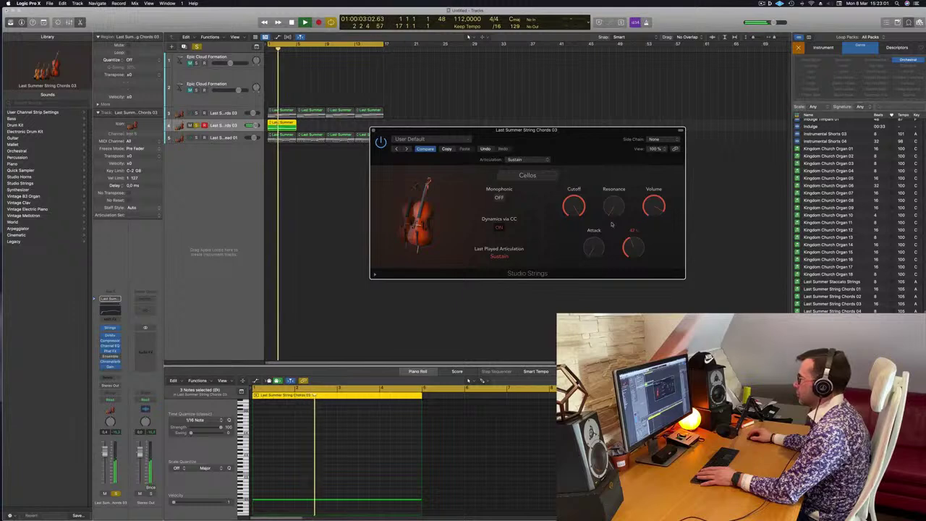
- Compare the cello sound with Dynamics via CC off and on, then close the instrument window and end the solo
{"action": "left_click", "coordinate": [497, 229]}
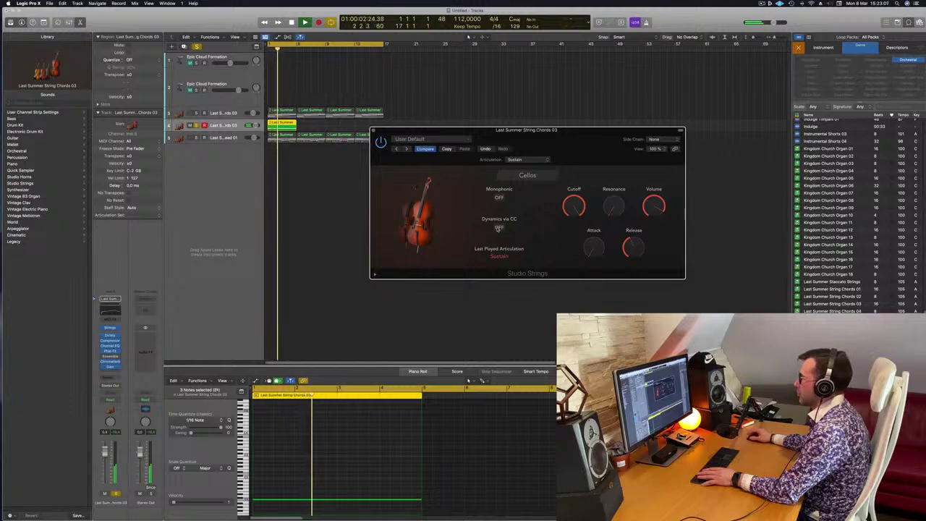
{"action": "left_click", "coordinate": [498, 228]}
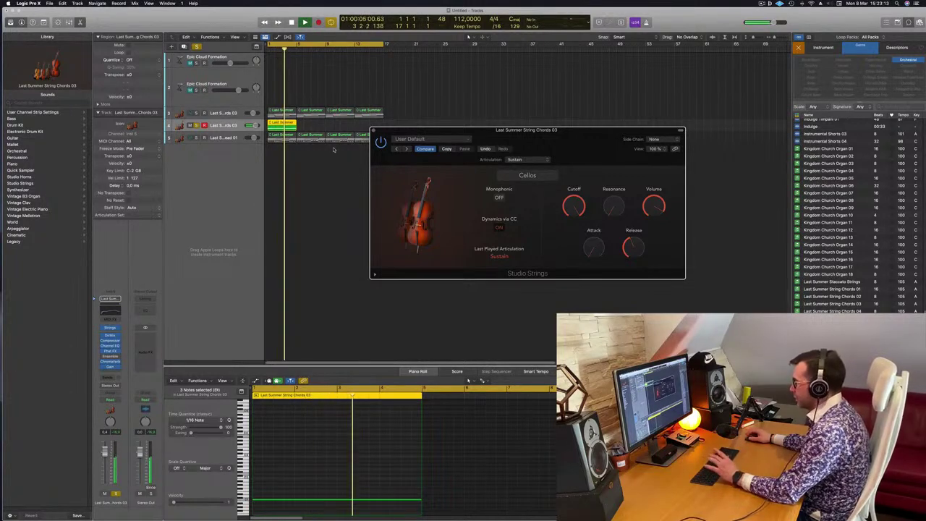
{"action": "left_click_drag", "start_coordinate": [492, 129], "coordinate": [543, 136]}
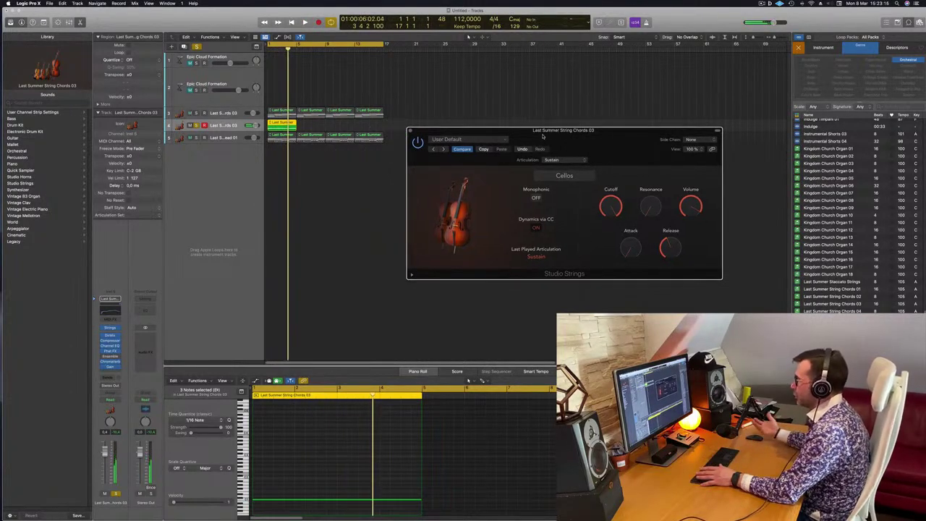
{"action": "key", "text": "Return"}
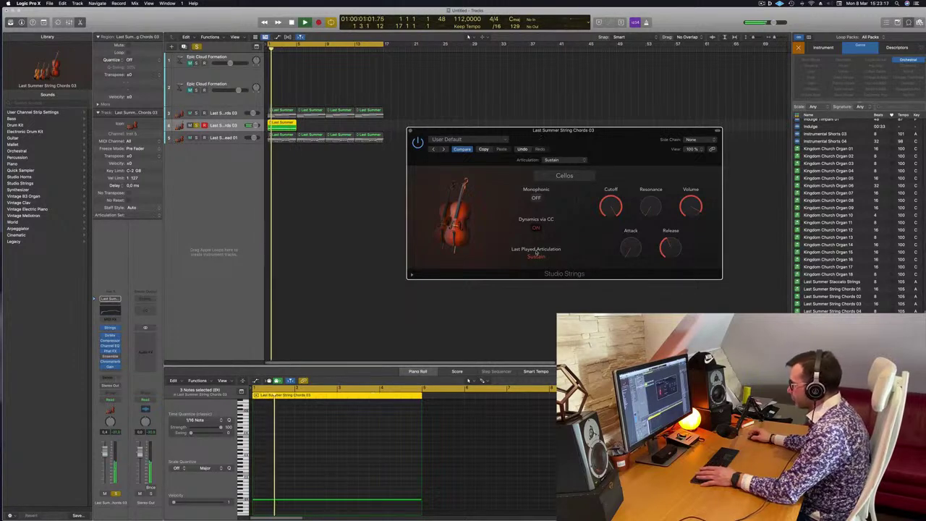
{"action": "left_click_drag", "start_coordinate": [419, 138], "coordinate": [473, 141]}
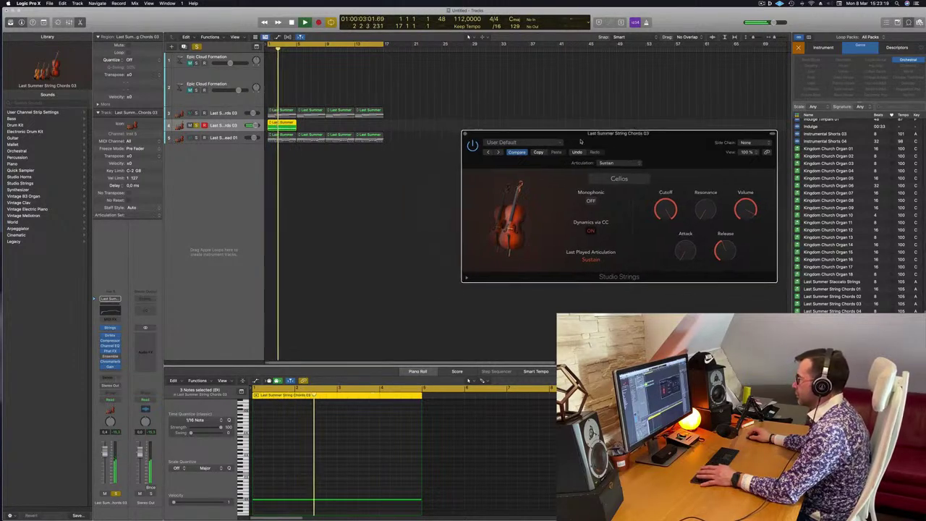
{"action": "key", "text": "Return"}
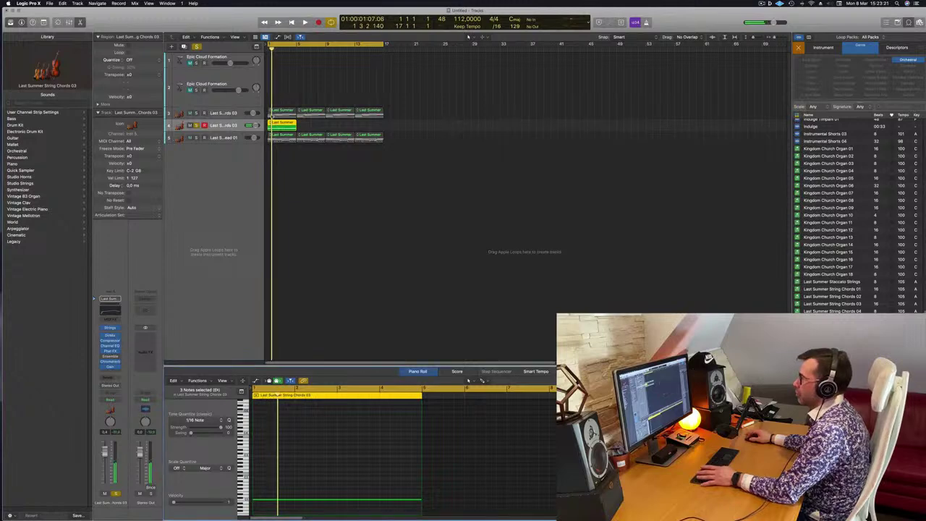
{"action": "left_click", "coordinate": [465, 134]}
{"action": "left_click", "coordinate": [196, 125]}
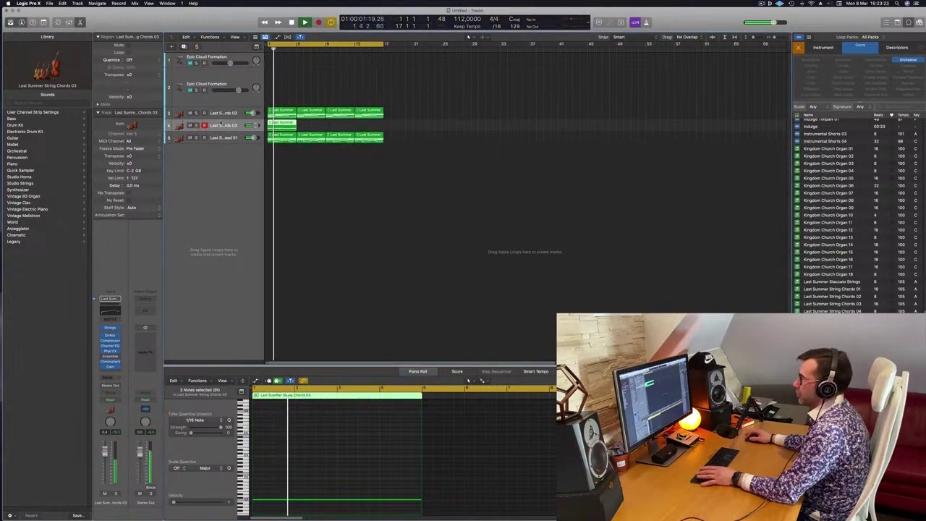
- Copy the cello region along its track until four regions fill bars 1 to 17, and play back from the start
{"action": "left_click_drag", "start_coordinate": [284, 125], "coordinate": [347, 133]}
{"action": "left_click", "coordinate": [286, 126], "text": "shift"}
{"action": "key", "text": "space"}
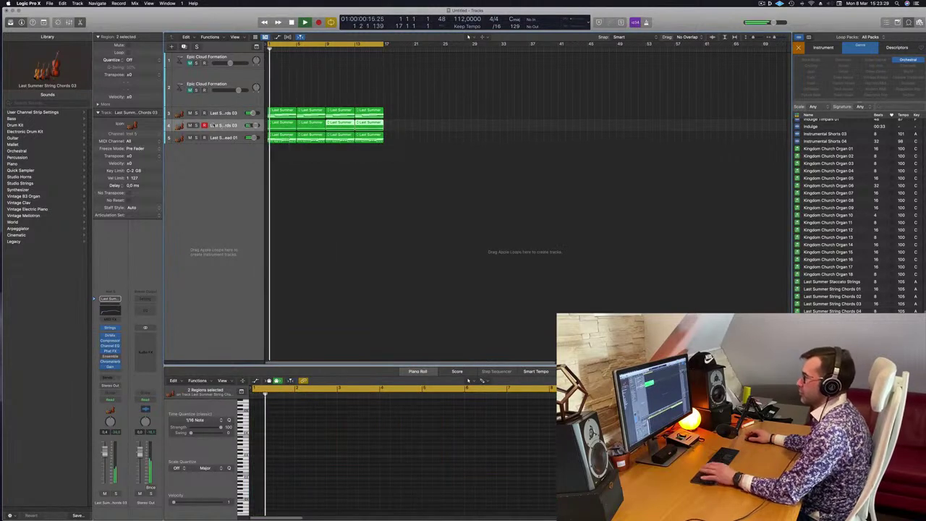
{"action": "left_click", "coordinate": [212, 125]}
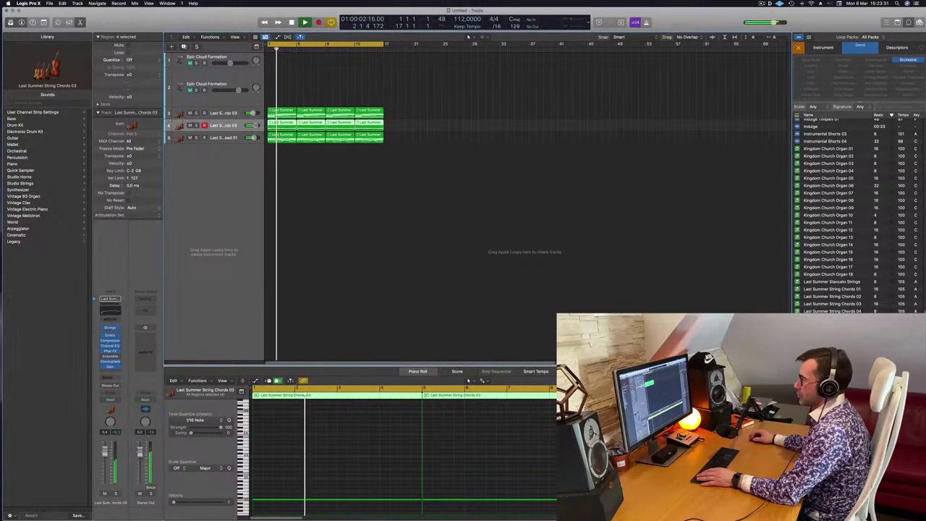
- Mute the string lead track and replay only the chords and cello from bar 1
{"action": "left_click", "coordinate": [191, 138]}
{"action": "key", "text": "Return"}
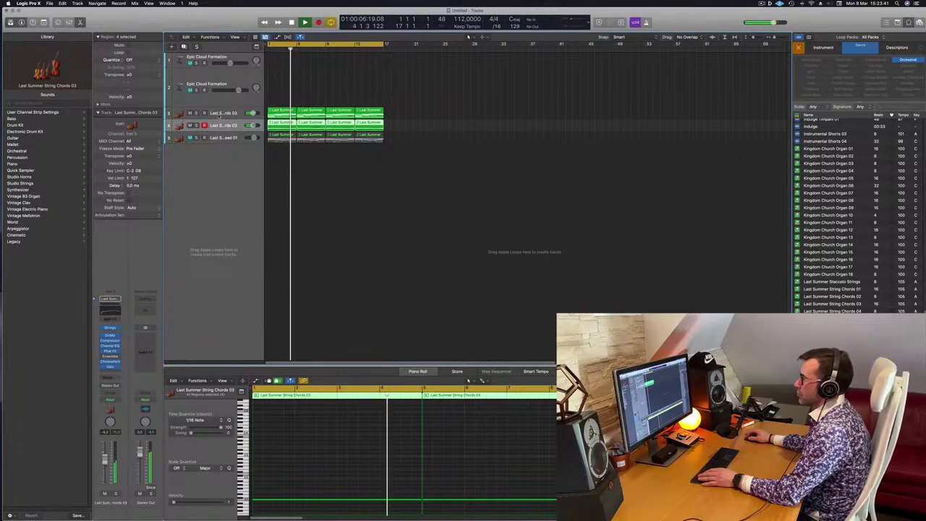
{"action": "key", "text": "Return"}
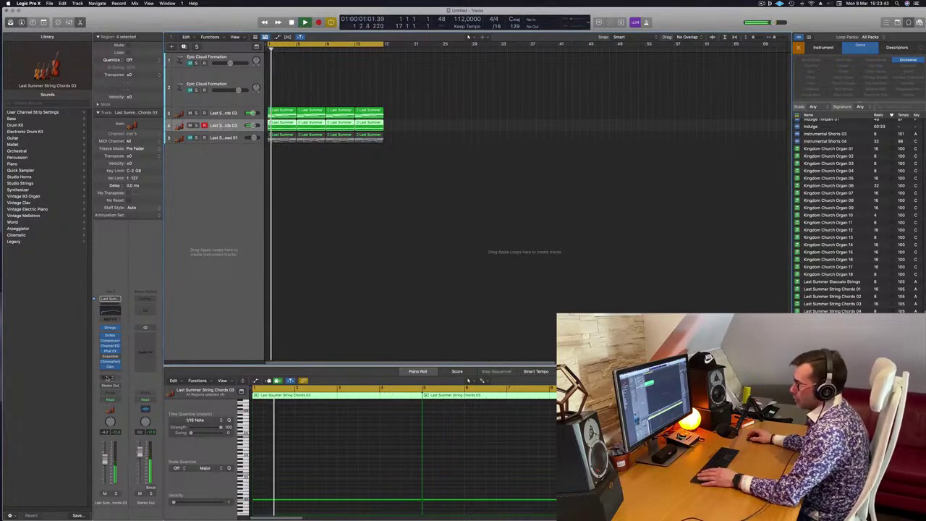
- Add a send to Bus 1 on the cello track and restart playback from bar 1
{"action": "left_click", "coordinate": [109, 377]}
{"action": "mouse_move", "coordinate": [109, 386]}
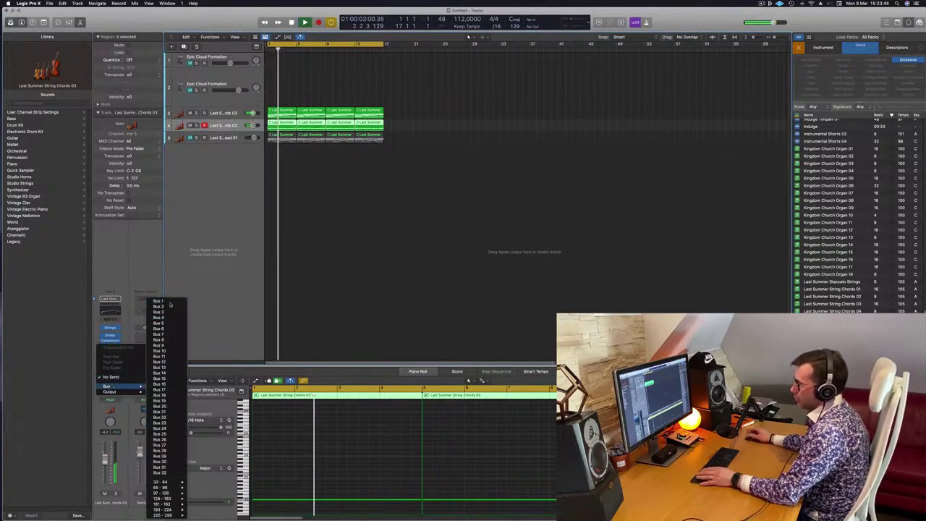
{"action": "left_click", "coordinate": [159, 301]}
{"action": "key", "text": "Return"}
{"action": "key", "text": "space"}
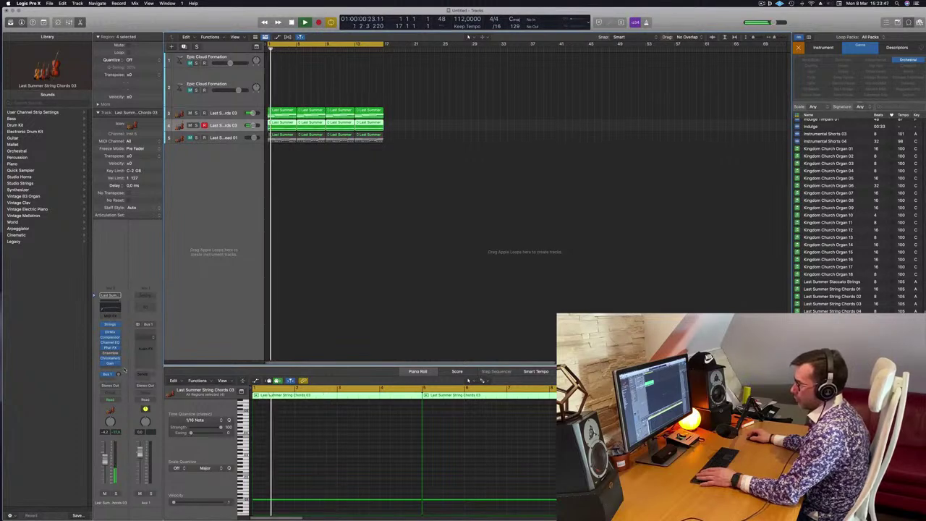
- Insert ChromaVerb with the Orchestra Hall preset on Aux 1 and raise the cello track's send to it
{"action": "left_click", "coordinate": [155, 337]}
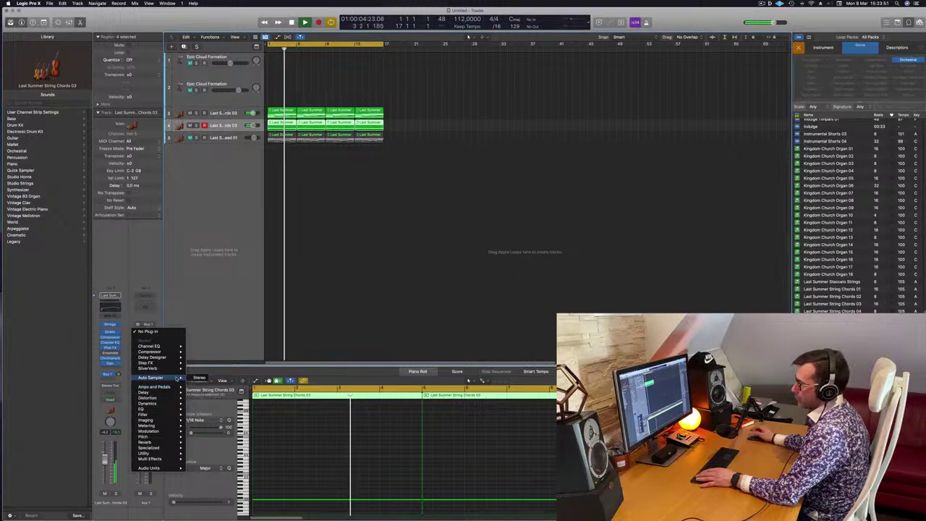
{"action": "mouse_move", "coordinate": [165, 443]}
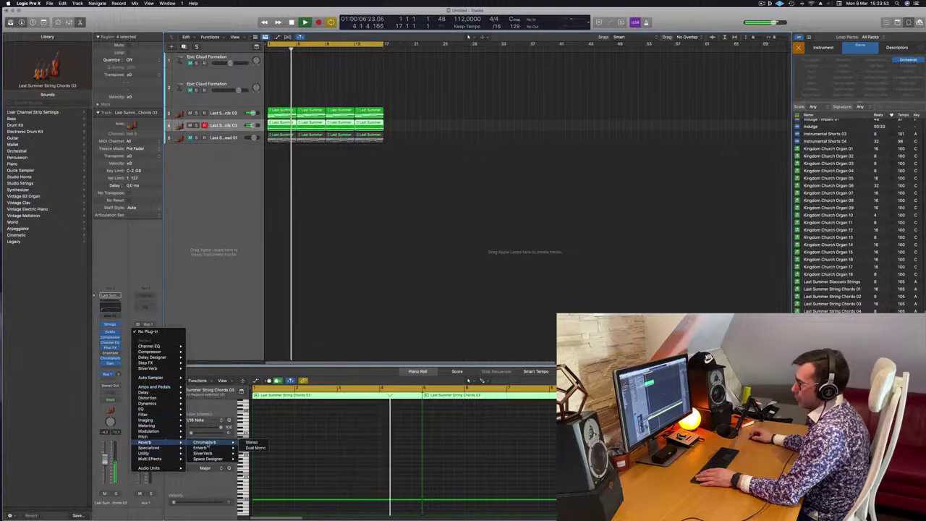
{"action": "mouse_move", "coordinate": [205, 442]}
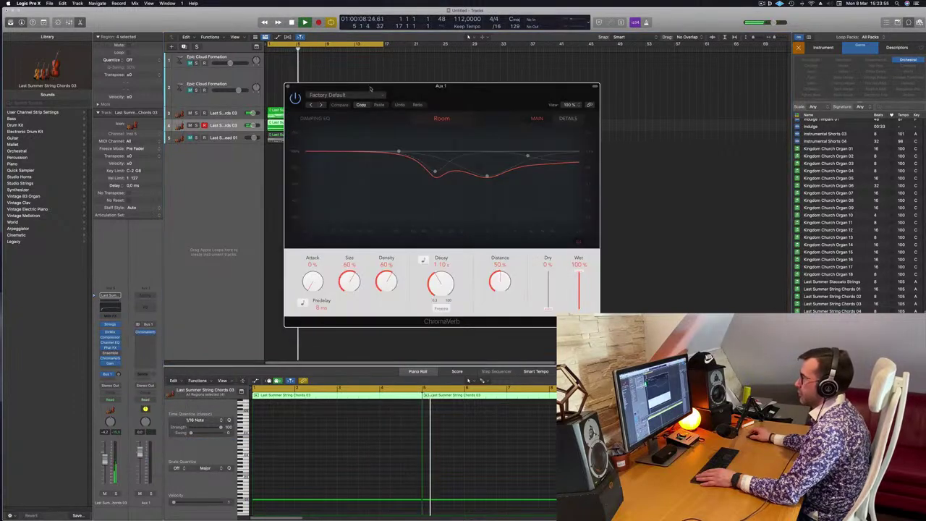
{"action": "left_click", "coordinate": [357, 96]}
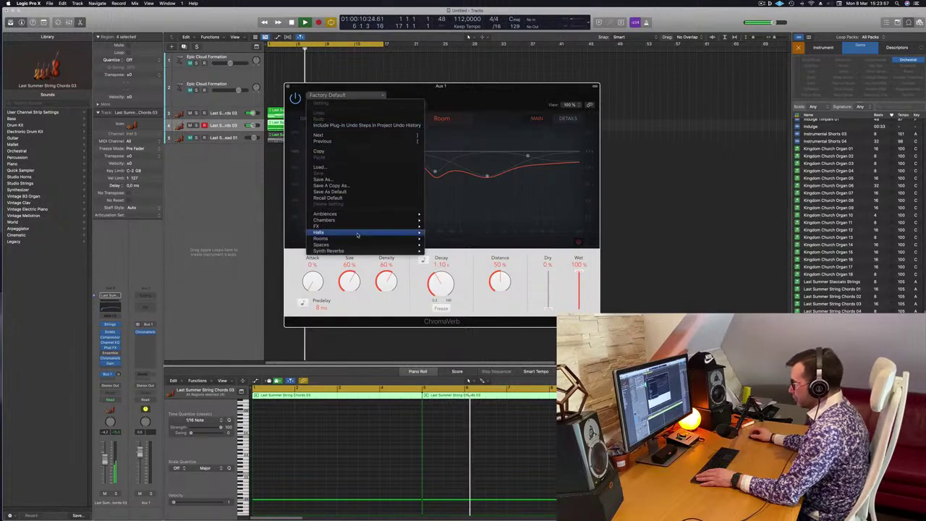
{"action": "mouse_move", "coordinate": [357, 234]}
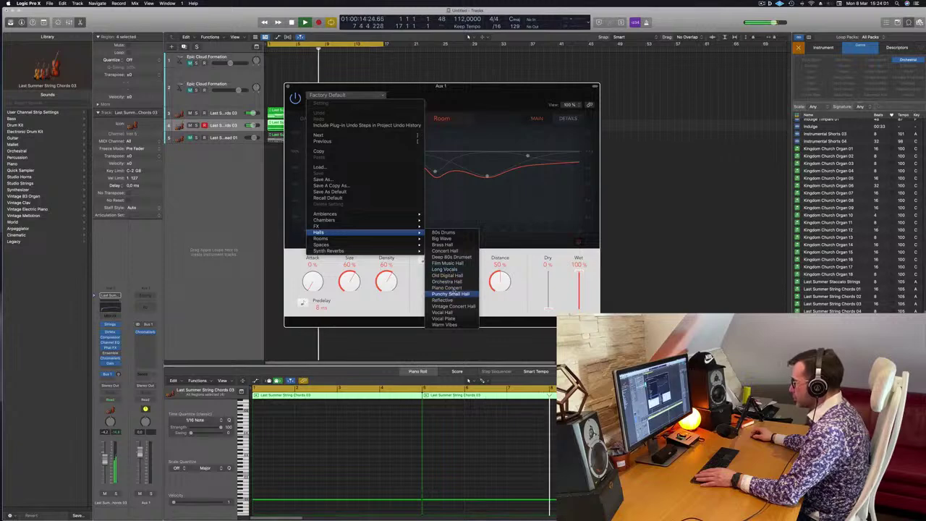
{"action": "left_click", "coordinate": [448, 282]}
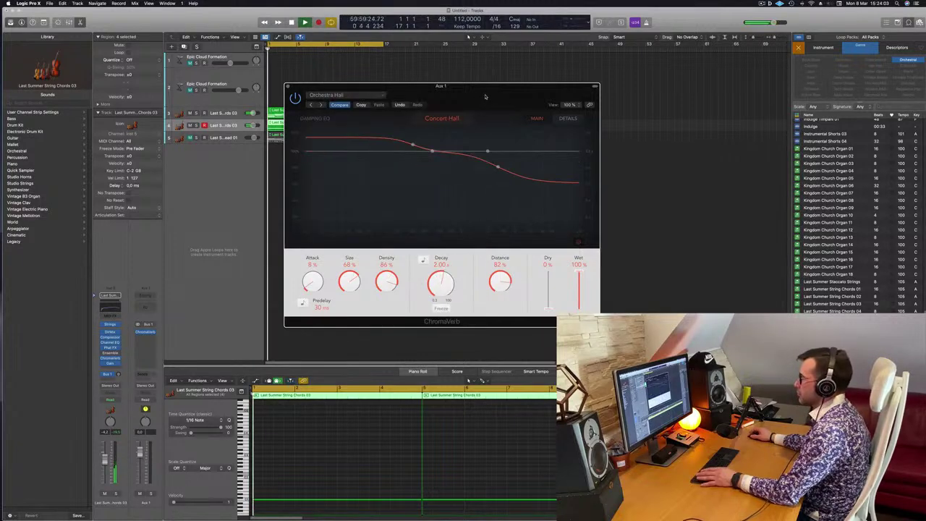
{"action": "left_click_drag", "start_coordinate": [442, 87], "coordinate": [495, 75]}
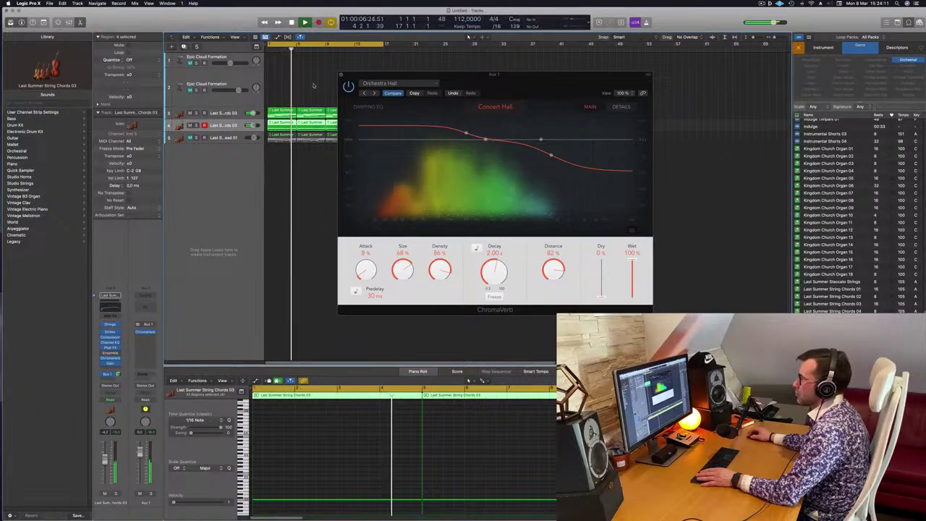
- Send the string chords track to the reverb on Bus 1, raise its send level and close the ChromaVerb window
{"action": "left_click", "coordinate": [194, 112]}
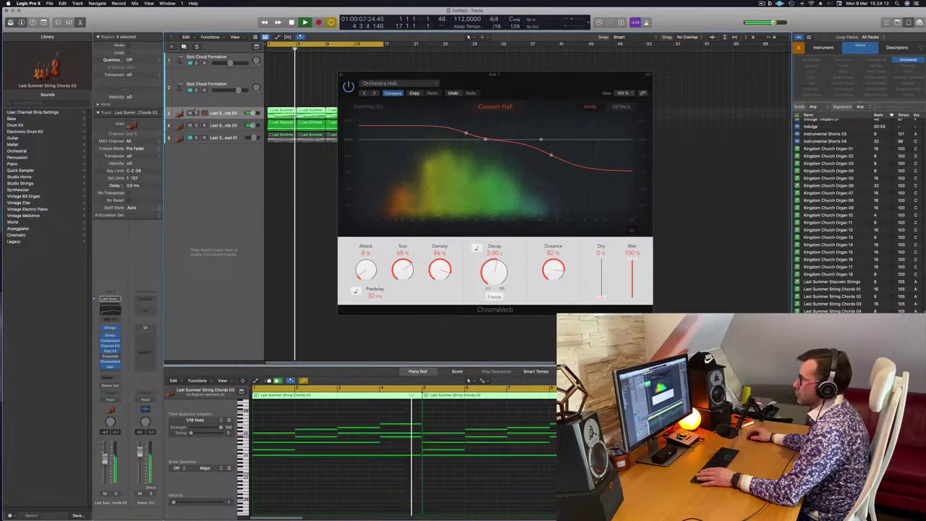
{"action": "left_click", "coordinate": [110, 376]}
{"action": "mouse_move", "coordinate": [116, 386]}
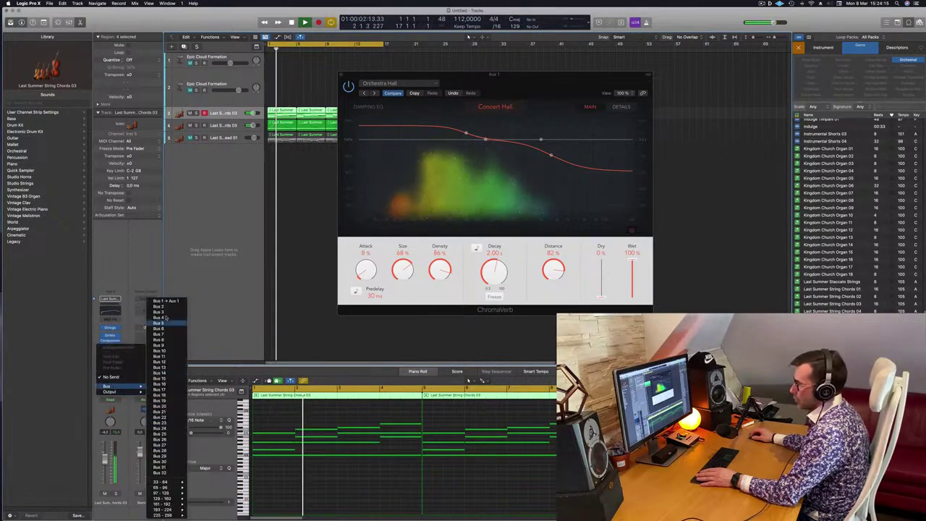
{"action": "left_click", "coordinate": [163, 300]}
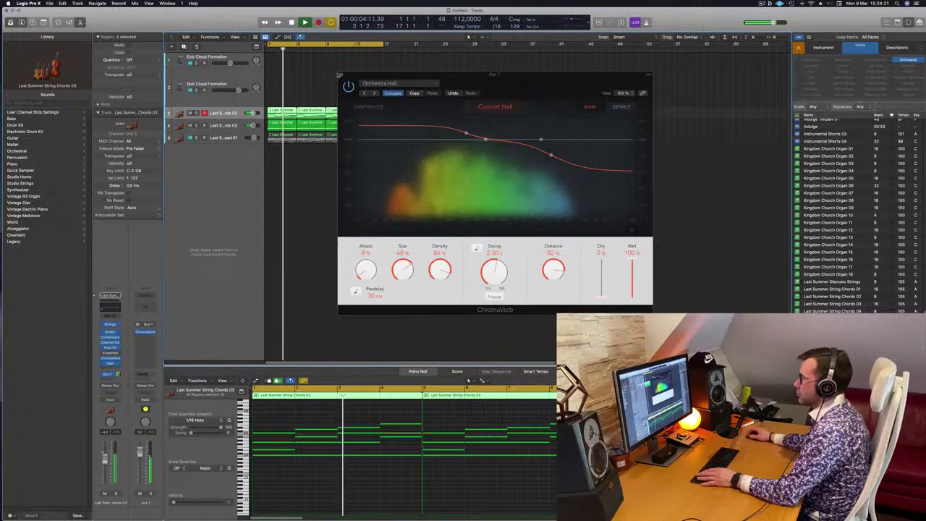
{"action": "key", "text": "super+w"}
- Change the low part's Studio Strings instrument from Cellos to Double Basses and play it back
{"action": "key", "text": "Down"}
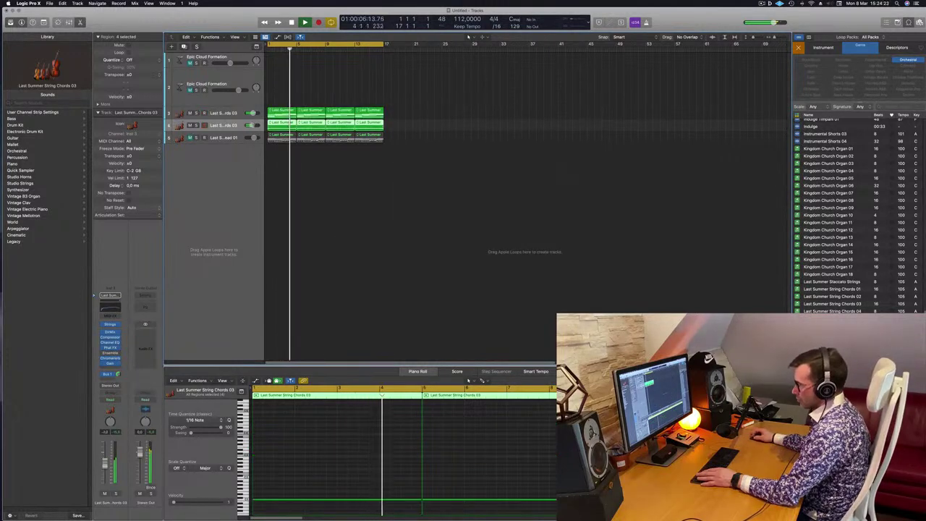
{"action": "left_click", "coordinate": [110, 324]}
{"action": "key", "text": "space"}
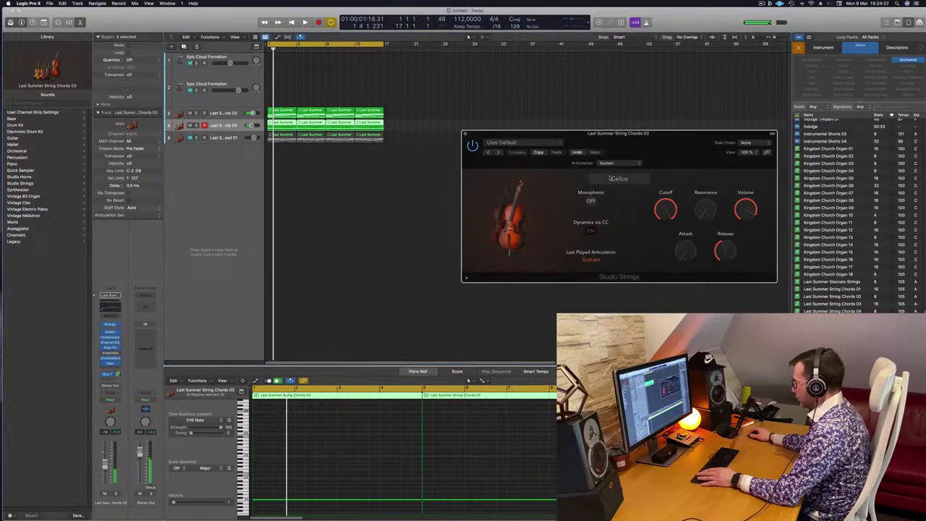
{"action": "left_click", "coordinate": [612, 179]}
{"action": "left_click", "coordinate": [657, 253]}
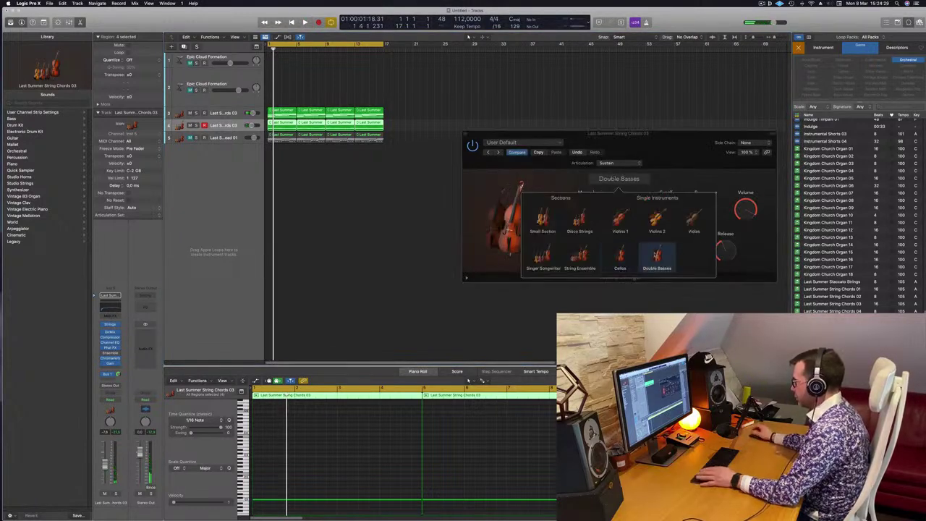
{"action": "key", "text": "space"}
{"action": "left_click", "coordinate": [325, 208]}
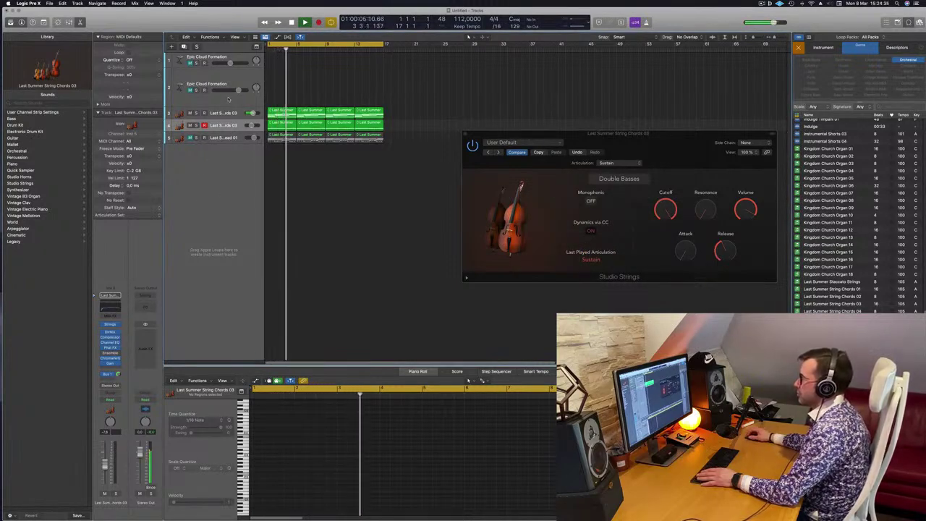
- Compare the string chords with the double basses by briefly soloing the bass track, then replay both from bar 1
{"action": "left_click", "coordinate": [192, 114]}
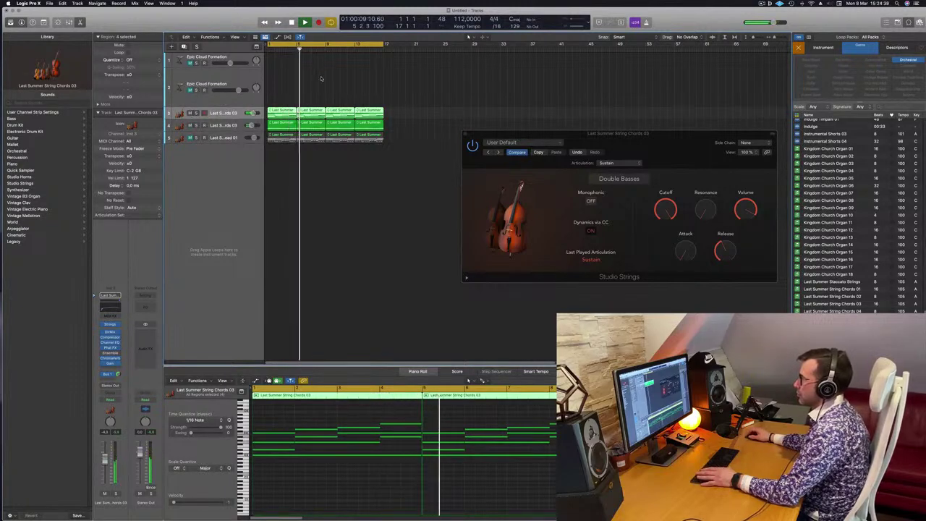
{"action": "left_click", "coordinate": [196, 126]}
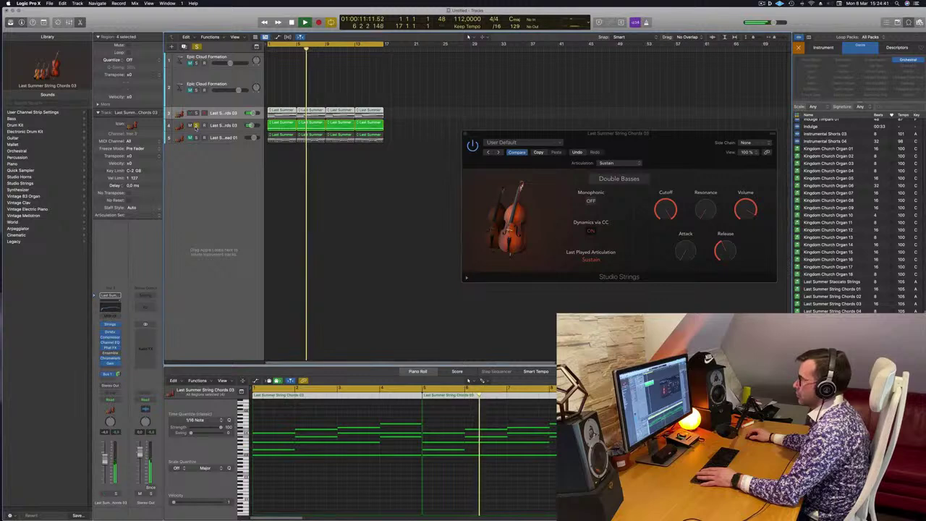
{"action": "left_click", "coordinate": [196, 126]}
{"action": "left_click", "coordinate": [231, 116]}
{"action": "key", "text": "Return"}
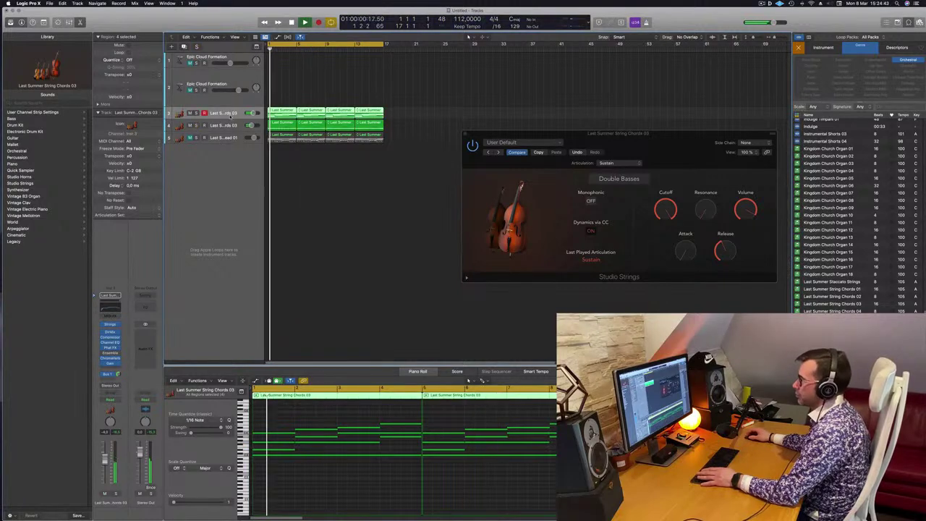
- Show track automation and draw a rising volume swell across each of the four string chord regions, ending at about -2.9 dB
{"action": "key", "text": "a"}
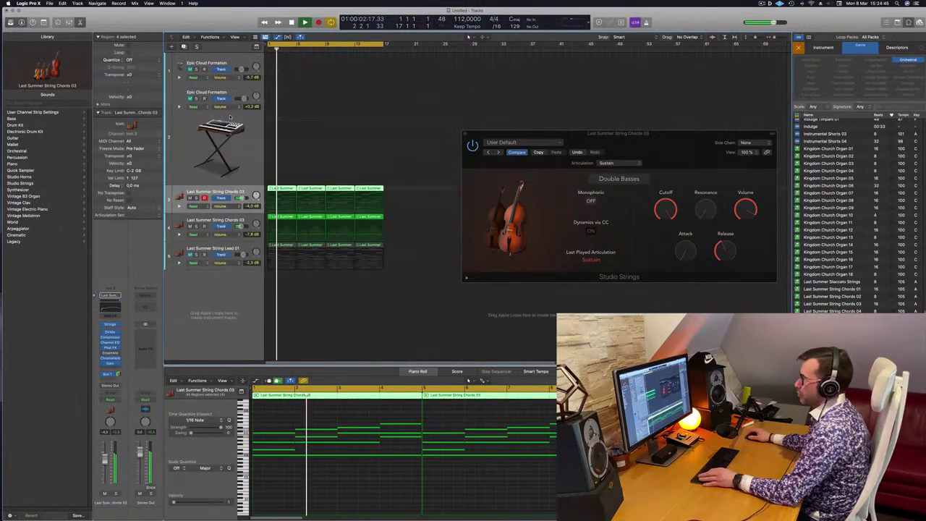
{"action": "key", "text": "Return"}
{"action": "key", "text": "space"}
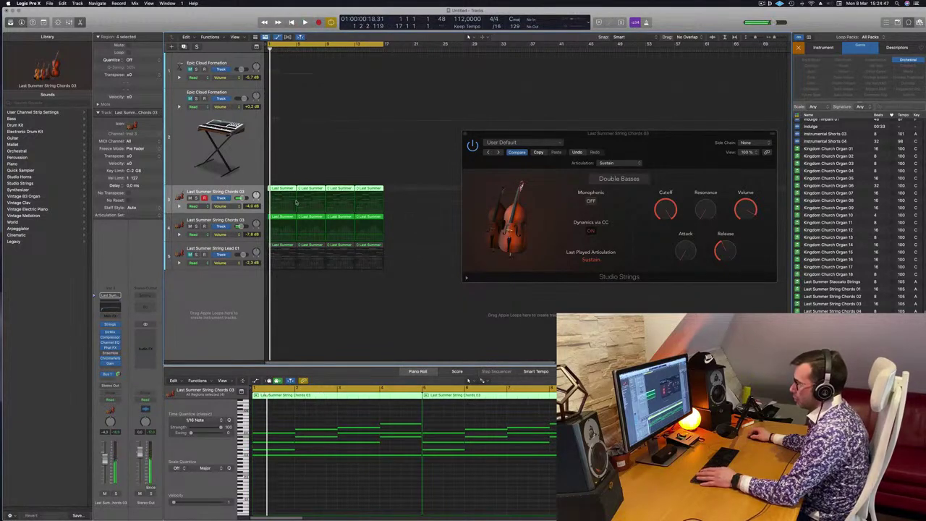
{"action": "left_click", "coordinate": [297, 202]}
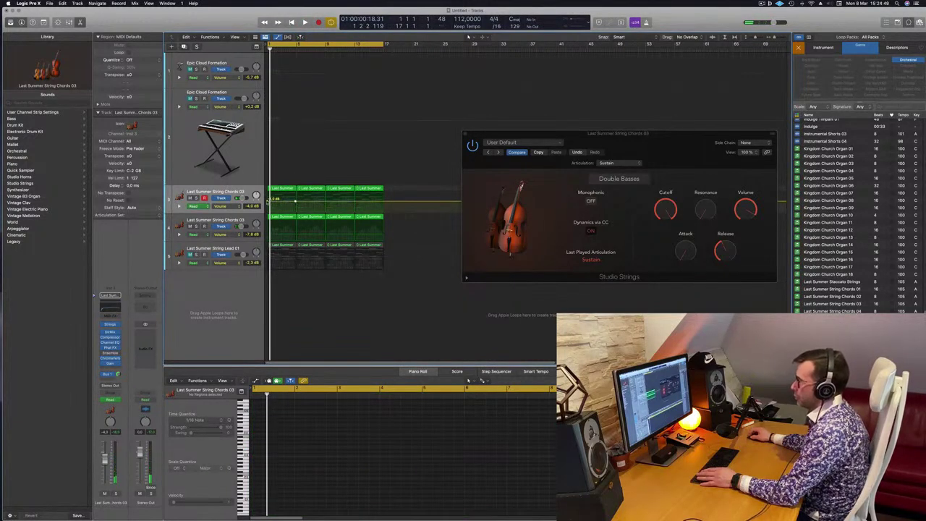
{"action": "left_click_drag", "start_coordinate": [267, 201], "coordinate": [356, 208]}
{"action": "key", "text": "space"}
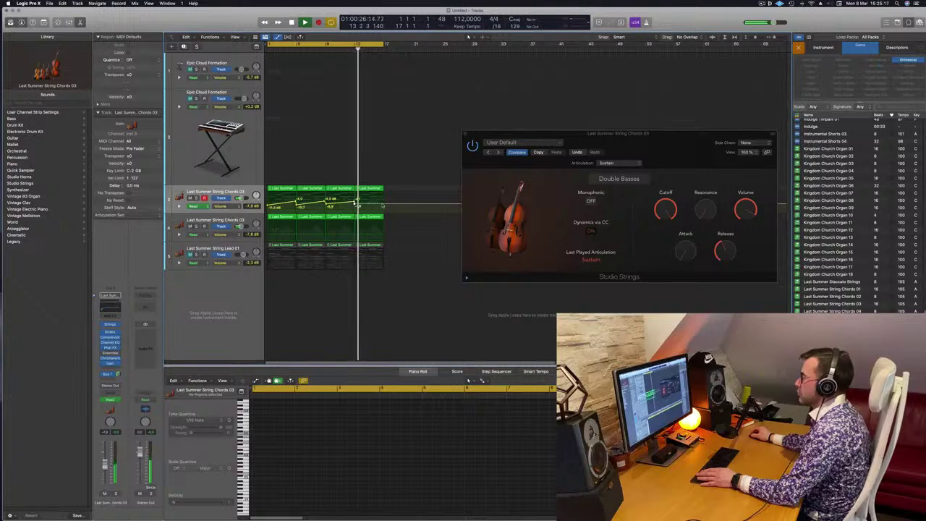
{"action": "left_click", "coordinate": [382, 203]}
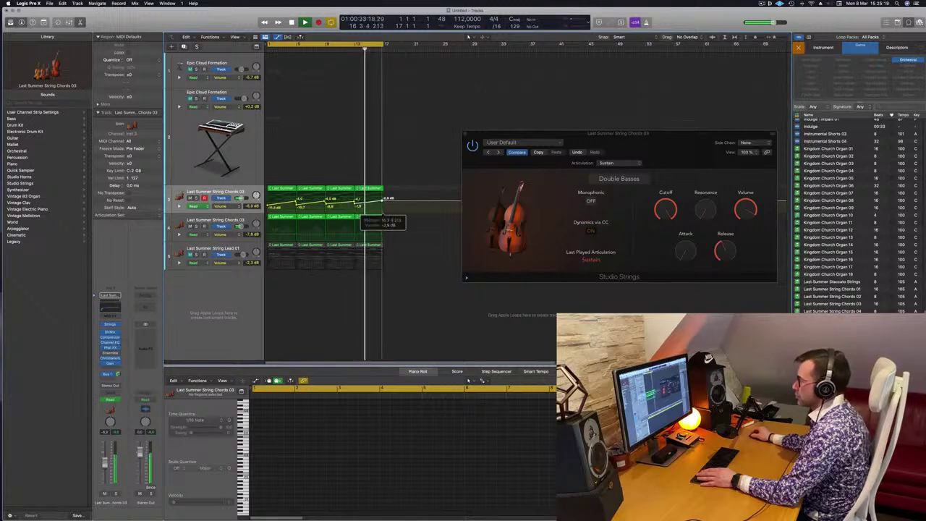
- Draw a gradual volume rise on the double bass track from about -10.7 dB at bar 1 to about -6.8 dB at the end
{"action": "left_click", "coordinate": [269, 231]}
{"action": "left_click_drag", "start_coordinate": [268, 232], "coordinate": [268, 234]}
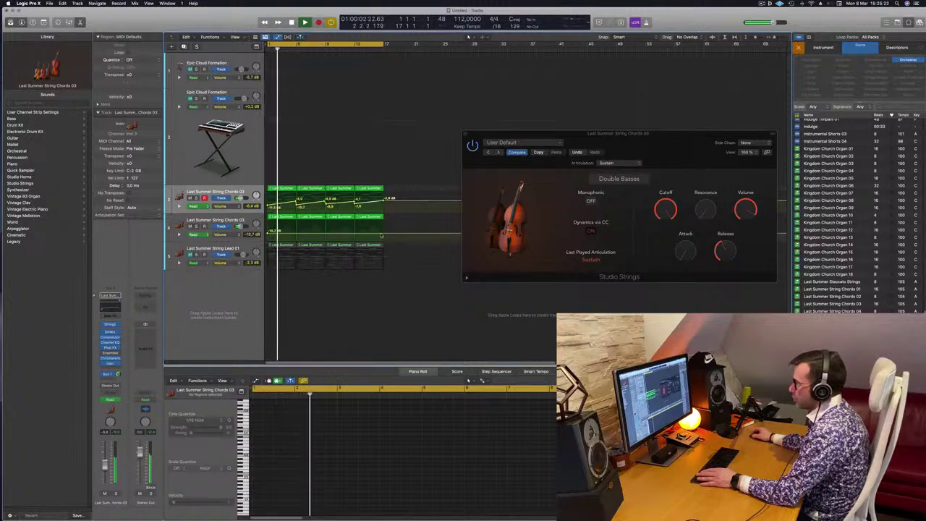
{"action": "left_click_drag", "start_coordinate": [383, 234], "coordinate": [382, 230]}
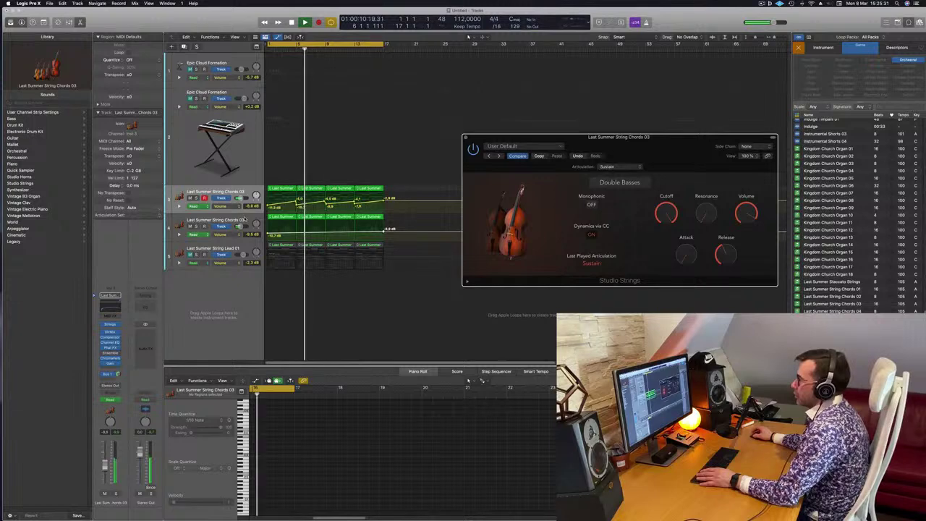
- Copy the first string chords region with its automation onto the second Epic Cloud Formation track at bar 1
{"action": "left_click", "coordinate": [244, 219]}
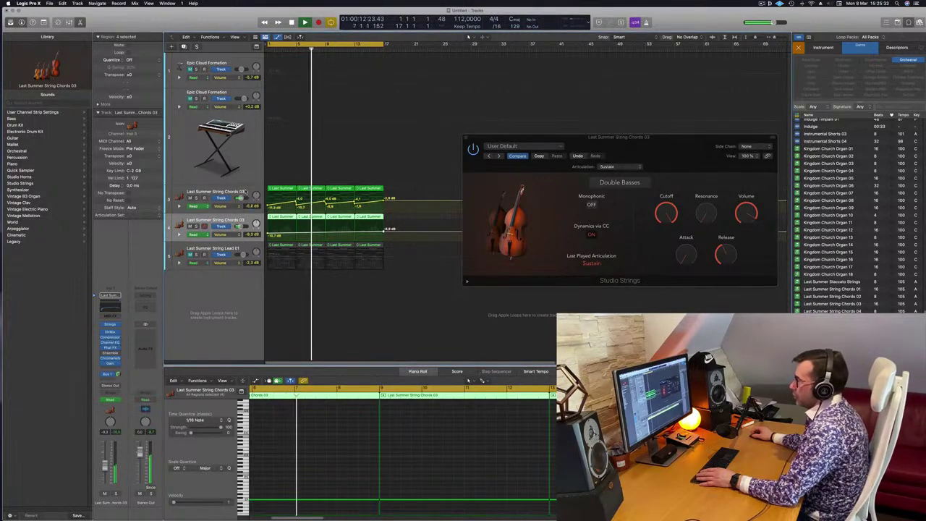
{"action": "left_click", "coordinate": [246, 193]}
{"action": "scroll", "coordinate": [283, 400], "scroll_direction": "left", "scroll_amount": 4}
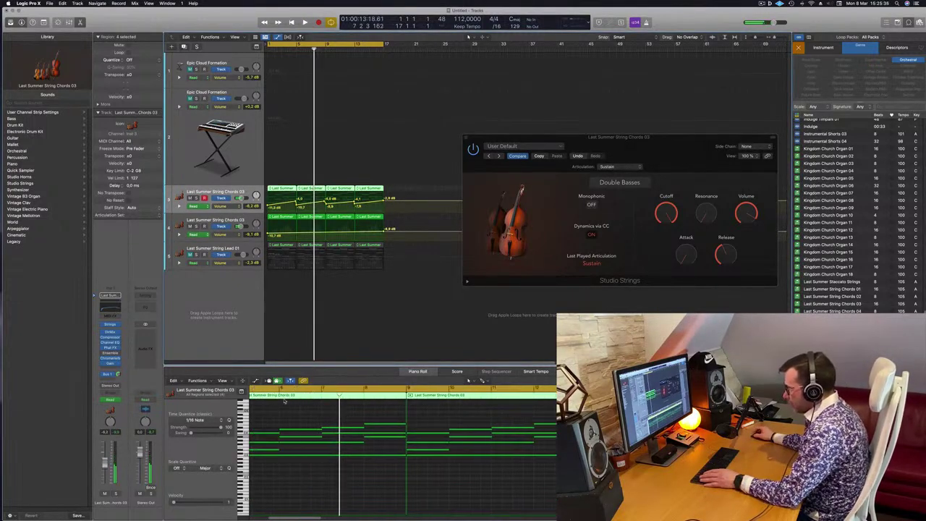
{"action": "left_click", "coordinate": [284, 179]}
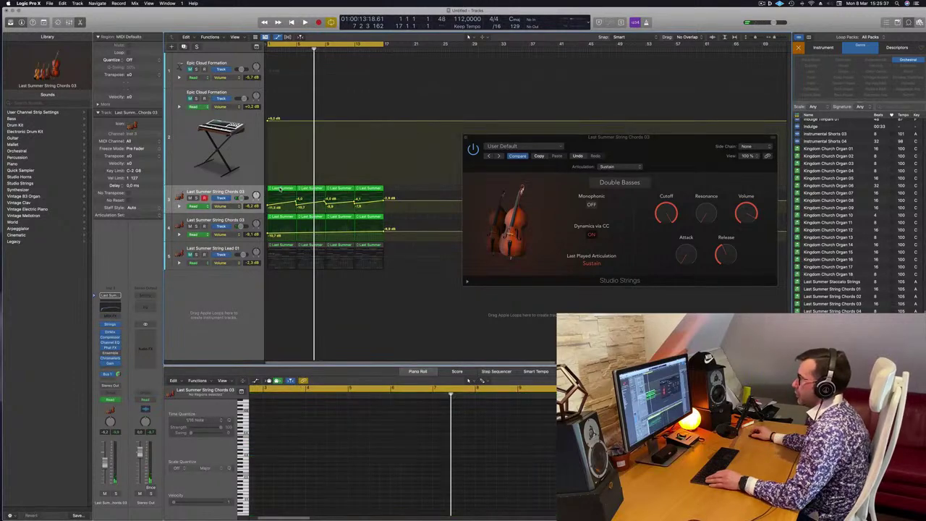
{"action": "left_click_drag", "start_coordinate": [280, 189], "coordinate": [281, 158]}
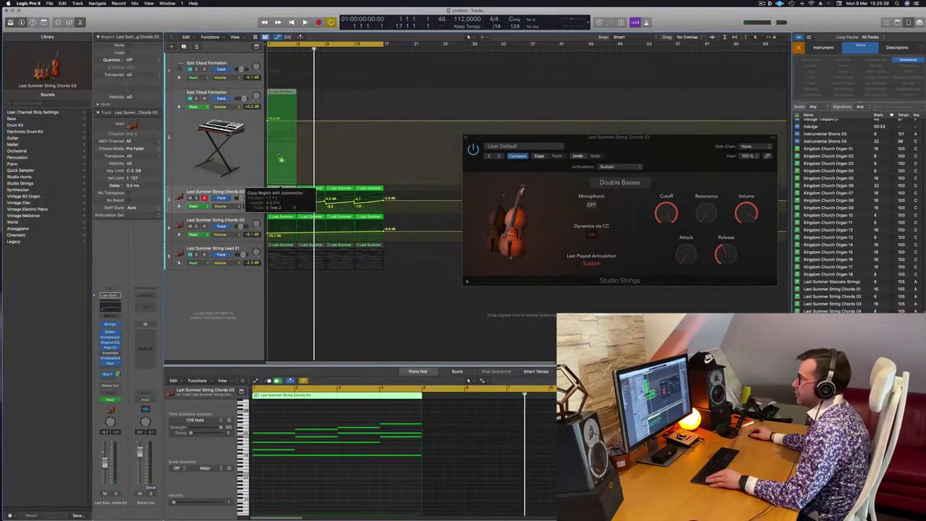
{"action": "left_click_drag", "start_coordinate": [279, 118], "coordinate": [280, 118]}
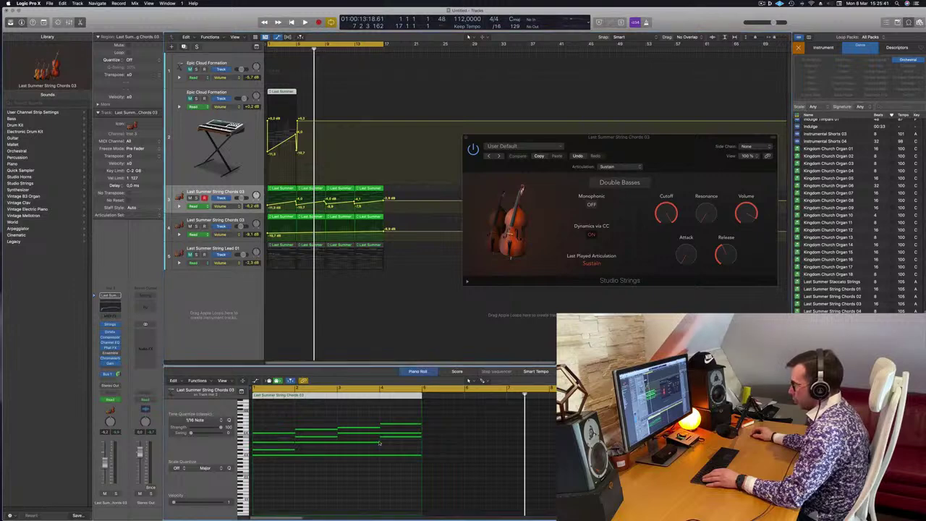
- Delete the lower chord notes in the copied region and transpose the remaining top line down to the bass register
{"action": "left_click_drag", "start_coordinate": [272, 440], "coordinate": [416, 477]}
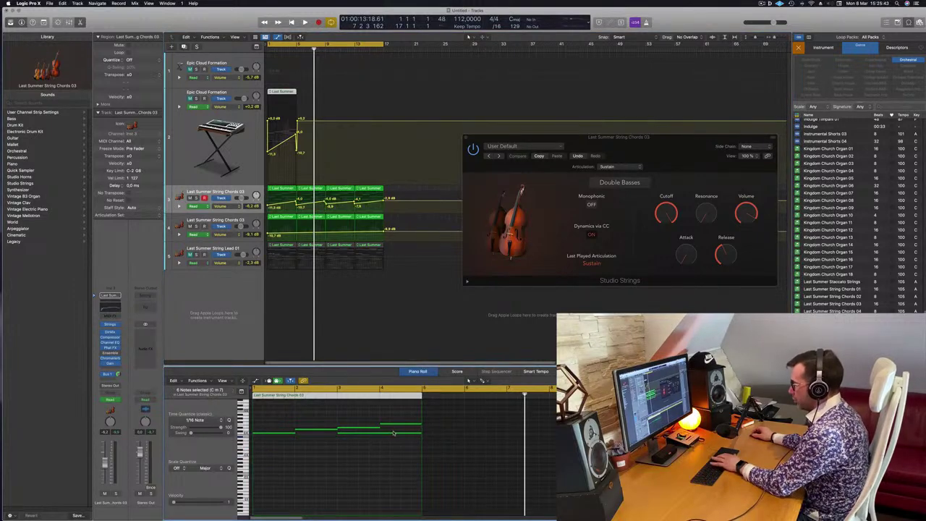
{"action": "left_click_drag", "start_coordinate": [280, 424], "coordinate": [402, 460]}
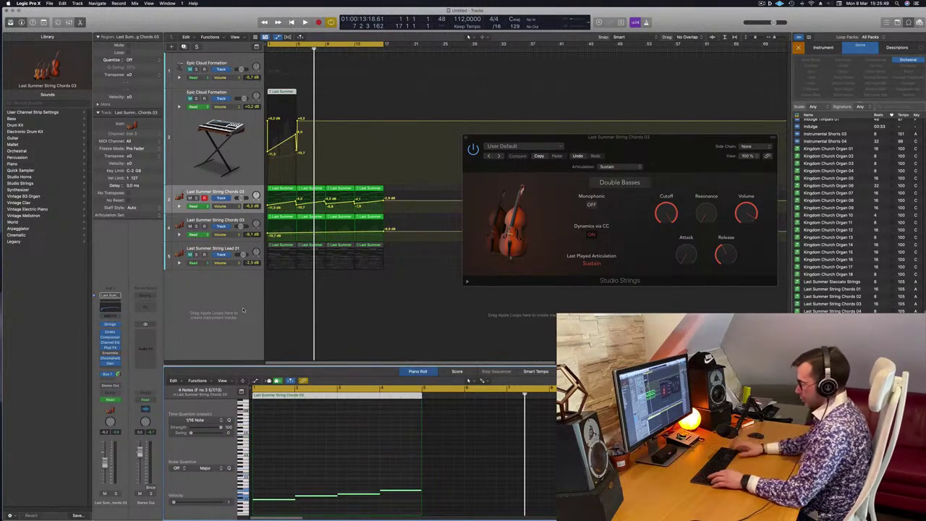
{"action": "key", "text": "ctrl+super+BackSpace"}
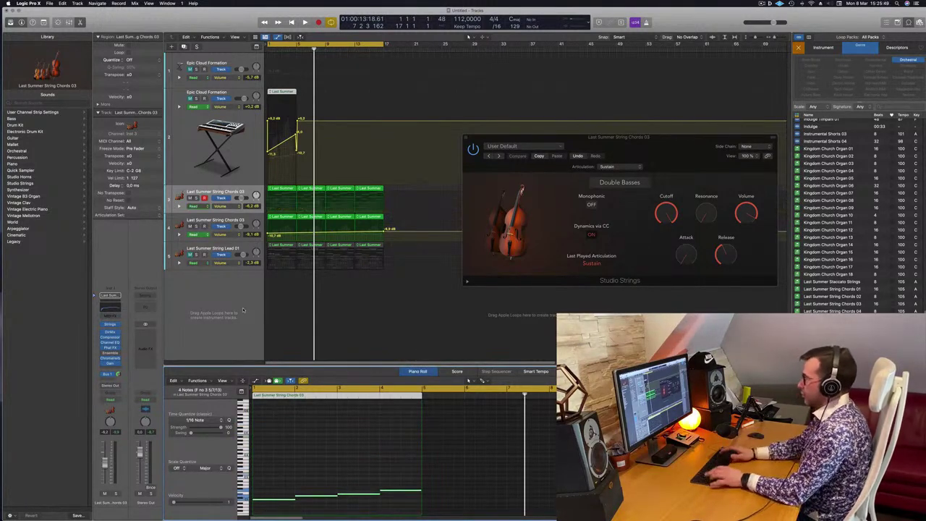
{"action": "left_click", "coordinate": [184, 154]}
{"action": "key", "text": "super+z"}
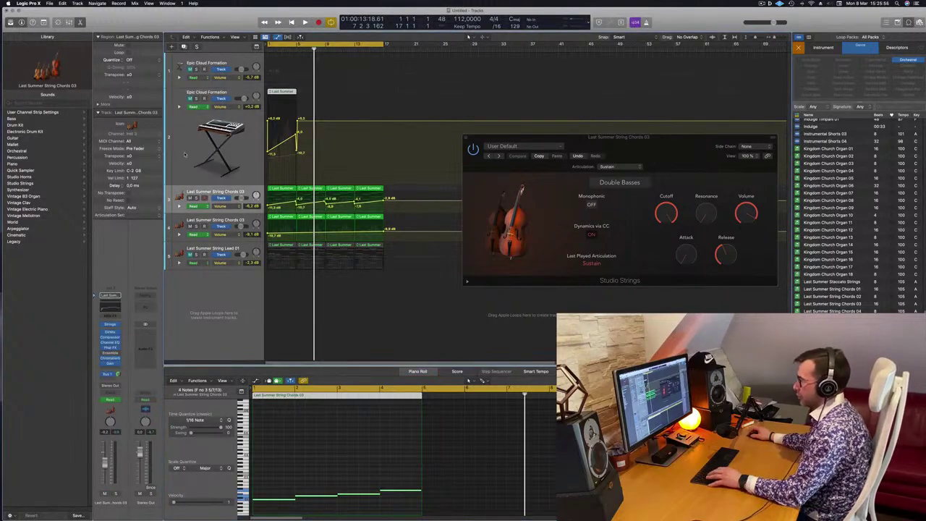
- Delete the volume automation on the second Epic Cloud Formation track, unmute the track and play it with the strings
{"action": "left_click", "coordinate": [184, 145]}
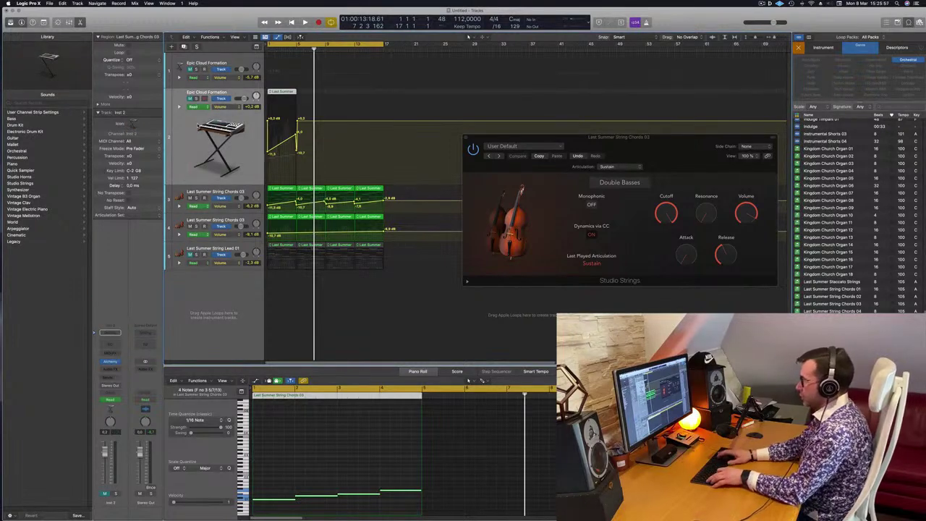
{"action": "key", "text": "ctrl+super+BackSpace"}
{"action": "key", "text": "r"}
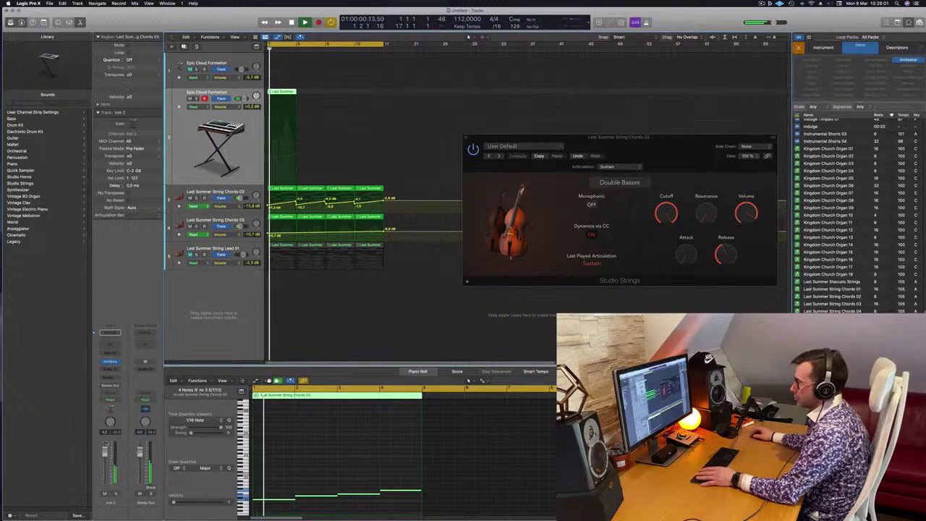
- Open the track's Alchemy synth, list presets from all categories by highest rating and load Perfect Pad 01
{"action": "left_click", "coordinate": [111, 362]}
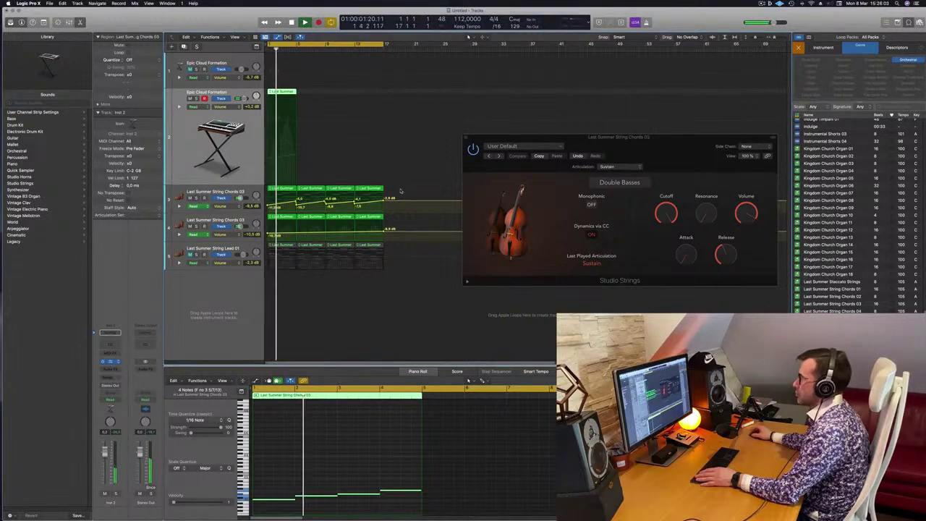
{"action": "scroll", "coordinate": [533, 136], "scroll_direction": "up", "scroll_amount": 4}
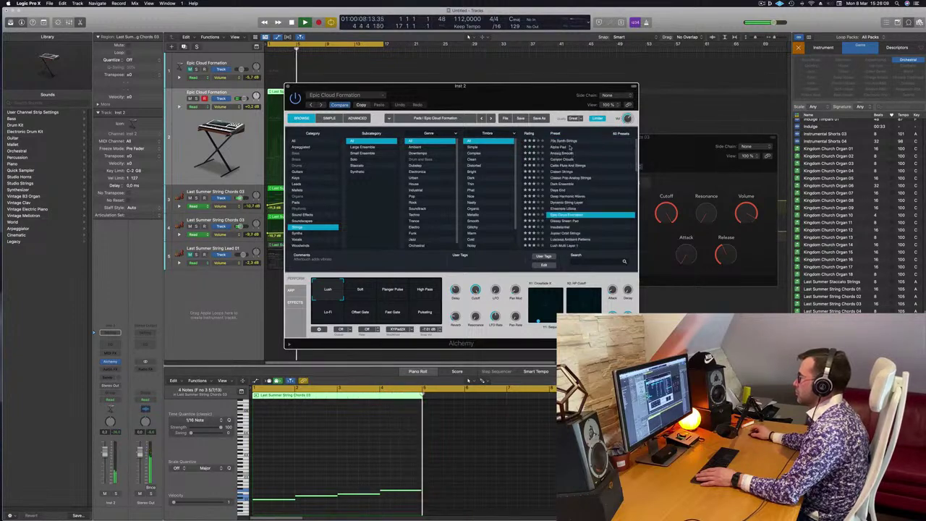
{"action": "left_click", "coordinate": [293, 141]}
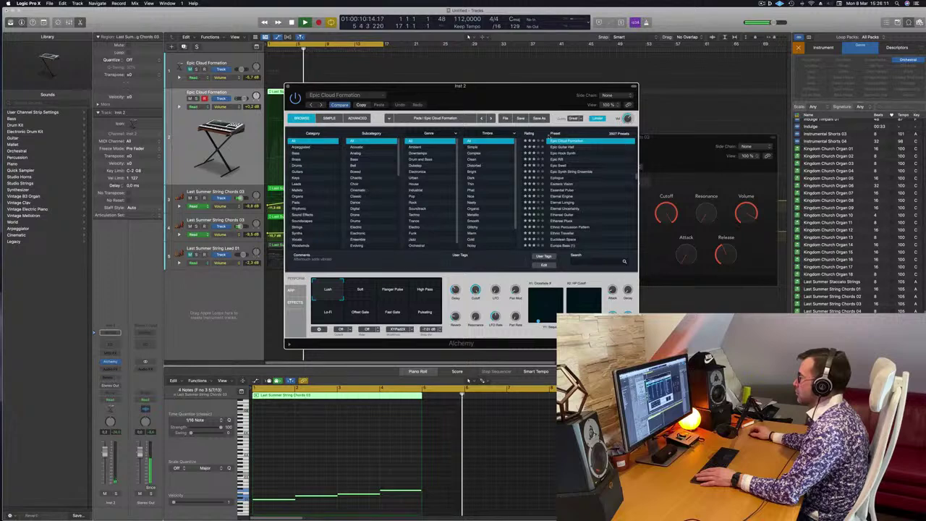
{"action": "scroll", "coordinate": [600, 162], "scroll_direction": "up", "scroll_amount": 10}
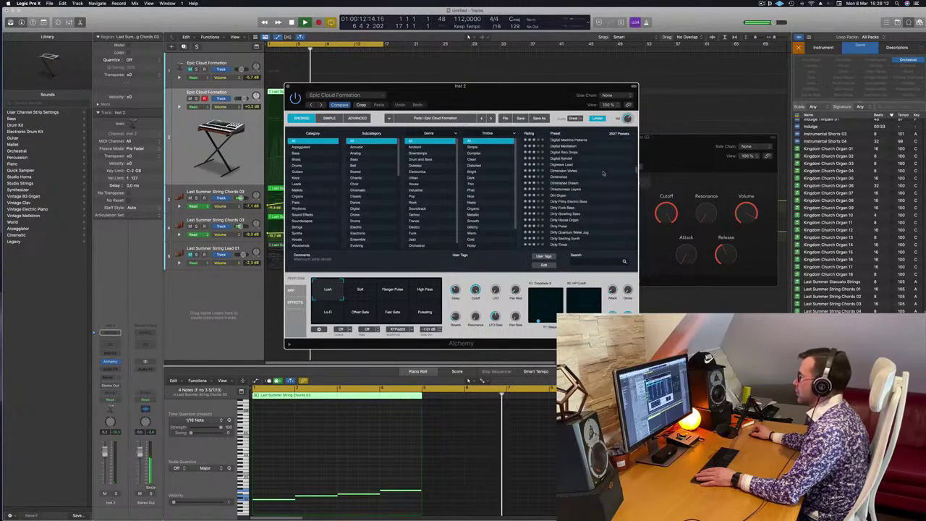
{"action": "scroll", "coordinate": [636, 166], "scroll_direction": "up", "scroll_amount": 15}
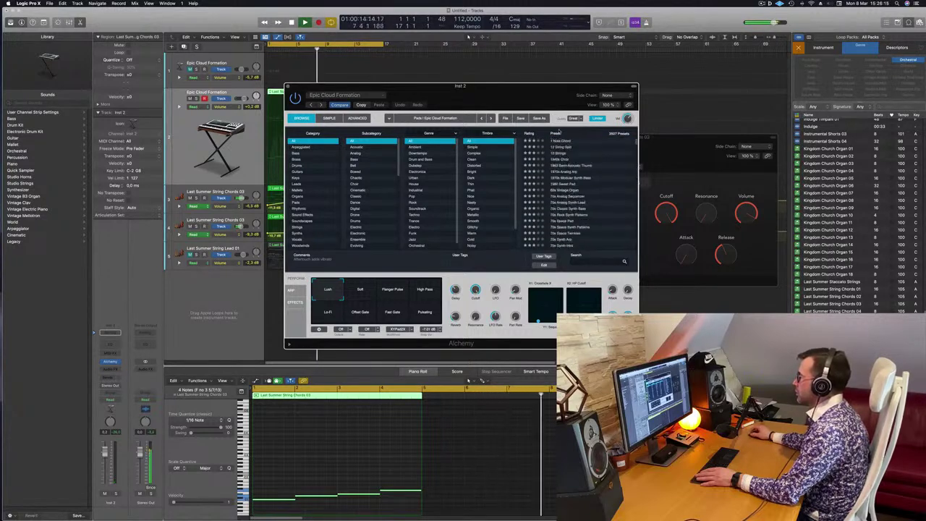
{"action": "left_click", "coordinate": [537, 133]}
{"action": "scroll", "coordinate": [591, 165], "scroll_direction": "up", "scroll_amount": 5}
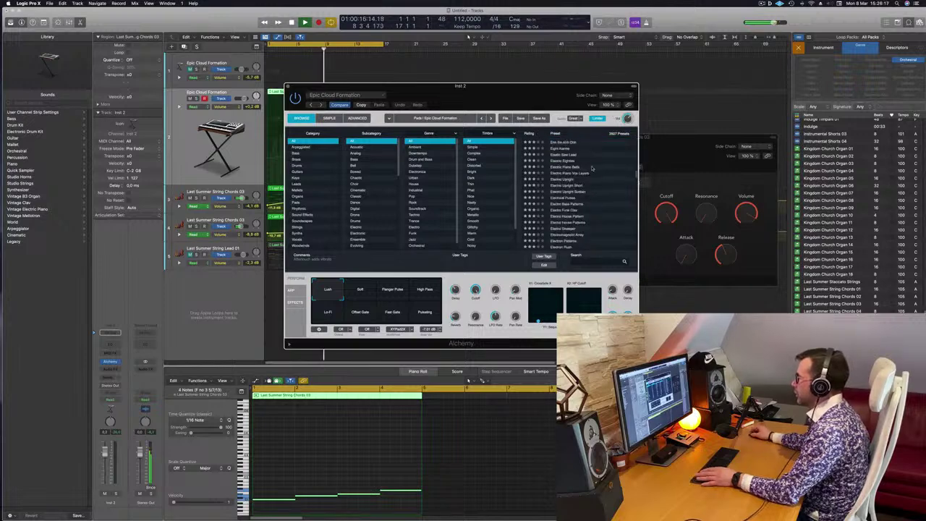
{"action": "left_click", "coordinate": [529, 133]}
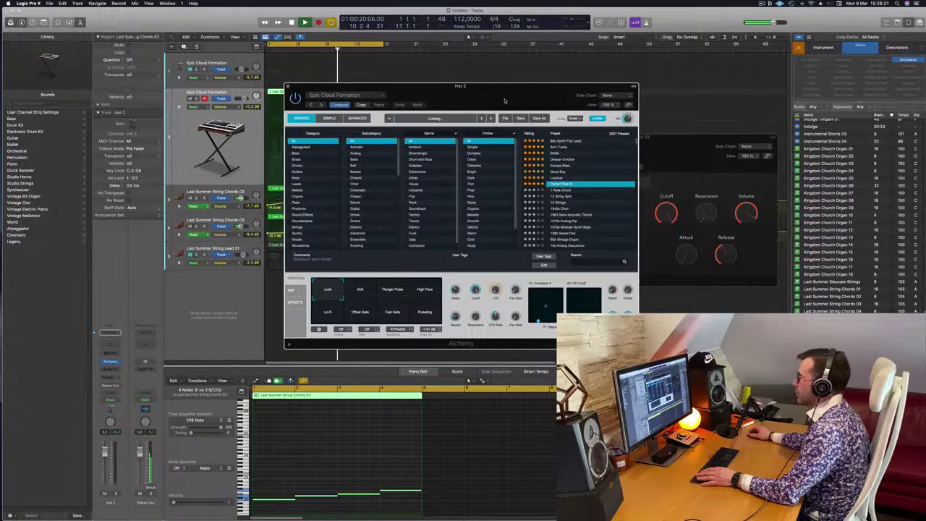
{"action": "left_click_drag", "start_coordinate": [505, 100], "coordinate": [630, 102]}
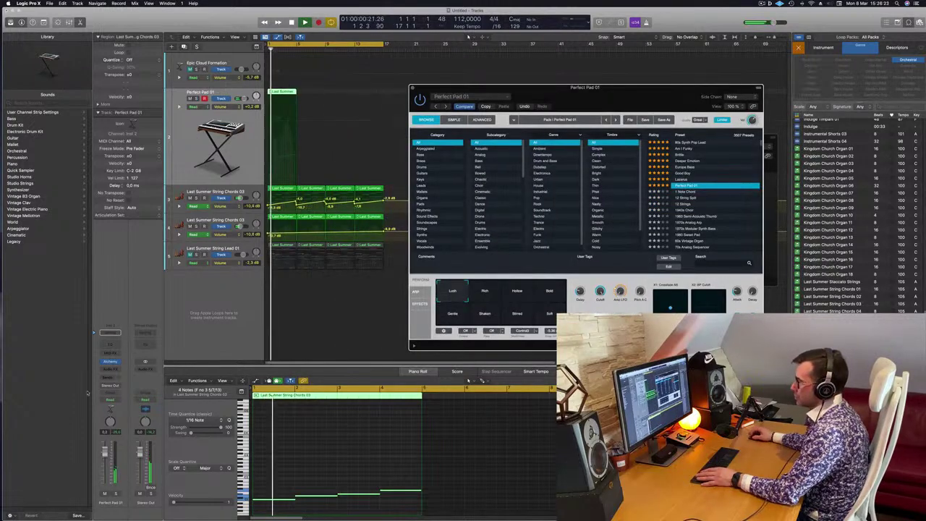
- Solo the Perfect Pad 01 track and audition the preset's Bold, Hollow and Rich variations
{"action": "left_click", "coordinate": [116, 494]}
{"action": "left_click", "coordinate": [116, 494]}
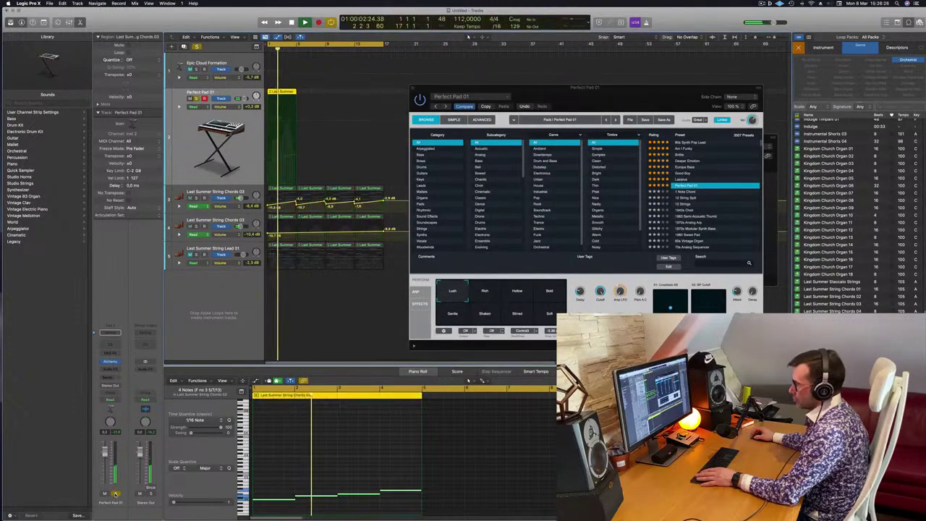
{"action": "left_click", "coordinate": [550, 292]}
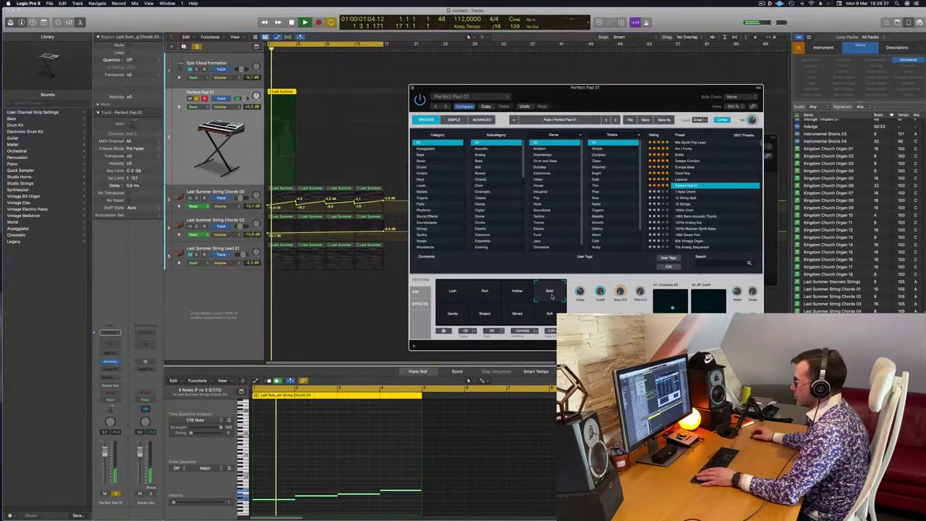
{"action": "left_click", "coordinate": [516, 294]}
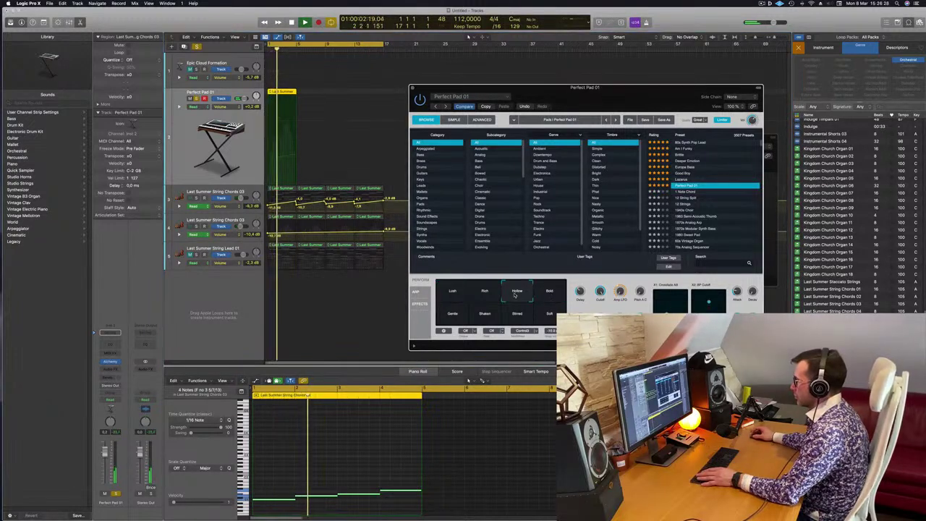
{"action": "left_click", "coordinate": [484, 294]}
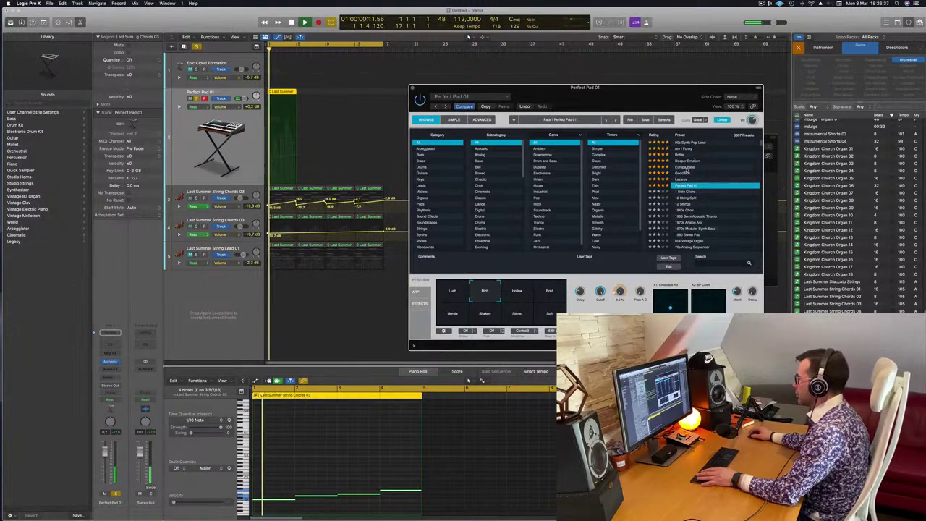
- Filter Alchemy to Bass presets and audition 70s Synth Lead Hero, 808 Bass, 808 Mutation Bass, 80s Electro Bass and 80s FM Bass Attack
{"action": "left_click", "coordinate": [684, 173]}
{"action": "left_click", "coordinate": [684, 167]}
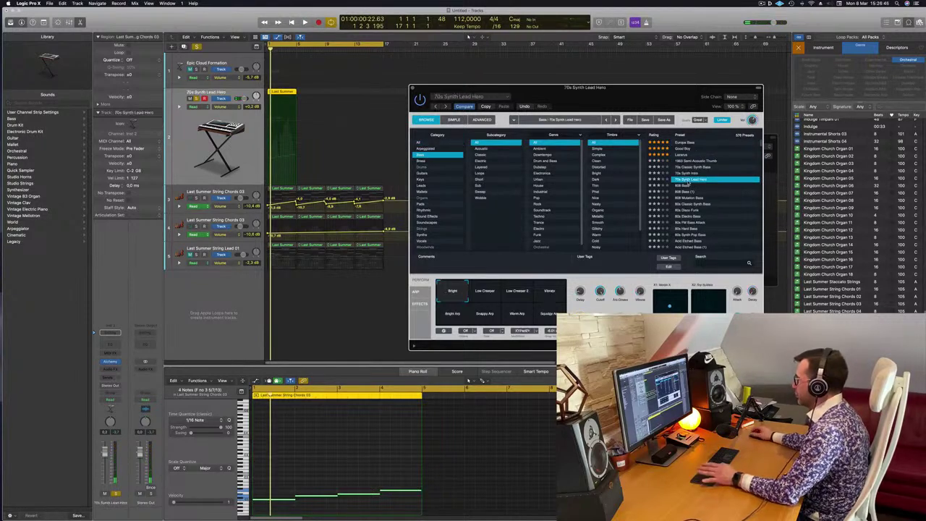
{"action": "left_click", "coordinate": [685, 186]}
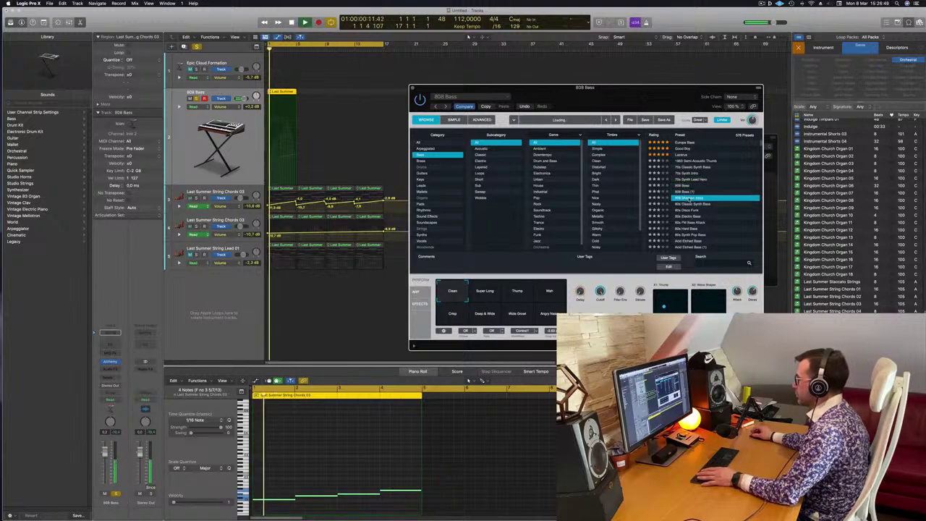
{"action": "left_click", "coordinate": [365, 453]}
{"action": "key", "text": "space"}
{"action": "left_click", "coordinate": [697, 217]}
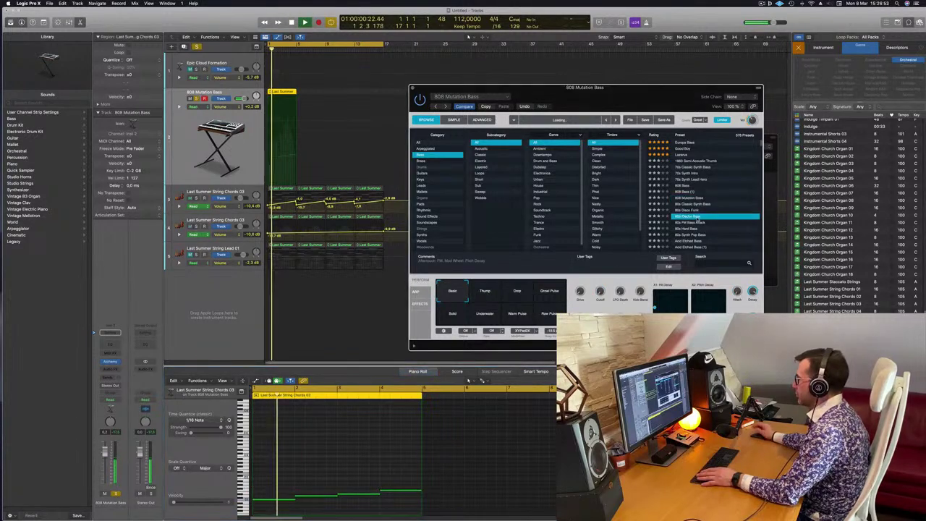
{"action": "key", "text": "space"}
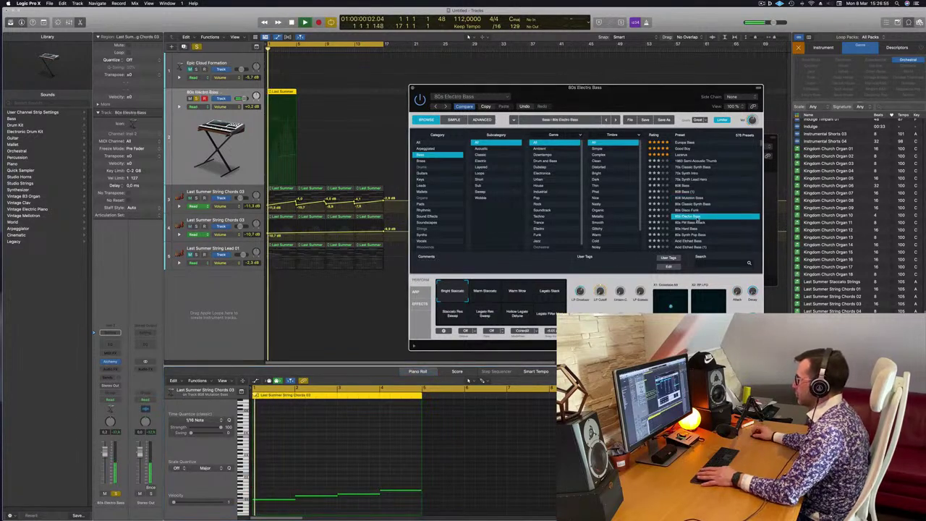
{"action": "left_click", "coordinate": [693, 222]}
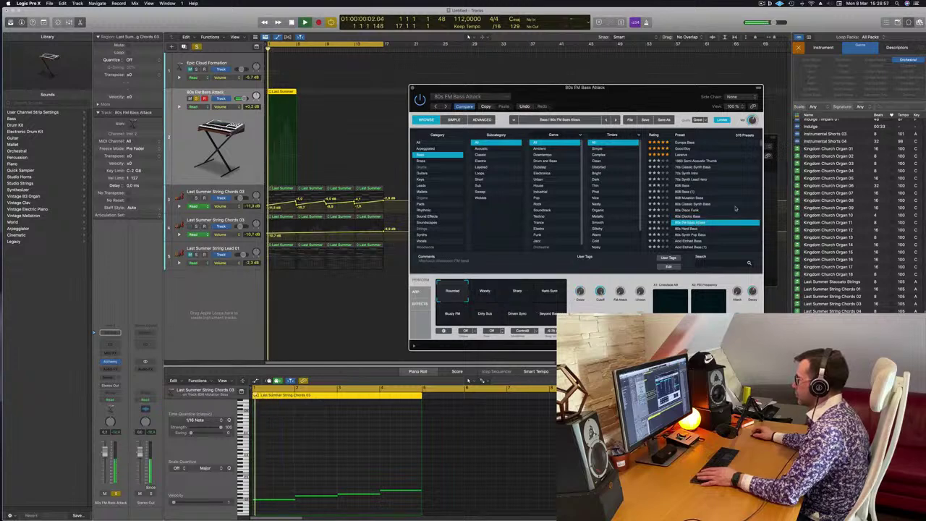
- Audition the bass presets Acid Etched Bass, Aggressor, Analog Bounce, Analog Dark Decay and Analog Saw Punch in Alchemy
{"action": "scroll", "coordinate": [735, 209], "scroll_direction": "down", "scroll_amount": 3}
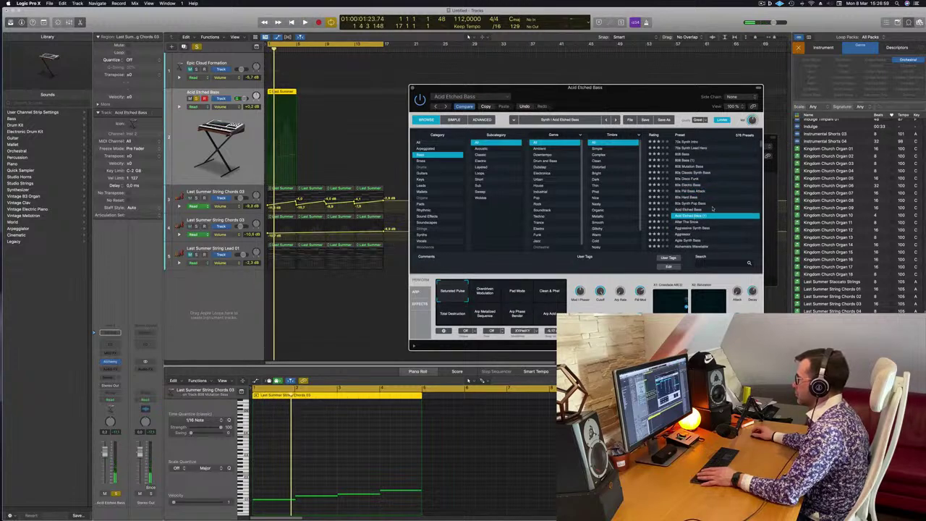
{"action": "key", "text": "space"}
{"action": "scroll", "coordinate": [732, 203], "scroll_direction": "down", "scroll_amount": 3}
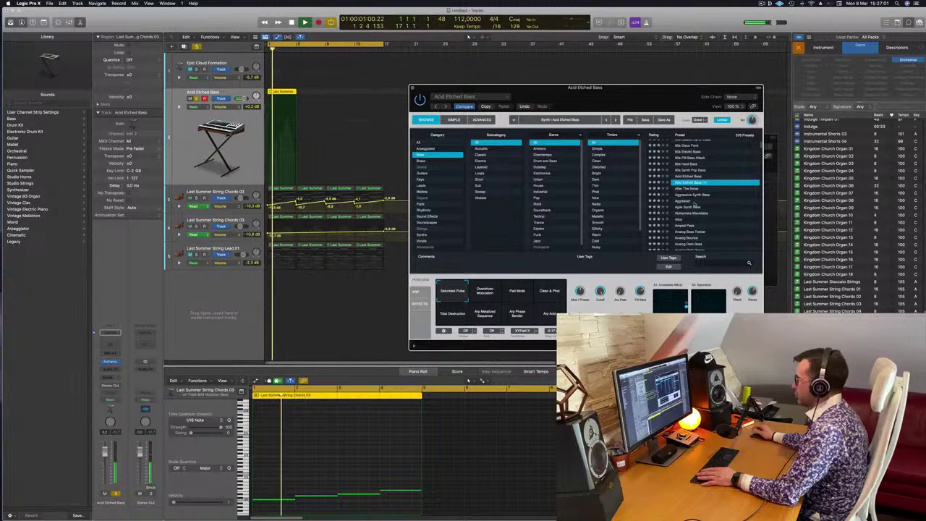
{"action": "left_click", "coordinate": [687, 200]}
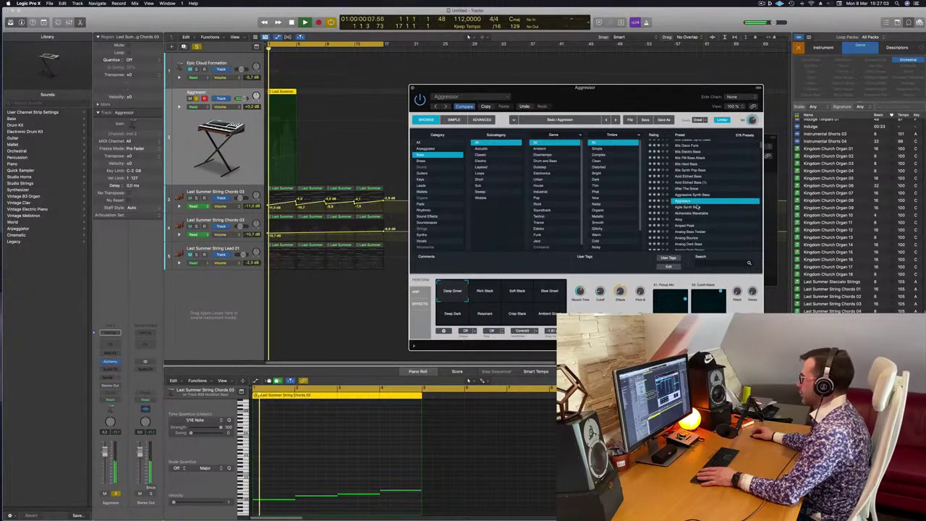
{"action": "scroll", "coordinate": [693, 204], "scroll_direction": "down", "scroll_amount": 2}
{"action": "left_click", "coordinate": [693, 205]}
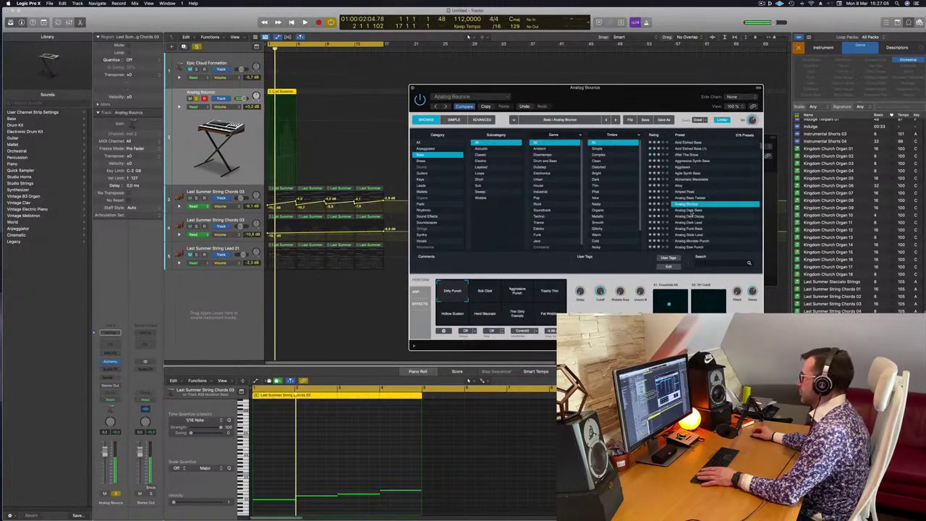
{"action": "left_click", "coordinate": [720, 217]}
{"action": "scroll", "coordinate": [719, 217], "scroll_direction": "down", "scroll_amount": 2}
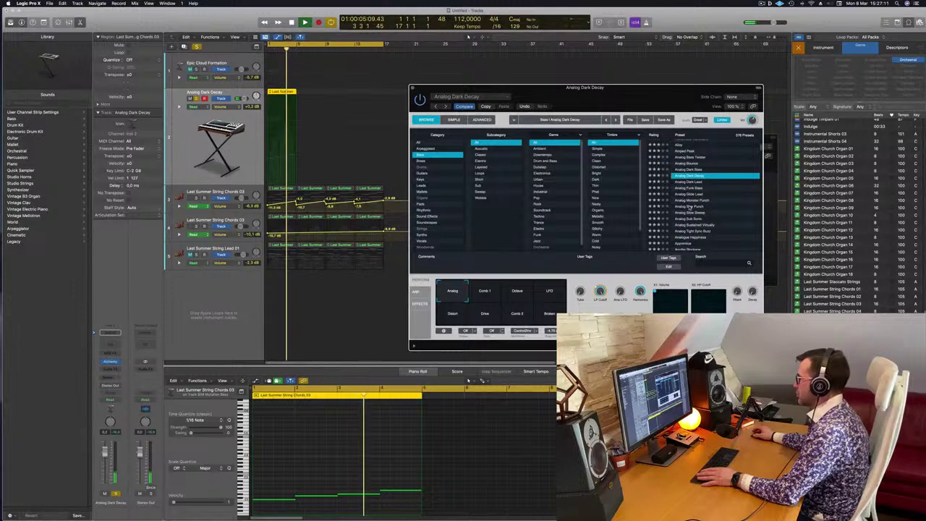
{"action": "left_click", "coordinate": [689, 206]}
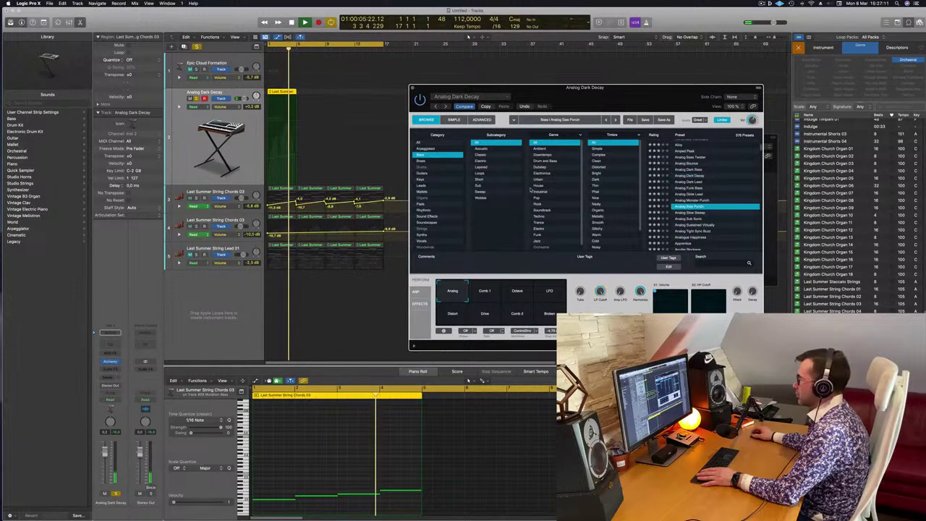
- Narrow the bass presets to the Acoustic subcategory and audition Semi-Acoustic Doubled, Semi-Acoustic Short and Synth Double Bass
{"action": "left_click", "coordinate": [482, 150]}
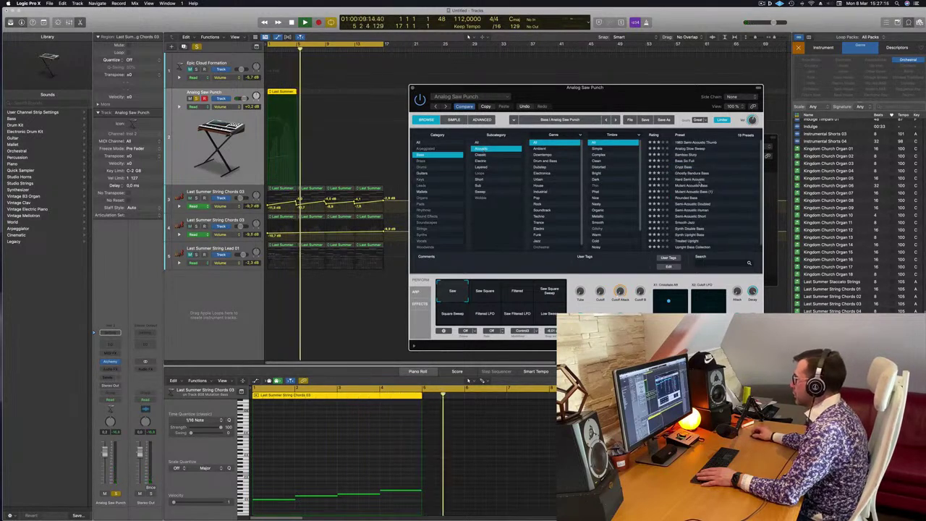
{"action": "scroll", "coordinate": [700, 185], "scroll_direction": "down", "scroll_amount": 1}
{"action": "left_click", "coordinate": [694, 198]}
{"action": "key", "text": "space"}
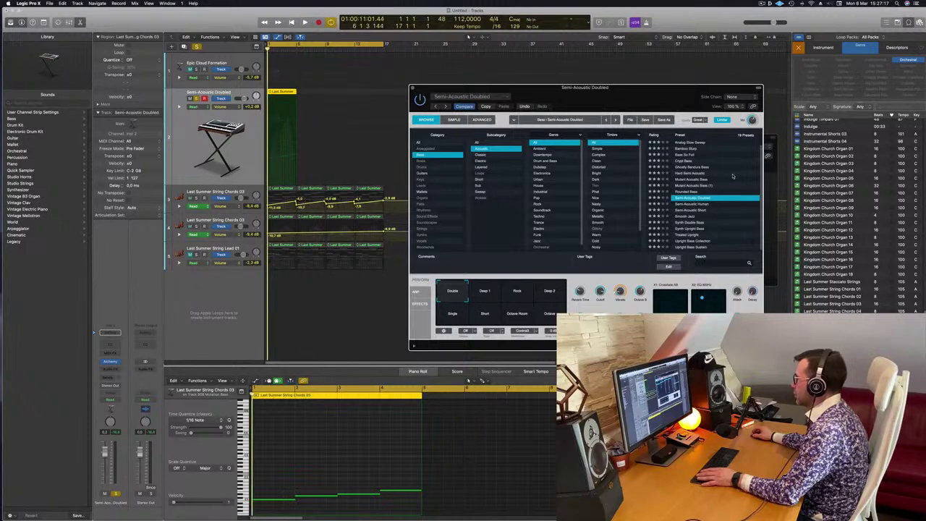
{"action": "key", "text": "space"}
{"action": "left_click", "coordinate": [691, 211]}
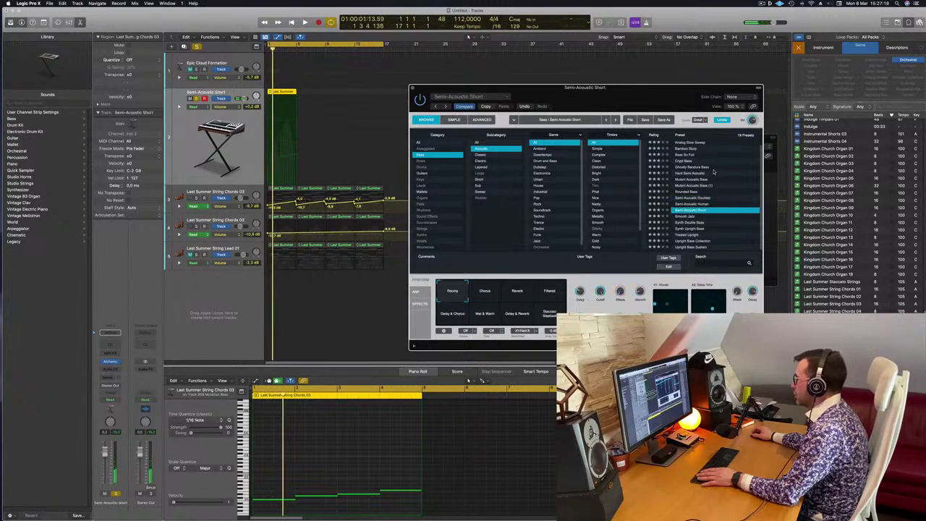
{"action": "left_click", "coordinate": [693, 223]}
{"action": "key", "text": "space"}
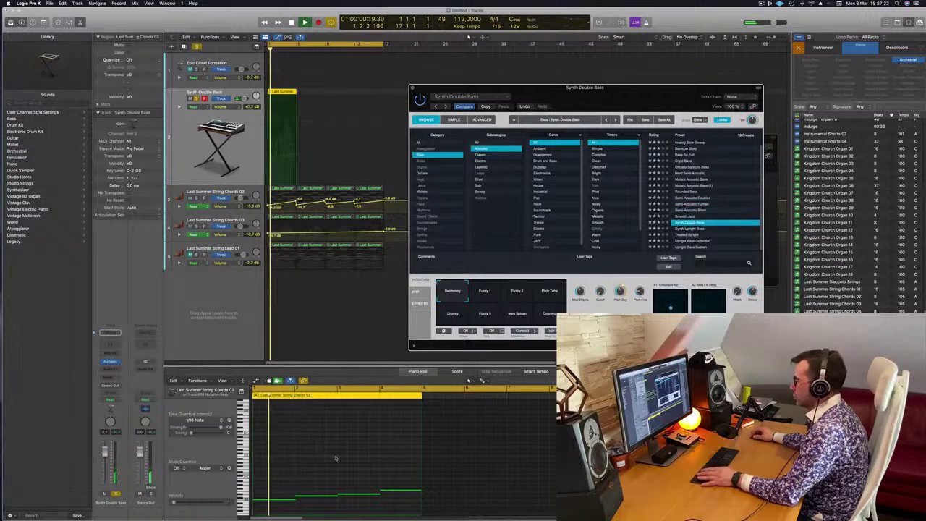
- Transpose all four notes of the synth track's region up an octave and return to the start
{"action": "left_click_drag", "start_coordinate": [282, 477], "coordinate": [465, 516]}
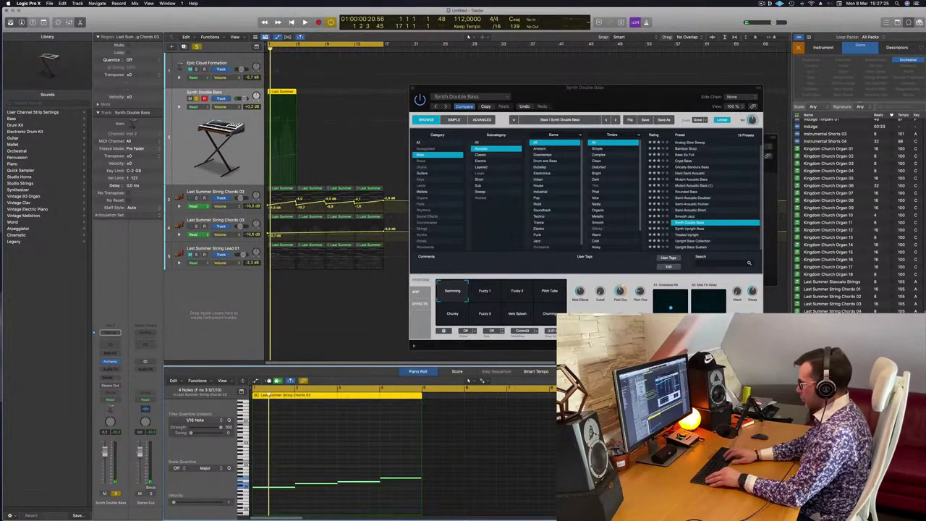
{"action": "key", "text": "alt+shift+Up"}
{"action": "key", "text": "Return"}
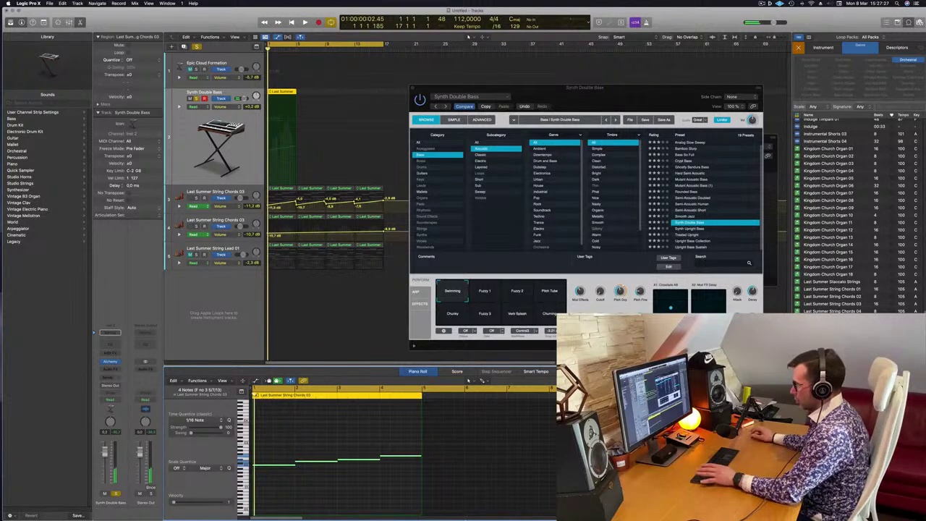
- Play the region and audition the Treated Upright and Upright Bass Collection presets
{"action": "key", "text": "space"}
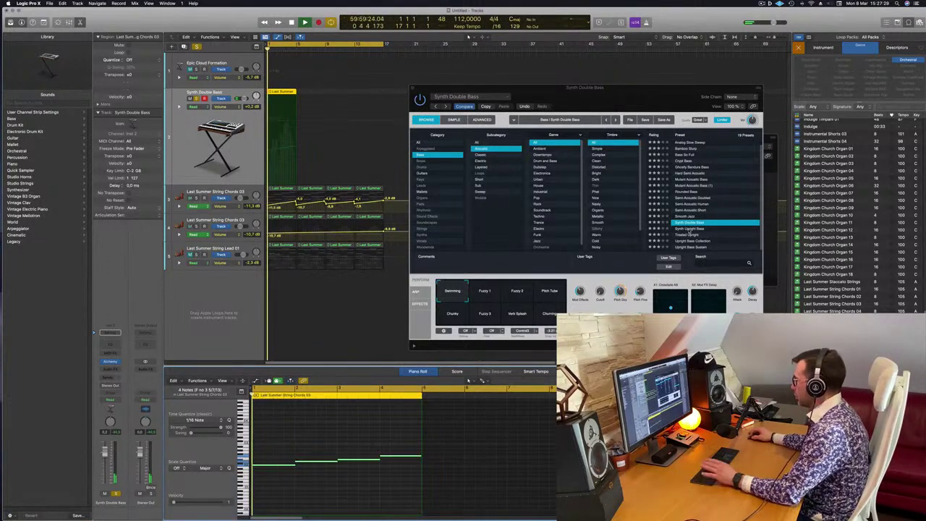
{"action": "left_click", "coordinate": [691, 234]}
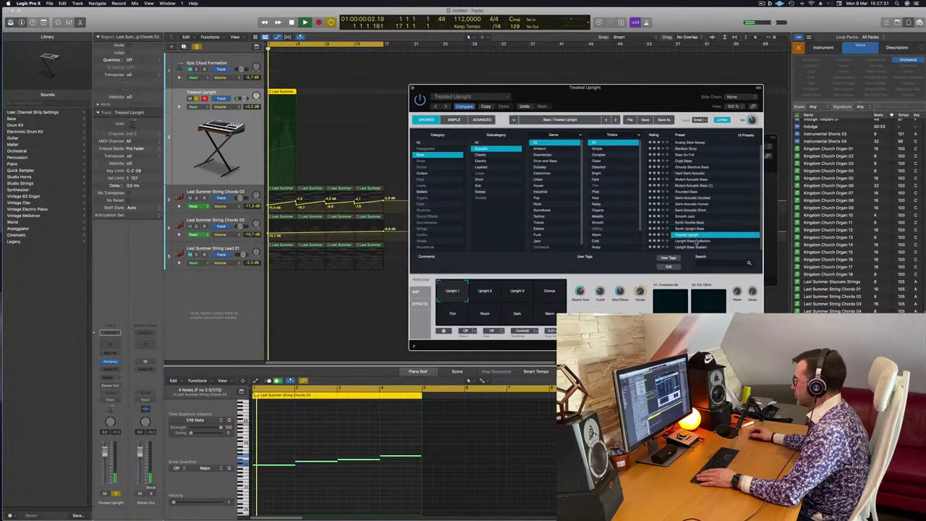
{"action": "left_click", "coordinate": [696, 241]}
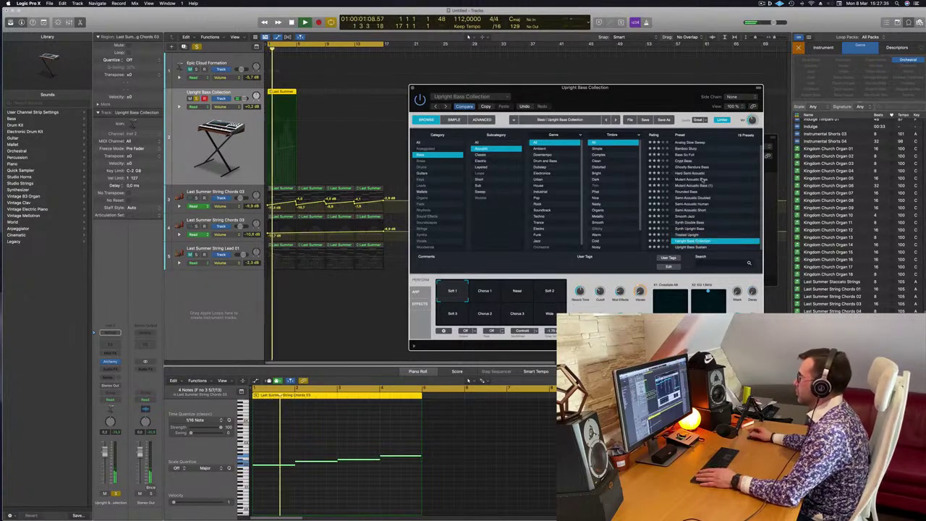
- Filter Alchemy to Pads presets, load Deeper Emotion and compare its Flanger variation with the first pad variation
{"action": "left_click", "coordinate": [420, 142]}
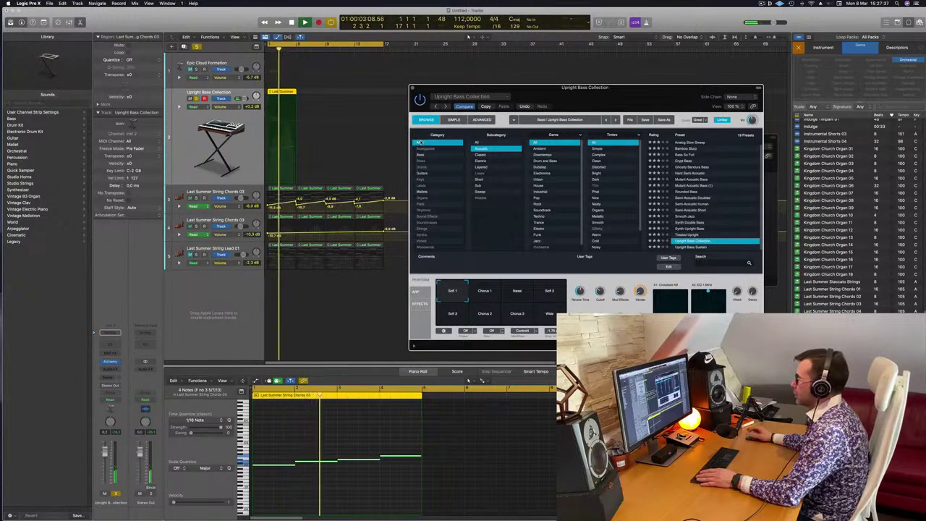
{"action": "key", "text": "Return"}
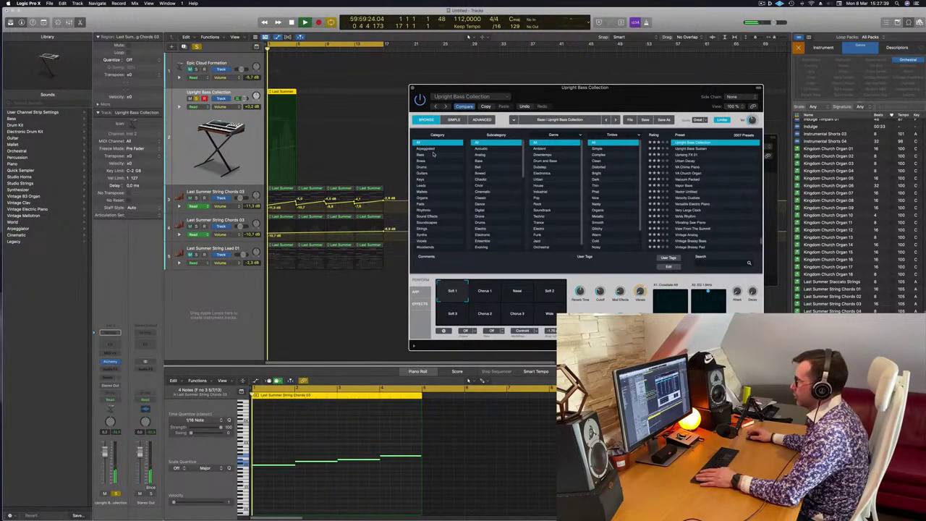
{"action": "left_click", "coordinate": [419, 205]}
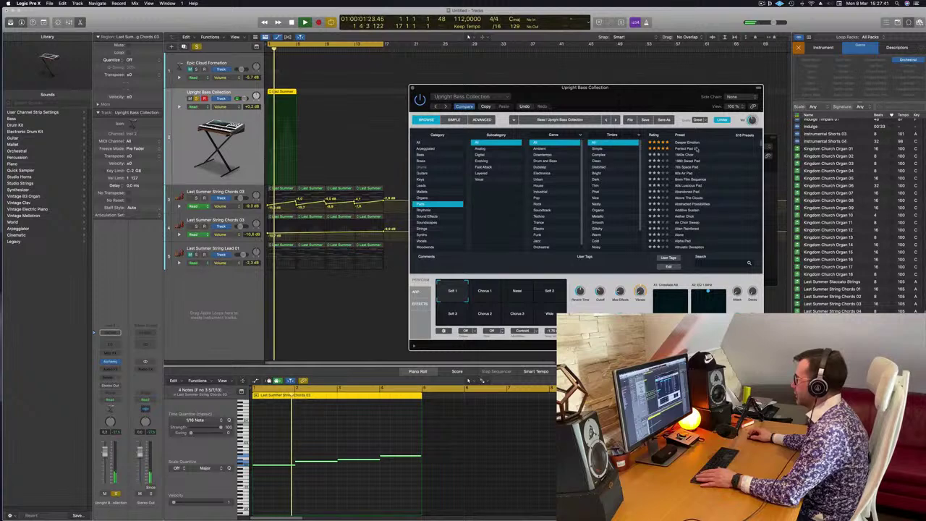
{"action": "left_click", "coordinate": [689, 143]}
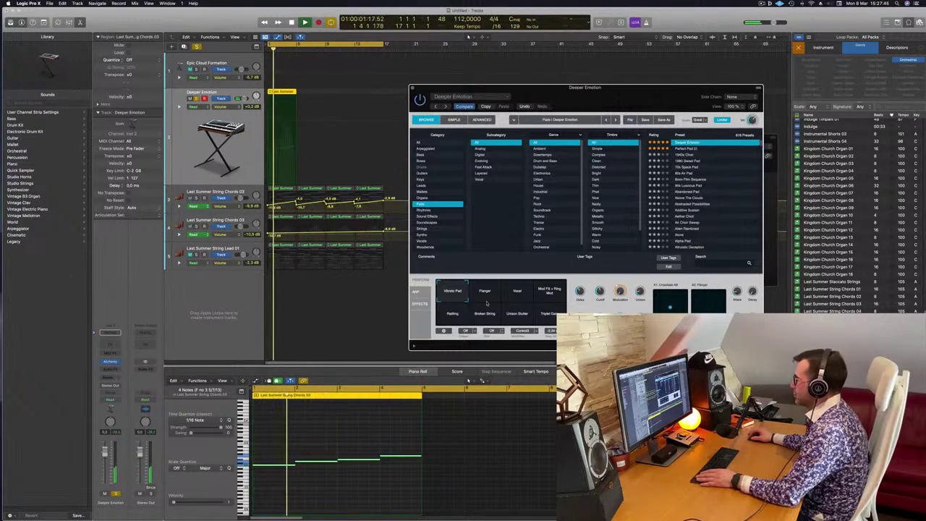
{"action": "left_click", "coordinate": [490, 295]}
{"action": "left_click", "coordinate": [452, 293]}
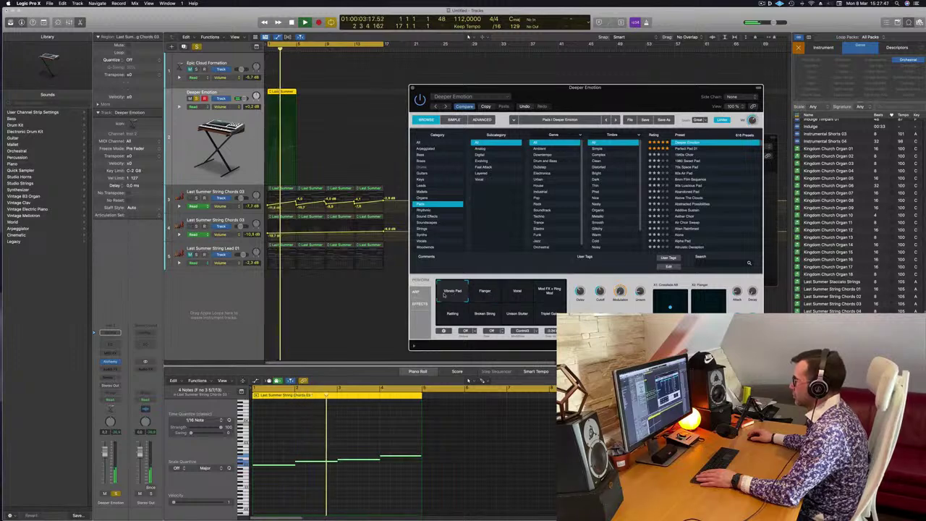
- Transpose the region's four notes down an octave, set the synth track's volume to +1.3 dB and replay from the start
{"action": "left_click", "coordinate": [286, 429]}
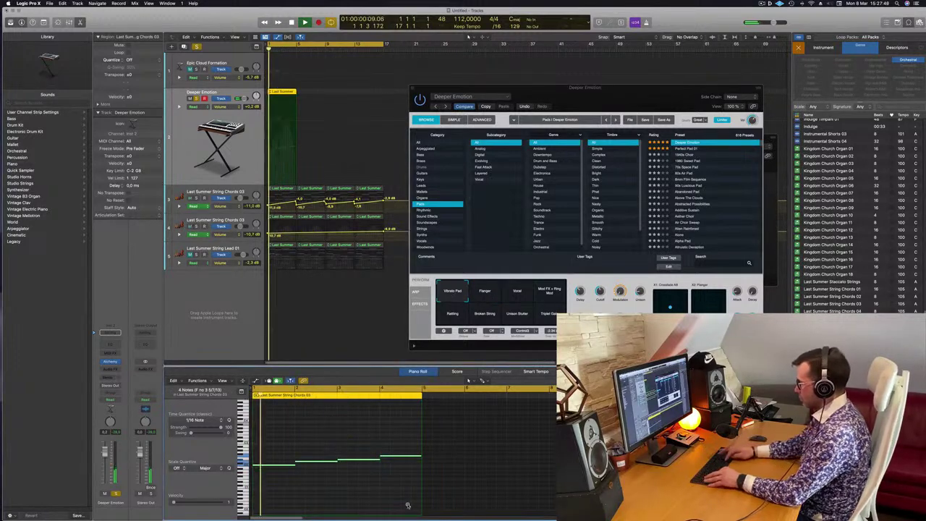
{"action": "key", "text": "space"}
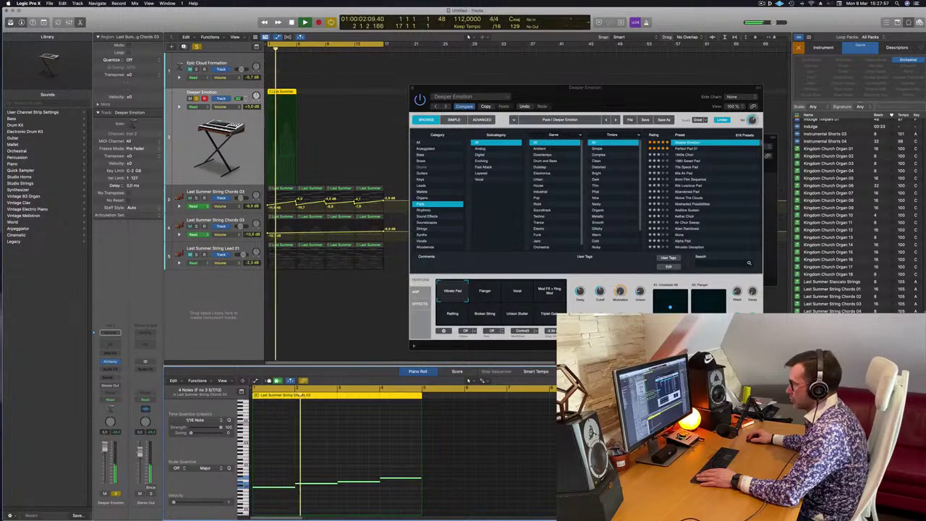
{"action": "key", "text": "Return"}
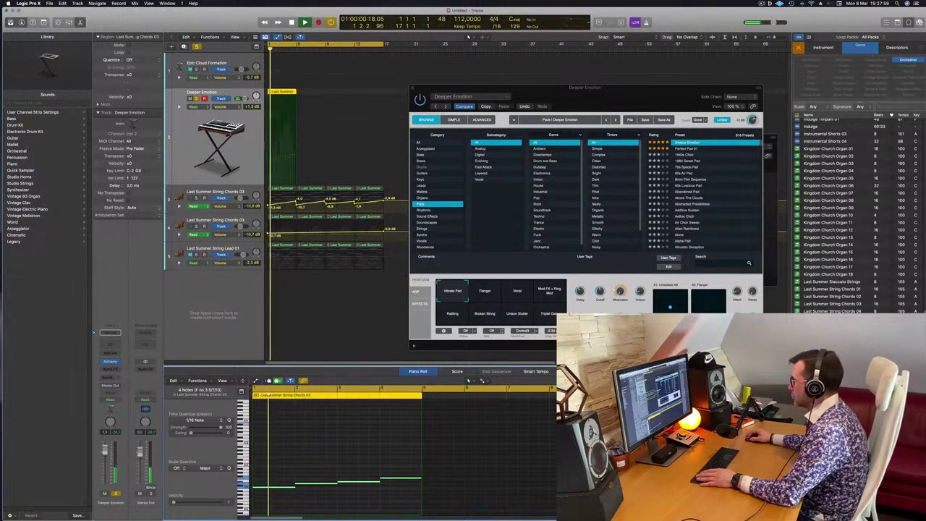
- Raise Alchemy's output volume and audition Deeper Emotion's Flanger, Vocal, Mod FX + Ring Mod and Rattling variations
{"action": "left_click", "coordinate": [752, 118]}
{"action": "key", "text": "Return"}
{"action": "left_click", "coordinate": [482, 293]}
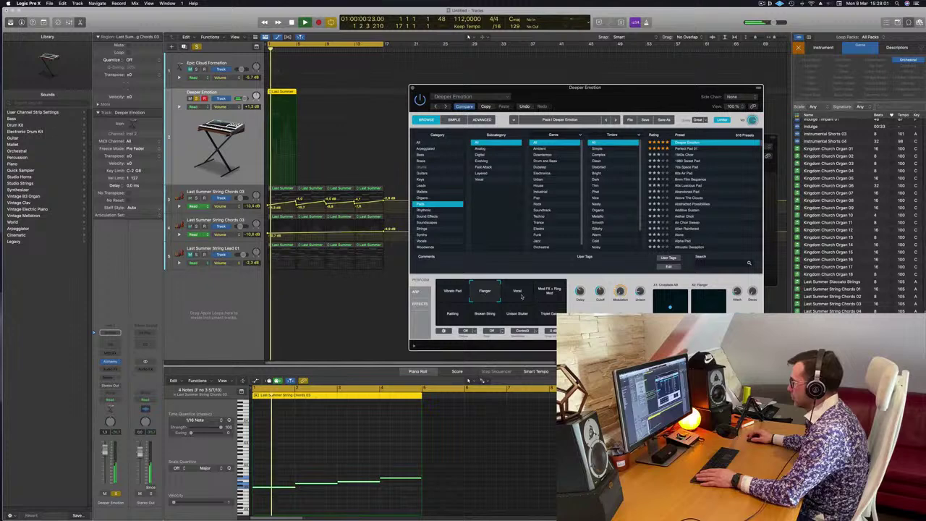
{"action": "left_click", "coordinate": [521, 295]}
{"action": "left_click", "coordinate": [553, 295]}
{"action": "left_click", "coordinate": [457, 315]}
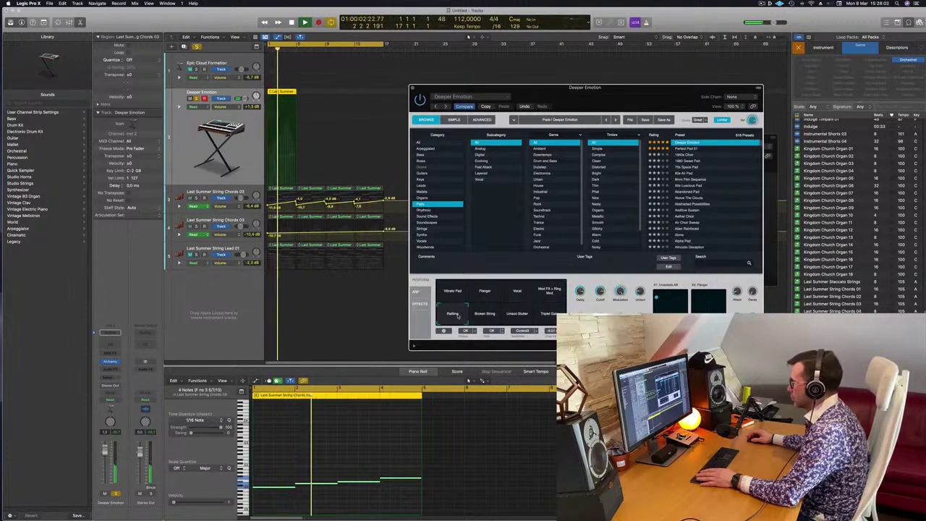
- Audition the Perfect Pad 01 and Perfect Pad 02 presets, and load Perfect Pad 03
{"action": "left_click", "coordinate": [688, 148]}
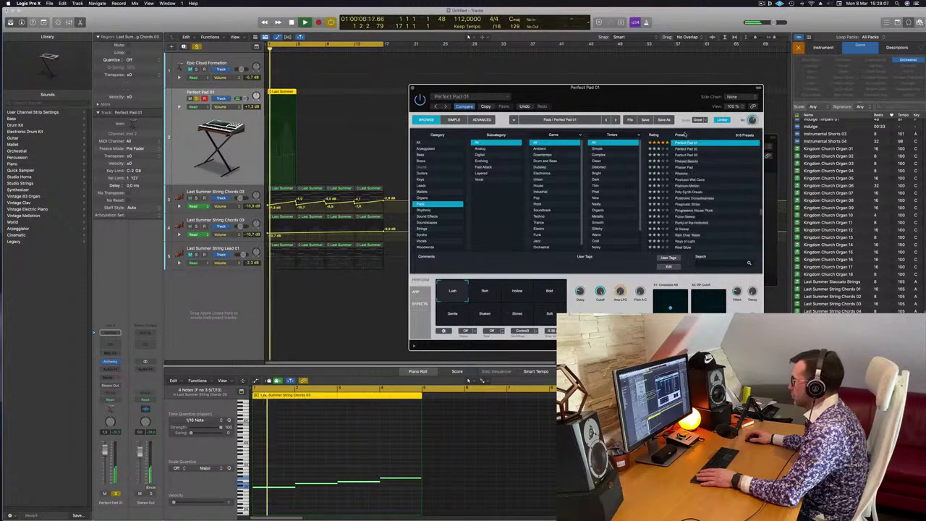
{"action": "left_click", "coordinate": [689, 149]}
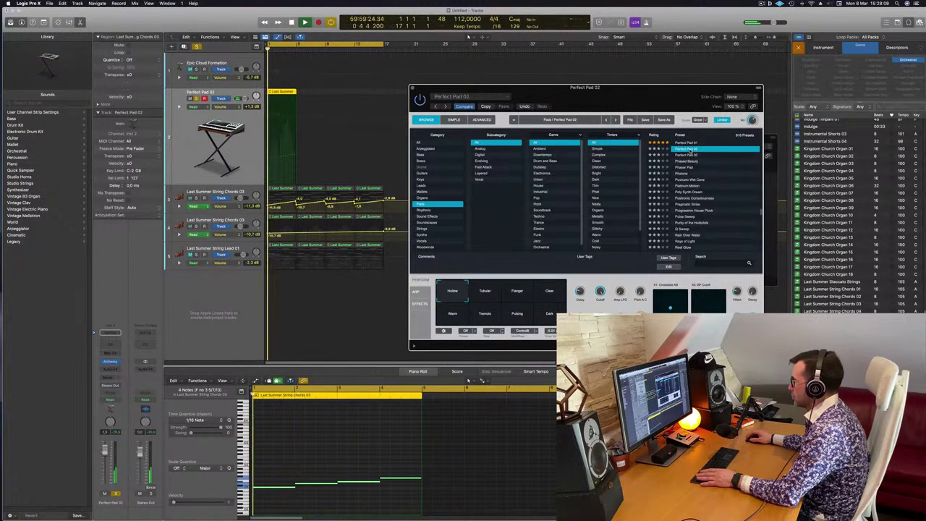
{"action": "left_click", "coordinate": [688, 155]}
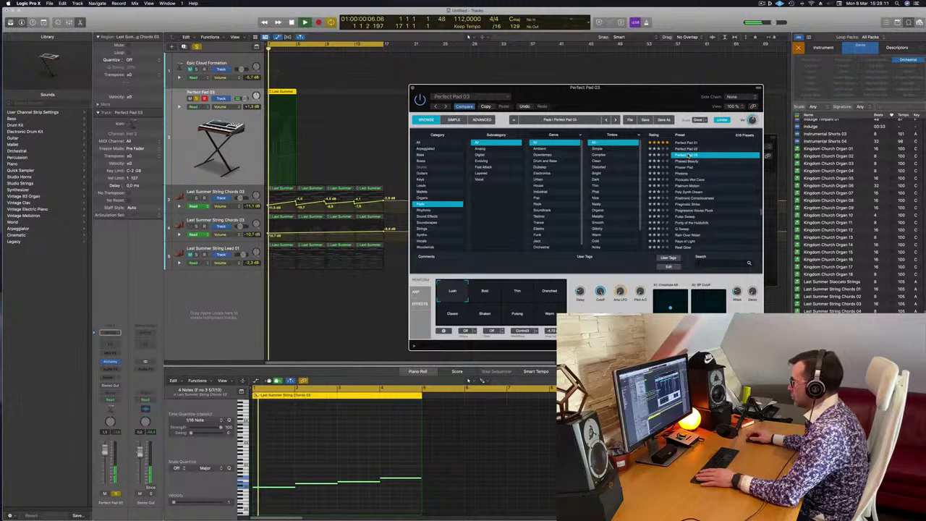
- Audition Perfect Pad 03's Bold, Thin and Drenched variations and choose Warm
{"action": "left_click", "coordinate": [485, 294]}
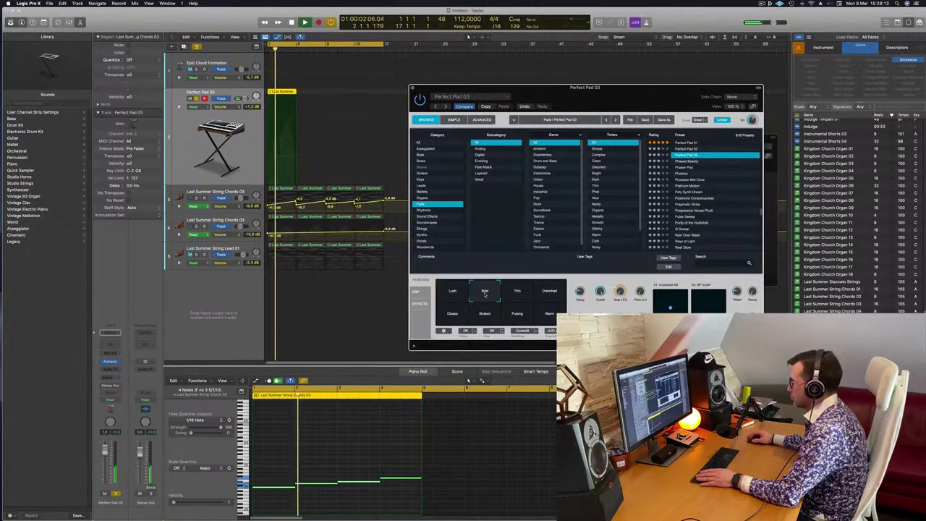
{"action": "left_click", "coordinate": [521, 294]}
{"action": "left_click", "coordinate": [555, 297]}
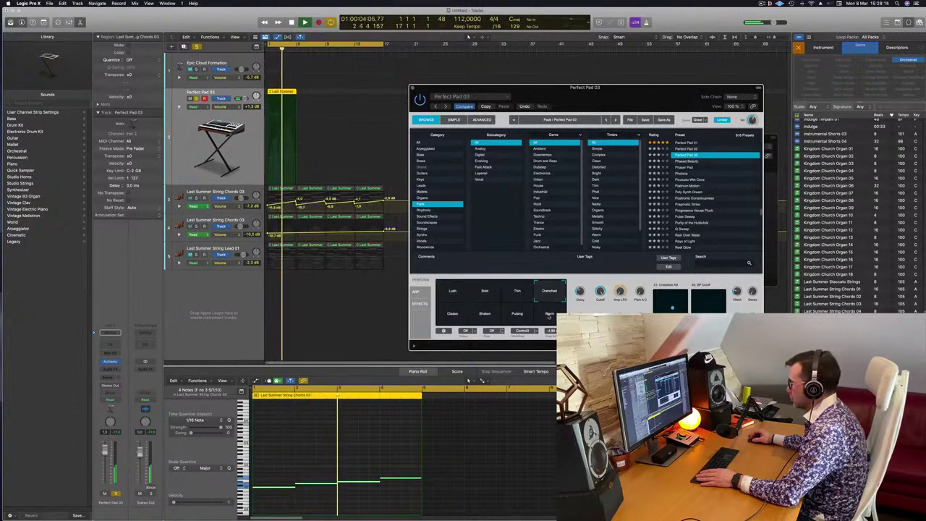
{"action": "left_click", "coordinate": [550, 316]}
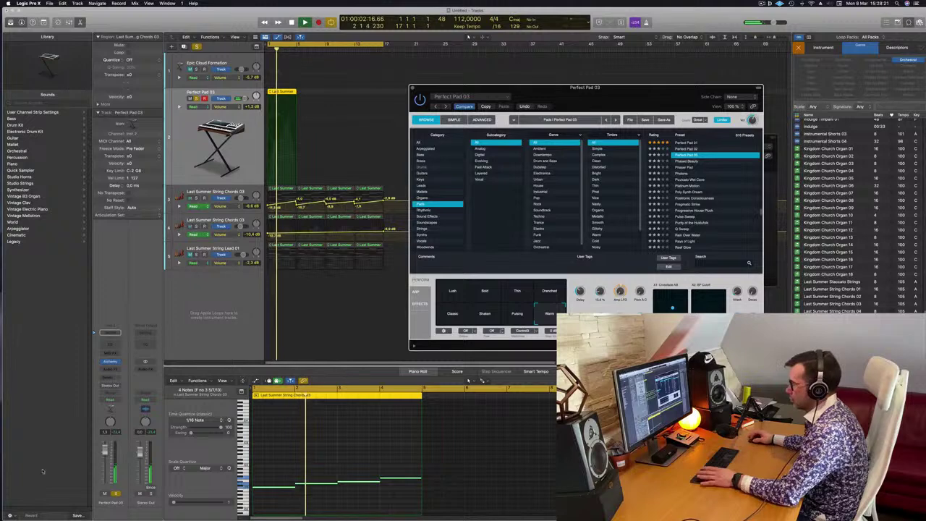
- Unsolo the Perfect Pad 03 track, play it with the strings from the start and select the upper Last Summer String Chords 03 track
{"action": "left_click", "coordinate": [116, 493]}
{"action": "key", "text": "Return"}
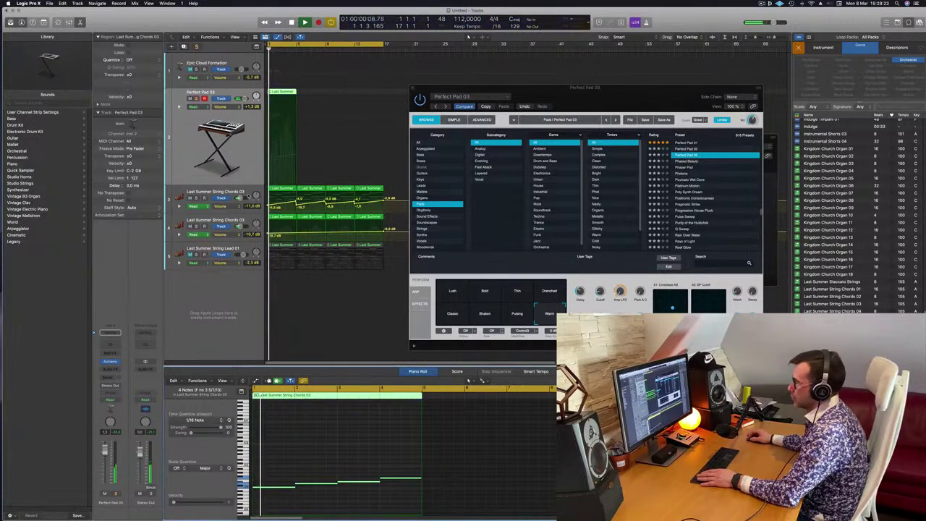
{"action": "left_click", "coordinate": [248, 196]}
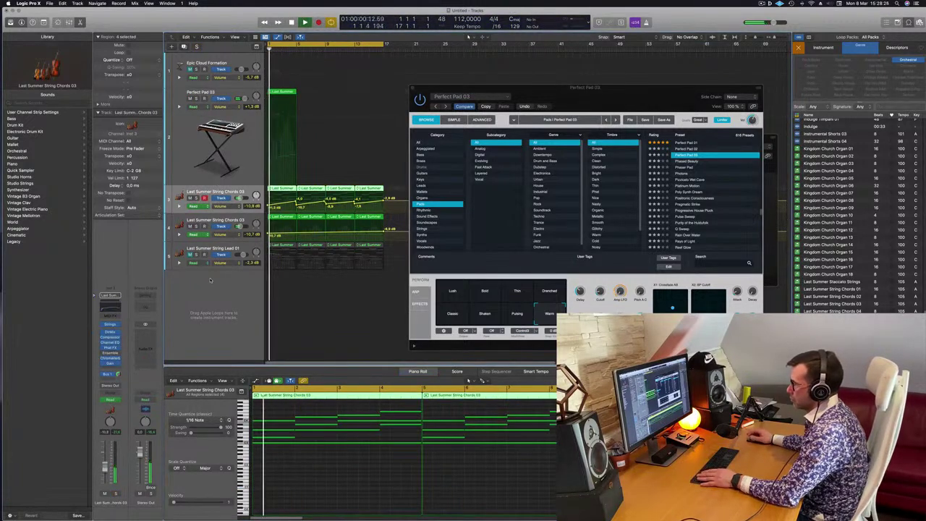
- Delete the Last Summer region from the Perfect Pad 03 track, keeping the track itself
{"action": "left_click_drag", "start_coordinate": [526, 87], "coordinate": [523, 157]}
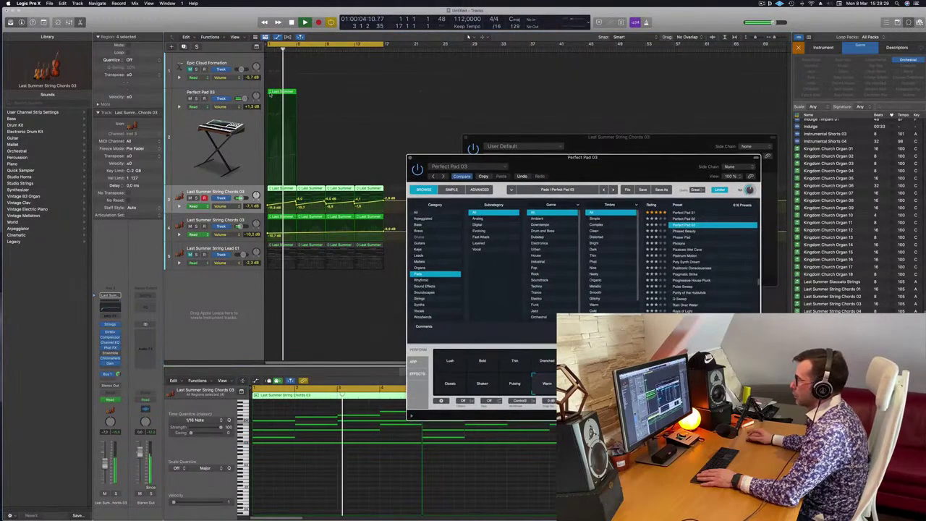
{"action": "left_click", "coordinate": [275, 76]}
{"action": "key", "text": "BackSpace"}
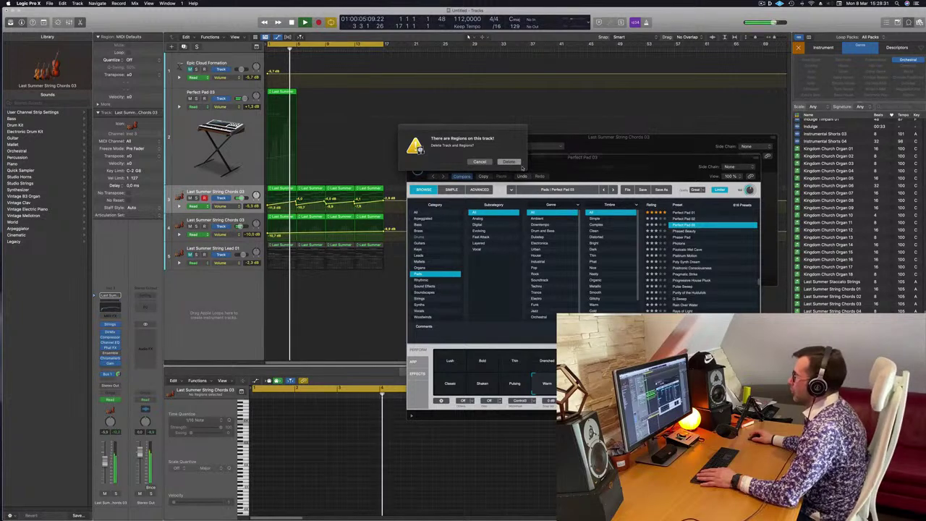
{"action": "left_click", "coordinate": [480, 161]}
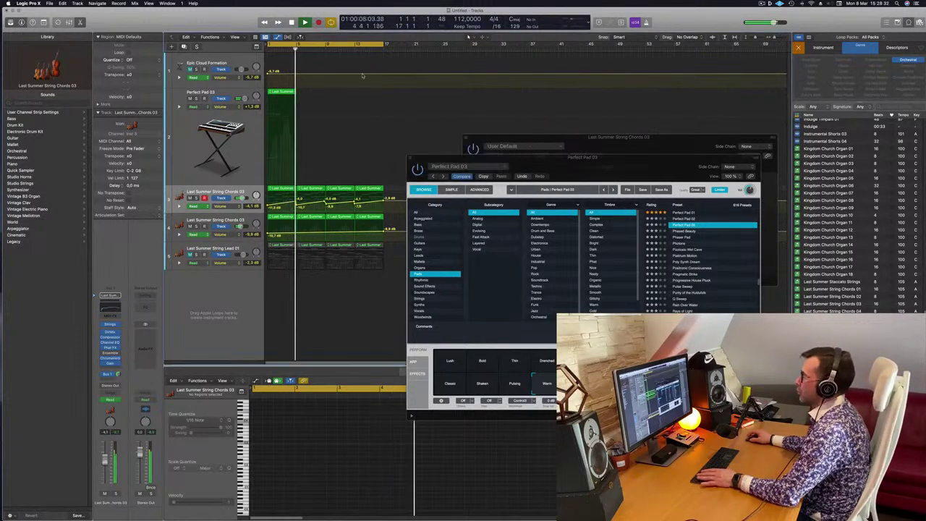
{"action": "left_click", "coordinate": [278, 92]}
{"action": "key", "text": "BackSpace"}
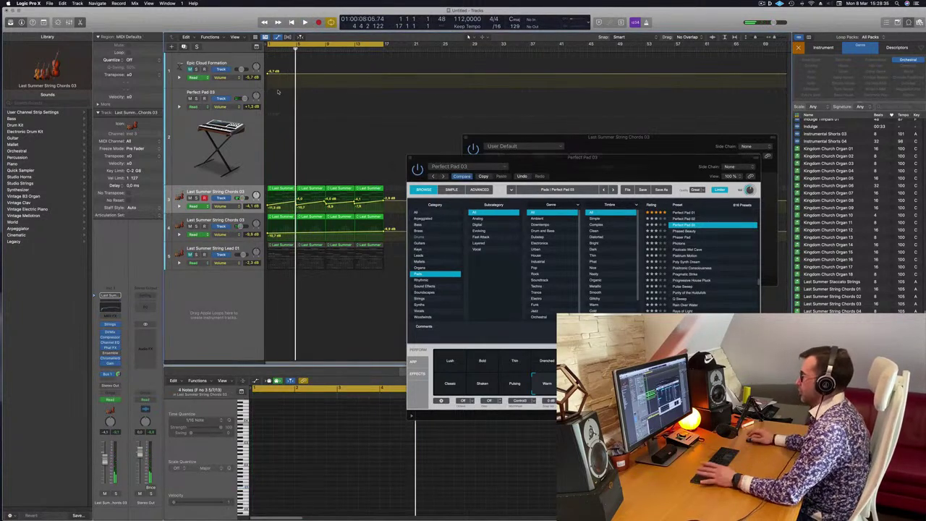
- Restart playback and close the Perfect Pad 03 and Last Summer String Chords 03 instrument windows
{"action": "key", "text": "space"}
{"action": "left_click", "coordinate": [588, 158]}
{"action": "key", "text": "super+w"}
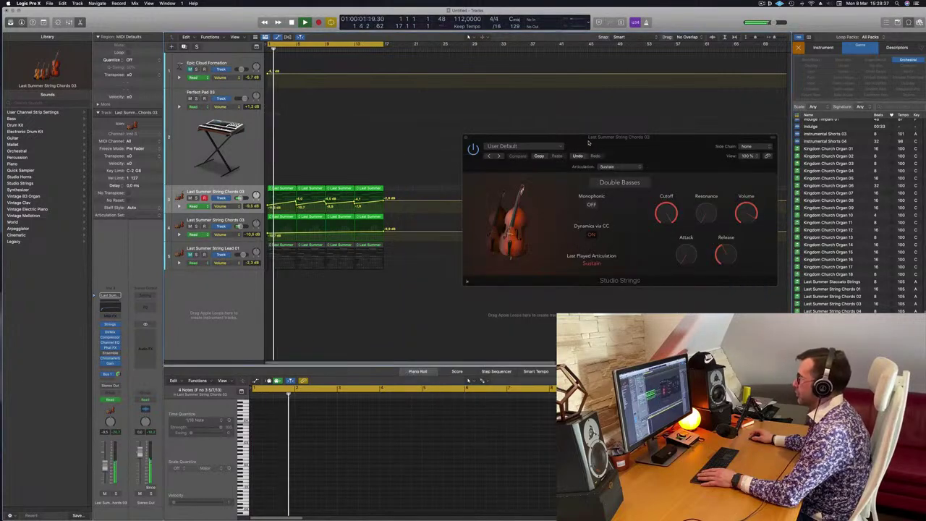
{"action": "left_click", "coordinate": [466, 137]}
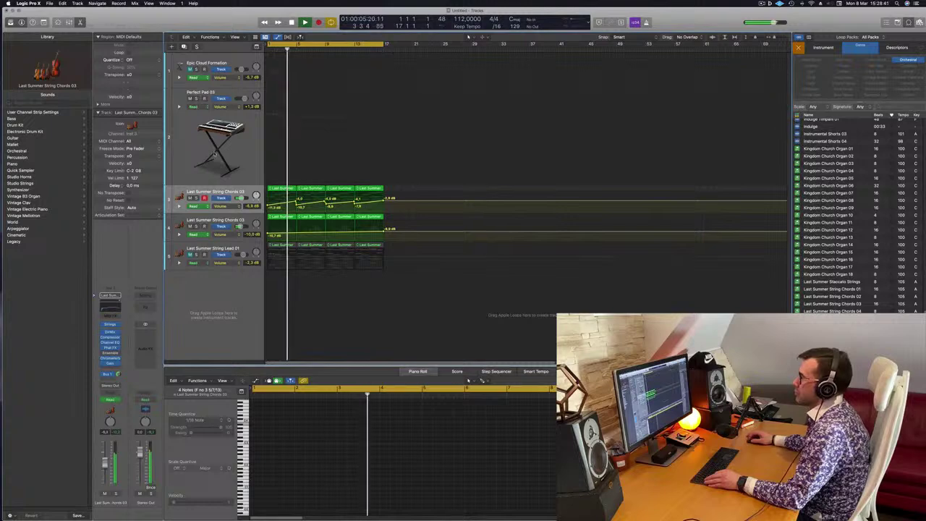
- Listen to the upper Last Summer String Chords 03 track soloed, unsolo it and restart playback from the beginning
{"action": "left_click", "coordinate": [191, 201]}
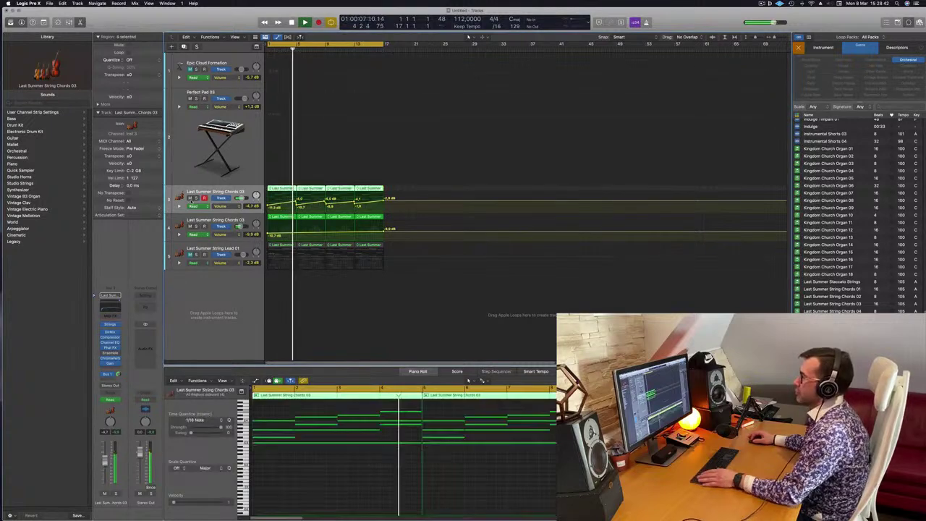
{"action": "left_click", "coordinate": [196, 197]}
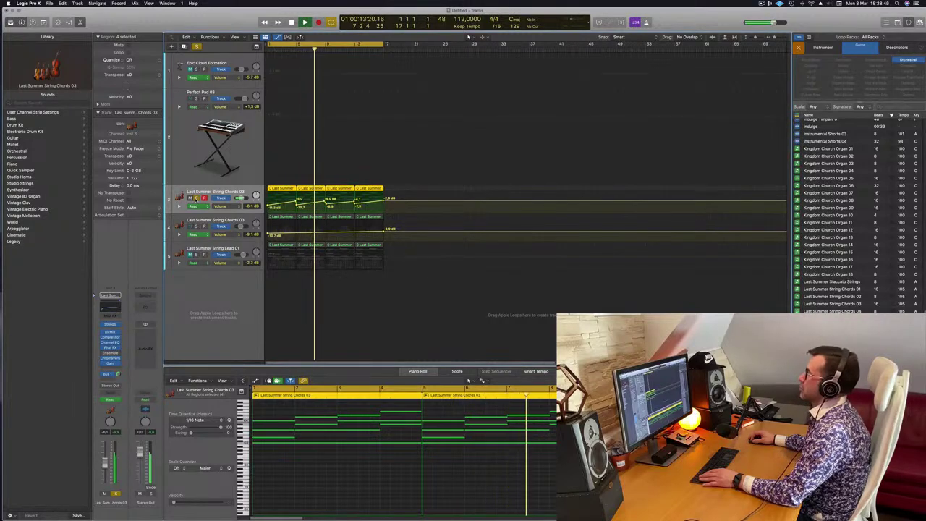
{"action": "left_click", "coordinate": [195, 198]}
{"action": "key", "text": "Return"}
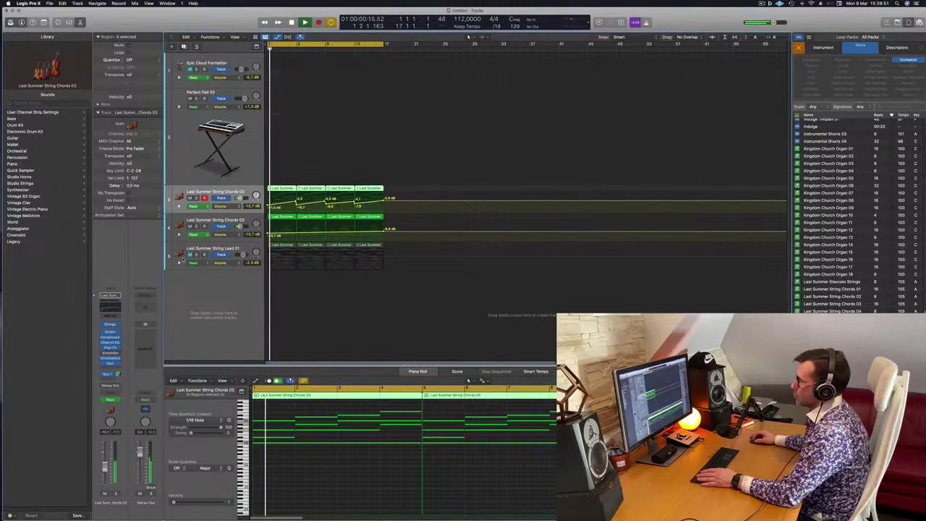
- Delete the first two regions of the Last Summer String Lead 01 track and unmute the track
{"action": "left_click", "coordinate": [287, 248]}
{"action": "key", "text": "BackSpace"}
{"action": "left_click", "coordinate": [319, 248]}
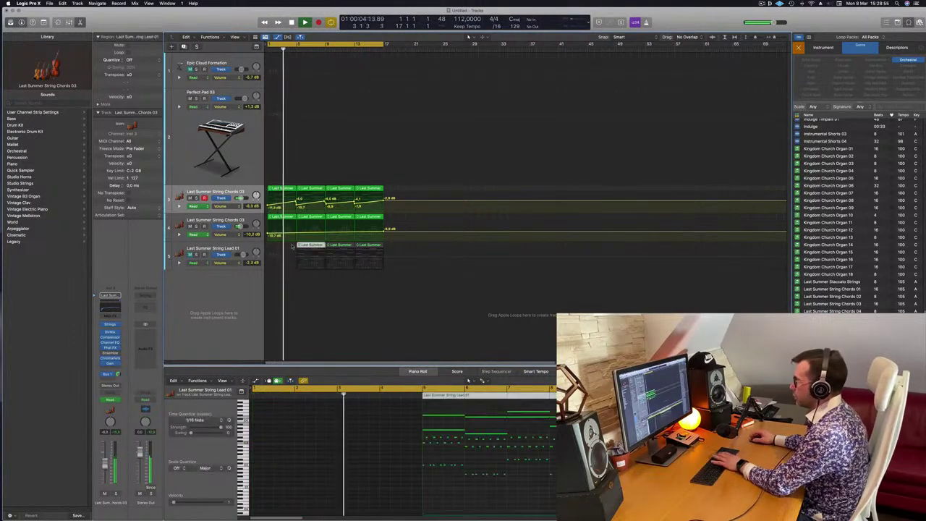
{"action": "key", "text": "BackSpace"}
{"action": "key", "text": "super+z"}
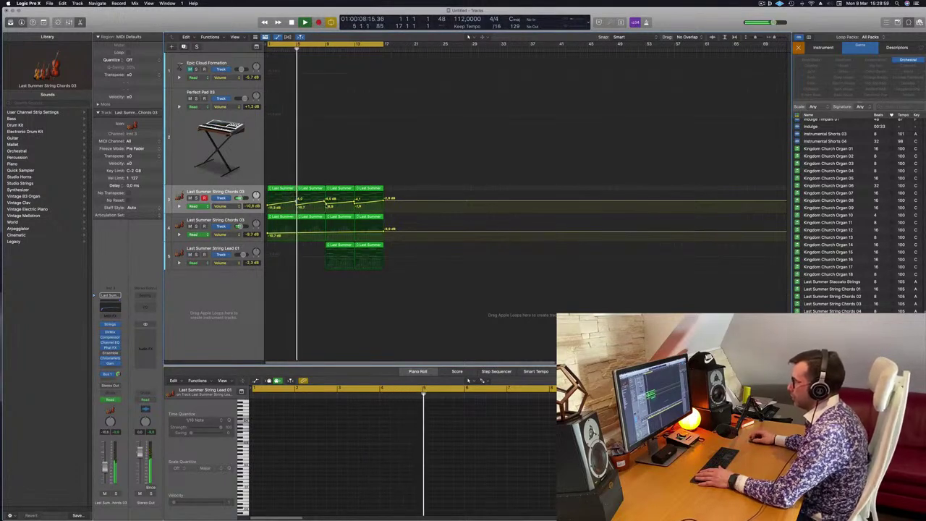
- Lower the volume automation at bar 9 to about -15 dB on the upper and about -14 dB on the lower String Chords 03 track
{"action": "left_click_drag", "start_coordinate": [325, 204], "coordinate": [355, 206]}
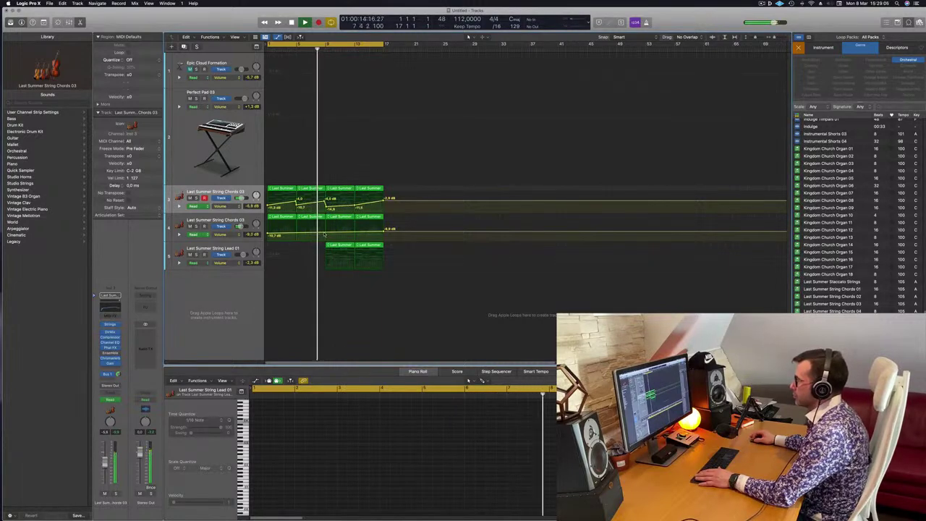
{"action": "left_click_drag", "start_coordinate": [327, 234], "coordinate": [325, 237]}
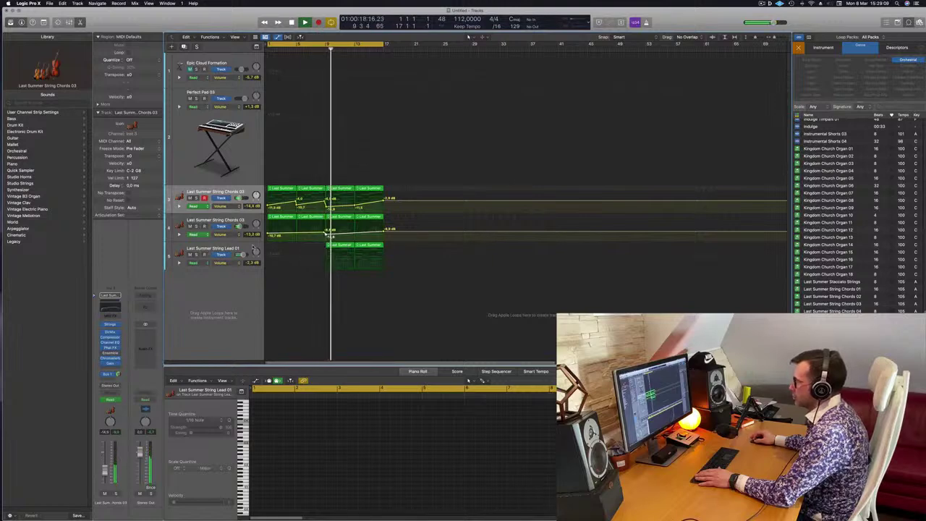
- Set the String Lead 01 track volume to -1.9 dB and remove the bar 13 volume point from the upper String Chords 03 track
{"action": "left_click", "coordinate": [255, 246]}
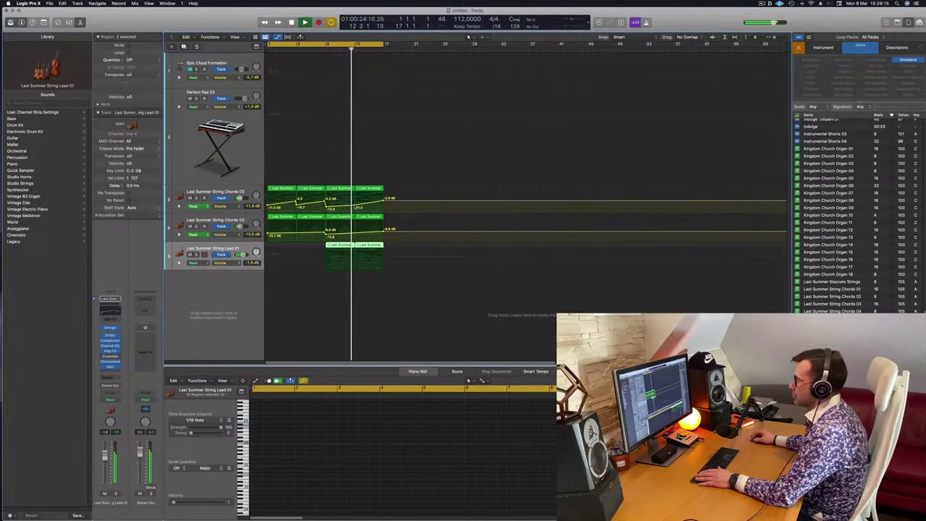
{"action": "left_click", "coordinate": [354, 207]}
- Copy the bar 9 String Lead 01 region to bar 23 and delete the copy's upper sustained notes
{"action": "left_click", "coordinate": [345, 246]}
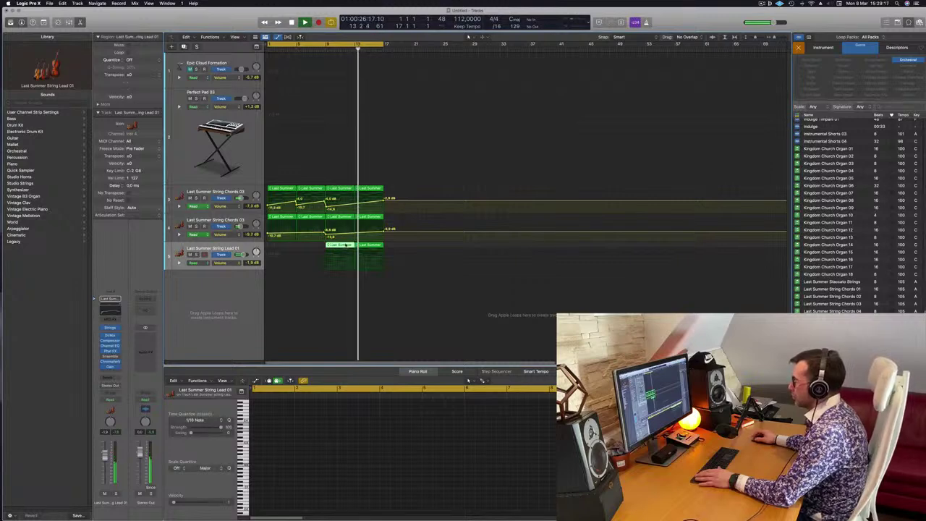
{"action": "key", "text": "space"}
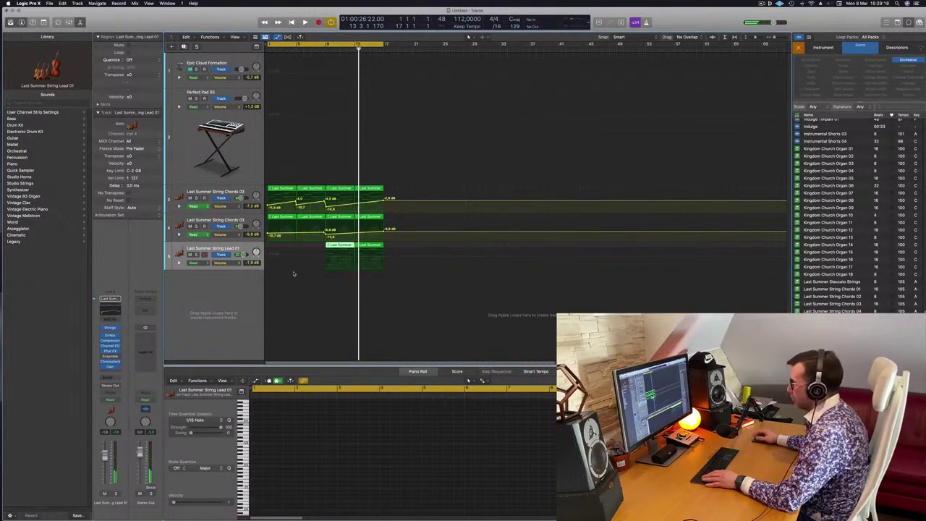
{"action": "left_click_drag", "start_coordinate": [345, 250], "coordinate": [447, 251]}
{"action": "left_click_drag", "start_coordinate": [275, 407], "coordinate": [393, 435]}
{"action": "key", "text": "Delete"}
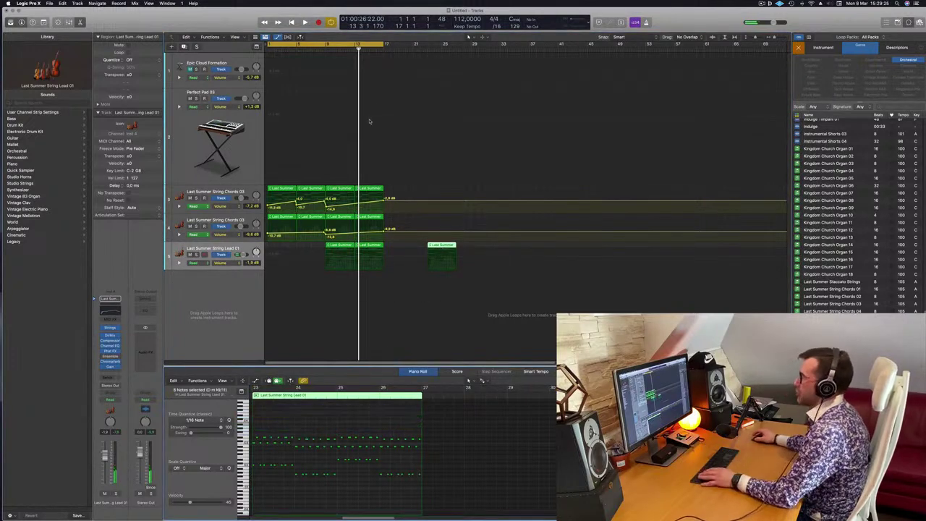
- Play the arrangement from about bar 8 and raise the Last Summer String Lead 01 track volume to -1.0 dB
{"action": "key", "text": "space"}
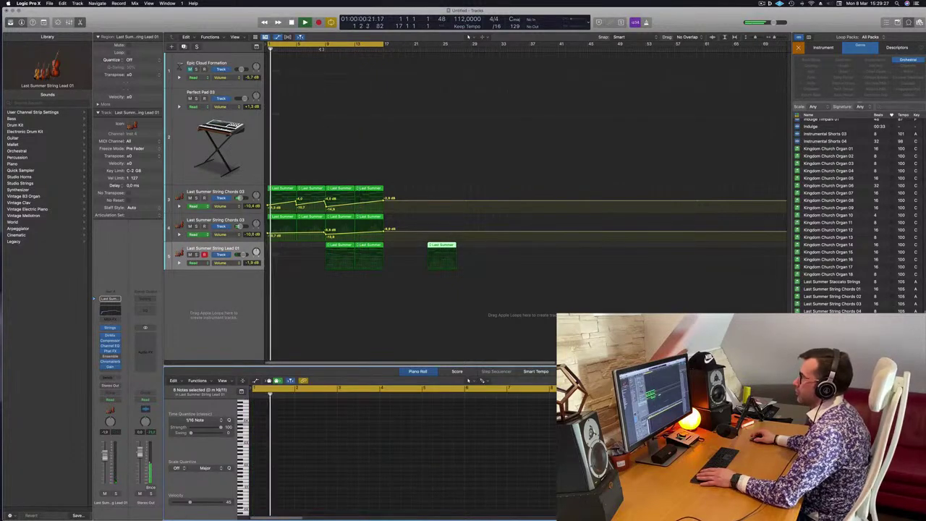
{"action": "left_click", "coordinate": [319, 49]}
{"action": "key", "text": "super+Left"}
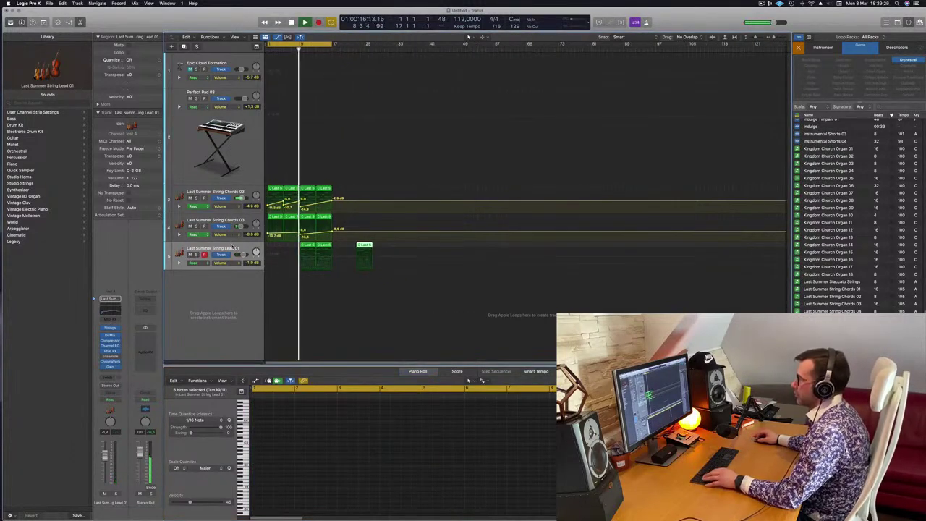
{"action": "left_click", "coordinate": [231, 247]}
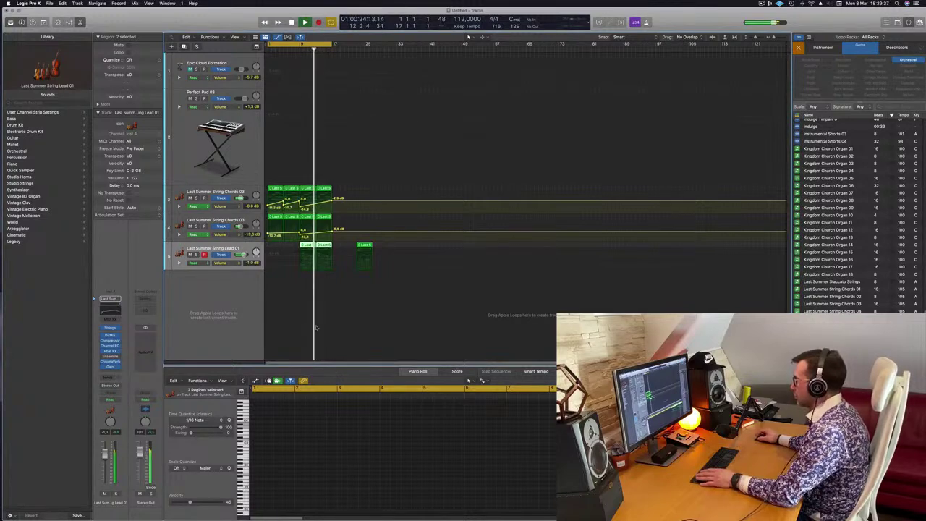
{"action": "key", "text": "space"}
- Move the spare String Lead 01 region to about bar 36 and delete the upper sustained notes from the bar 9 region
{"action": "left_click", "coordinate": [308, 263]}
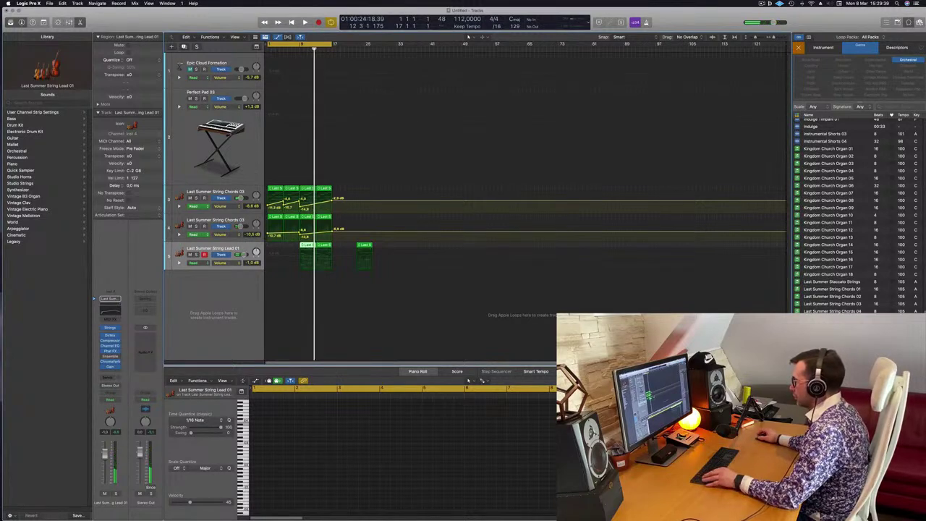
{"action": "left_click", "coordinate": [551, 415]}
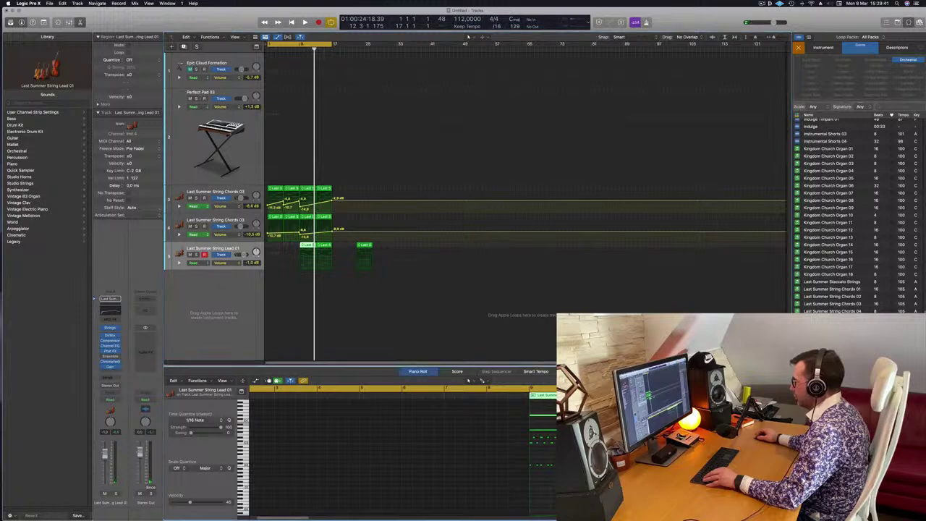
{"action": "left_click_drag", "start_coordinate": [365, 247], "coordinate": [418, 247]}
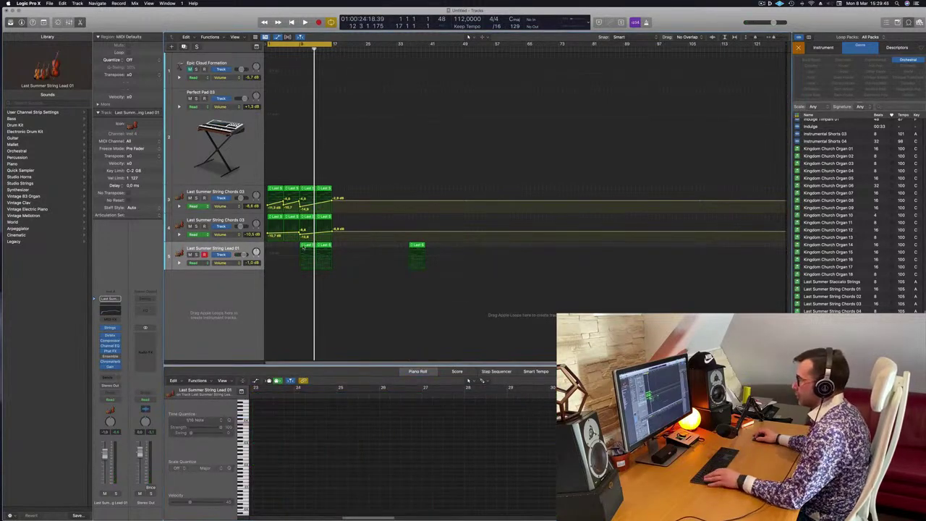
{"action": "left_click", "coordinate": [303, 246]}
{"action": "left_click", "coordinate": [301, 269]}
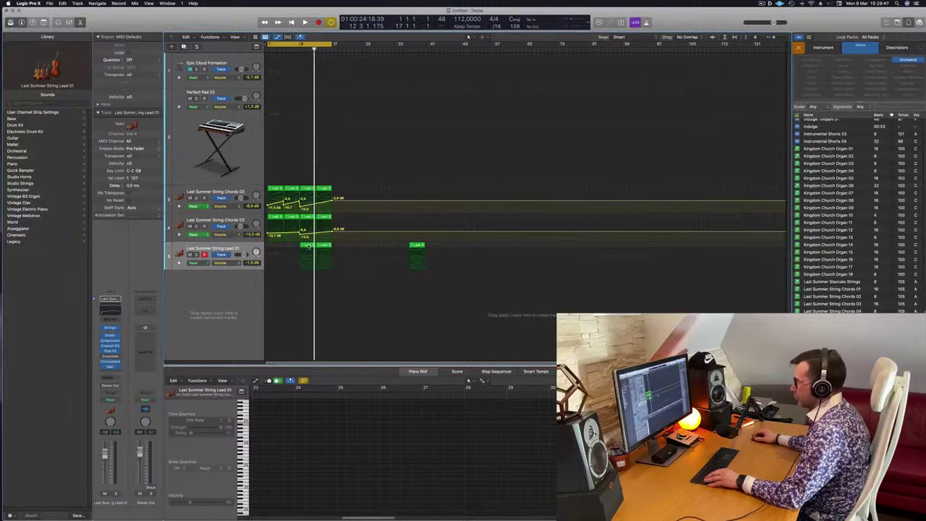
{"action": "left_click", "coordinate": [307, 247]}
{"action": "left_click_drag", "start_coordinate": [283, 411], "coordinate": [383, 430]}
- Play the arrangement from about bar 8 to hear the edited String Lead 01 region
{"action": "key", "text": "space"}
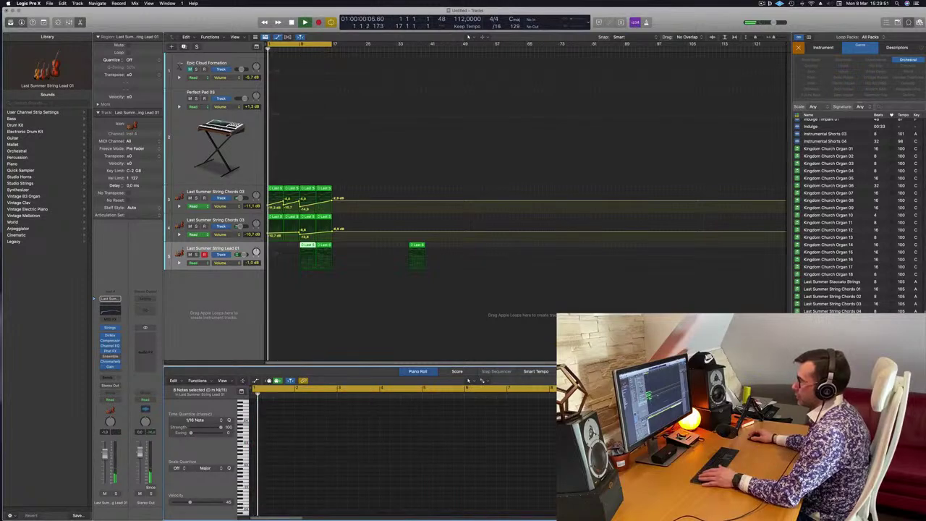
{"action": "left_click", "coordinate": [296, 49]}
{"action": "scroll", "coordinate": [305, 283], "scroll_direction": "up", "scroll_amount": 5}
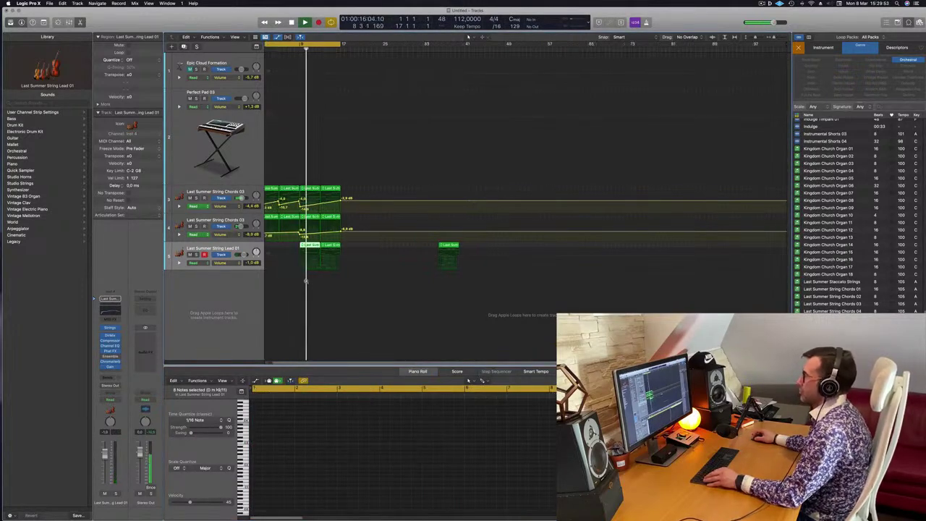
{"action": "scroll", "coordinate": [309, 280], "scroll_direction": "down", "scroll_amount": 1}
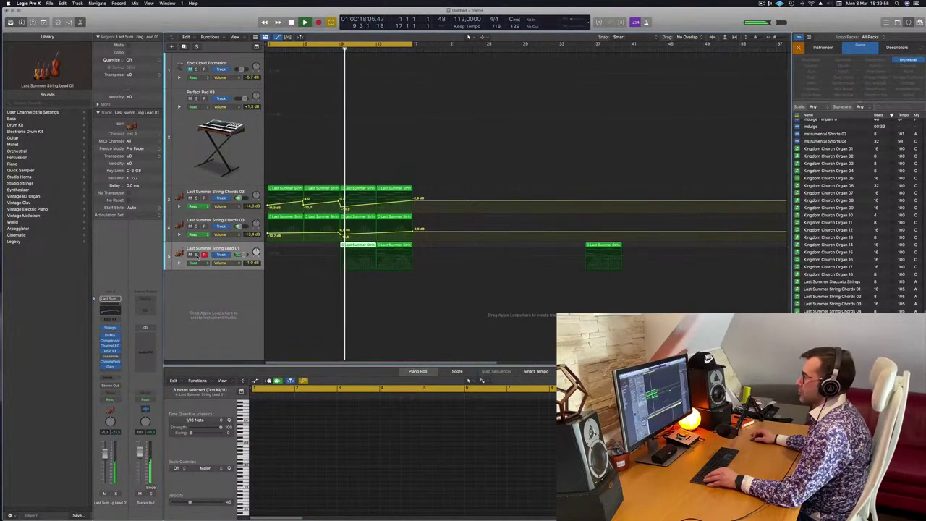
- Replace the String Lead 01 region at bar 13 with a copy of the edited bar 9 region
{"action": "left_click", "coordinate": [384, 247]}
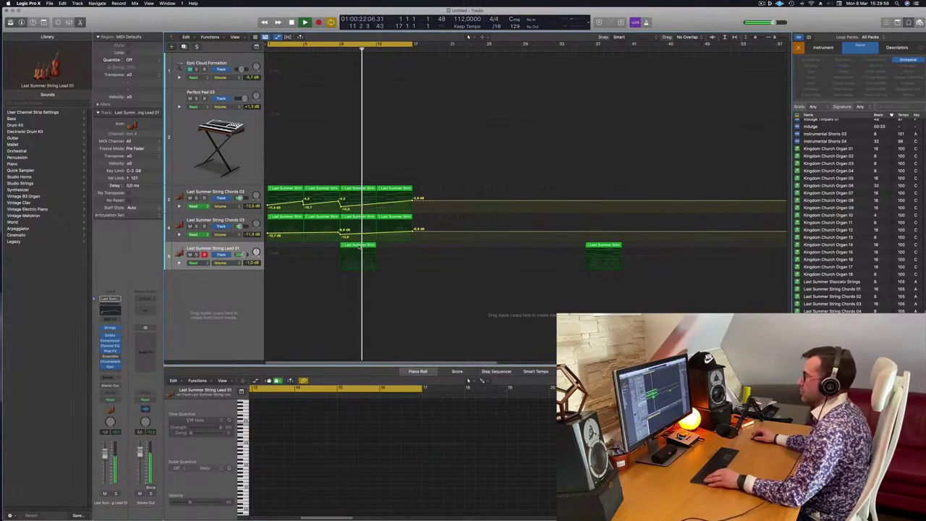
{"action": "left_click_drag", "start_coordinate": [355, 246], "coordinate": [386, 251]}
{"action": "key", "text": "super+Left"}
{"action": "key", "text": "super+Left"}
{"action": "key", "text": "super+Left"}
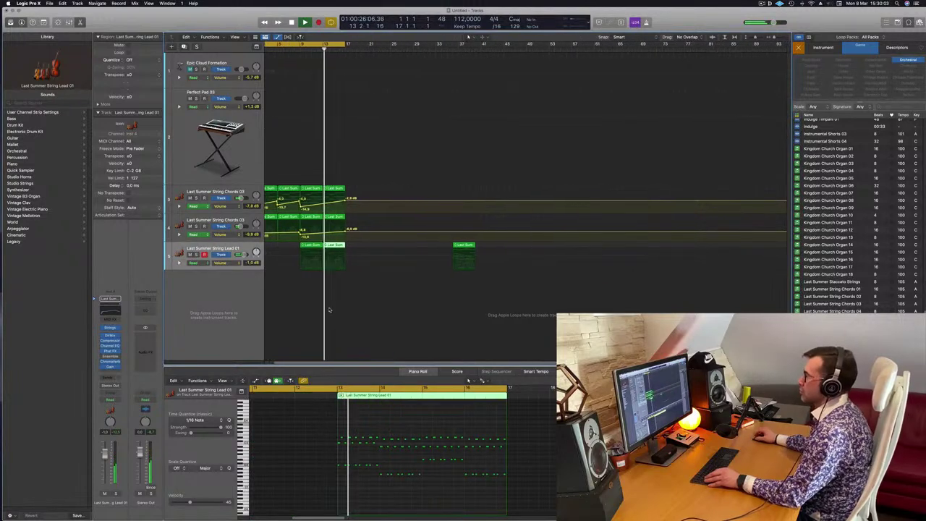
{"action": "key", "text": "super+Right"}
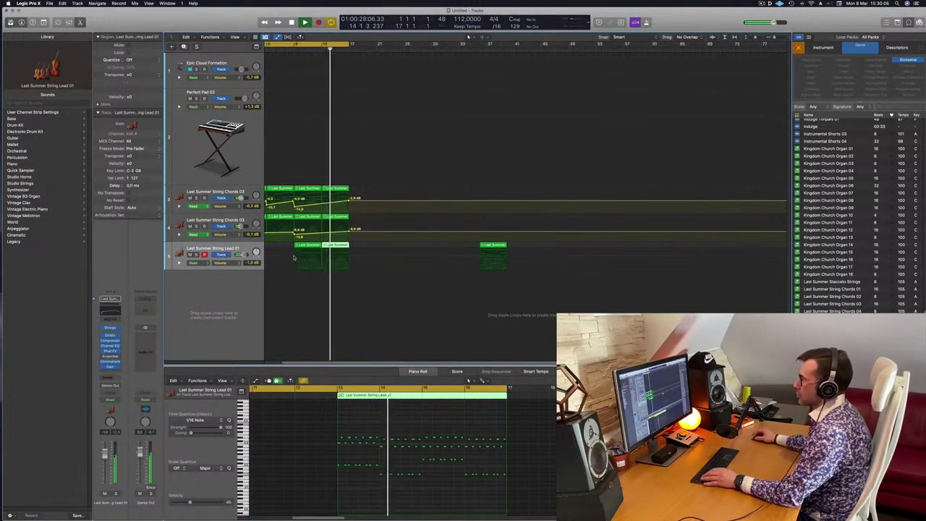
{"action": "scroll", "coordinate": [271, 270], "scroll_direction": "left", "scroll_amount": 3}
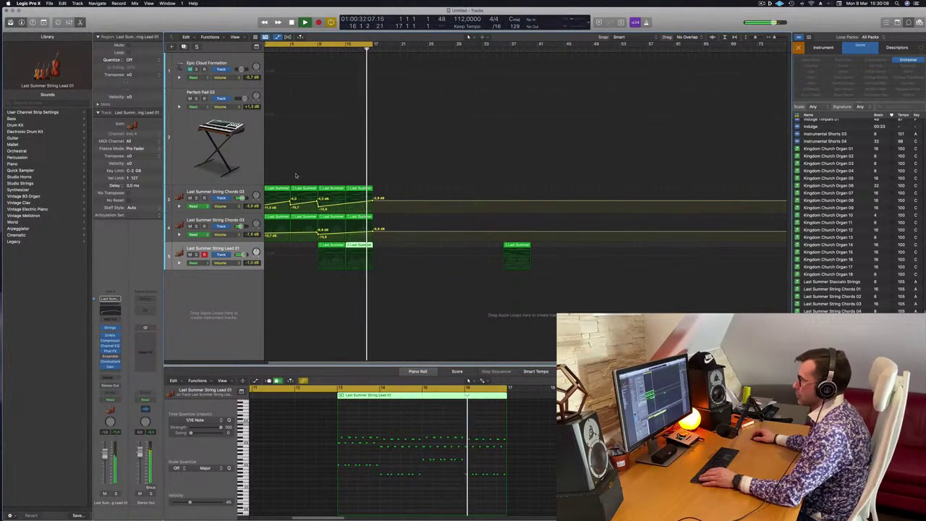
- Play the string arrangement again from the beginning
{"action": "scroll", "coordinate": [298, 169], "scroll_direction": "left", "scroll_amount": 1}
{"action": "key", "text": "Return"}
{"action": "key", "text": "super+Left"}
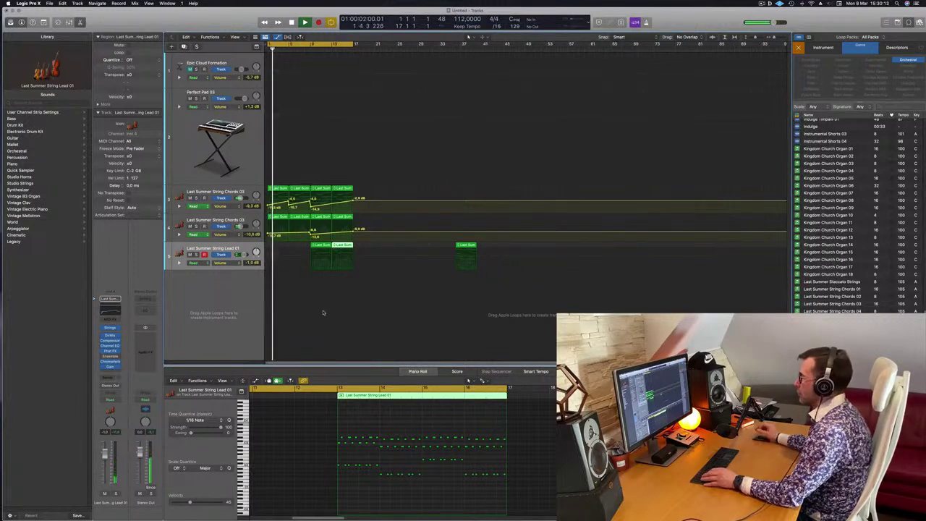
- Stop playback at the start and audition the Last Summer Staccato Strings, String Chords 01 and String Chords 02 loops
{"action": "key", "text": "Return"}
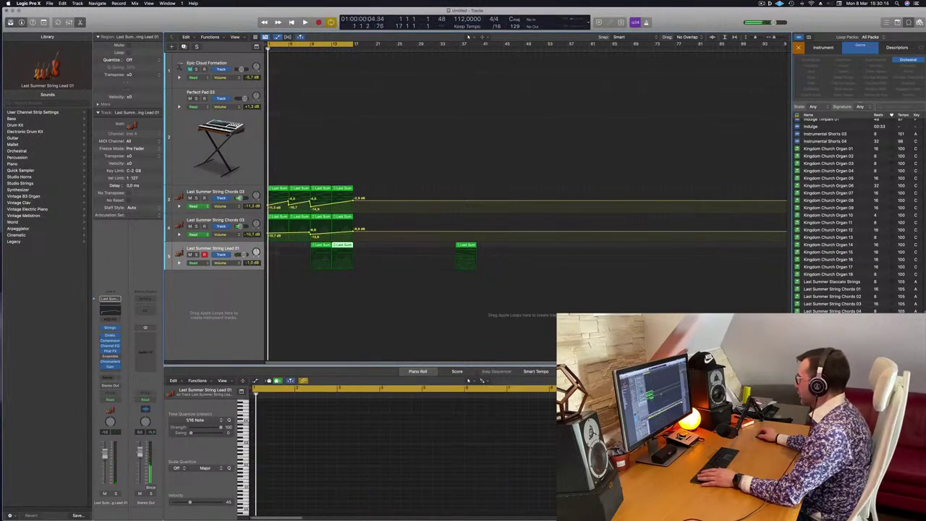
{"action": "key", "text": "space"}
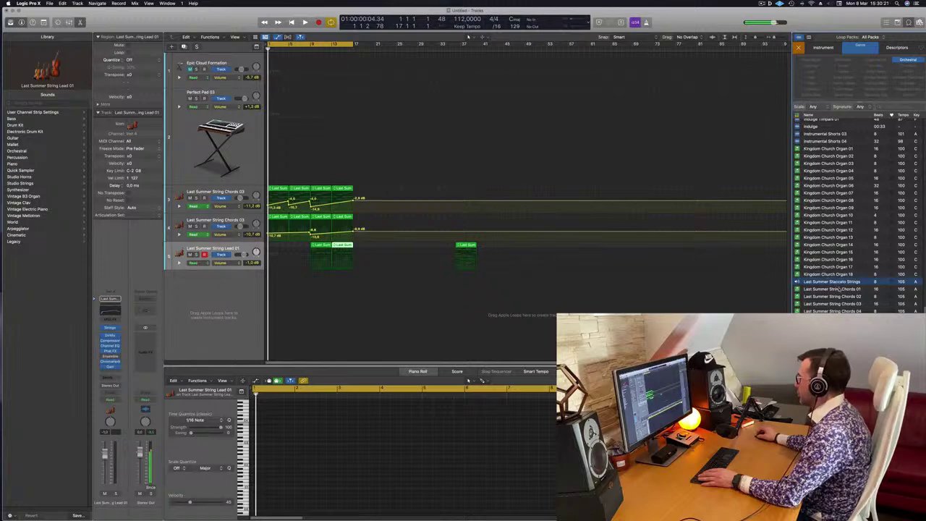
{"action": "left_click", "coordinate": [839, 289]}
{"action": "left_click", "coordinate": [840, 296]}
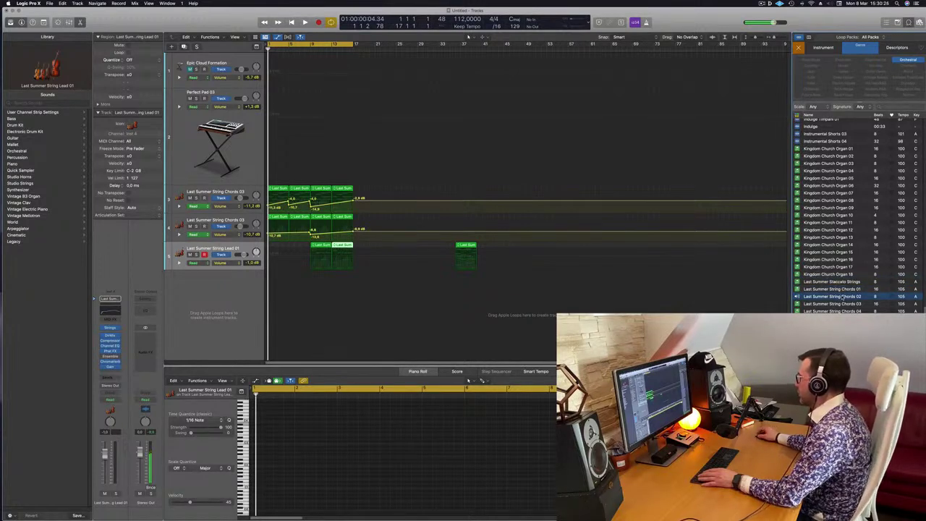
- Audition further Last Summer string loops, place the String Lead 05 loop at bar 25 of the String Lead 01 track and start playback
{"action": "left_click", "coordinate": [843, 303]}
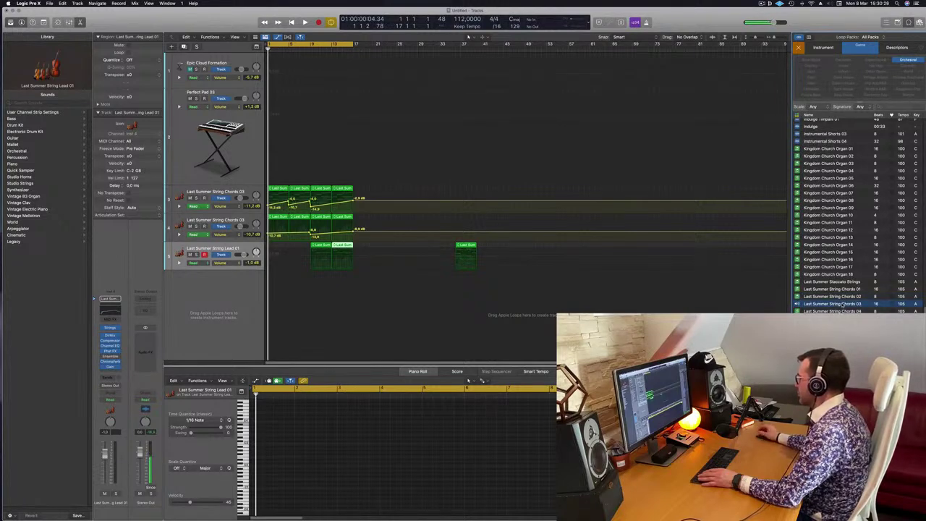
{"action": "left_click", "coordinate": [837, 310]}
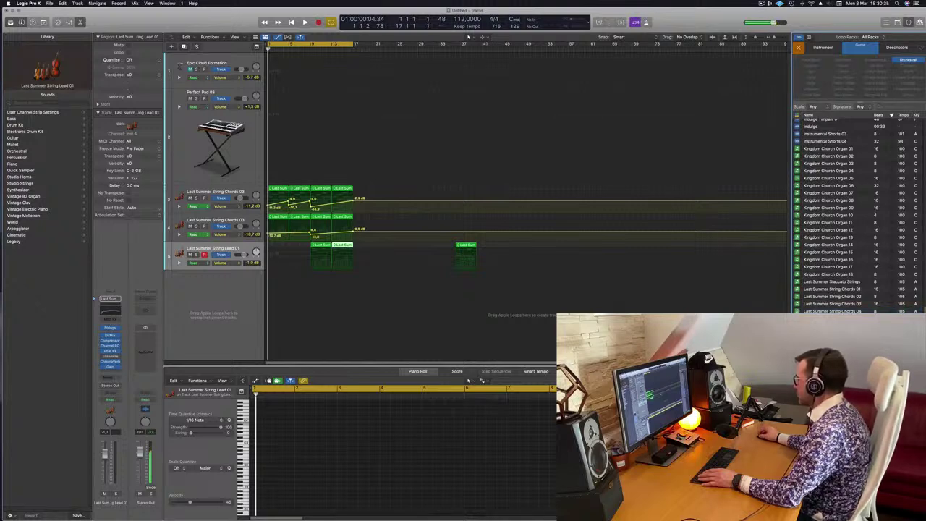
{"action": "left_click_drag", "start_coordinate": [832, 311], "coordinate": [399, 272]}
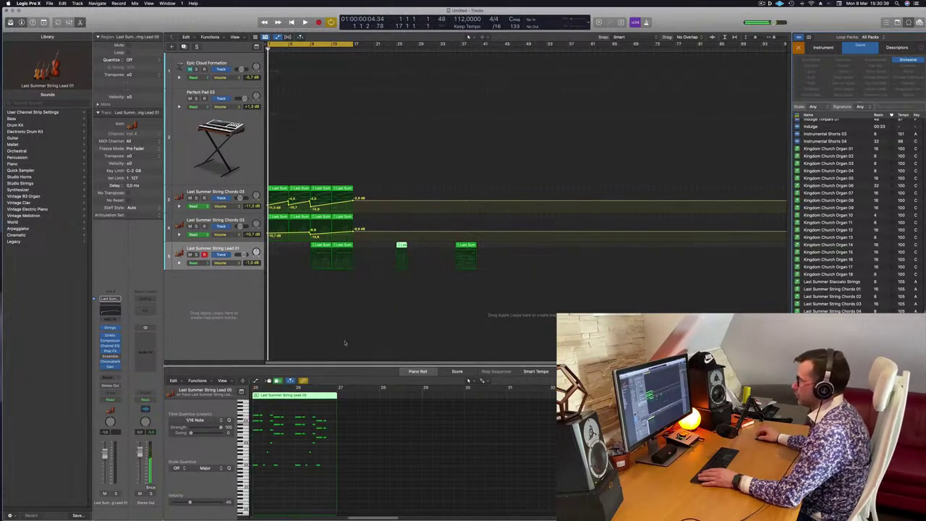
{"action": "key", "text": "space"}
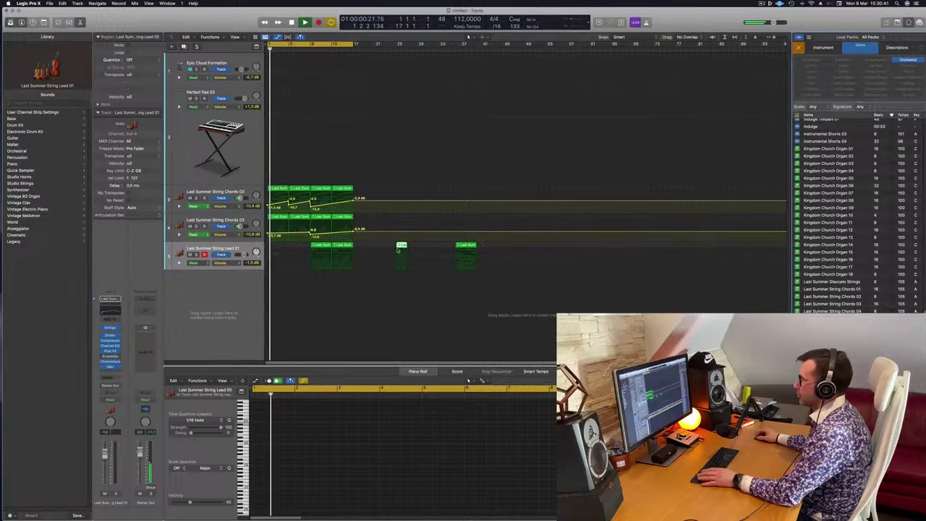
- Try to move the String Lead 05 region onto its own track, and delete the resulting sampler track and the region at bar 25
{"action": "left_click_drag", "start_coordinate": [402, 254], "coordinate": [257, 299]}
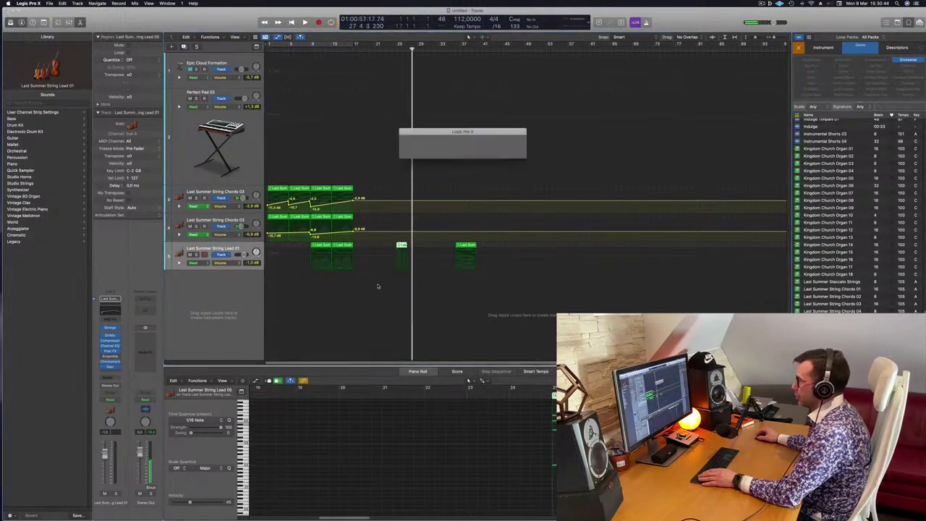
{"action": "key", "text": "c"}
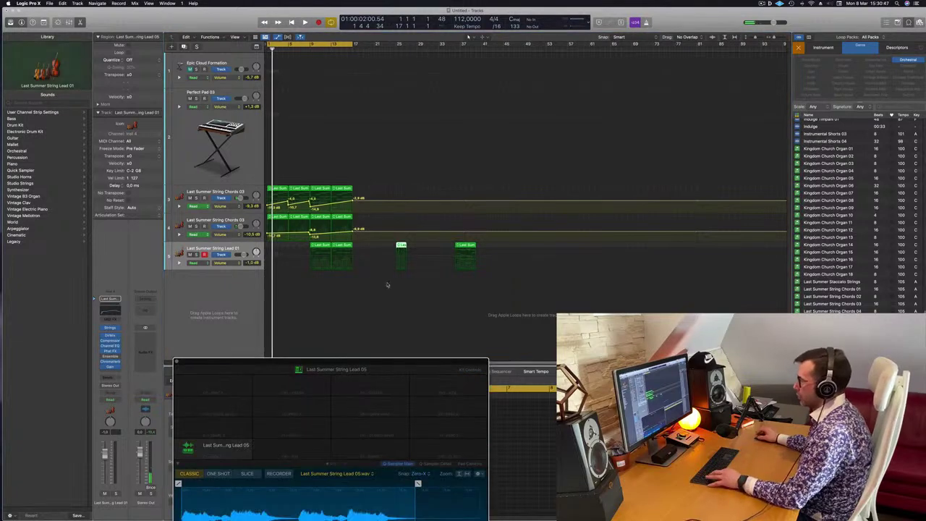
{"action": "left_click", "coordinate": [392, 300]}
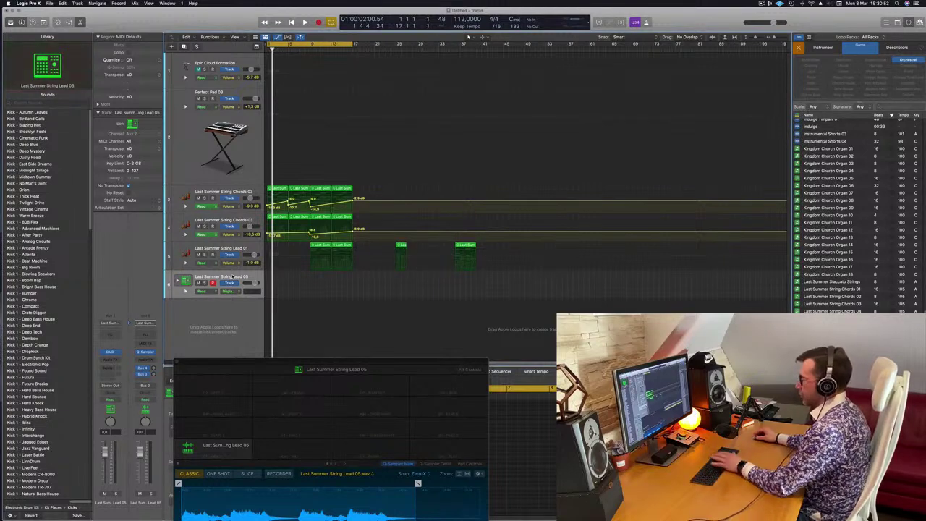
{"action": "key", "text": "super+BackSpace"}
{"action": "left_click", "coordinate": [401, 245]}
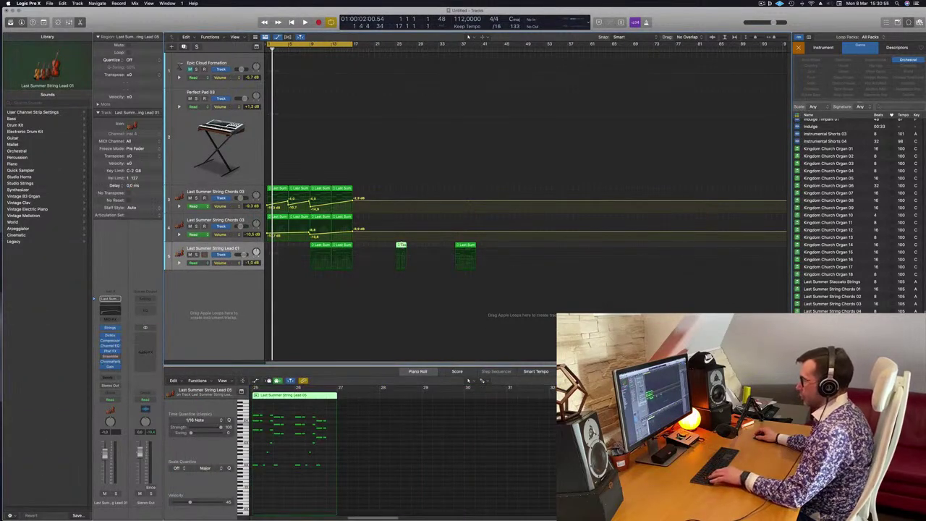
{"action": "key", "text": "BackSpace"}
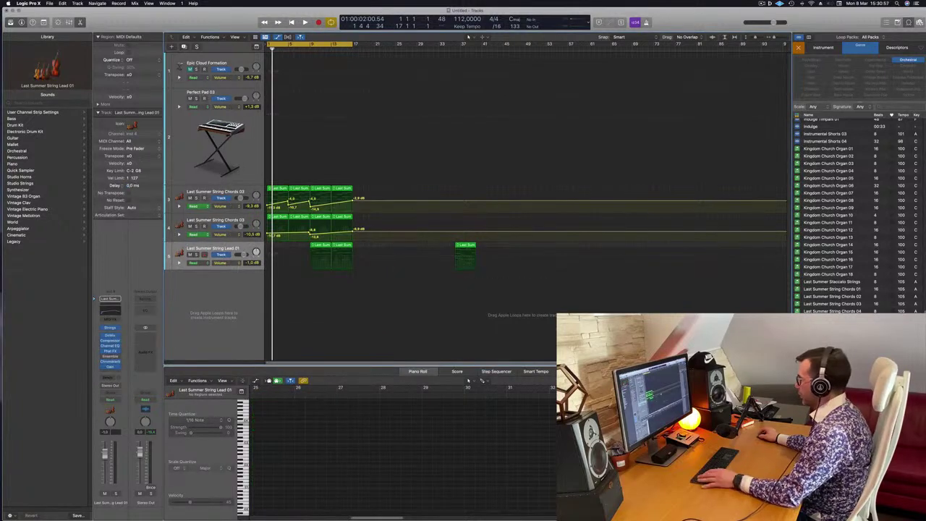
- Add the Last Summer String Lead 05 loop at bar 1 on a new track below String Lead 01 and play it with the chords
{"action": "left_click_drag", "start_coordinate": [832, 348], "coordinate": [271, 276]}
{"action": "key", "text": "space"}
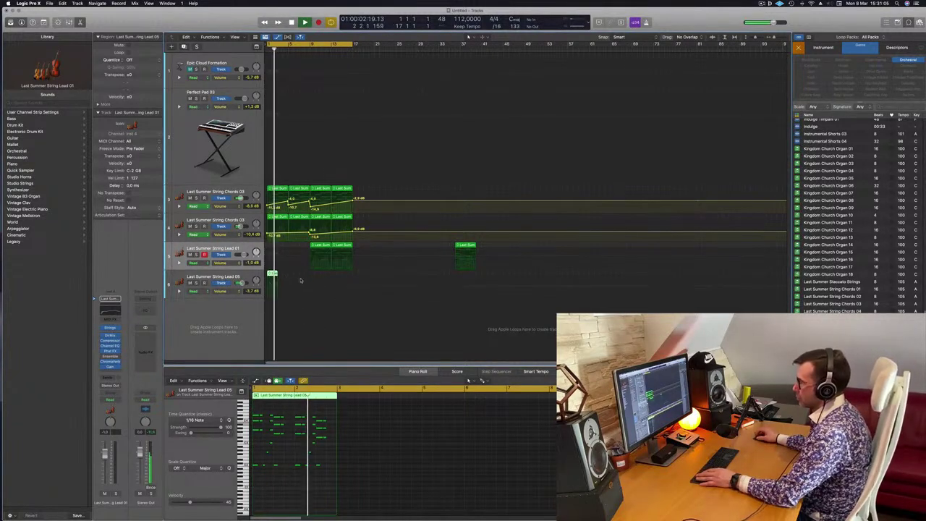
{"action": "key", "text": "space"}
{"action": "key", "text": "space"}
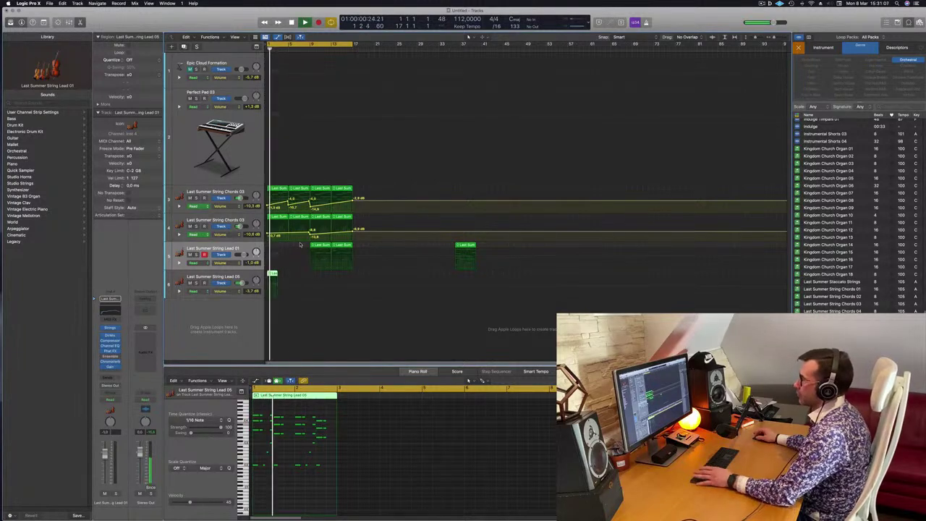
{"action": "key", "text": "space"}
- Move the two String Lead 01 regions from bar 9 to start at bar 17, past the end of the chords
{"action": "left_click", "coordinate": [319, 246], "text": "shift"}
{"action": "left_click_drag", "start_coordinate": [333, 246], "coordinate": [375, 246]}
{"action": "left_click", "coordinate": [271, 274]}
- Copy the String Lead 05 region along its track until four regions fill bars 1 to 8, with playback running
{"action": "key", "text": "space"}
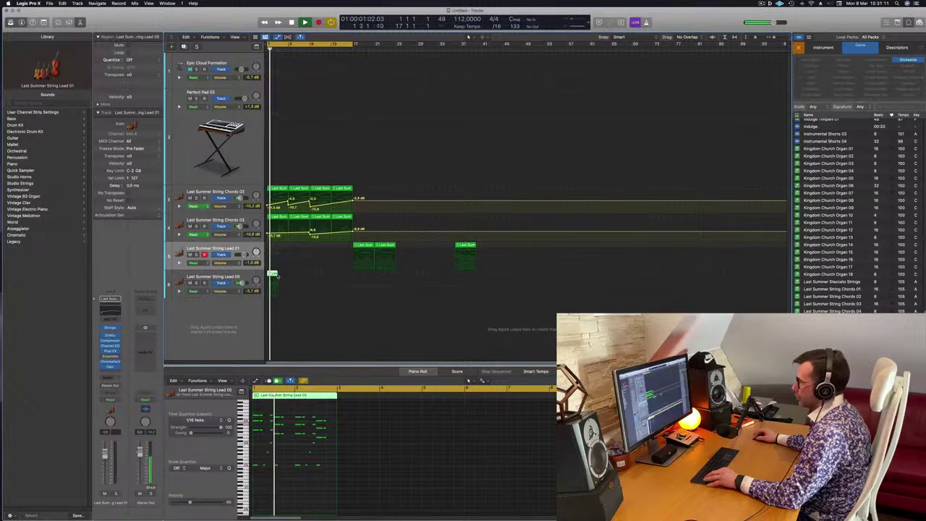
{"action": "left_click_drag", "start_coordinate": [271, 275], "coordinate": [296, 275], "text": "alt"}
{"action": "left_click", "coordinate": [274, 274], "text": "shift"}
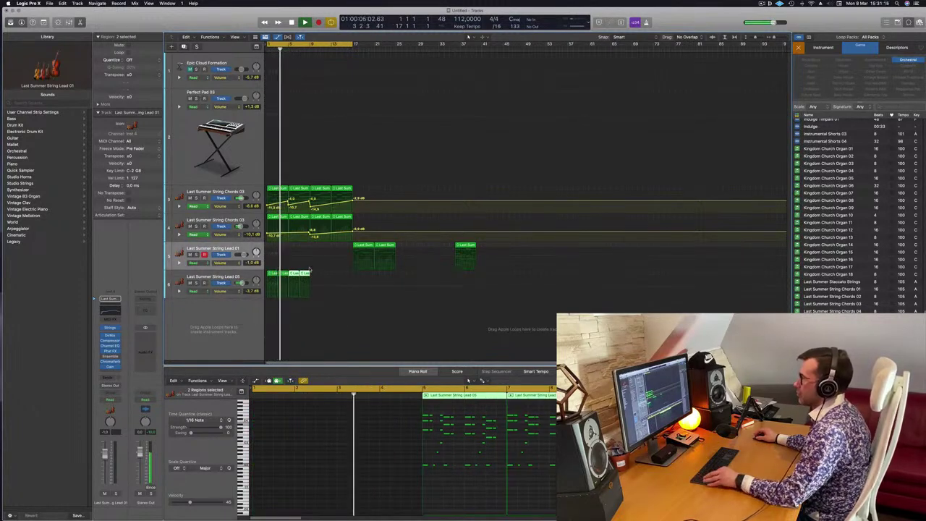
{"action": "scroll", "coordinate": [281, 270], "scroll_direction": "left", "scroll_amount": 1}
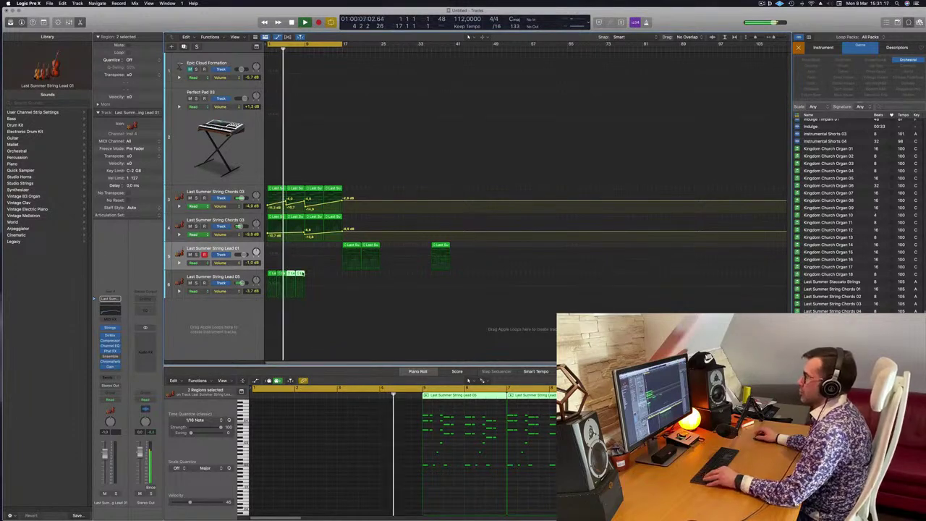
{"action": "key", "text": "super+Right"}
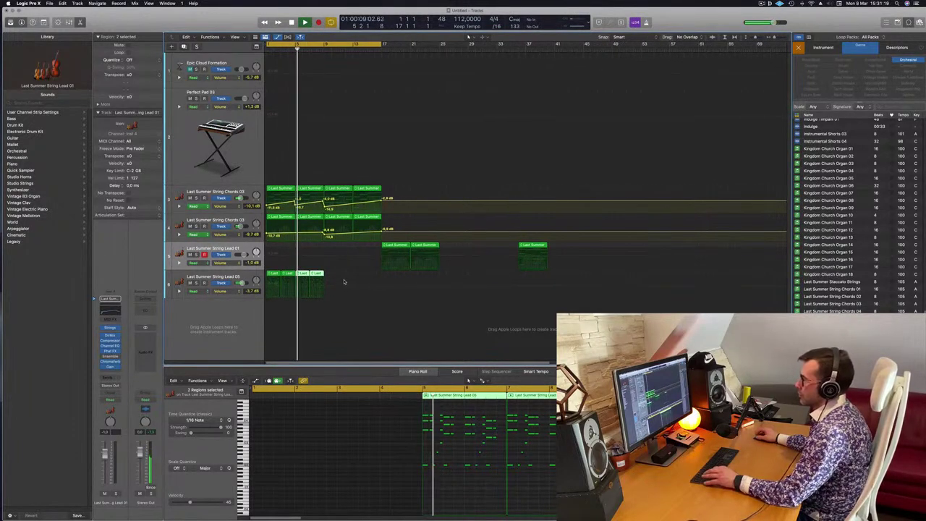
{"action": "scroll", "coordinate": [448, 433], "scroll_direction": "up", "scroll_amount": 3}
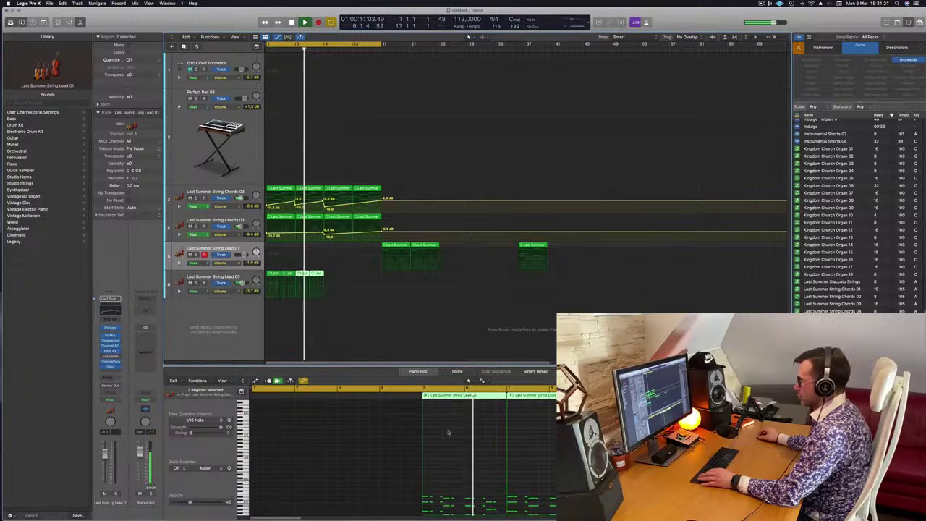
{"action": "scroll", "coordinate": [448, 433], "scroll_direction": "down", "scroll_amount": 3}
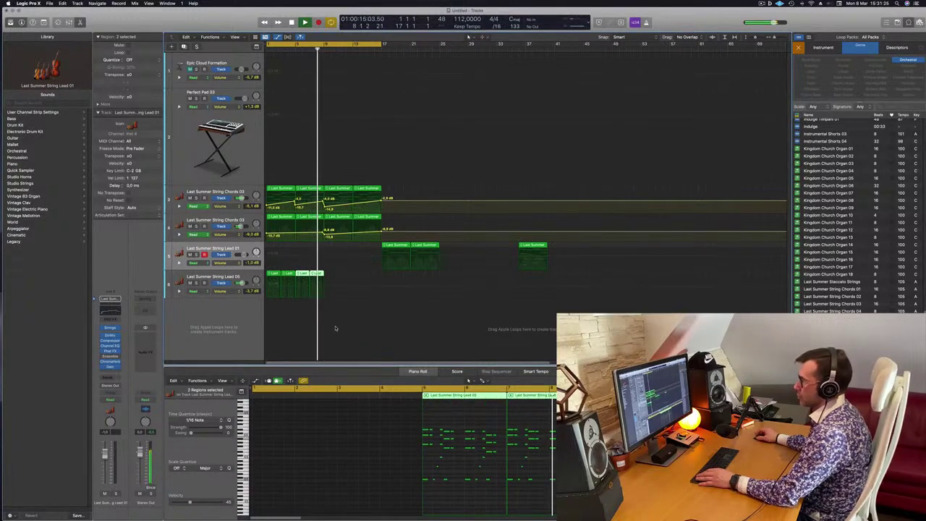
- Play from the beginning, soloing the two String Chords tracks in turn, and clear the solo
{"action": "left_click", "coordinate": [330, 329]}
{"action": "key", "text": "Return"}
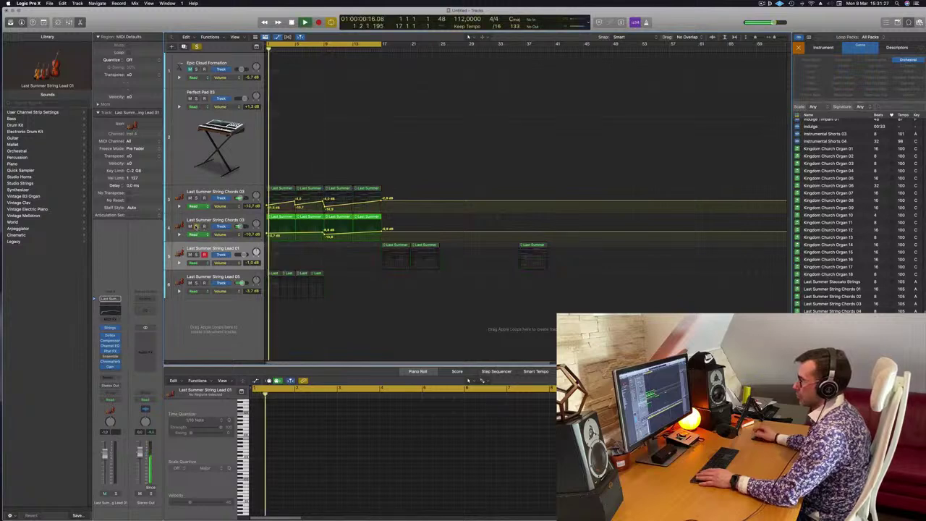
{"action": "left_click", "coordinate": [196, 198]}
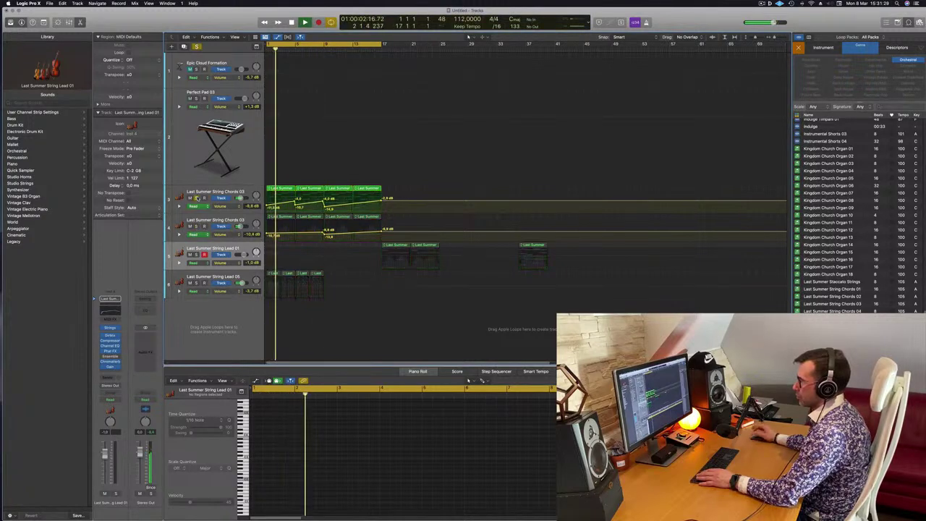
{"action": "left_click", "coordinate": [196, 198]}
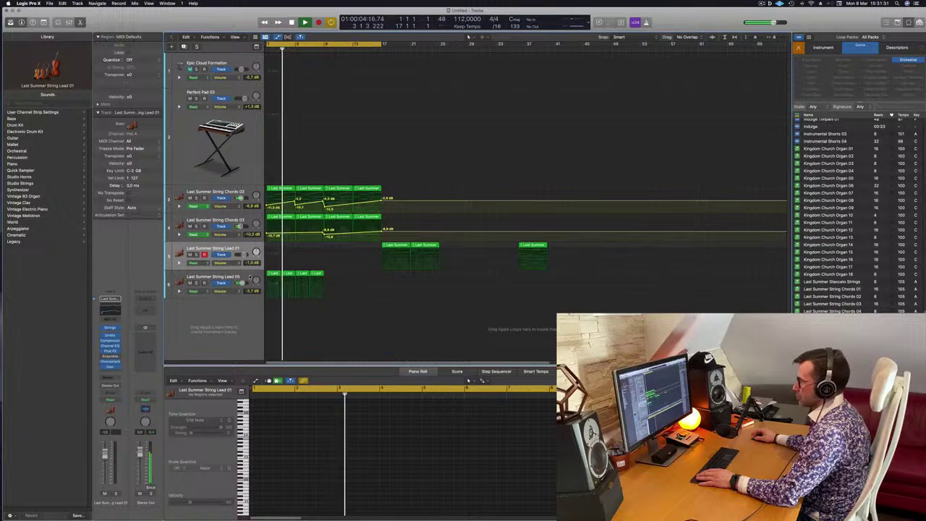
- Delete the upper chord notes from the first String Lead 05 region, keeping only its lower notes
{"action": "left_click", "coordinate": [232, 275]}
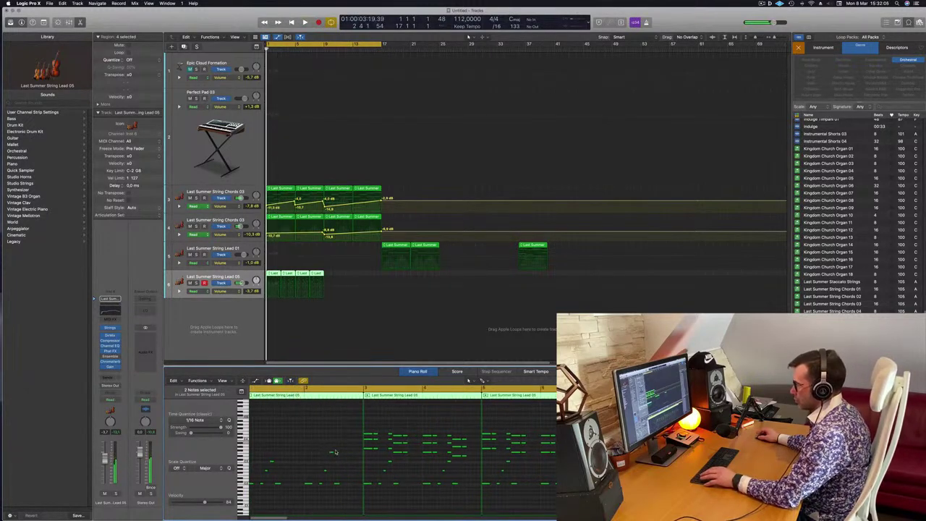
{"action": "key", "text": "space"}
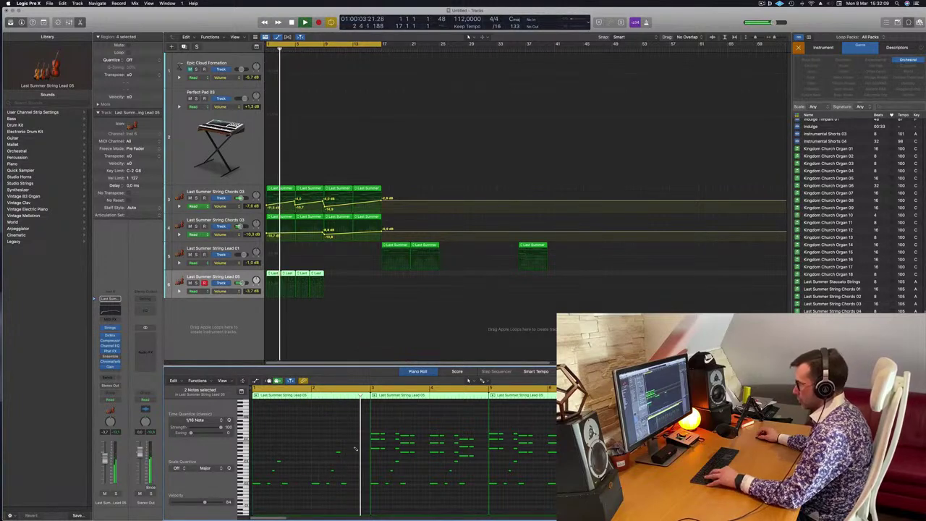
{"action": "key", "text": "super+z"}
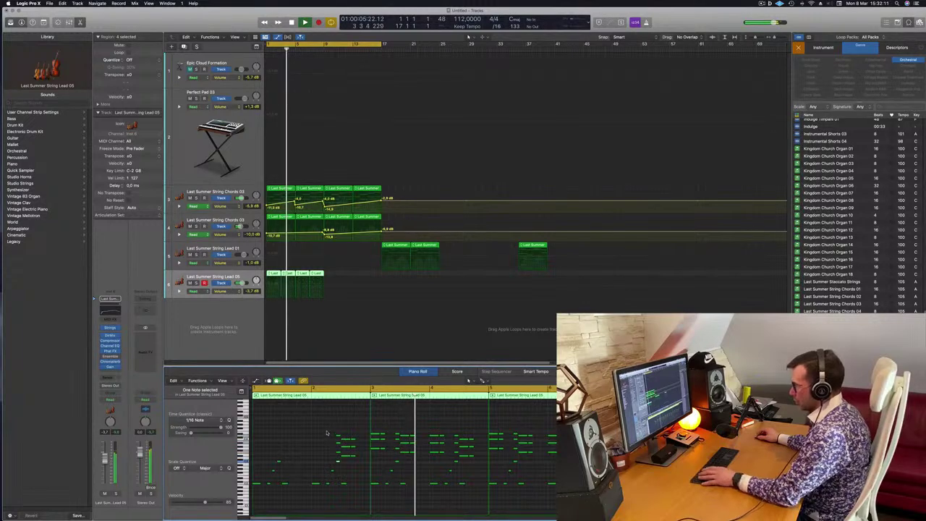
{"action": "key", "text": "space"}
{"action": "key", "text": "space"}
{"action": "left_click_drag", "start_coordinate": [327, 432], "coordinate": [356, 458]}
{"action": "key", "text": "Delete"}
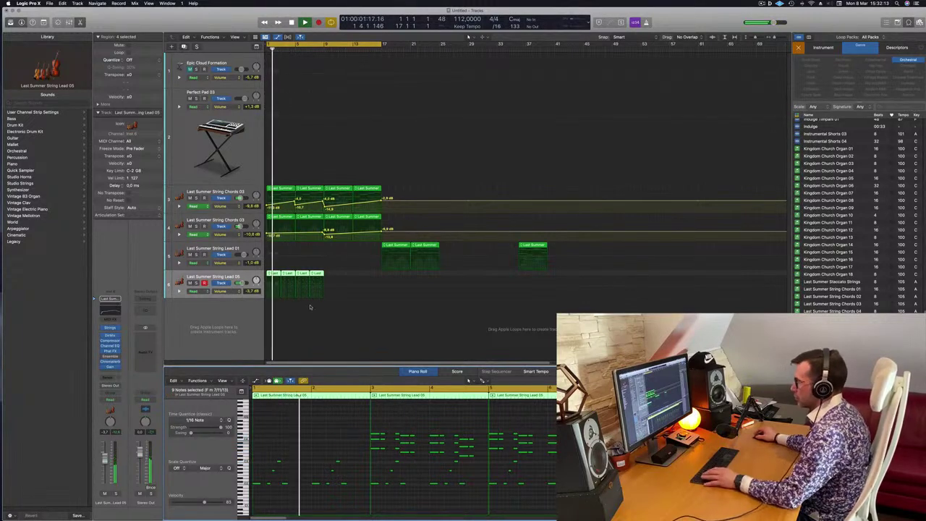
- Replace the three unedited String Lead 05 regions with copies of the thinned first region and set the track's volume to -1.5 dB
{"action": "left_click_drag", "start_coordinate": [329, 277], "coordinate": [304, 280]}
{"action": "key", "text": "Delete"}
{"action": "key", "text": "space"}
{"action": "key", "text": "space"}
{"action": "left_click", "coordinate": [275, 277]}
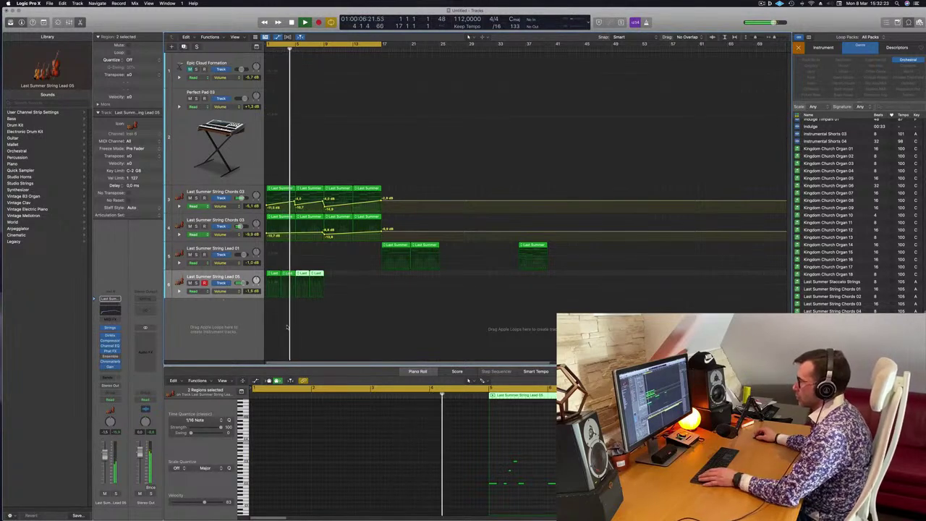
{"action": "left_click", "coordinate": [340, 292]}
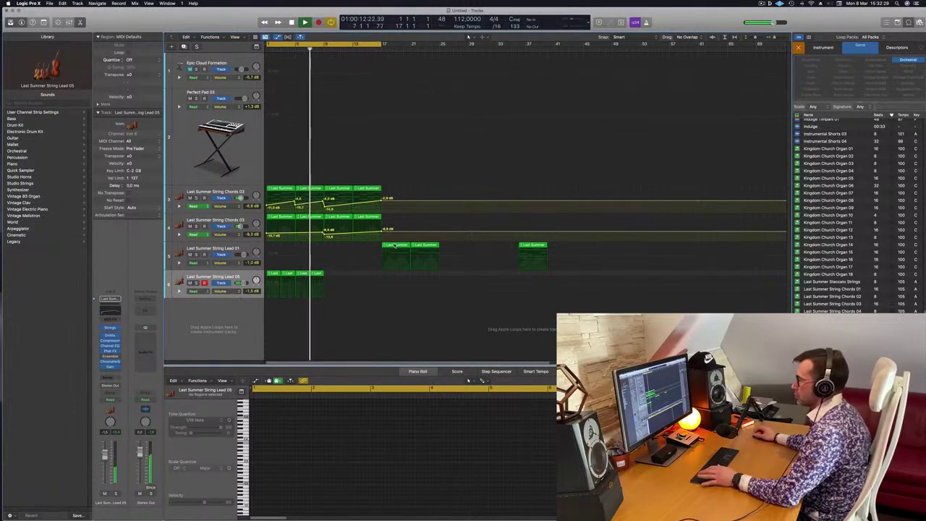
- Move the two String Lead 01 regions from bar 17 back to bar 9
{"action": "left_click", "coordinate": [395, 246]}
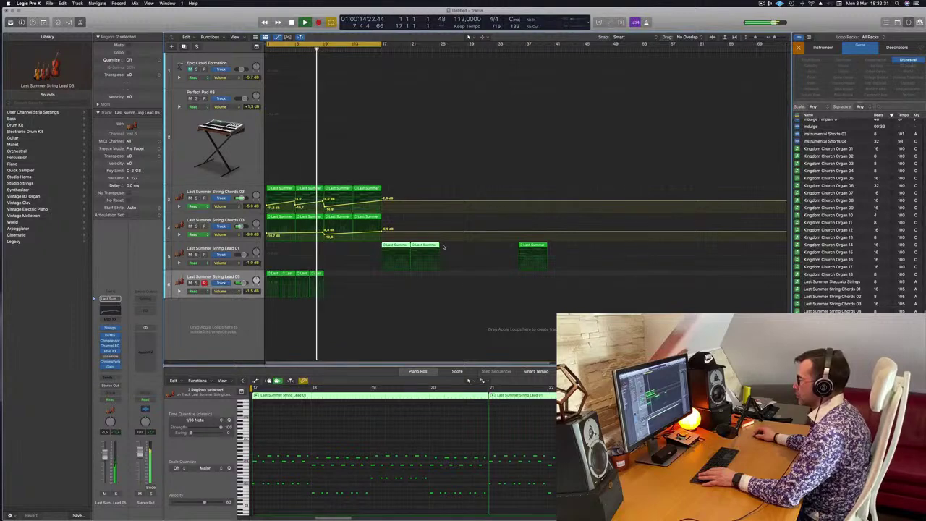
{"action": "left_click_drag", "start_coordinate": [396, 246], "coordinate": [338, 249]}
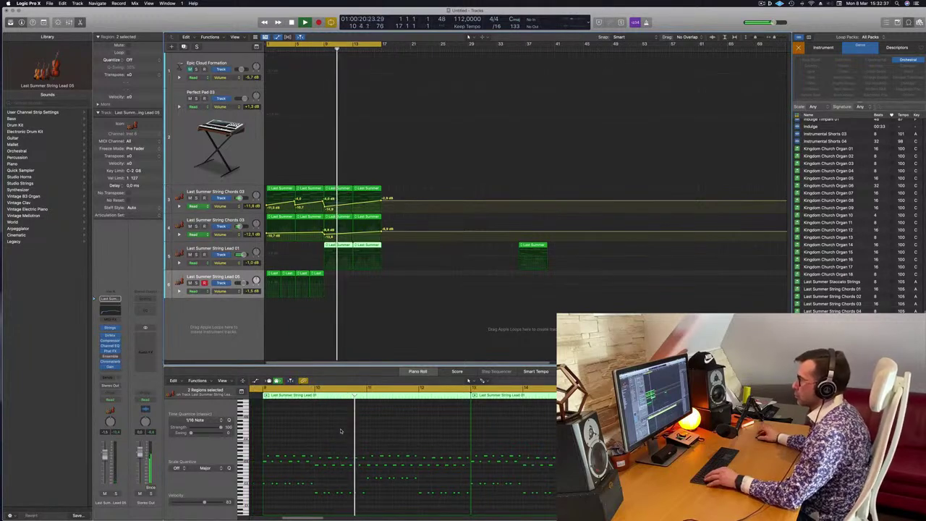
{"action": "left_click", "coordinate": [332, 341]}
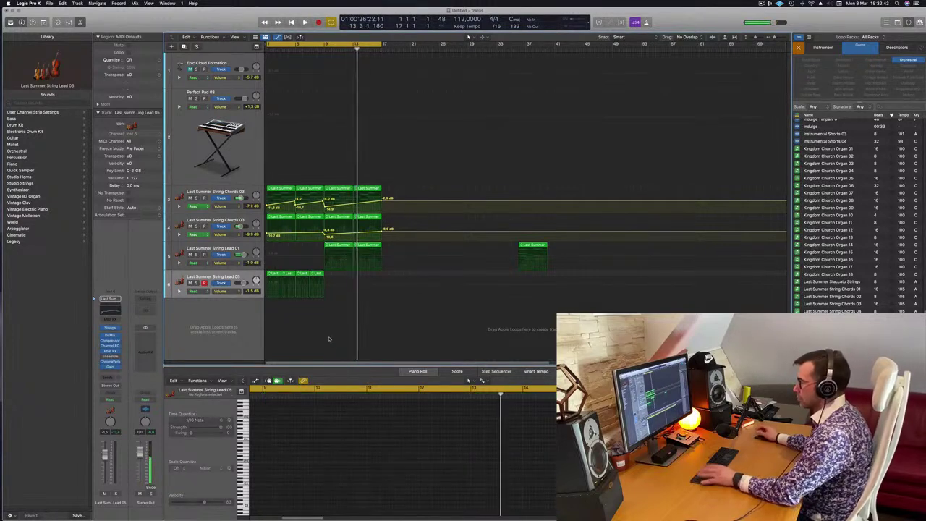
- Play the arrangement from the beginning and select all four String Lead 05 regions
{"action": "key", "text": "Return"}
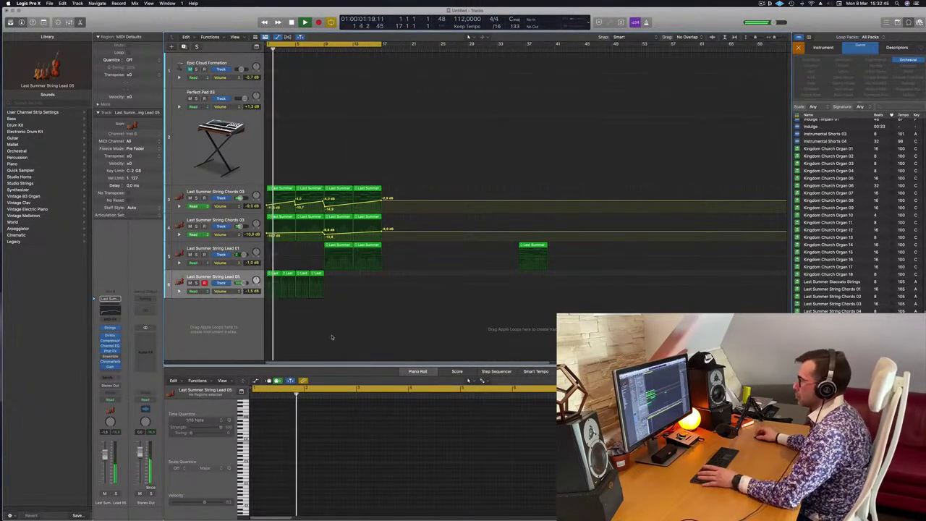
{"action": "left_click_drag", "start_coordinate": [332, 336], "coordinate": [269, 282]}
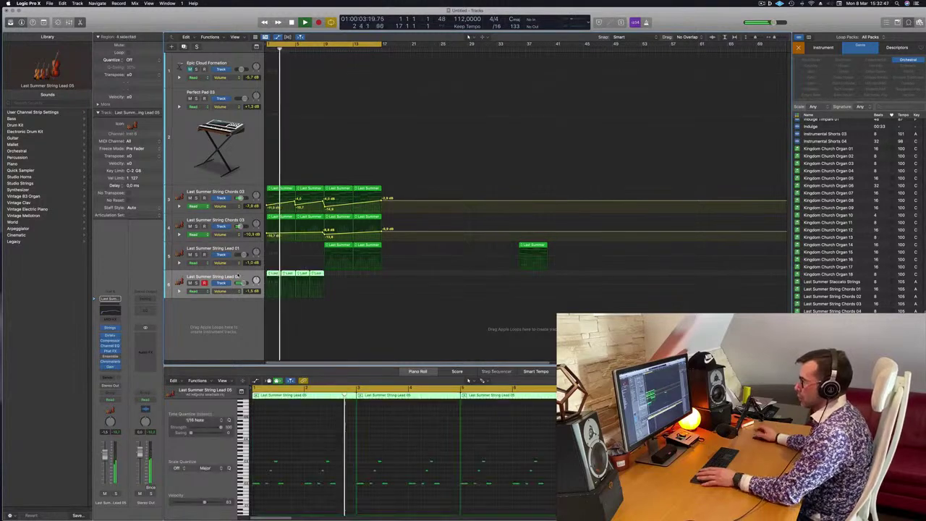
{"action": "key", "text": "Return"}
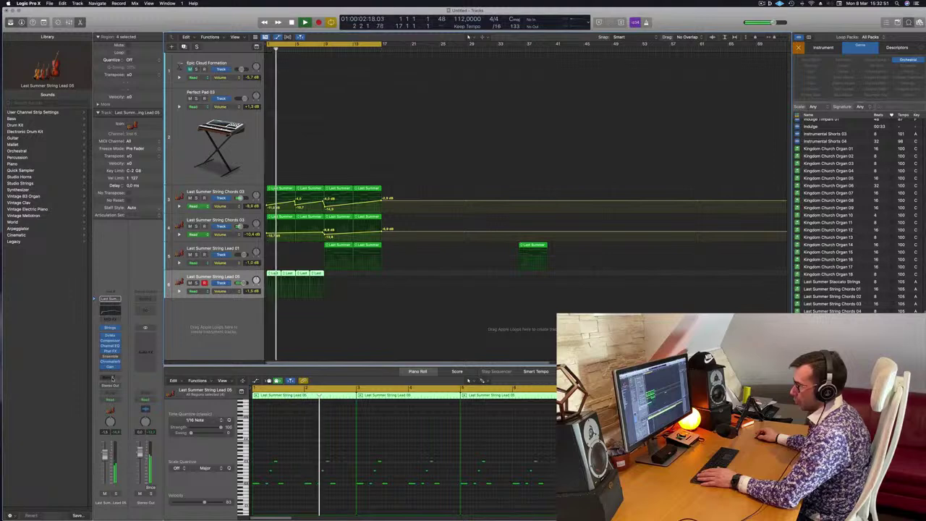
- Add a Bus 2 send to the String Lead 05 track and insert a stereo Tape Delay on Aux 2
{"action": "left_click", "coordinate": [109, 373]}
{"action": "mouse_move", "coordinate": [116, 388]}
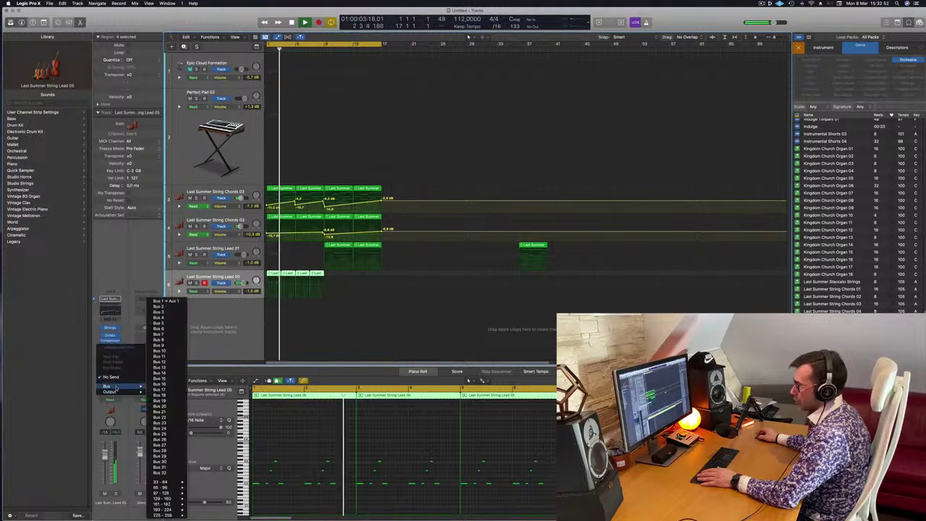
{"action": "left_click", "coordinate": [159, 306]}
{"action": "left_click", "coordinate": [151, 333]}
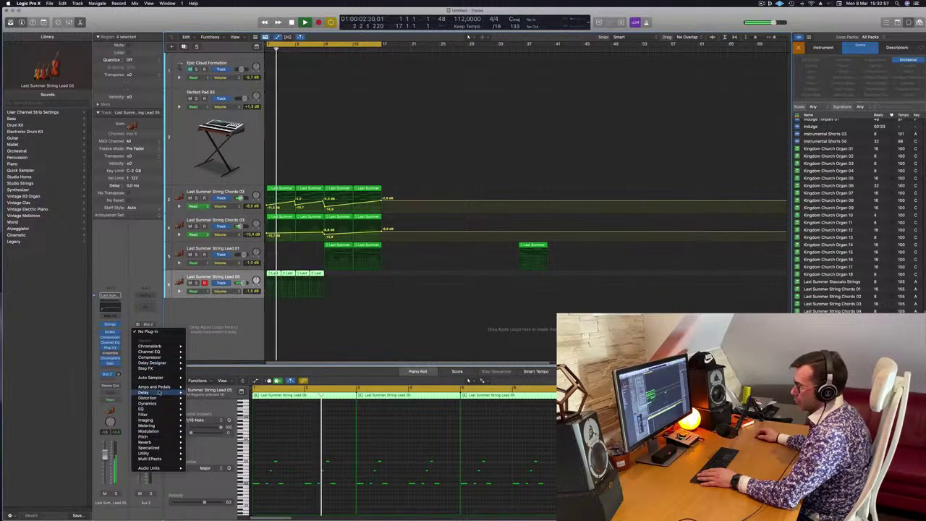
{"action": "mouse_move", "coordinate": [163, 397]}
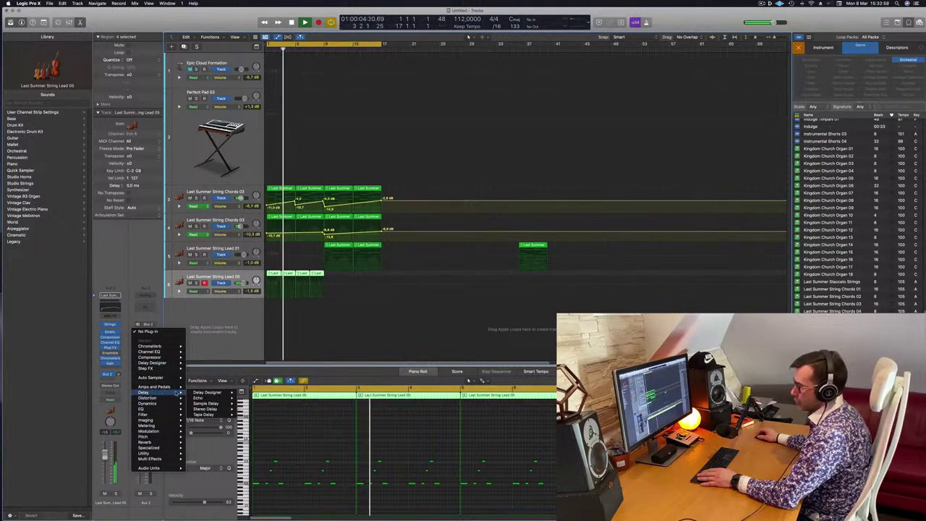
{"action": "mouse_move", "coordinate": [207, 415]}
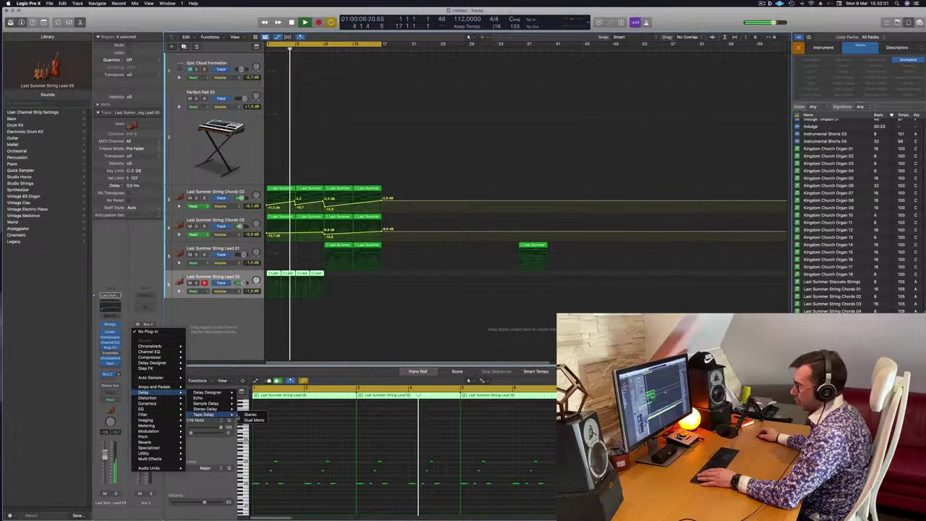
{"action": "left_click", "coordinate": [250, 414]}
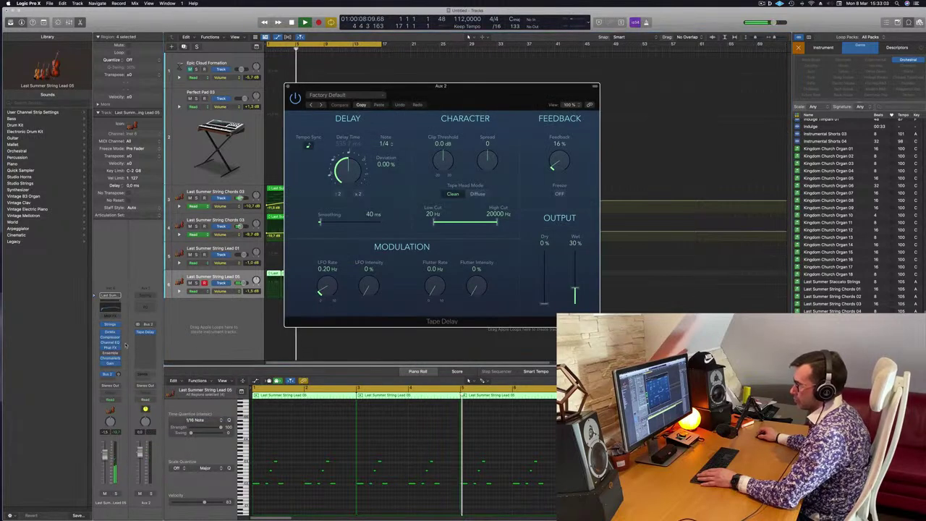
- Move the Tape Delay window aside and set its wet output to 100% while playing from the beginning
{"action": "key", "text": "Return"}
{"action": "left_click_drag", "start_coordinate": [475, 86], "coordinate": [798, 101]}
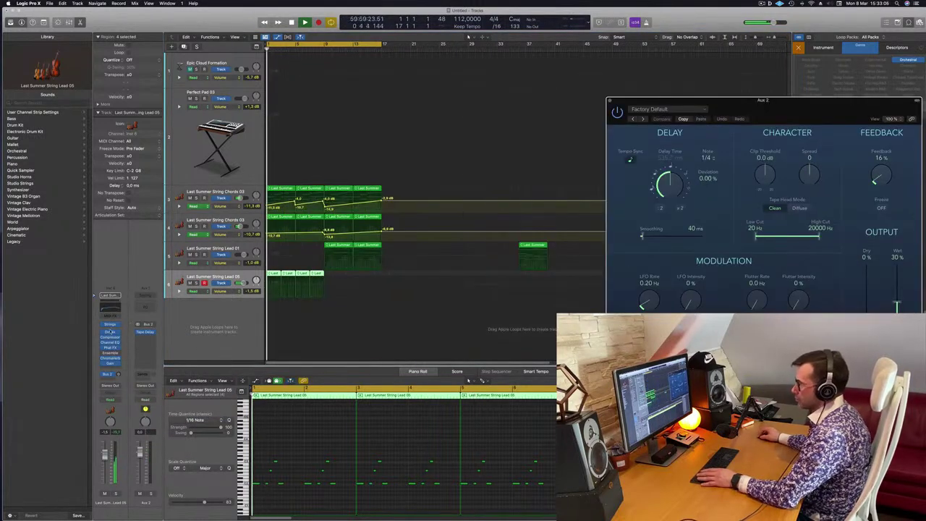
{"action": "key", "text": "space"}
{"action": "left_click_drag", "start_coordinate": [897, 302], "coordinate": [897, 265]}
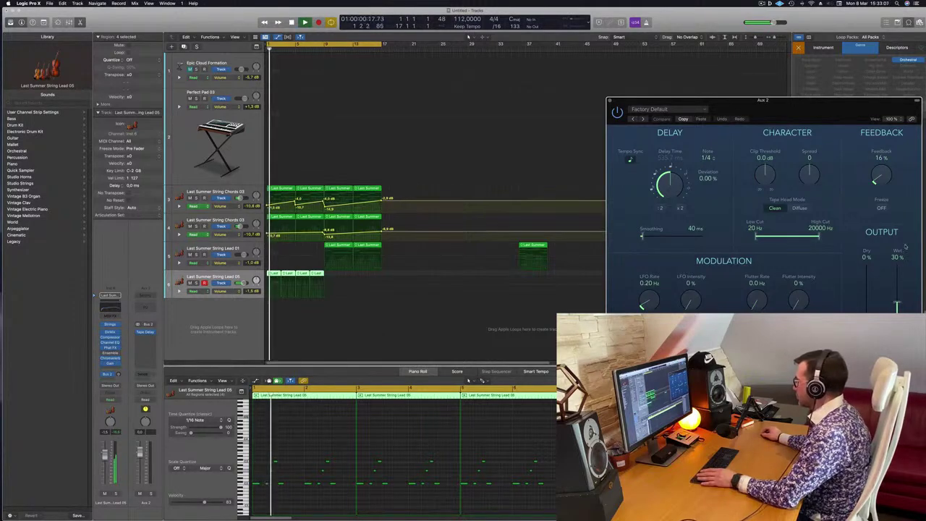
{"action": "key", "text": "Return"}
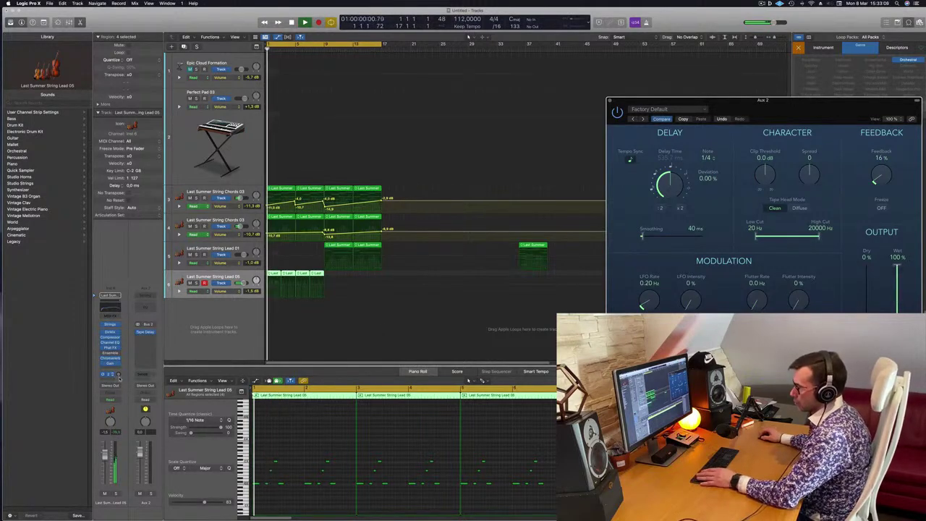
- Raise String Lead 05's send level to Bus 2, replay from the beginning and deselect the regions
{"action": "left_click_drag", "start_coordinate": [118, 374], "coordinate": [119, 374]}
{"action": "key", "text": "Return"}
{"action": "key", "text": "space"}
{"action": "key", "text": "space"}
{"action": "scroll", "coordinate": [117, 374], "scroll_direction": "up", "scroll_amount": 5}
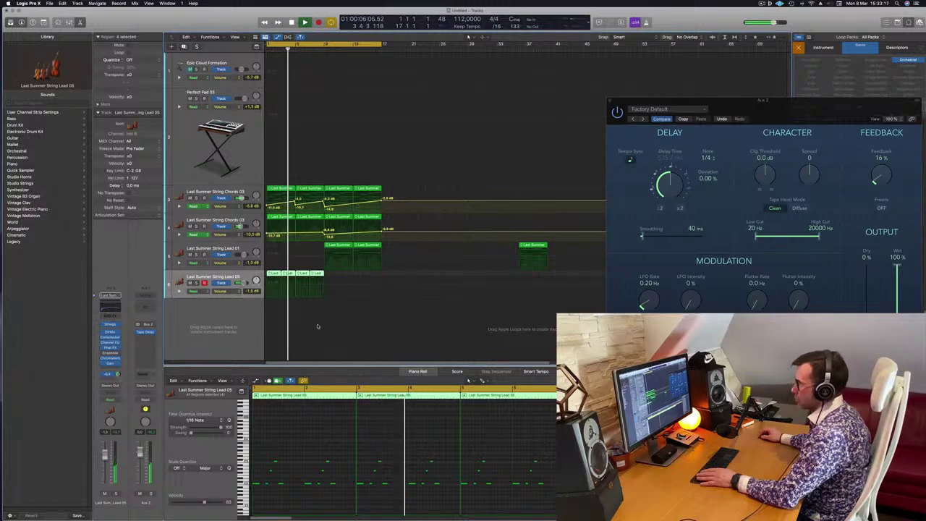
{"action": "left_click", "coordinate": [347, 316]}
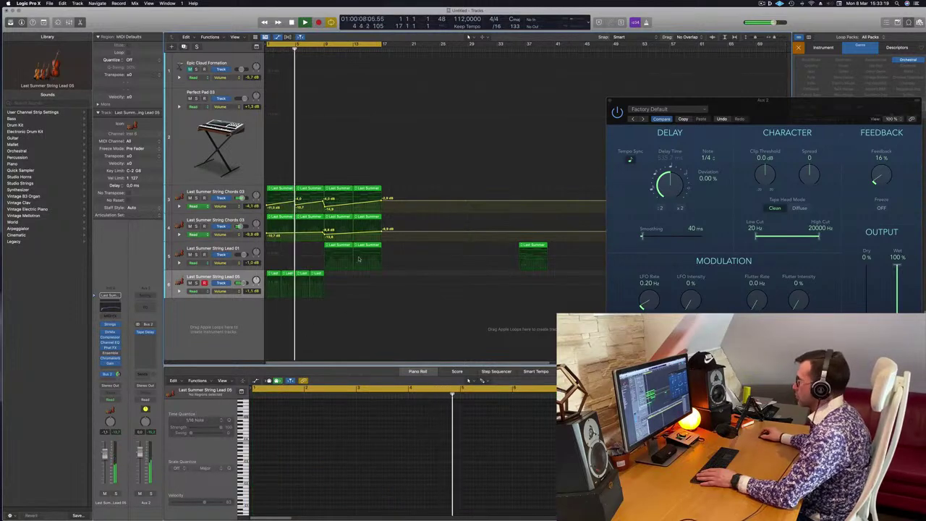
- Close the Tape Delay window and listen to the arrangement with the delay applied
{"action": "left_click_drag", "start_coordinate": [757, 100], "coordinate": [534, 119]}
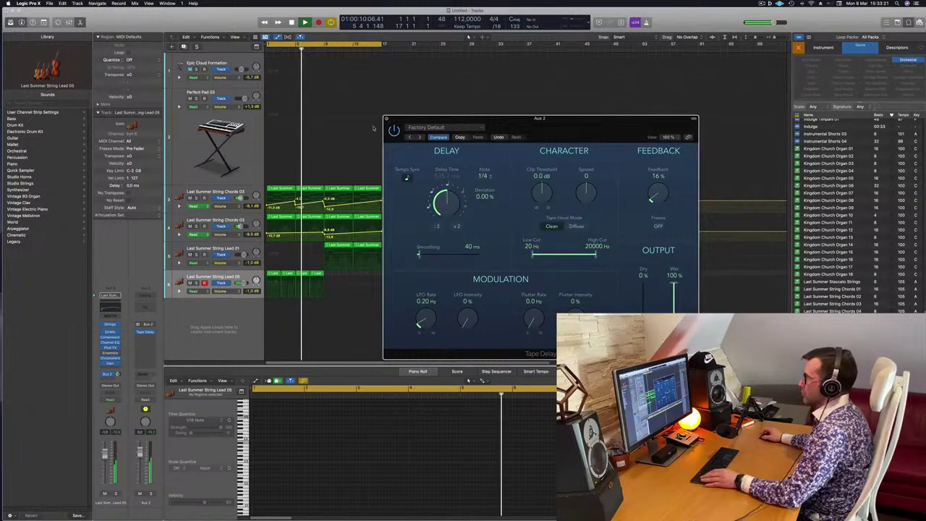
{"action": "left_click", "coordinate": [388, 119]}
{"action": "scroll", "coordinate": [368, 329], "scroll_direction": "up", "scroll_amount": 1}
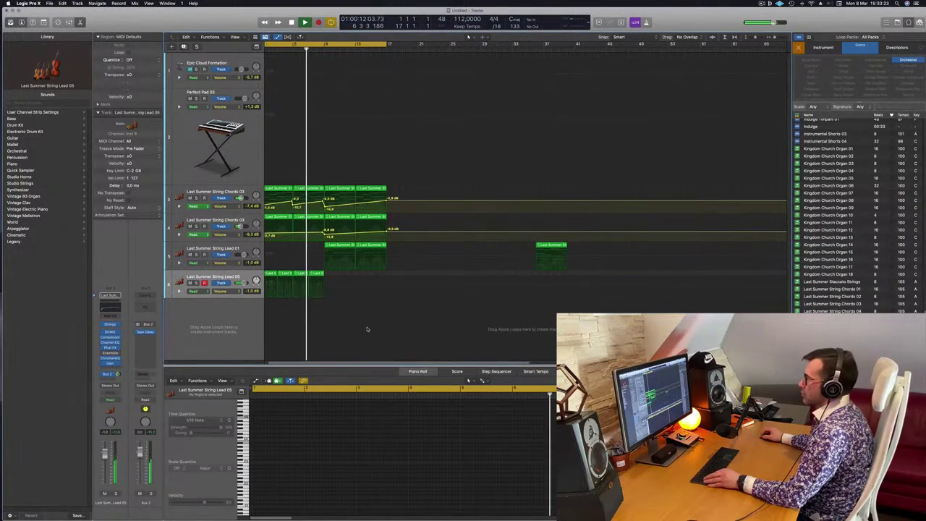
{"action": "scroll", "coordinate": [370, 326], "scroll_direction": "down", "scroll_amount": 3}
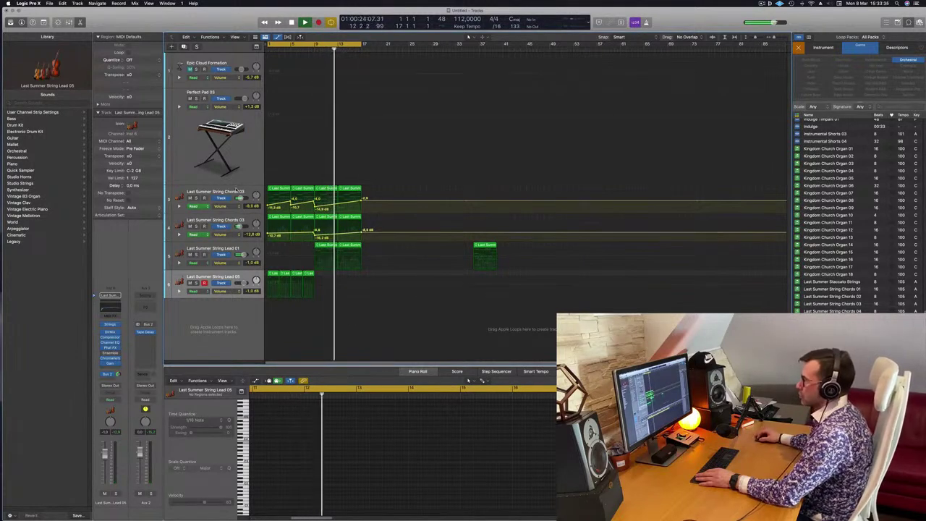
- Duplicate the upper String Chords 03 track and copy its two regions from bar 9 onto the new track
{"action": "left_click", "coordinate": [235, 190]}
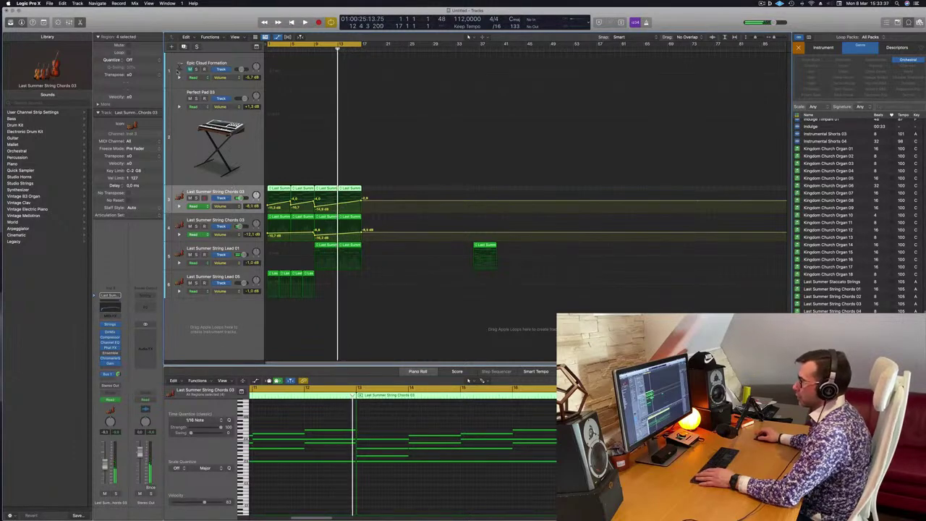
{"action": "key", "text": "super+d"}
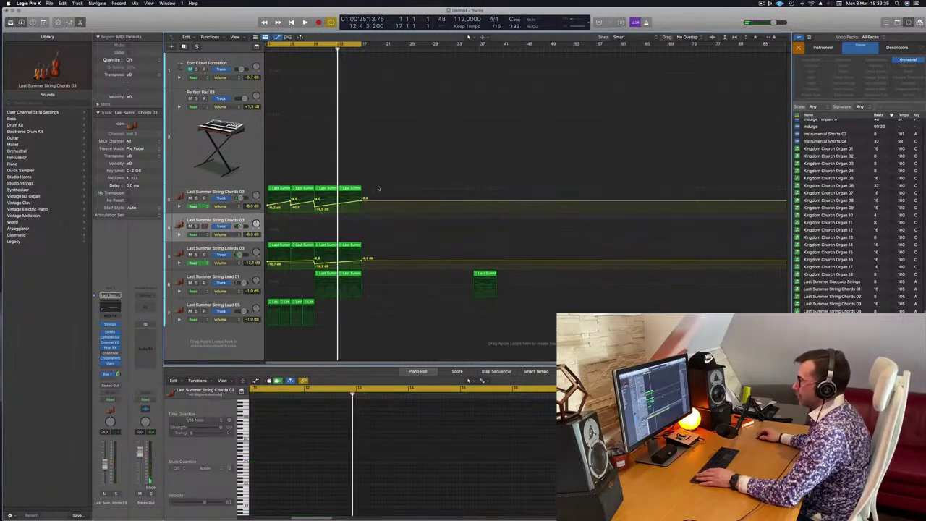
{"action": "left_click", "coordinate": [328, 190]}
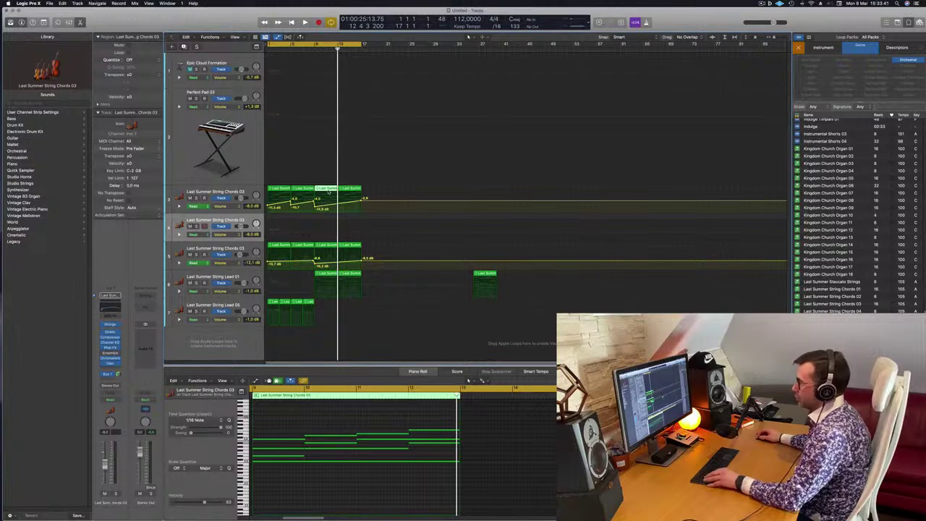
{"action": "left_click_drag", "start_coordinate": [328, 191], "coordinate": [353, 224]}
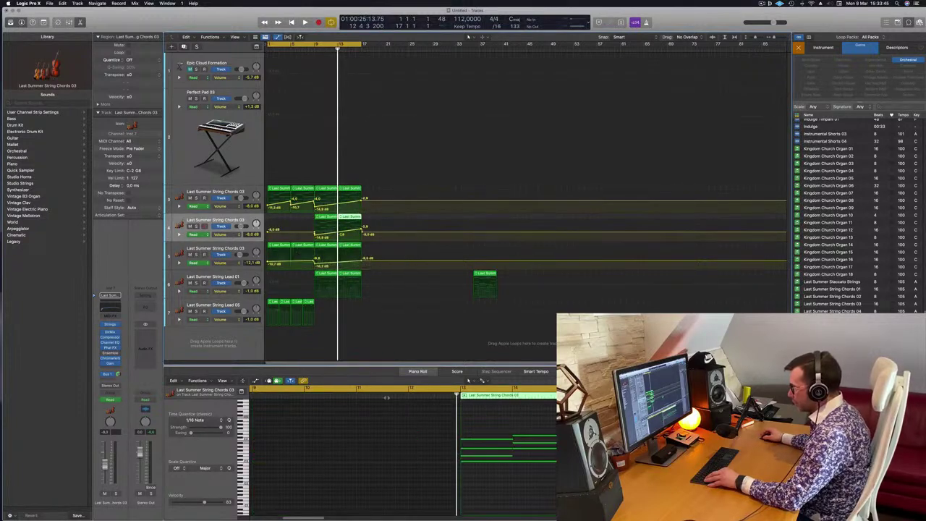
- Transpose all notes in the two copied String Chords 03 regions down one octave
{"action": "left_click", "coordinate": [328, 216]}
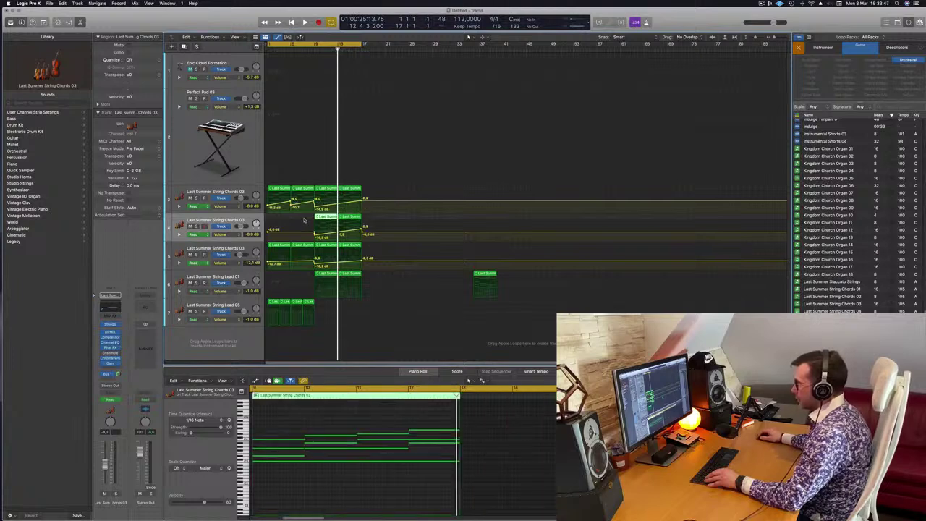
{"action": "left_click", "coordinate": [340, 220], "text": "shift"}
{"action": "left_click_drag", "start_coordinate": [285, 411], "coordinate": [557, 470]}
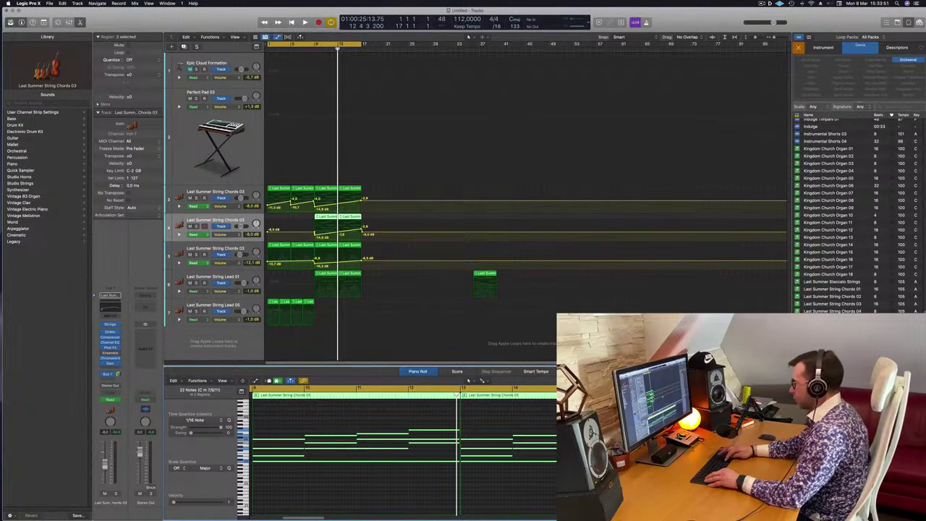
{"action": "key", "text": "alt+shift+Down"}
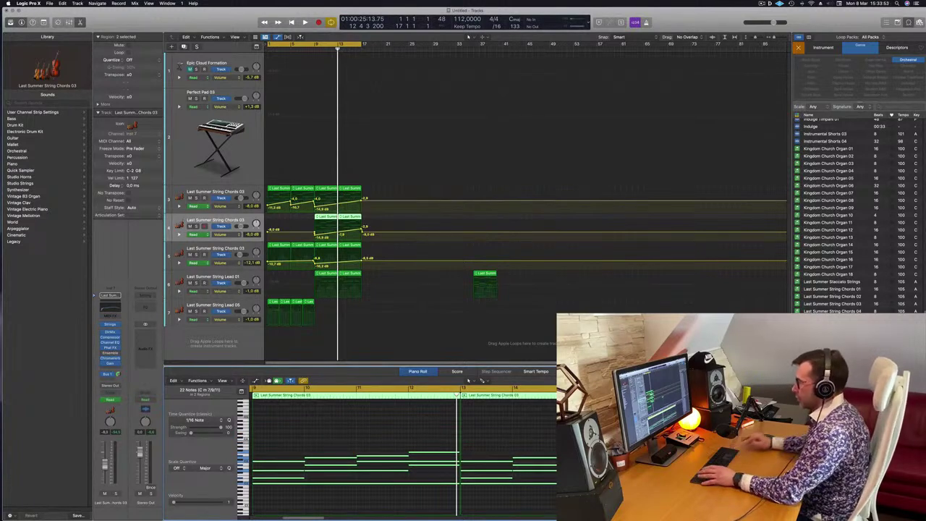
- Remove the volume automation from the duplicated String Chords 03 track and solo it while playing from bar 9
{"action": "key", "text": "Return"}
{"action": "key", "text": "space"}
{"action": "left_click", "coordinate": [309, 50]}
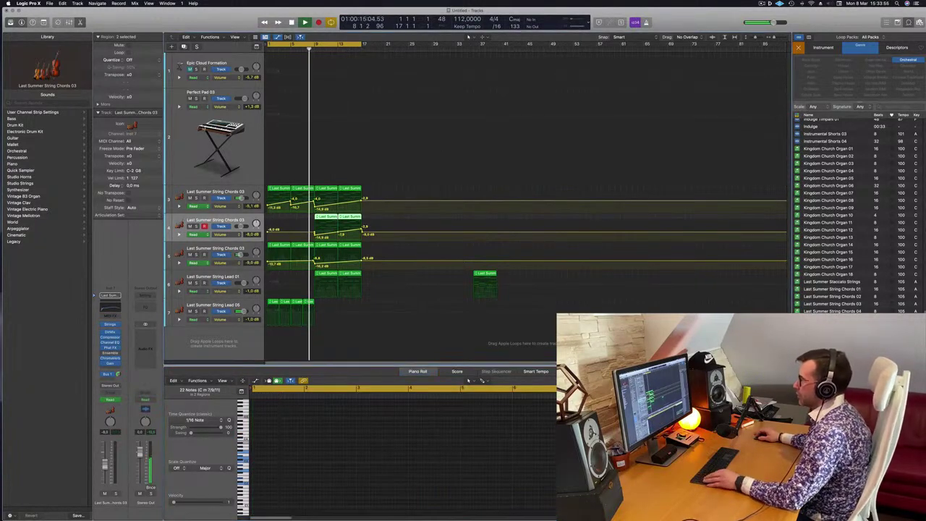
{"action": "key", "text": "super+Left"}
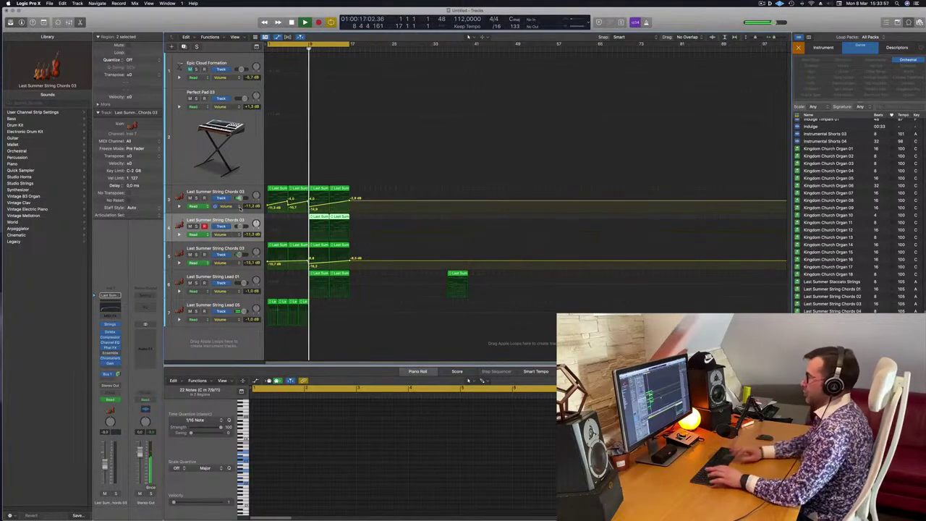
{"action": "left_click", "coordinate": [196, 225]}
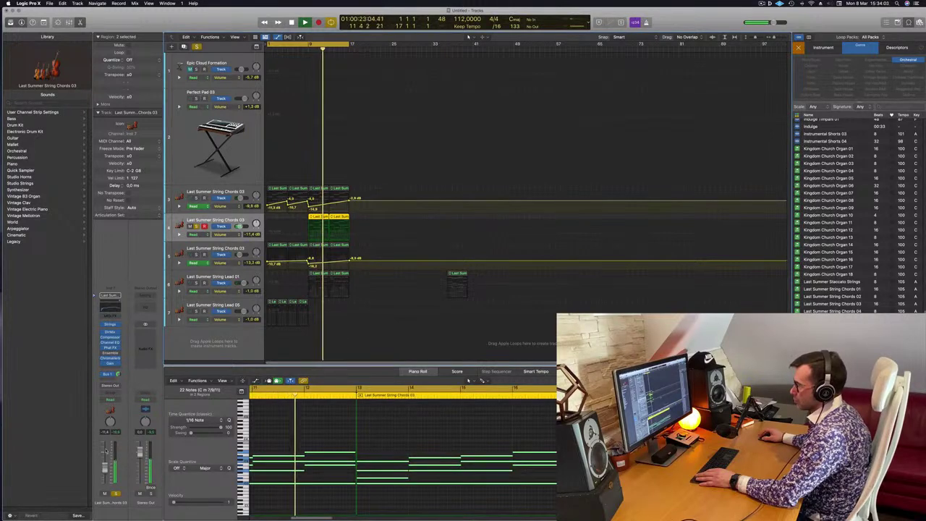
- Turn off Dynamics via CC in the duplicated track's Studio Strings instrument and move its window aside
{"action": "left_click", "coordinate": [119, 310]}
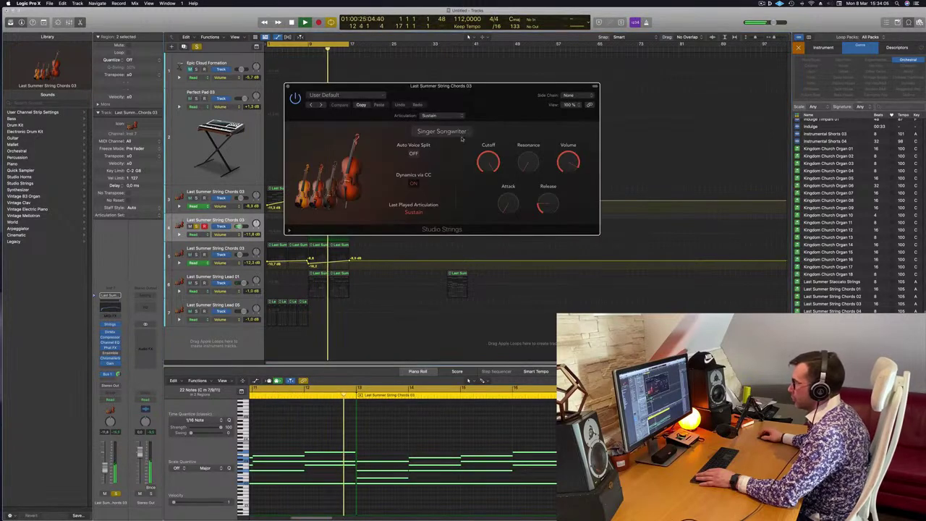
{"action": "left_click", "coordinate": [414, 184]}
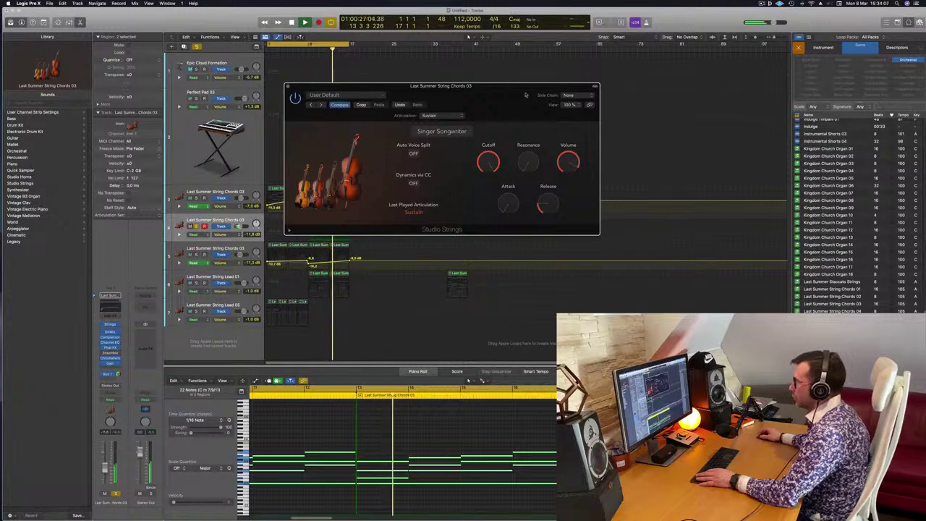
{"action": "left_click_drag", "start_coordinate": [526, 103], "coordinate": [810, 195]}
- Shorten the cycle range to start at bar 9 and play that section from its start
{"action": "key", "text": "Return"}
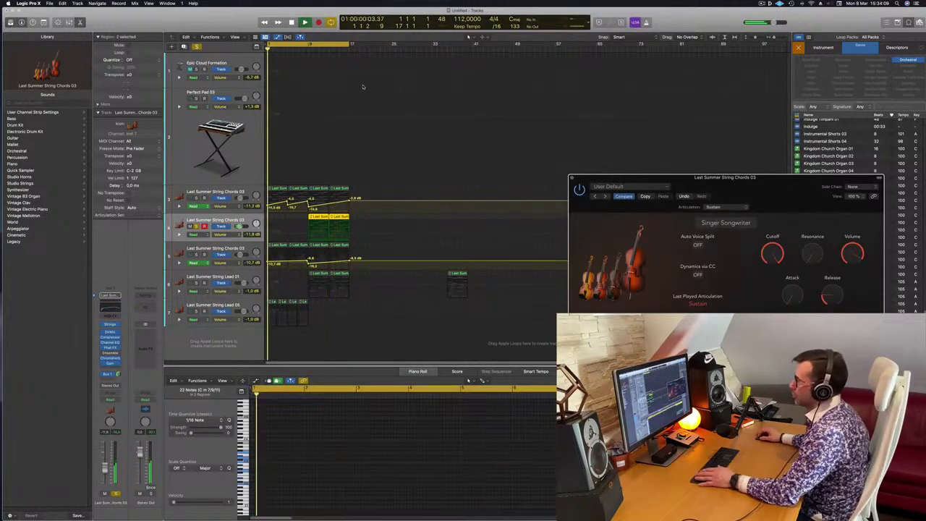
{"action": "left_click", "coordinate": [309, 49]}
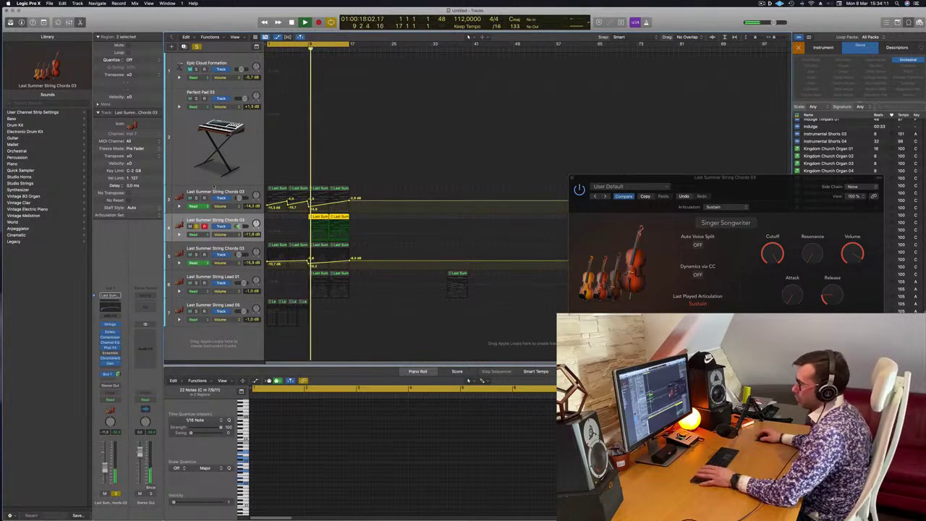
{"action": "key", "text": "Return"}
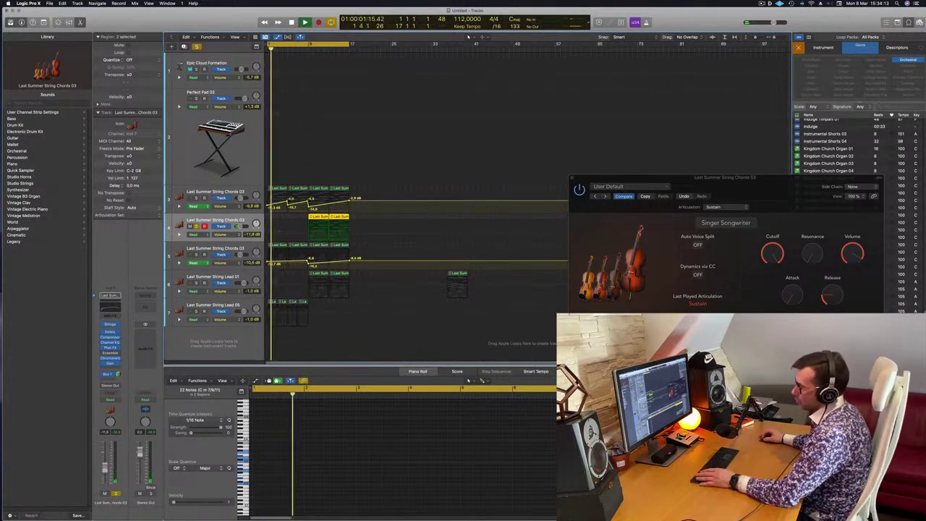
{"action": "key", "text": "Return"}
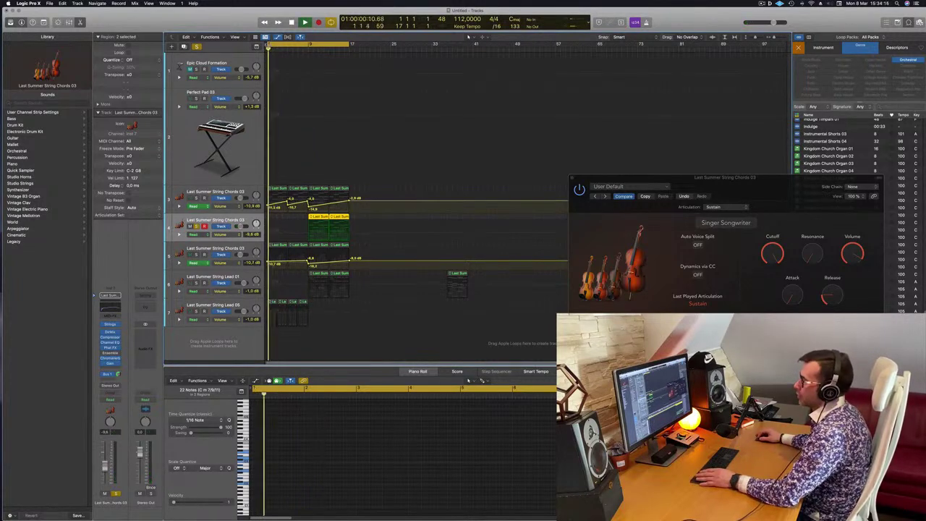
{"action": "left_click_drag", "start_coordinate": [269, 45], "coordinate": [309, 45]}
{"action": "key", "text": "Return"}
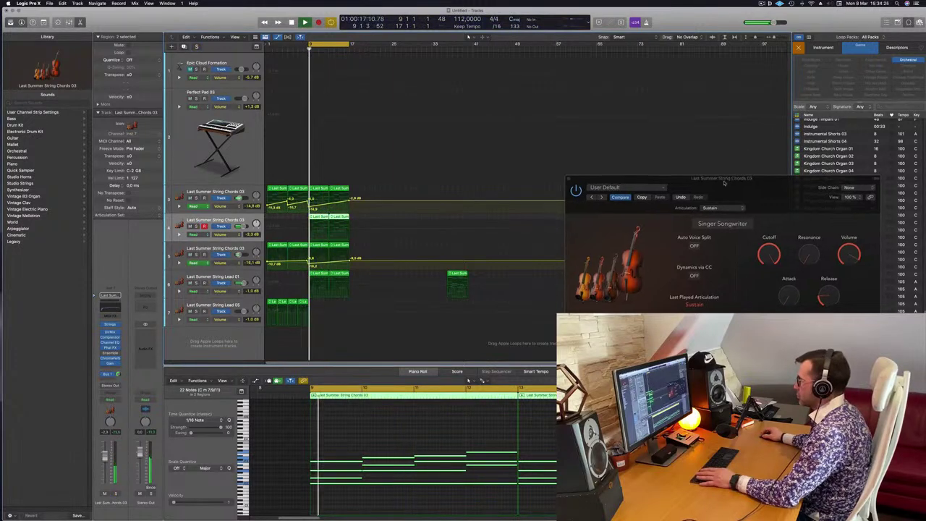
- Switch the duplicated track's Studio Strings instrument to String Ensemble, select the Perfect Pad 03 track and play the cycled section
{"action": "left_click_drag", "start_coordinate": [747, 178], "coordinate": [571, 154]}
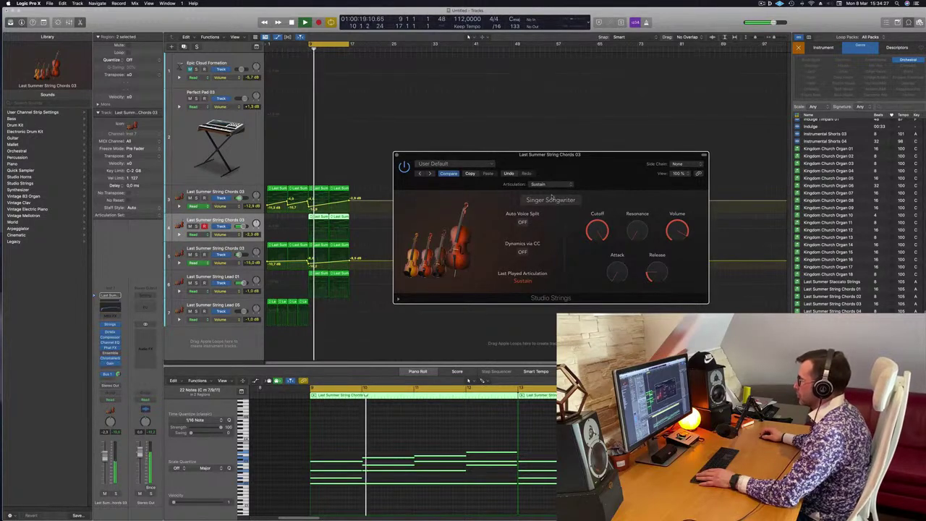
{"action": "left_click", "coordinate": [555, 184]}
{"action": "left_click", "coordinate": [575, 188]}
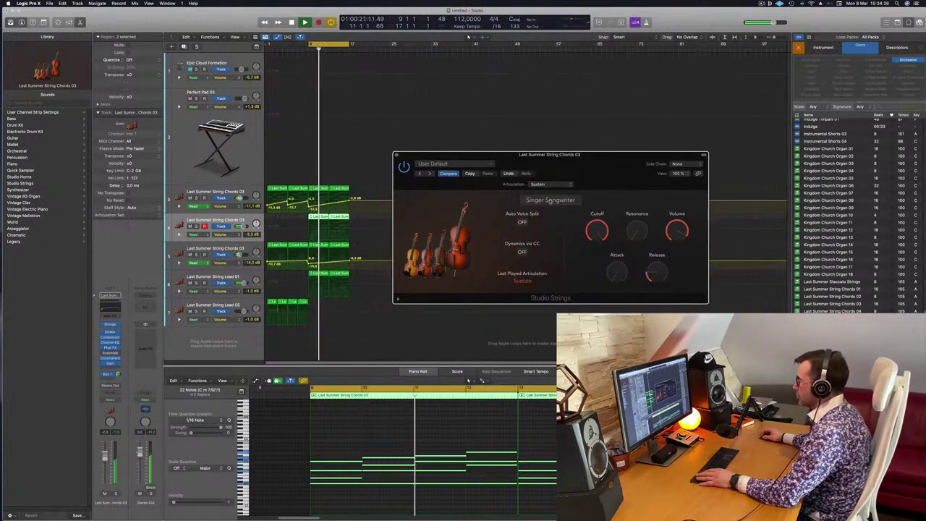
{"action": "left_click", "coordinate": [550, 200]}
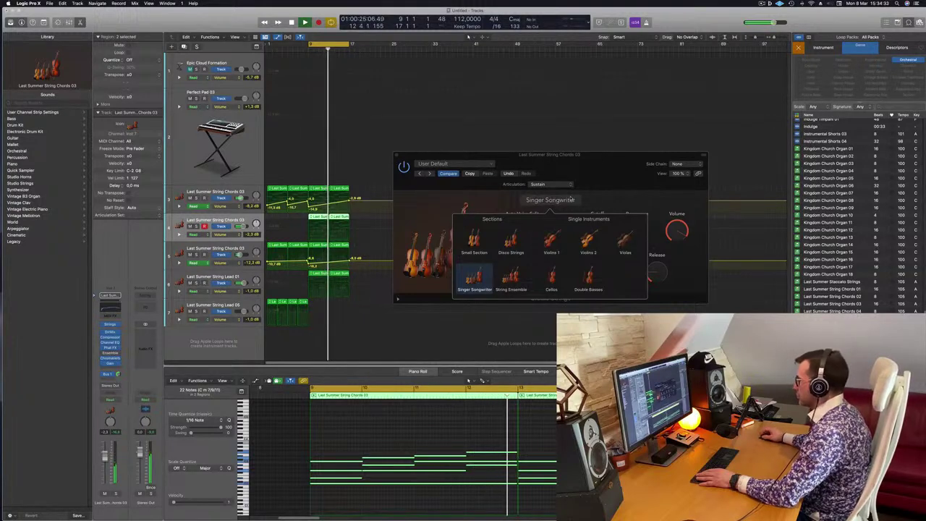
{"action": "left_click", "coordinate": [515, 276]}
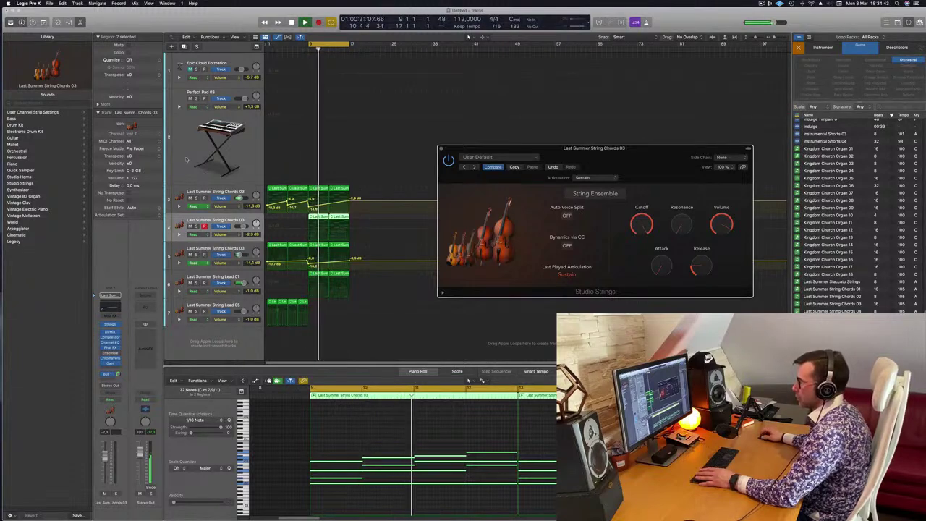
{"action": "left_click", "coordinate": [169, 167]}
{"action": "key", "text": "space"}
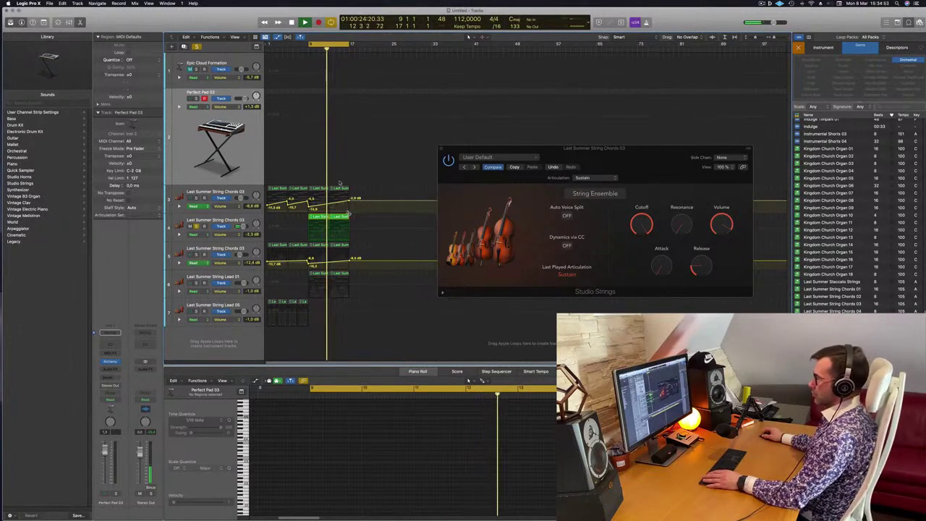
- Unsolo the duplicated String Chords 03 track, replay the section from bar 9 with all tracks and hide the instrument window
{"action": "key", "text": "space"}
{"action": "key", "text": "space"}
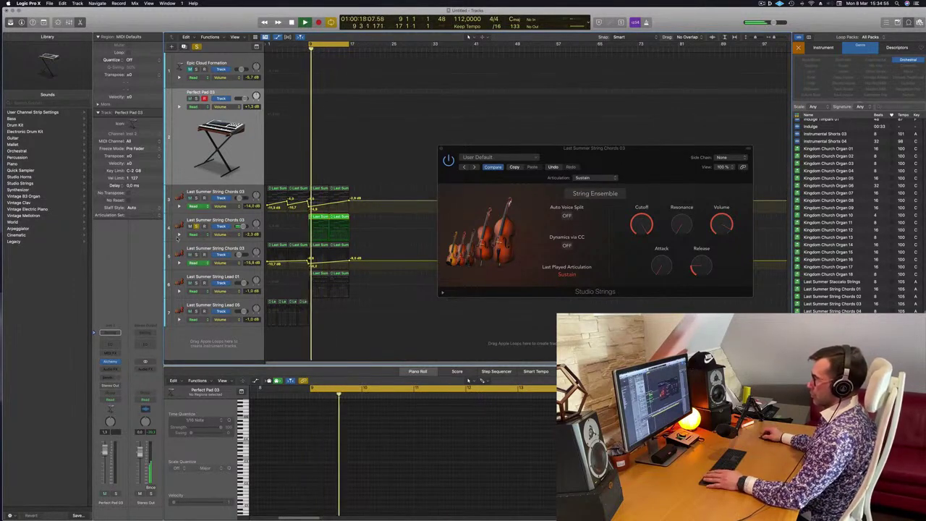
{"action": "left_click", "coordinate": [195, 227]}
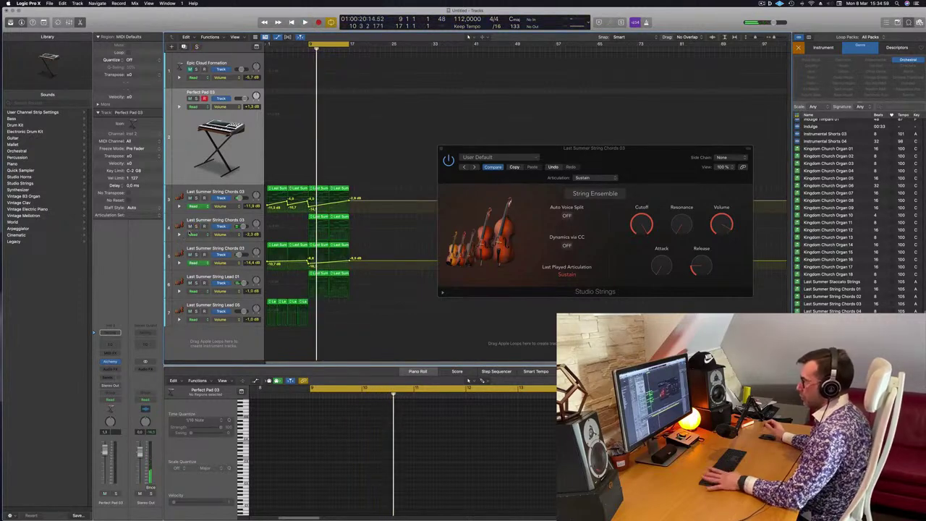
{"action": "key", "text": "space"}
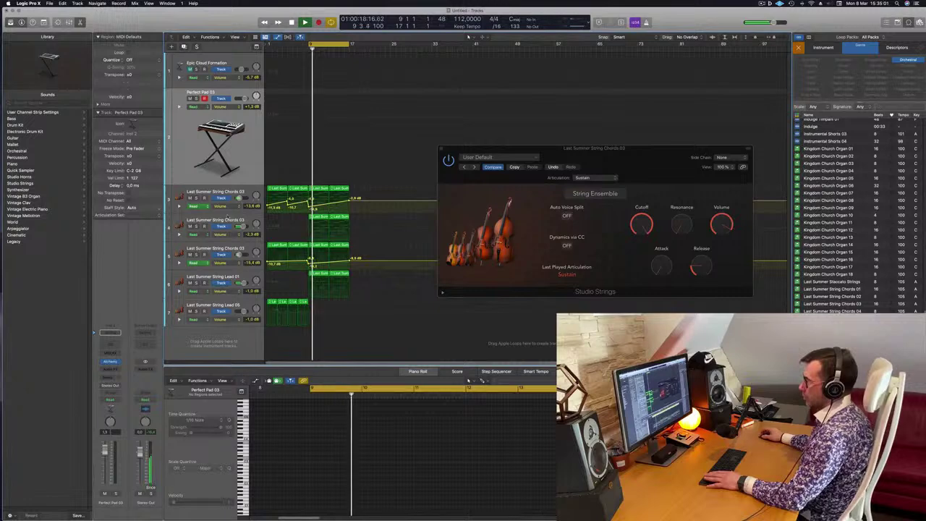
{"action": "left_click", "coordinate": [207, 219]}
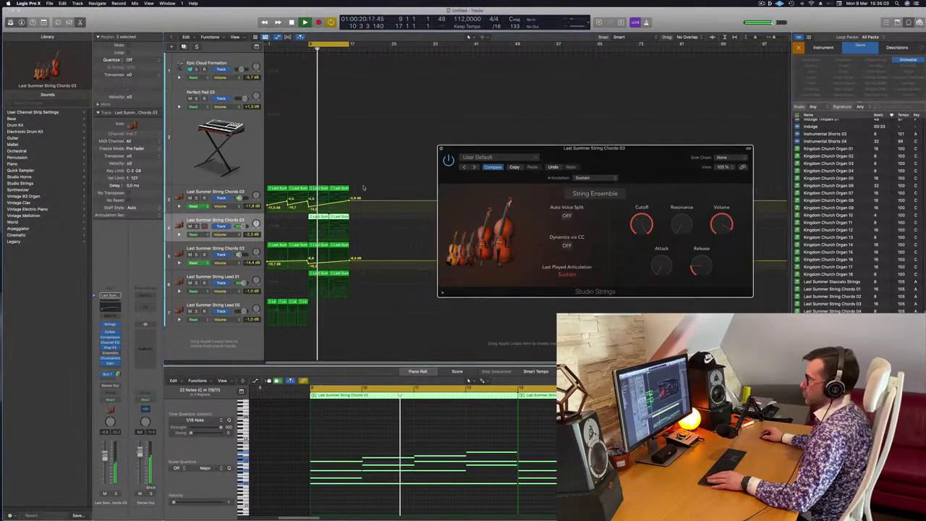
{"action": "key", "text": "v"}
{"action": "key", "text": "super+Left"}
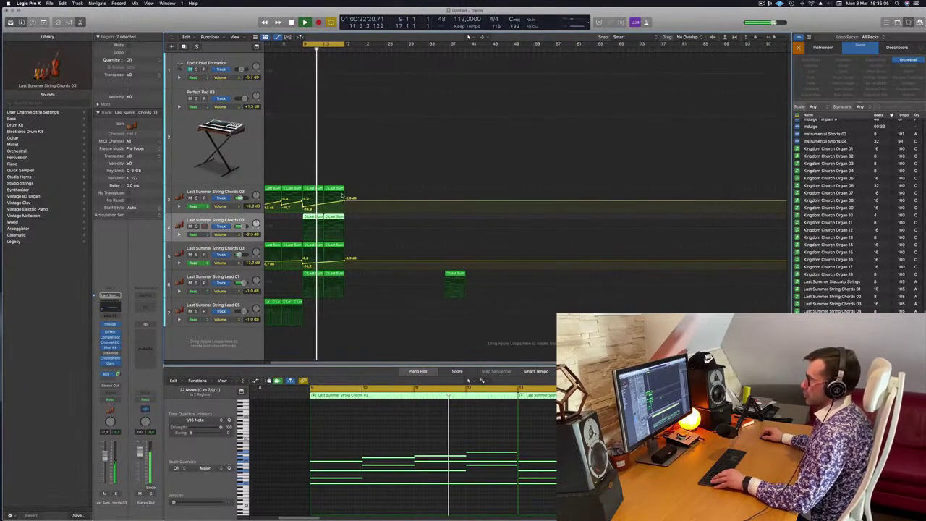
- Copy the four String Lead 05 regions to start at bar 17, leaving bars 9 to 17 of that track empty
{"action": "left_click", "coordinate": [272, 303]}
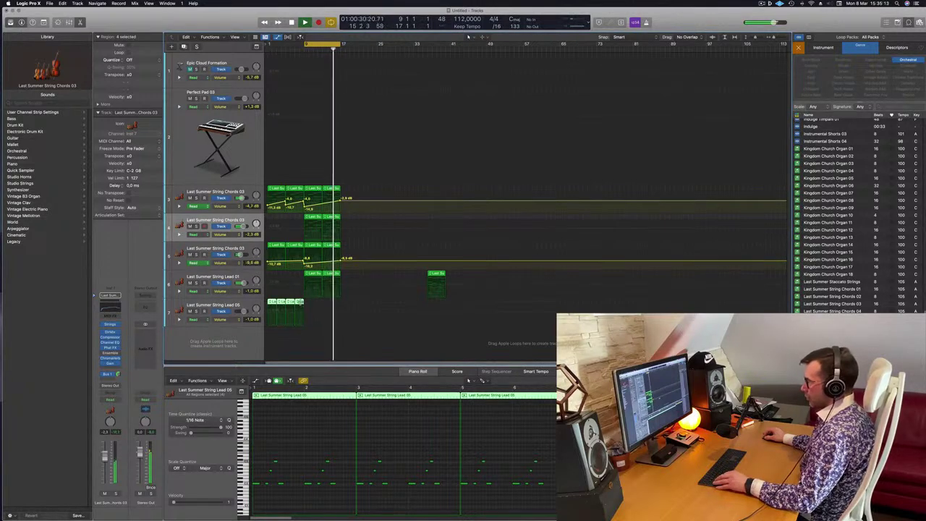
{"action": "left_click", "coordinate": [325, 321]}
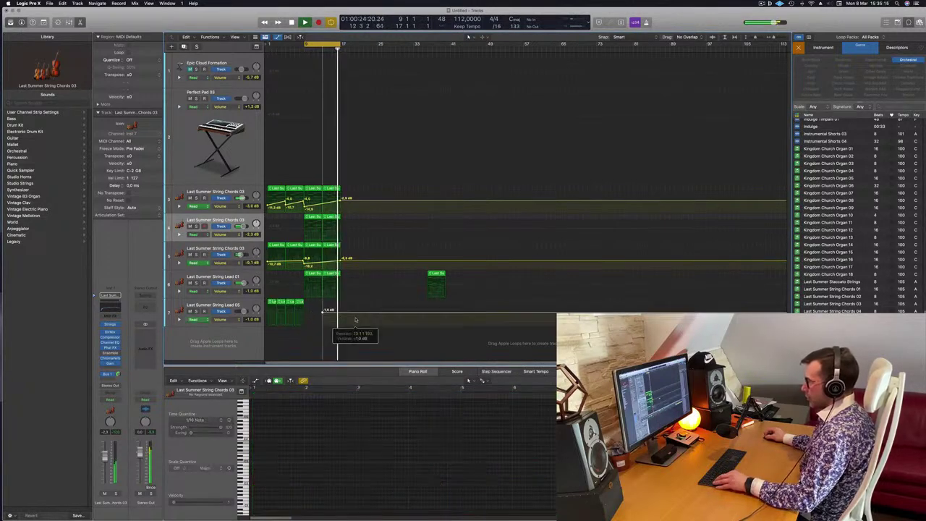
{"action": "left_click", "coordinate": [262, 301]}
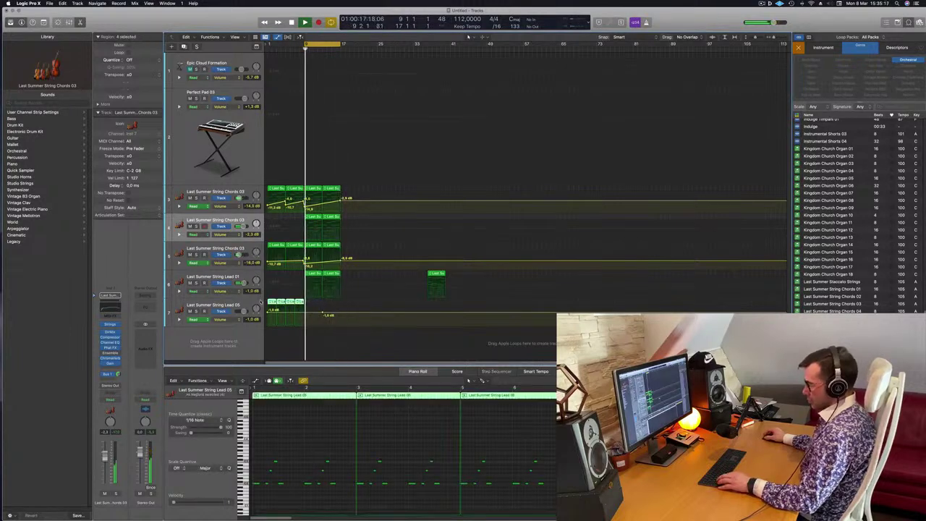
{"action": "key", "text": "super+r"}
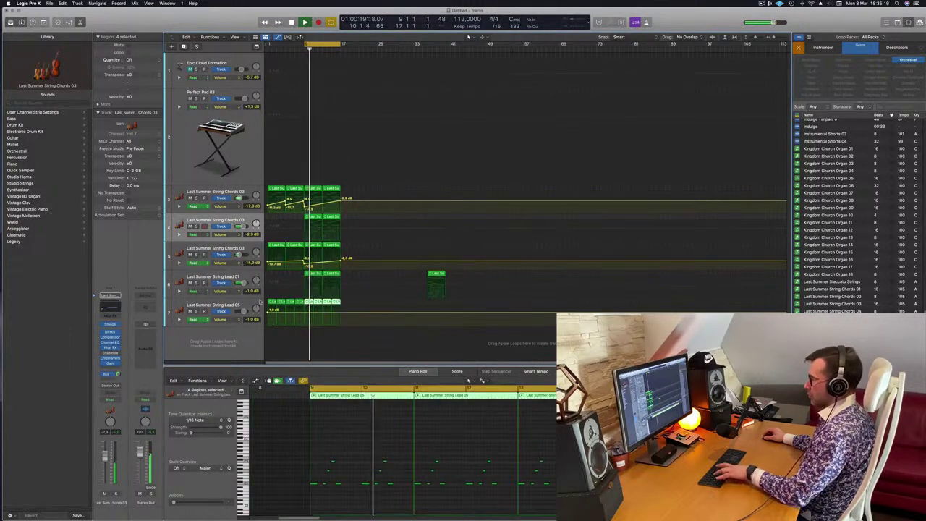
{"action": "left_click", "coordinate": [332, 305]}
{"action": "key", "text": "Delete"}
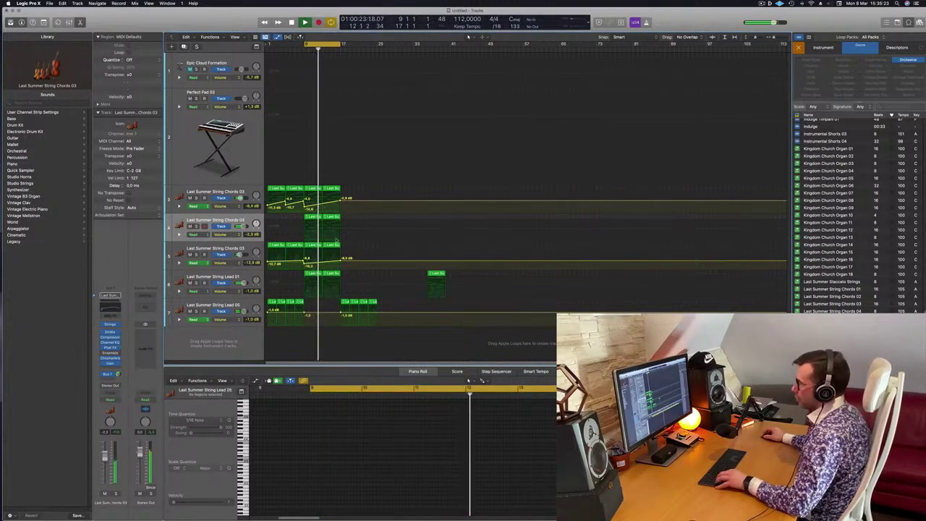
- Copy the two bar-9 regions of the lowest String Chords 03 track to bar 17 and extend the cycle range to bar 25
{"action": "left_click", "coordinate": [316, 246]}
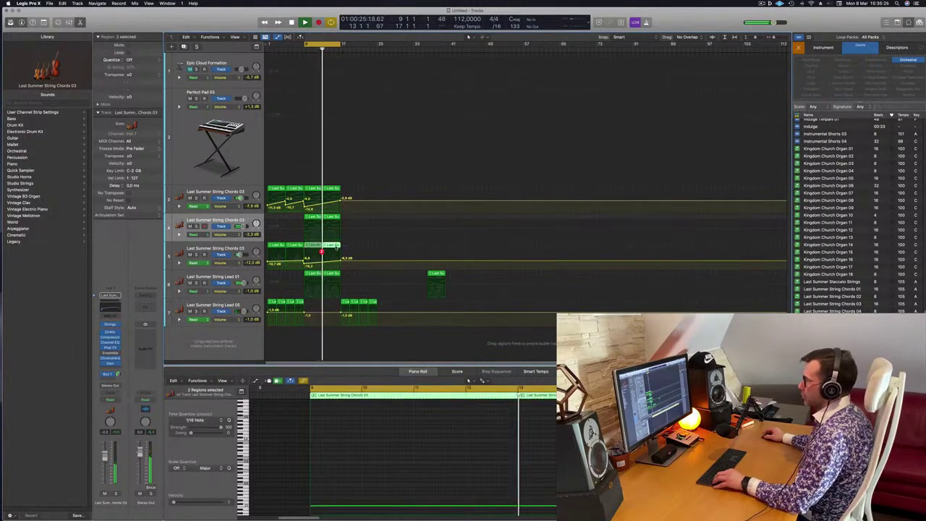
{"action": "left_click_drag", "start_coordinate": [337, 246], "coordinate": [376, 246]}
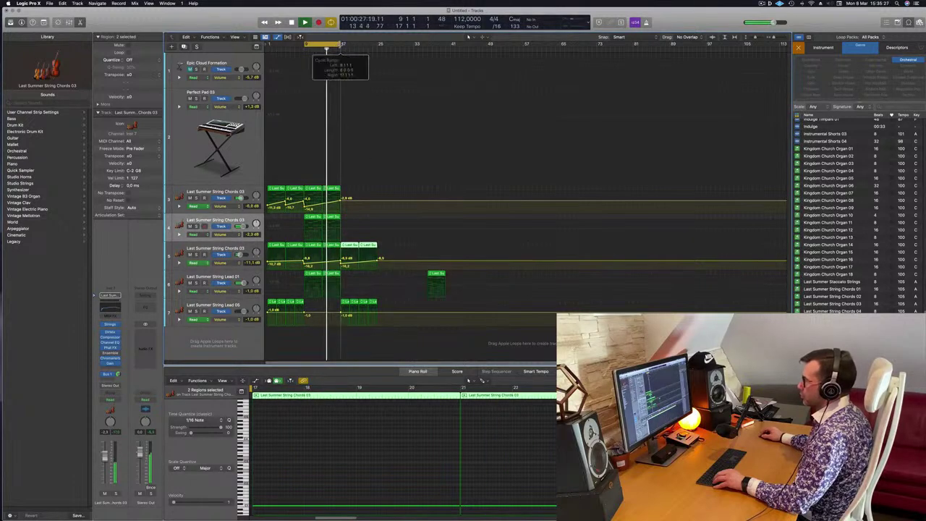
{"action": "left_click_drag", "start_coordinate": [341, 45], "coordinate": [378, 44]}
{"action": "scroll", "coordinate": [322, 167], "scroll_direction": "left", "scroll_amount": 2}
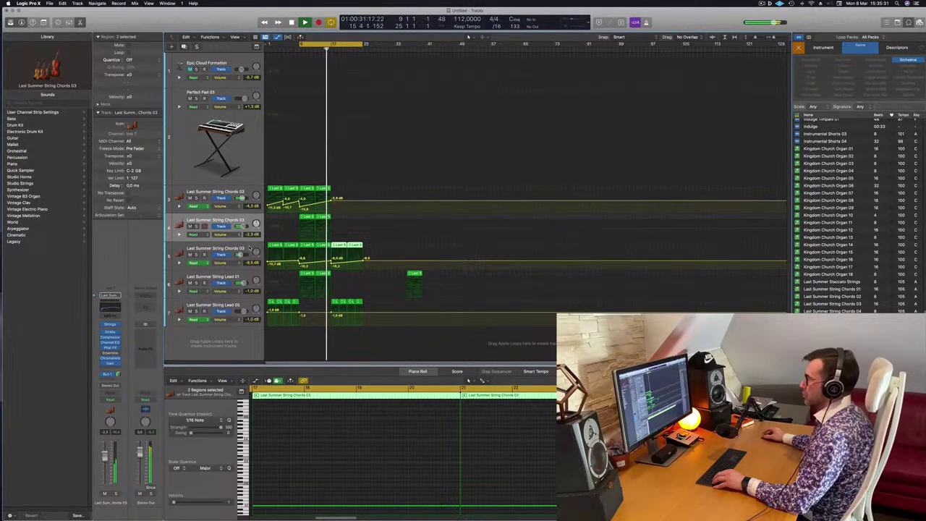
- Duplicate the String Ensemble chords track and place a copy of its second region on the new track at bar 17
{"action": "left_click", "coordinate": [249, 249]}
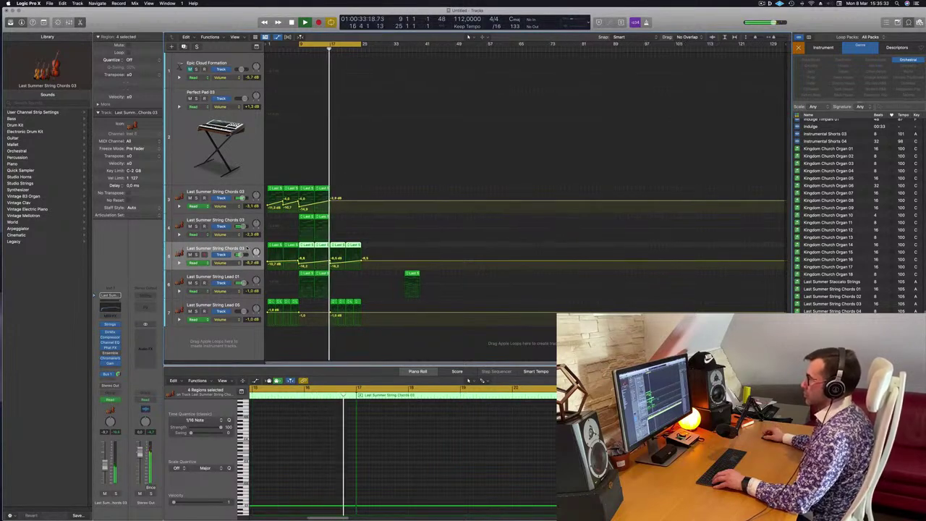
{"action": "key", "text": "super+Right"}
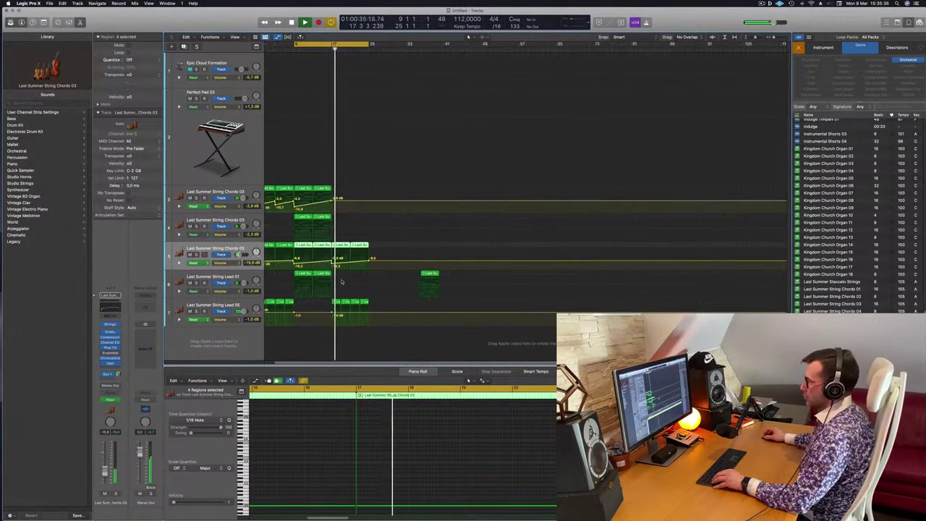
{"action": "scroll", "coordinate": [371, 290], "scroll_direction": "right", "scroll_amount": 2}
{"action": "scroll", "coordinate": [375, 290], "scroll_direction": "left", "scroll_amount": 1}
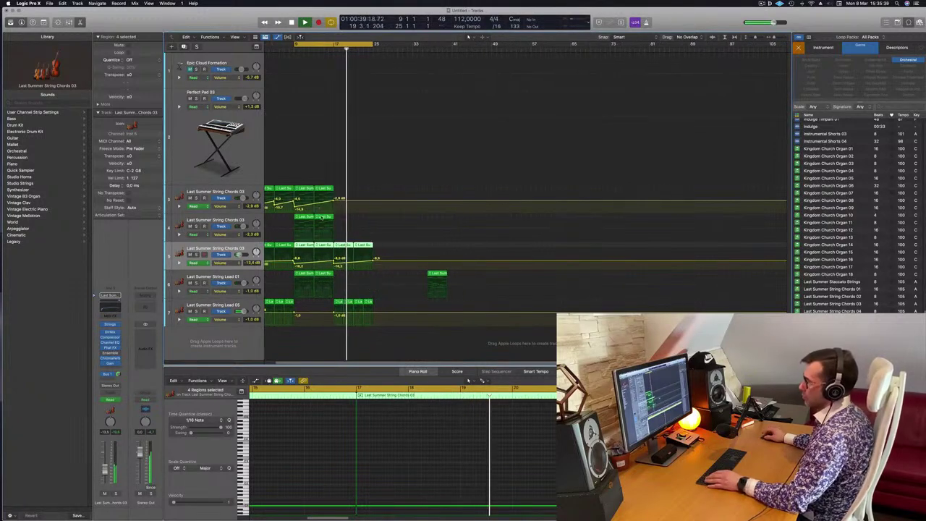
{"action": "left_click", "coordinate": [253, 214]}
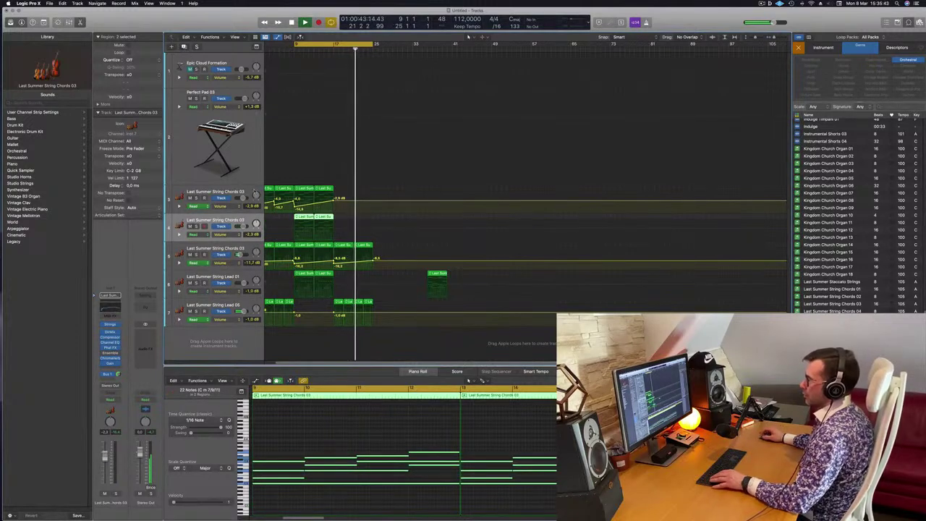
{"action": "key", "text": "super+d"}
{"action": "left_click", "coordinate": [328, 217]}
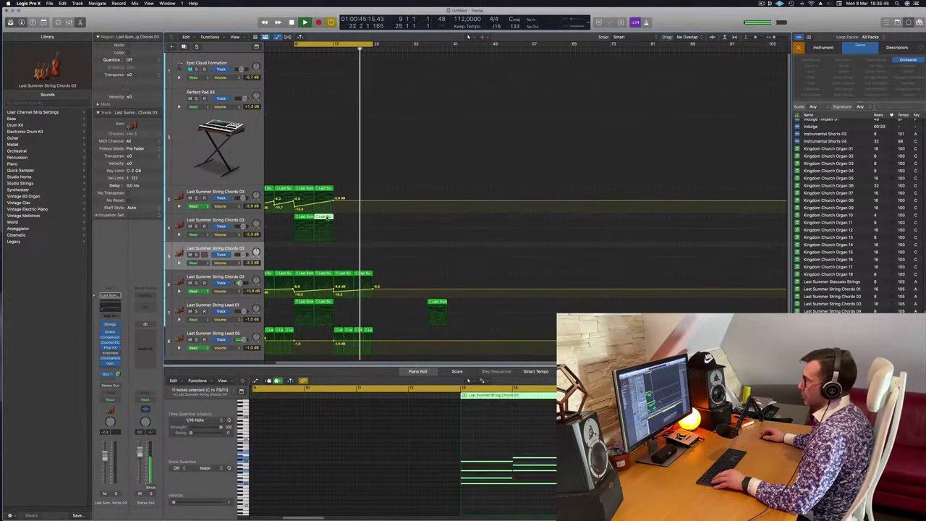
{"action": "left_click_drag", "start_coordinate": [328, 217], "coordinate": [348, 246]}
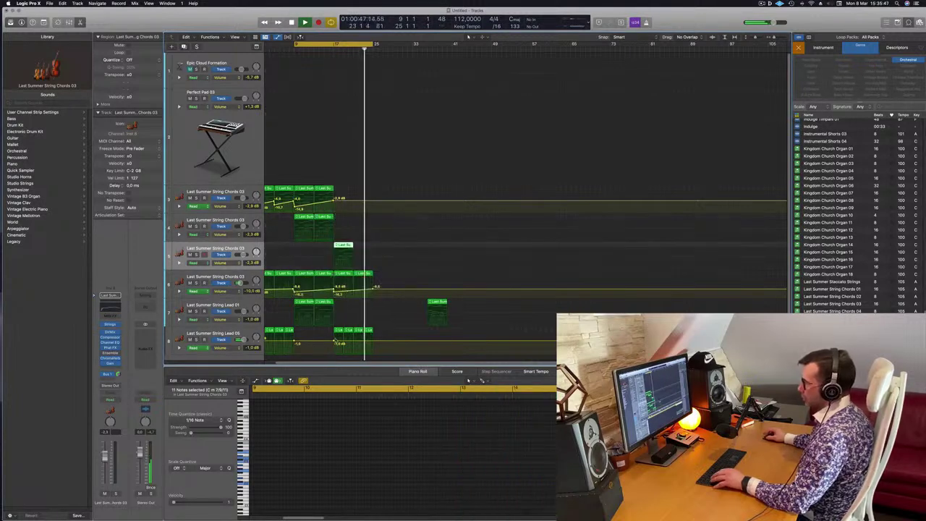
- Delete the lower chord notes from the copied region at bar 17, keeping only the top voice
{"action": "key", "text": "e"}
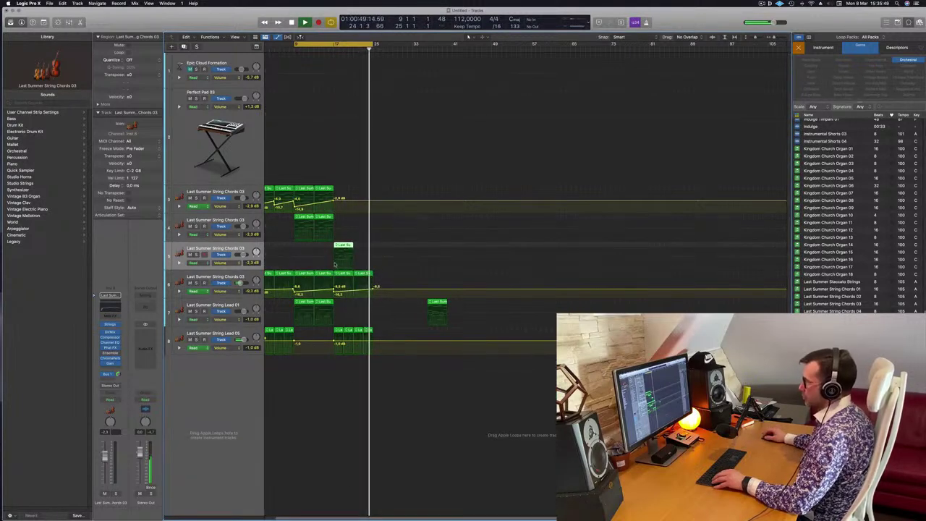
{"action": "key", "text": "e"}
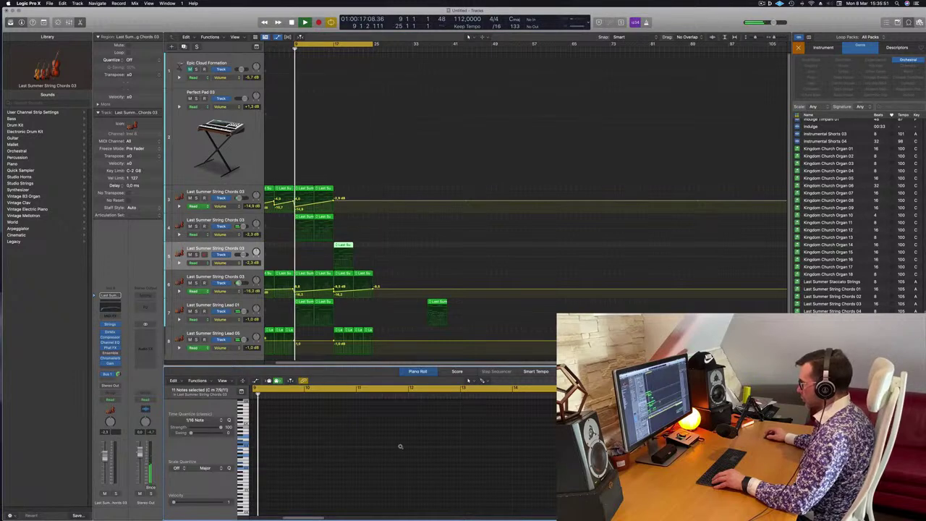
{"action": "scroll", "coordinate": [400, 446], "scroll_direction": "down", "scroll_amount": 1}
{"action": "scroll", "coordinate": [400, 446], "scroll_direction": "right", "scroll_amount": 5}
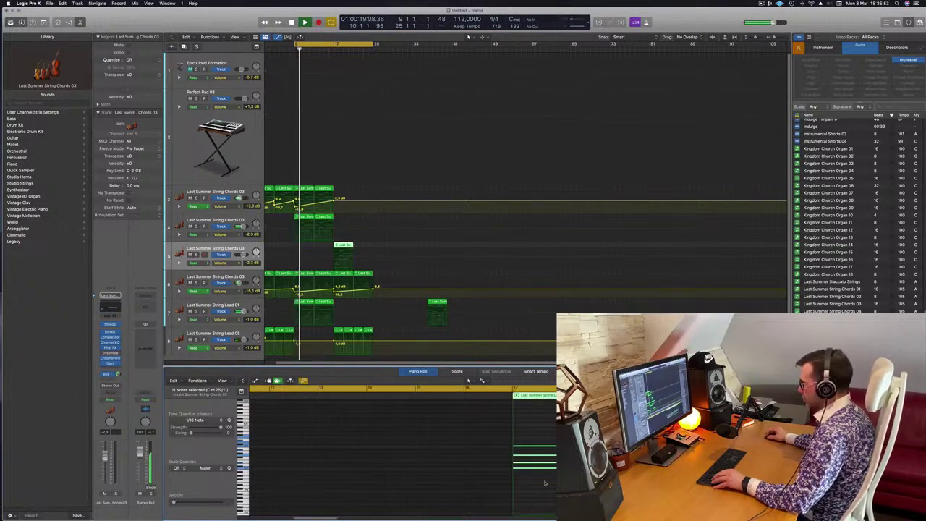
{"action": "left_click_drag", "start_coordinate": [543, 490], "coordinate": [555, 449]}
{"action": "key", "text": "BackSpace"}
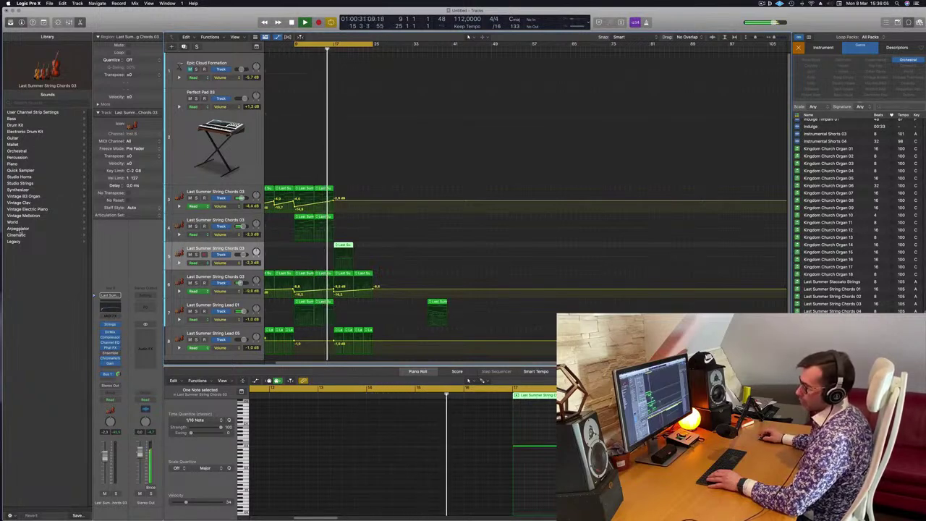
- Load the French Horn Solo patch from Orchestral Brass on the new track and play from bar 17
{"action": "left_click", "coordinate": [19, 151]}
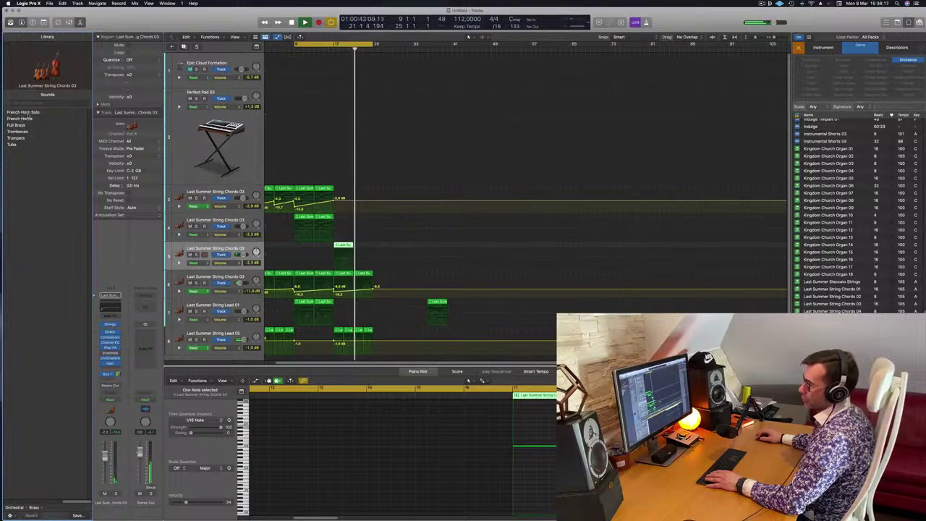
{"action": "key", "text": "space"}
{"action": "left_click", "coordinate": [329, 49]}
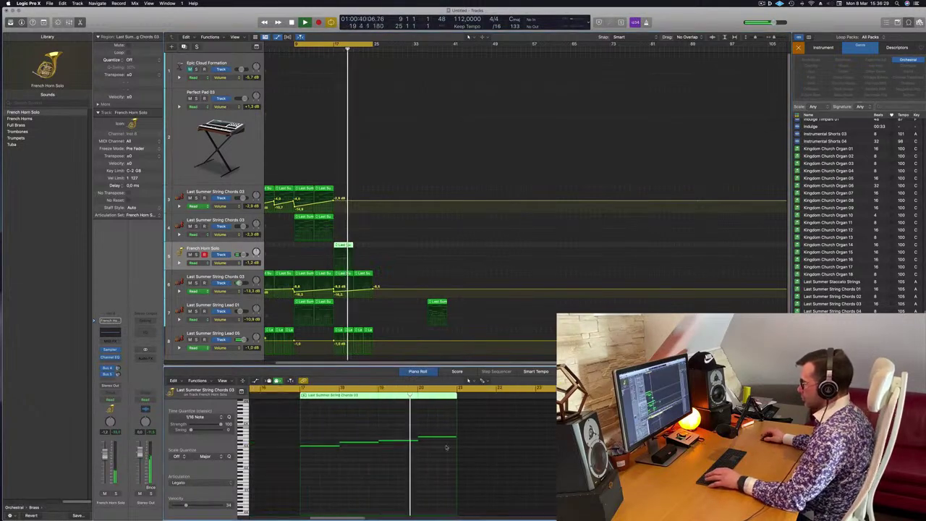
- Transpose all four notes of the horn region up one octave
{"action": "scroll", "coordinate": [443, 446], "scroll_direction": "left", "scroll_amount": 1}
{"action": "left_click_drag", "start_coordinate": [330, 428], "coordinate": [536, 497]}
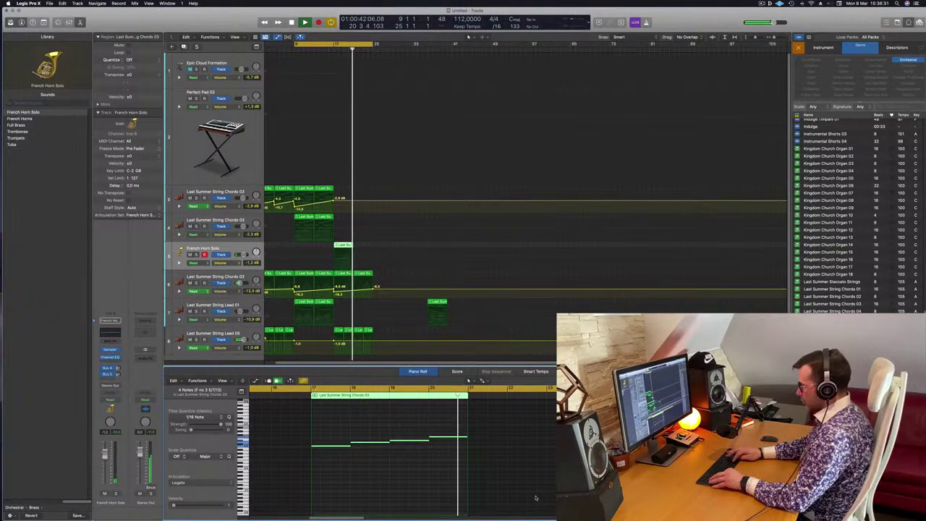
{"action": "key", "text": "alt+shift+Down"}
{"action": "key", "text": "alt+shift+Up"}
{"action": "key", "text": "alt+shift+Up"}
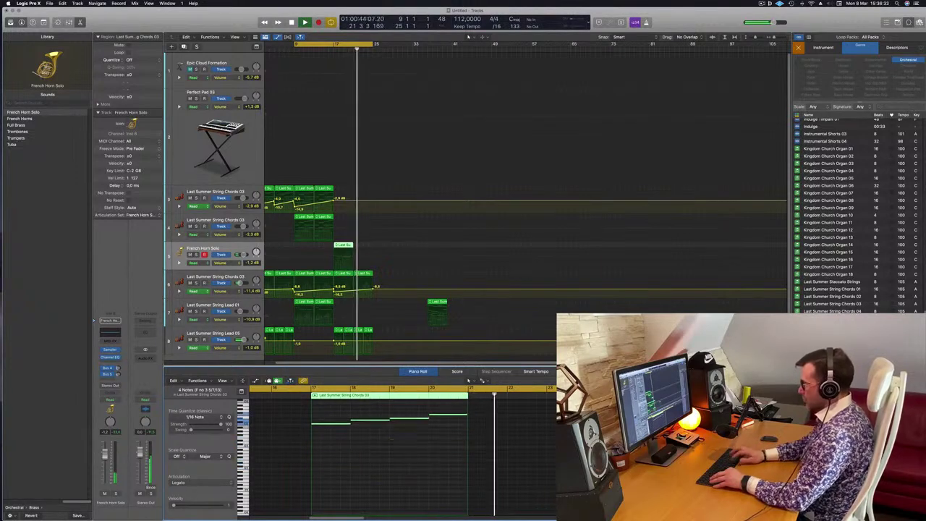
- Replace the French Horn Solo patch with French Horns, move the Sampler window aside and play from bar 17
{"action": "key", "text": "Return"}
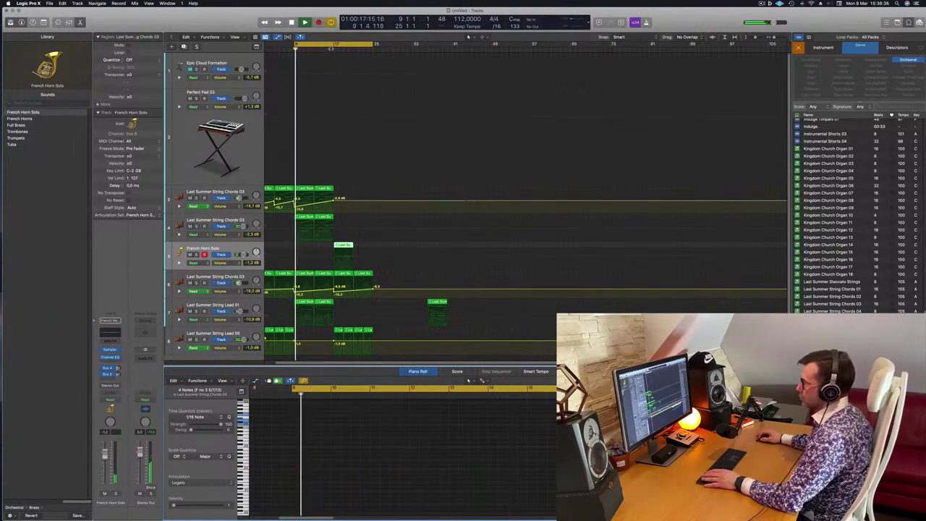
{"action": "key", "text": "space"}
{"action": "key", "text": "super+Left"}
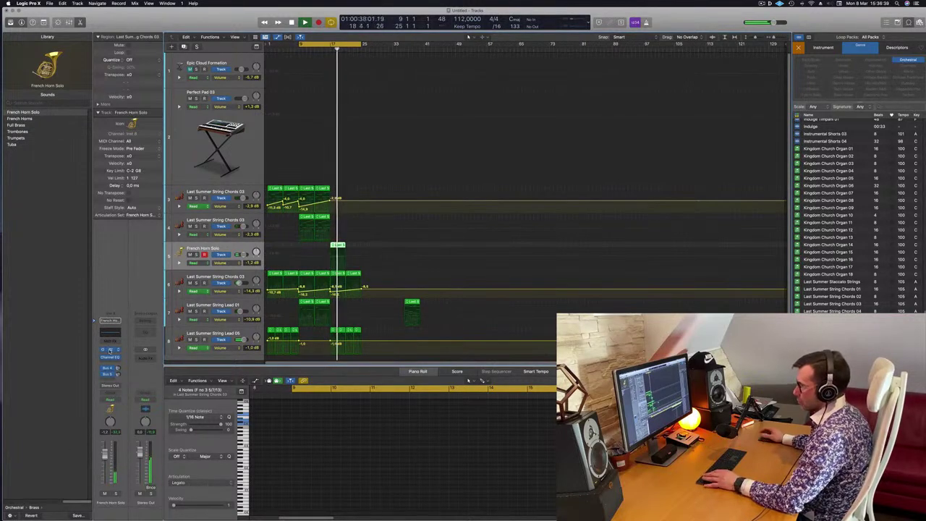
{"action": "key", "text": "v"}
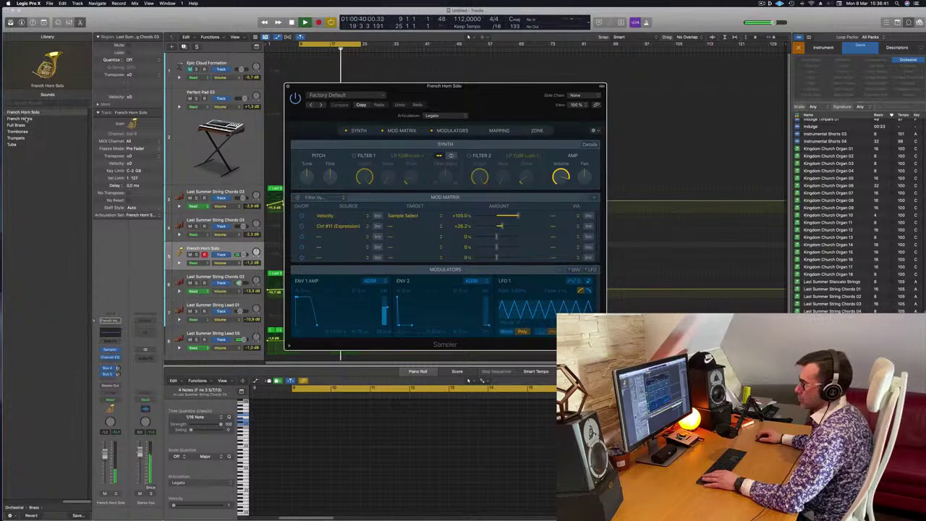
{"action": "left_click", "coordinate": [26, 120]}
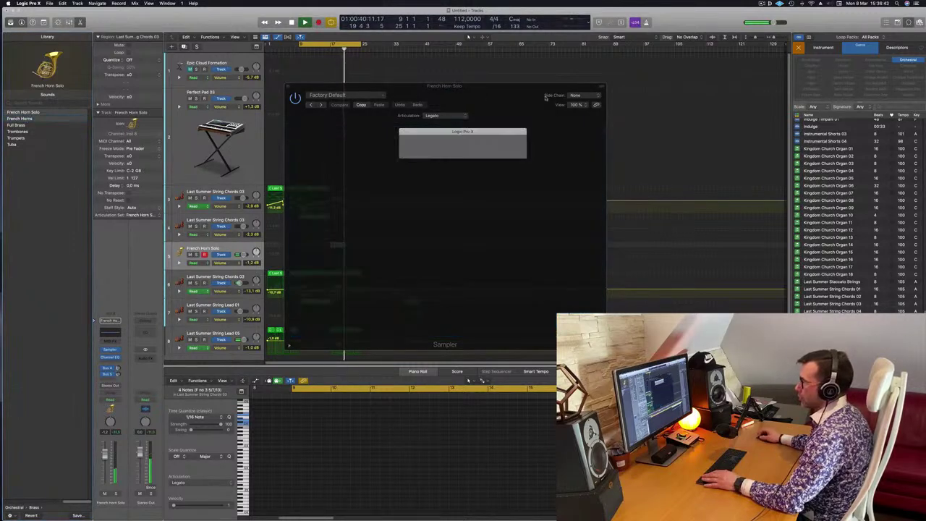
{"action": "left_click_drag", "start_coordinate": [354, 97], "coordinate": [797, 93]}
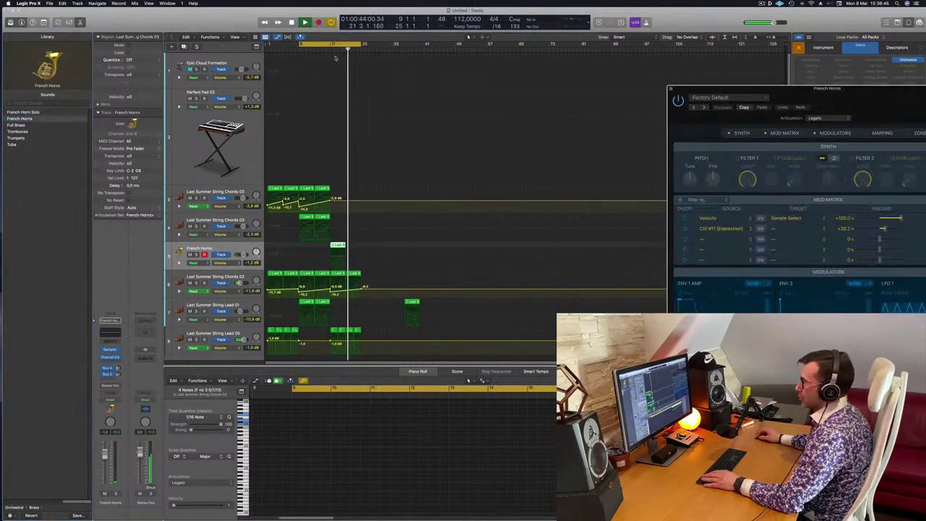
{"action": "left_click", "coordinate": [329, 49]}
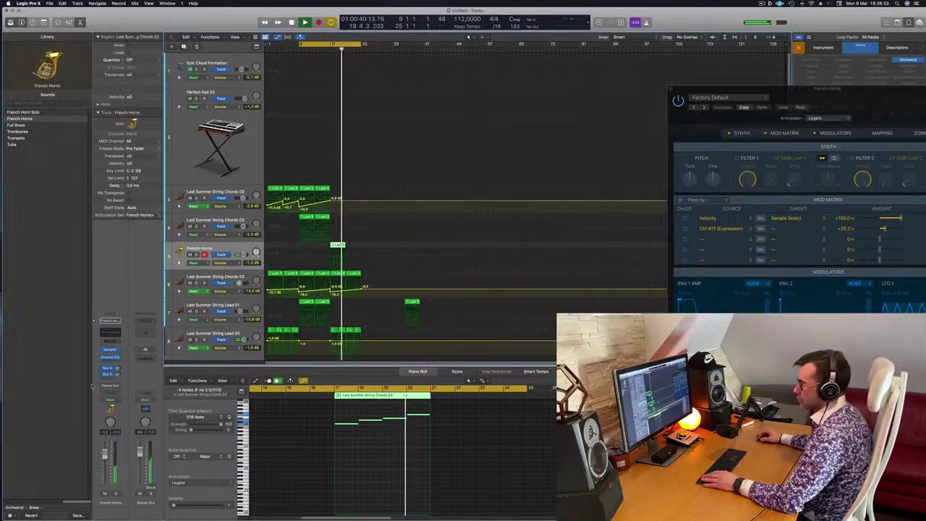
- Add a send from the French Horns track to Bus 1 (Aux 1)
{"action": "left_click", "coordinate": [105, 378]}
{"action": "mouse_move", "coordinate": [107, 389]}
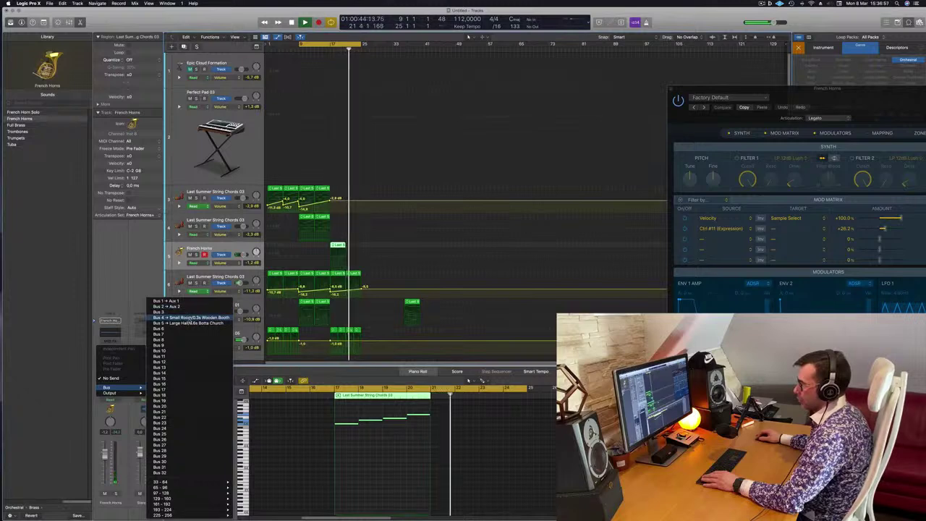
{"action": "left_click", "coordinate": [181, 301]}
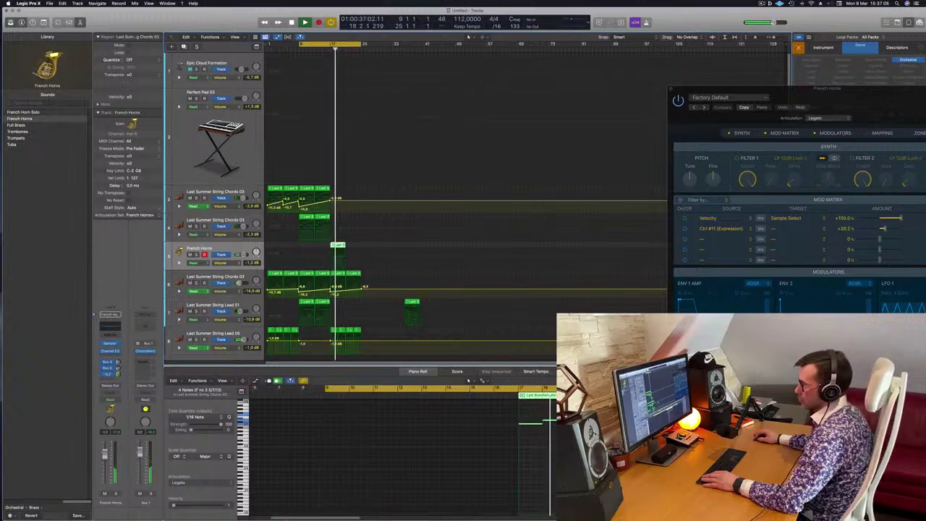
- Transpose the horn region's notes down one octave and set the French Horns track volume to +2.1 dB while soloing it from bar 17
{"action": "left_click_drag", "start_coordinate": [483, 411], "coordinate": [572, 455]}
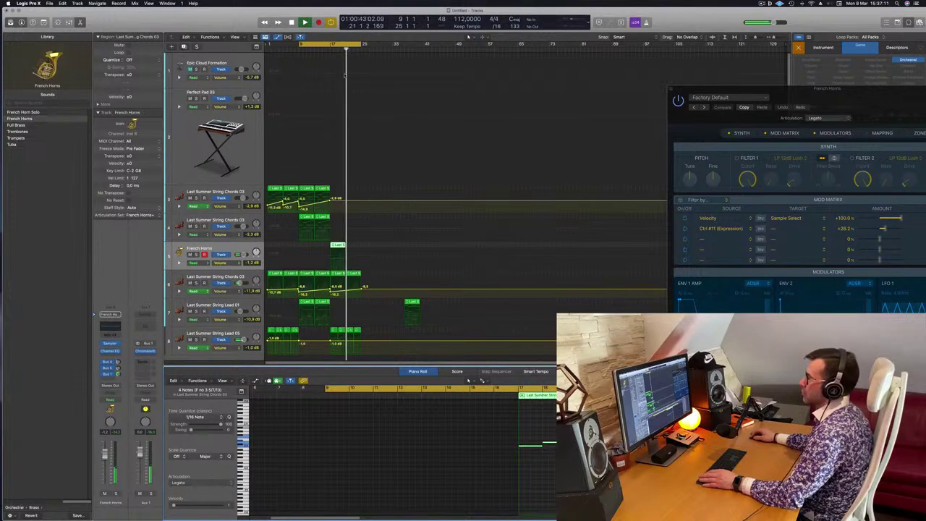
{"action": "left_click", "coordinate": [328, 50]}
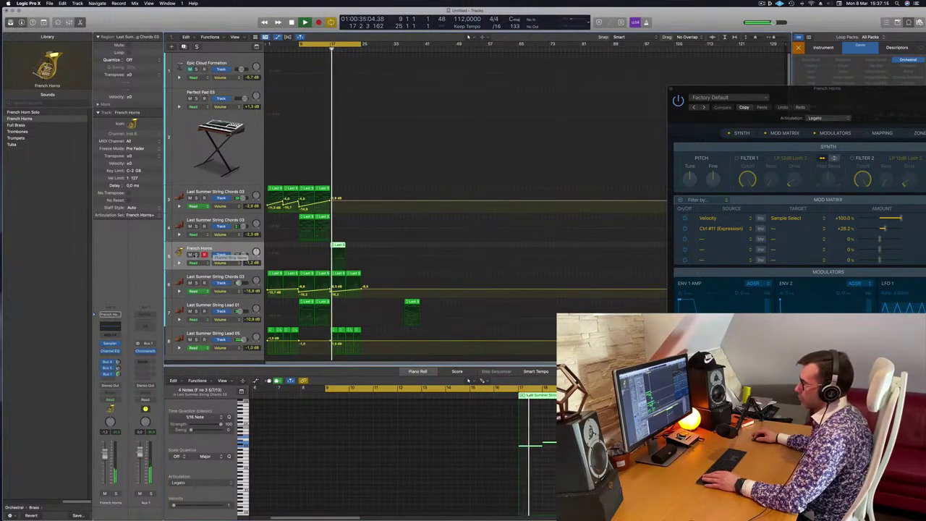
{"action": "left_click", "coordinate": [196, 254]}
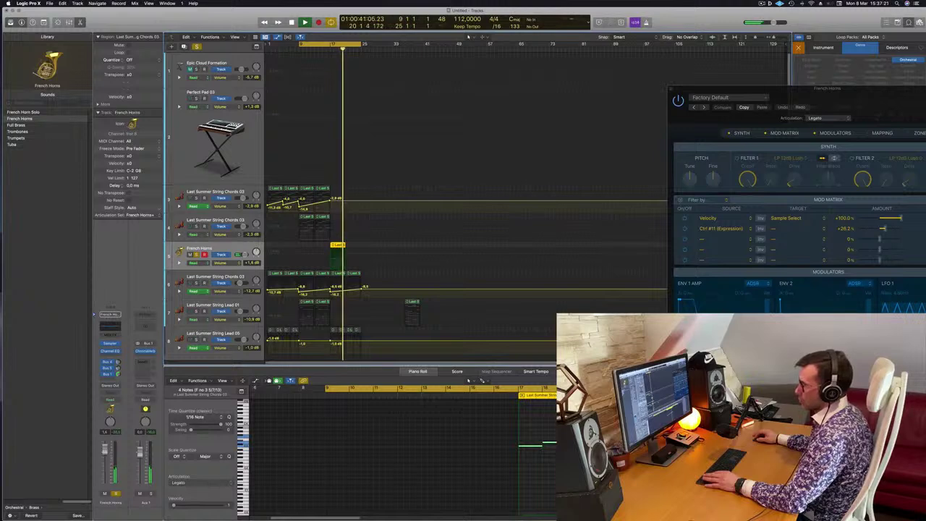
{"action": "left_click", "coordinate": [115, 494]}
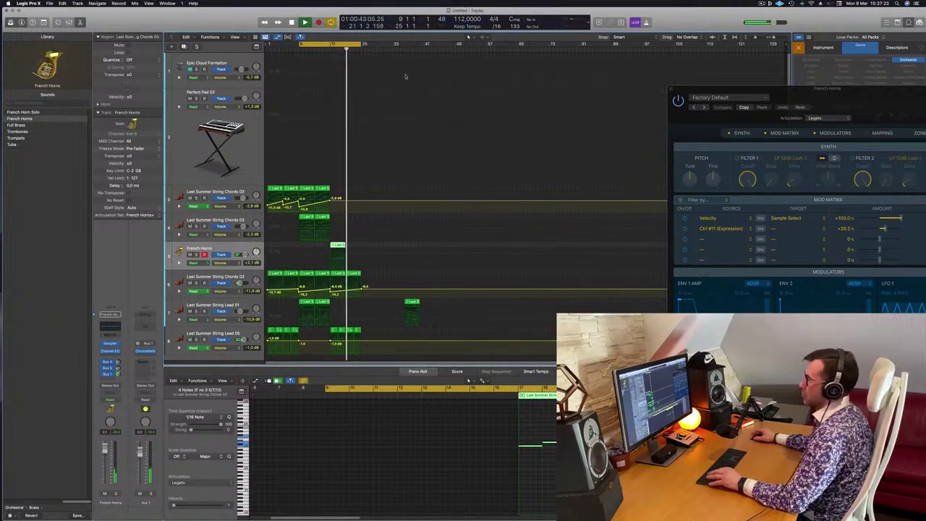
- Automate a French Horns volume swell from -5.2 dB at bar 17 to +2.1 dB at bar 25 and copy the horn region to bar 21
{"action": "left_click", "coordinate": [338, 254]}
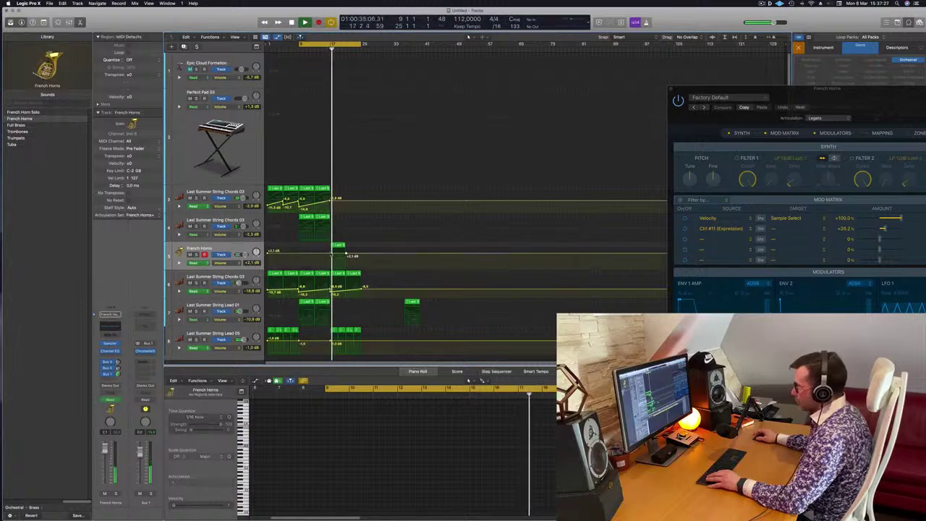
{"action": "left_click_drag", "start_coordinate": [330, 256], "coordinate": [353, 251]}
{"action": "left_click", "coordinate": [336, 245]}
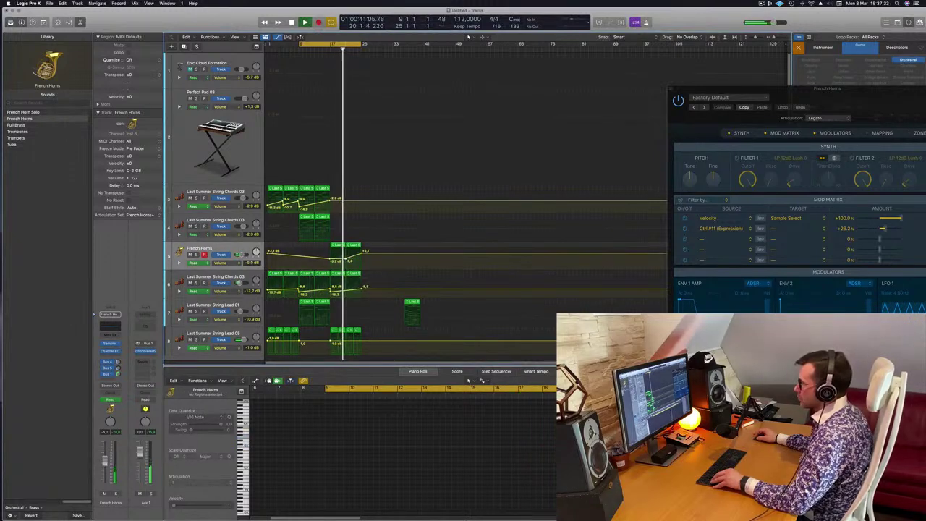
{"action": "left_click_drag", "start_coordinate": [807, 97], "coordinate": [428, 124]}
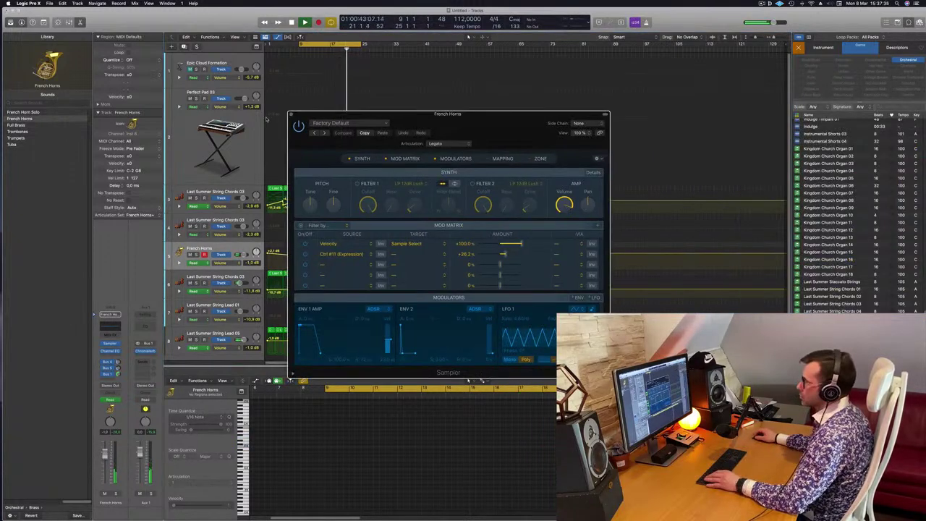
{"action": "key", "text": "super+w"}
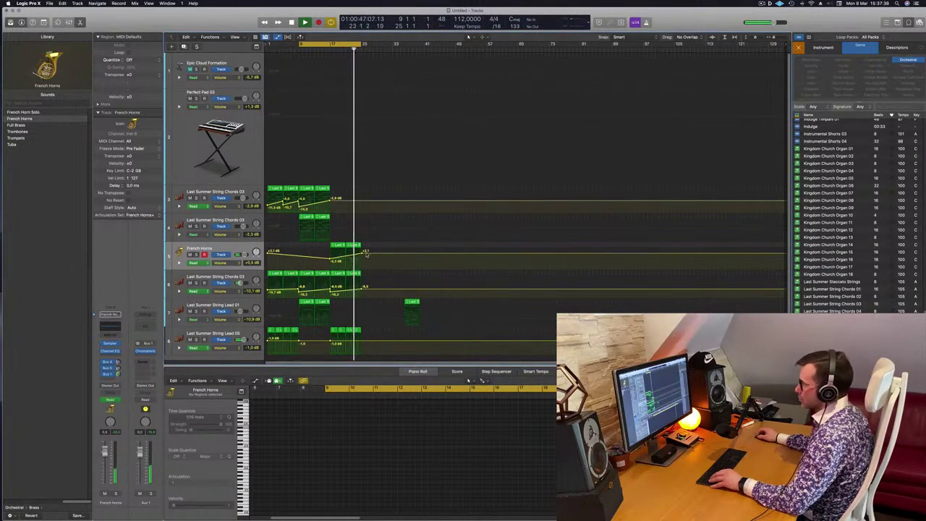
- Raise the end of the French Horns swell slightly and add a volume swell from bar 17 to bar 25 on Last Summer String Lead 05
{"action": "left_click_drag", "start_coordinate": [365, 251], "coordinate": [364, 253]}
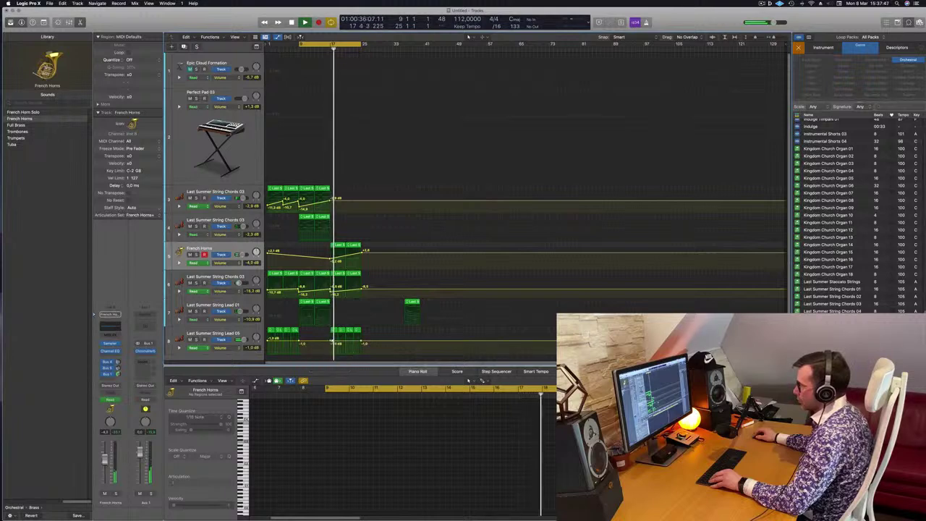
{"action": "left_click_drag", "start_coordinate": [332, 340], "coordinate": [332, 344]}
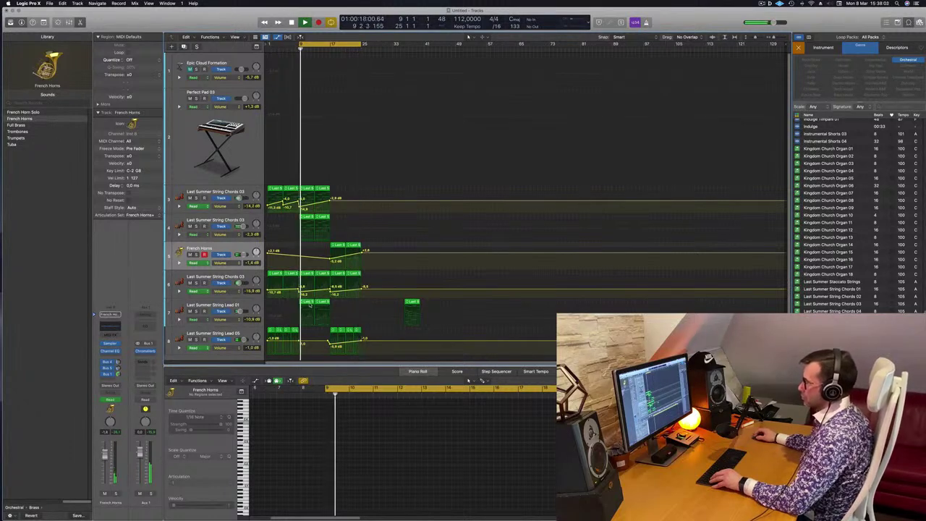
- Solo Last Summer String Lead 01 briefly to audition it from its first region, unsolo it and select the track
{"action": "left_click", "coordinate": [306, 303]}
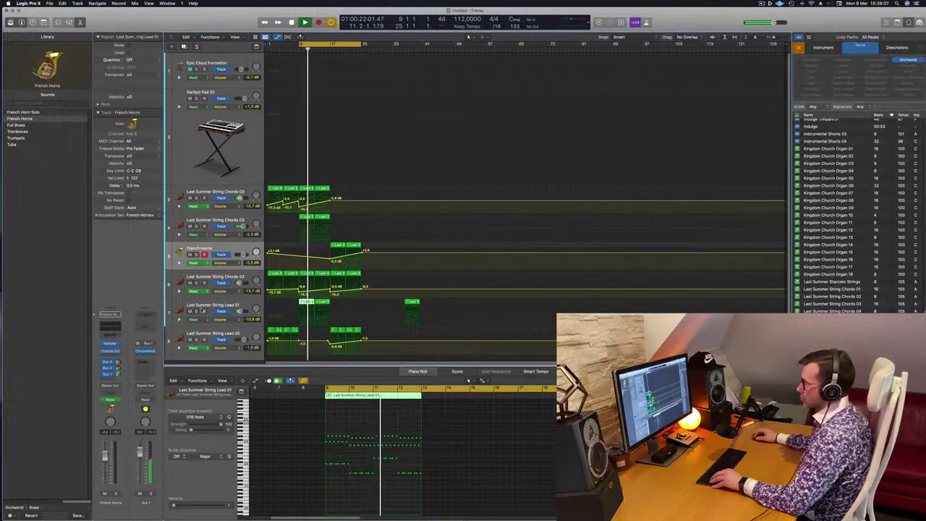
{"action": "left_click", "coordinate": [196, 311]}
{"action": "left_click", "coordinate": [196, 311]}
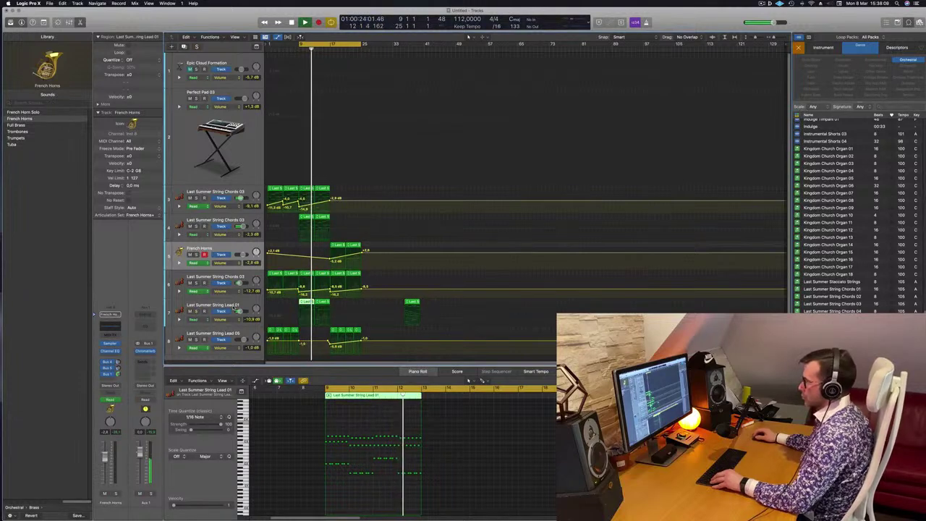
{"action": "left_click", "coordinate": [233, 306]}
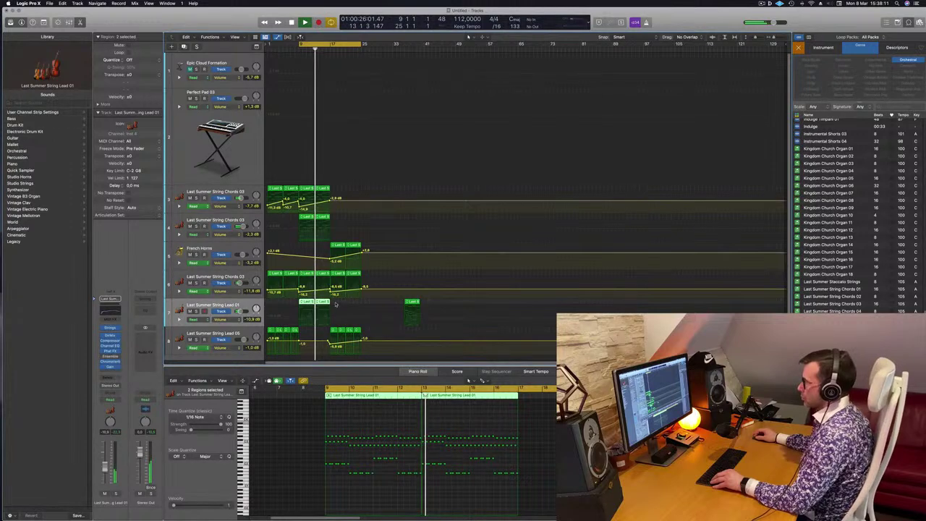
- Copy the bar 17–24 regions and a String Lead 01 region to bar 25, and extend the cycle range to bar 34
{"action": "left_click_drag", "start_coordinate": [368, 245], "coordinate": [335, 346]}
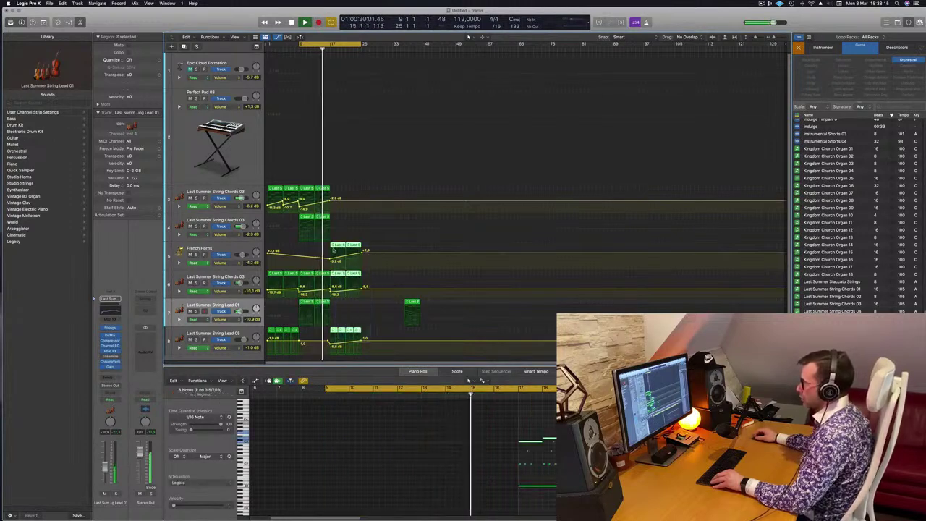
{"action": "left_click_drag", "start_coordinate": [345, 246], "coordinate": [371, 248]}
{"action": "left_click_drag", "start_coordinate": [321, 304], "coordinate": [368, 308]}
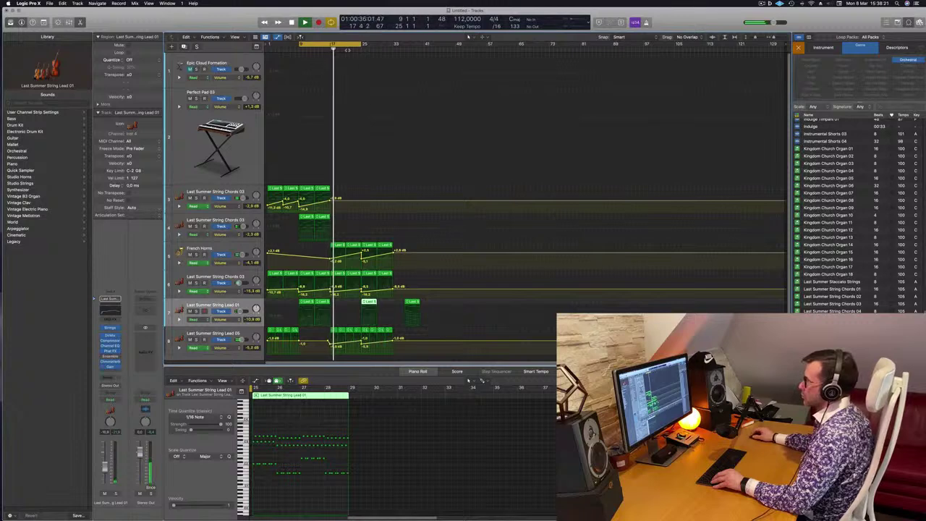
{"action": "left_click_drag", "start_coordinate": [357, 47], "coordinate": [396, 46]}
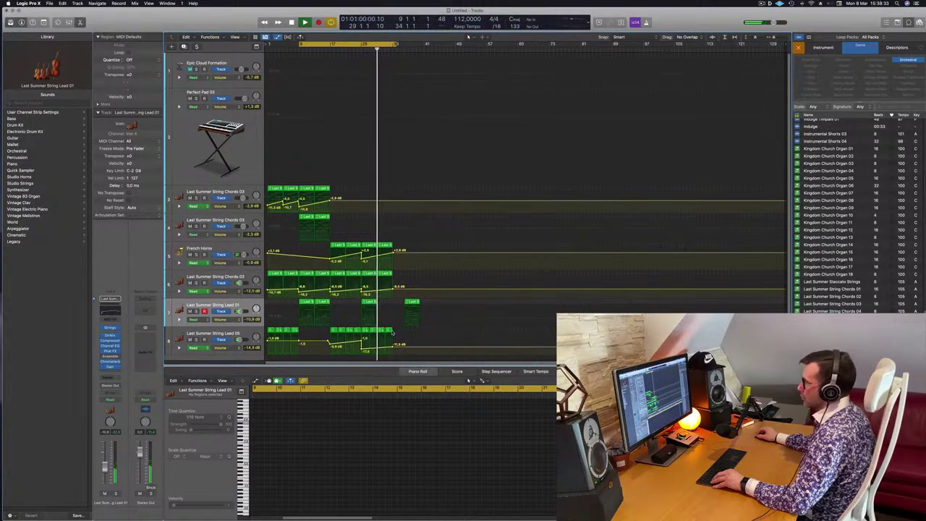
- Delete the Last Summer String Lead 05 regions from bar 25 onward and play from just before bar 25
{"action": "left_click_drag", "start_coordinate": [395, 332], "coordinate": [364, 335]}
{"action": "key", "text": "BackSpace"}
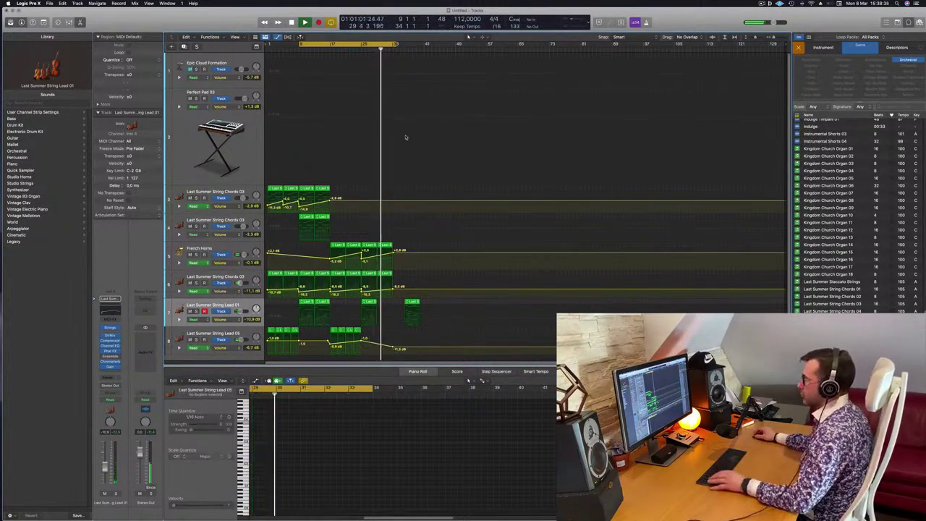
{"action": "left_click", "coordinate": [357, 49]}
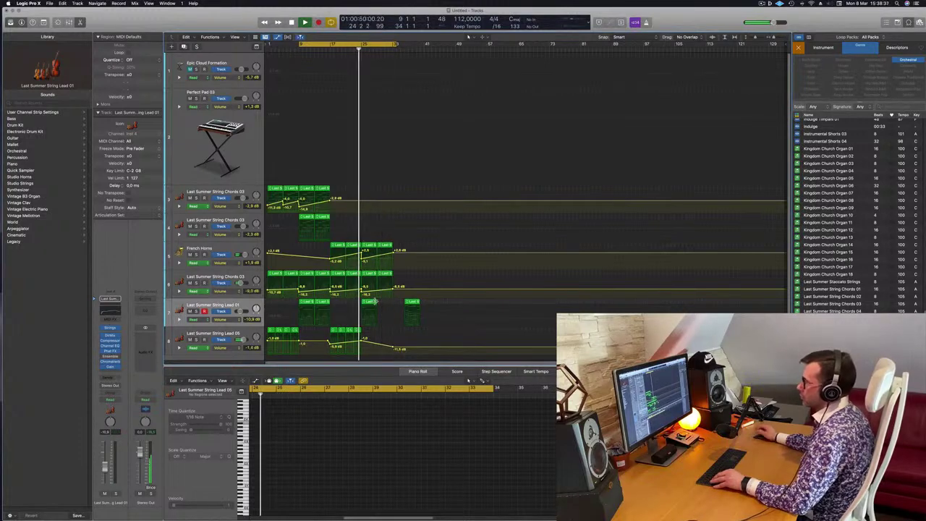
- Copy the String Lead 01 region from bar 25 to bar 29 and briefly solo the track to check it
{"action": "left_click", "coordinate": [369, 302]}
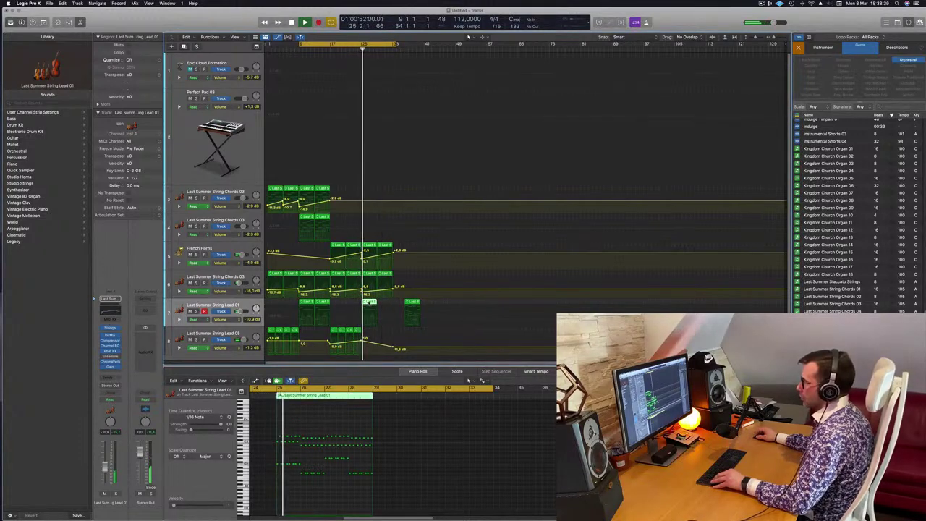
{"action": "left_click_drag", "start_coordinate": [369, 302], "coordinate": [384, 309]}
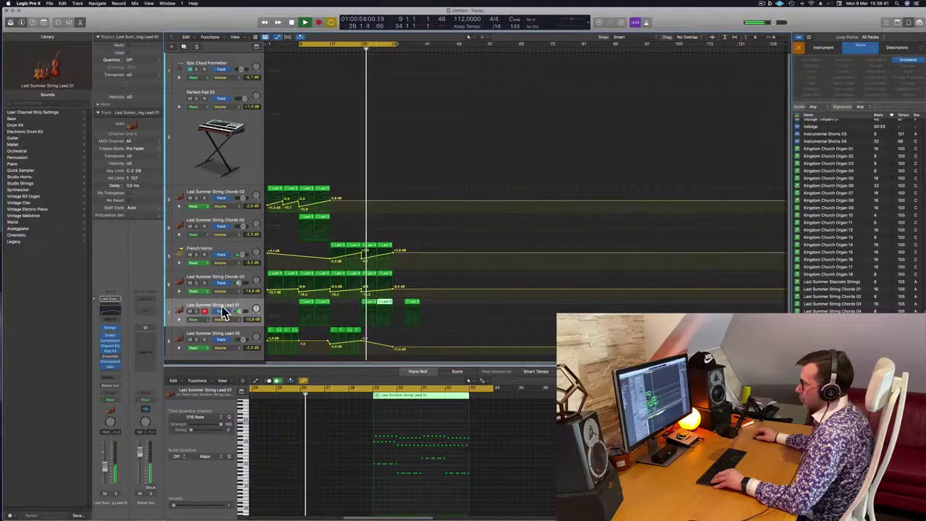
{"action": "left_click", "coordinate": [196, 312]}
{"action": "left_click", "coordinate": [196, 311]}
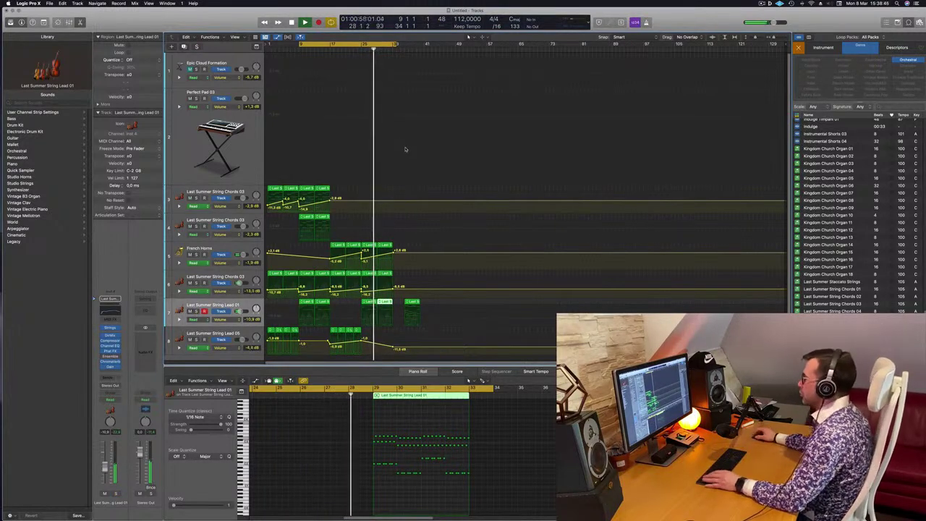
- Audition the Last Summer String Chords 01 and 02 loops and play the arrangement from bar 9
{"action": "left_click", "coordinate": [831, 289]}
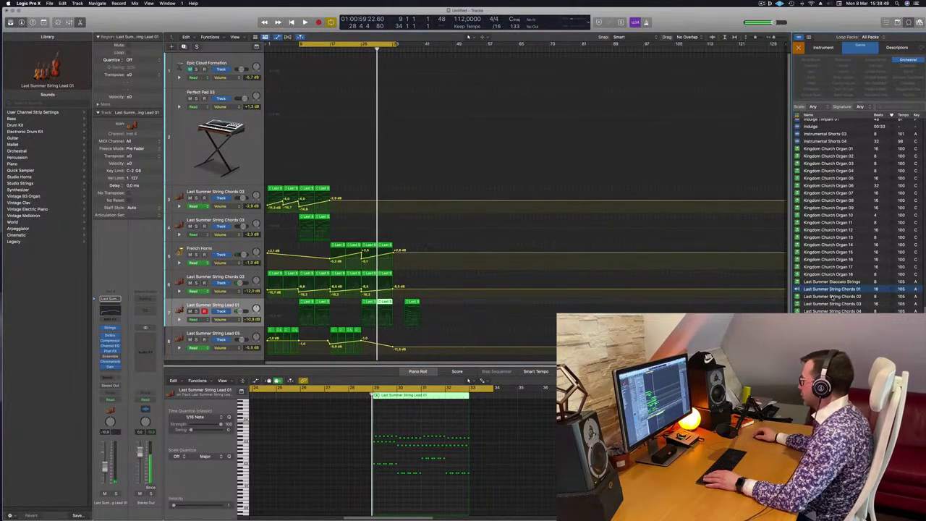
{"action": "left_click", "coordinate": [832, 296]}
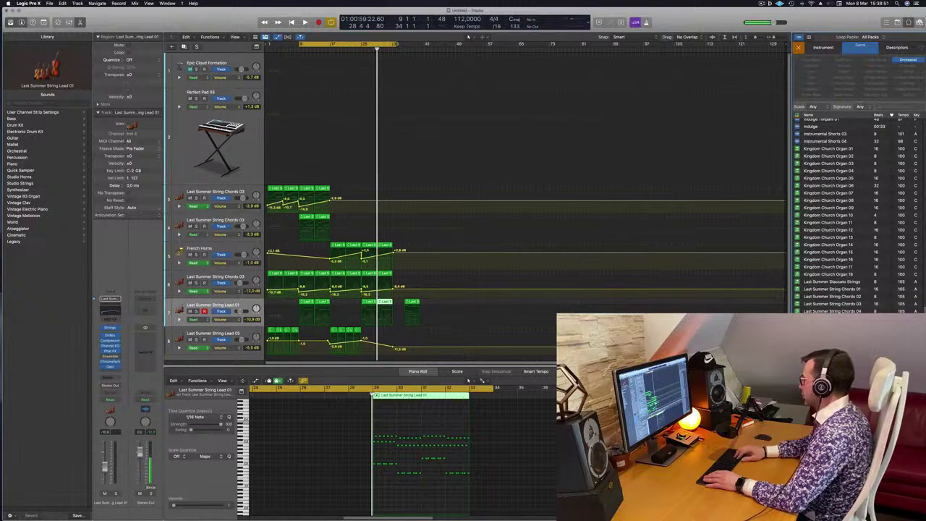
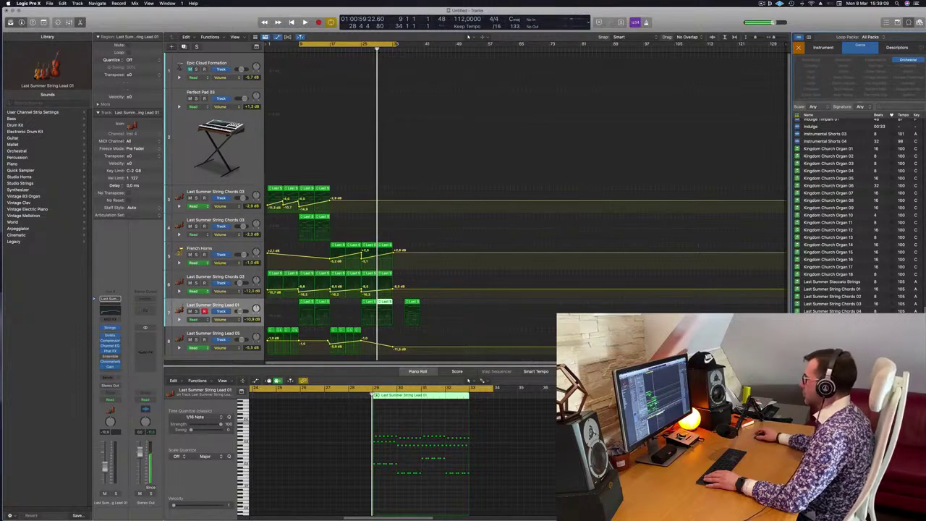
{"action": "key", "text": "space"}
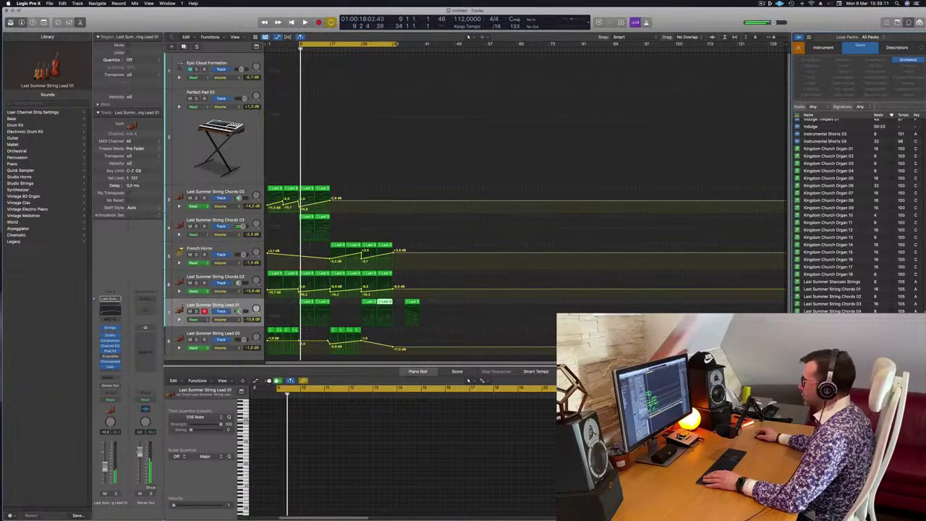
- Add the Last Summer String Lead 02 loop on a new track at bar 33 and play the arrangement
{"action": "left_click_drag", "start_coordinate": [806, 348], "coordinate": [393, 353]}
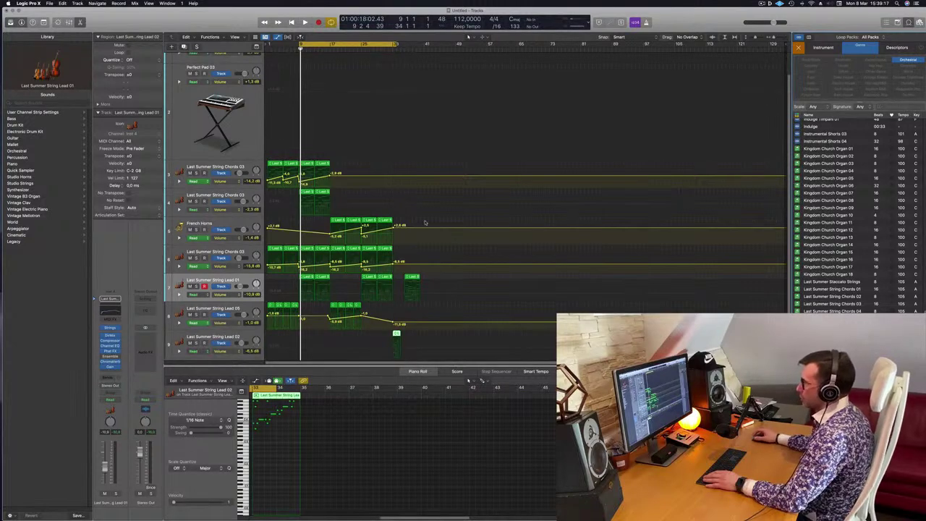
{"action": "key", "text": "space"}
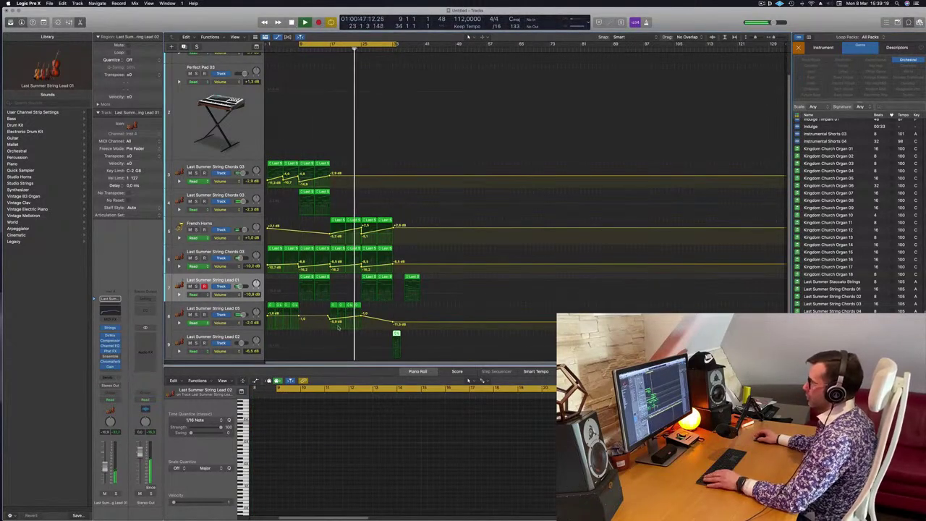
- Place two consecutive Last Summer String Lead 02 regions between bars 29 and 33, and rewind playback to about bar 24
{"action": "left_click_drag", "start_coordinate": [397, 335], "coordinate": [365, 338]}
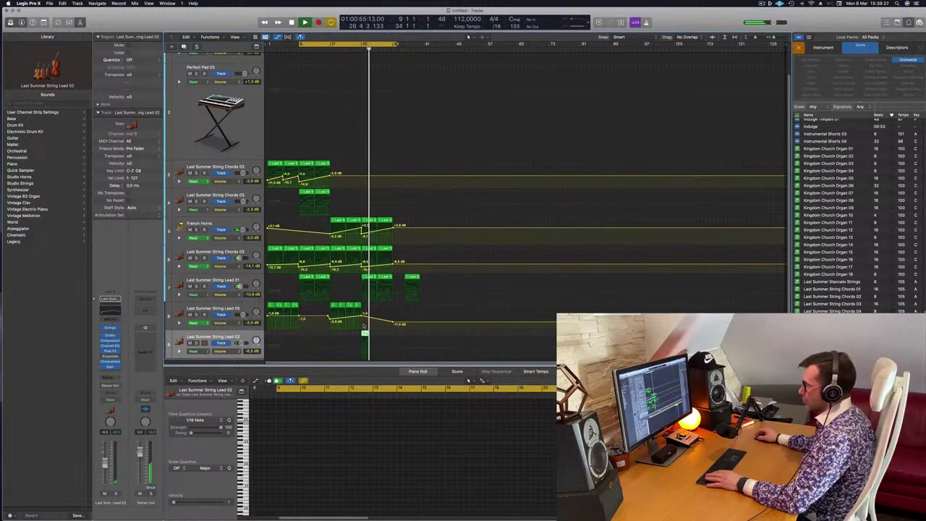
{"action": "left_click_drag", "start_coordinate": [364, 333], "coordinate": [380, 334]}
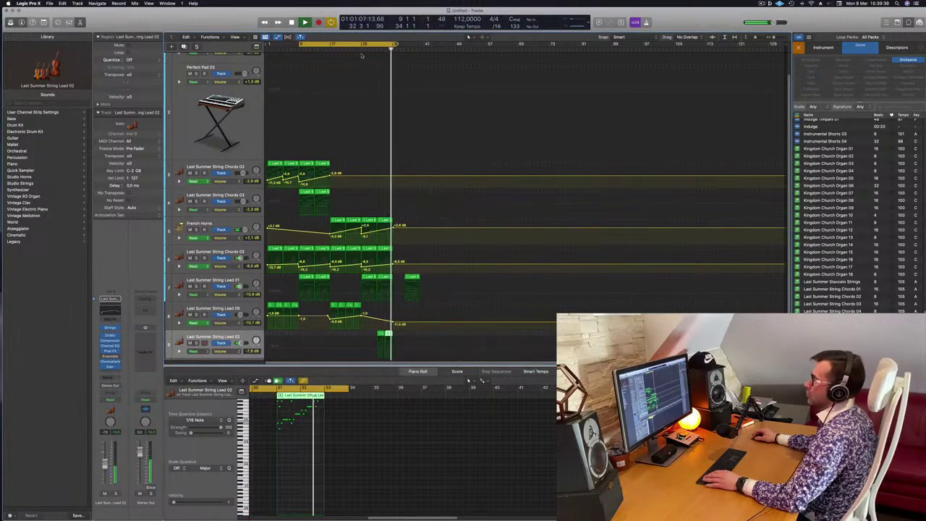
{"action": "key", "text": "comma"}
{"action": "key", "text": "comma"}
{"action": "key", "text": "comma"}
{"action": "key", "text": "comma"}
{"action": "key", "text": "comma"}
{"action": "key", "text": "comma"}
{"action": "key", "text": "comma"}
{"action": "key", "text": "comma"}
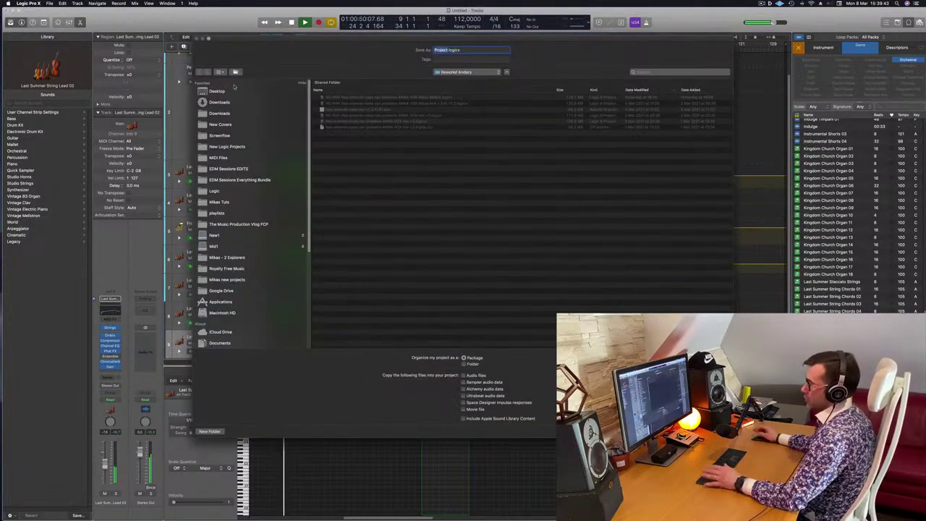
- Save the project as "Episode 217" in the New Logic Projects folder
{"action": "left_click", "coordinate": [225, 147]}
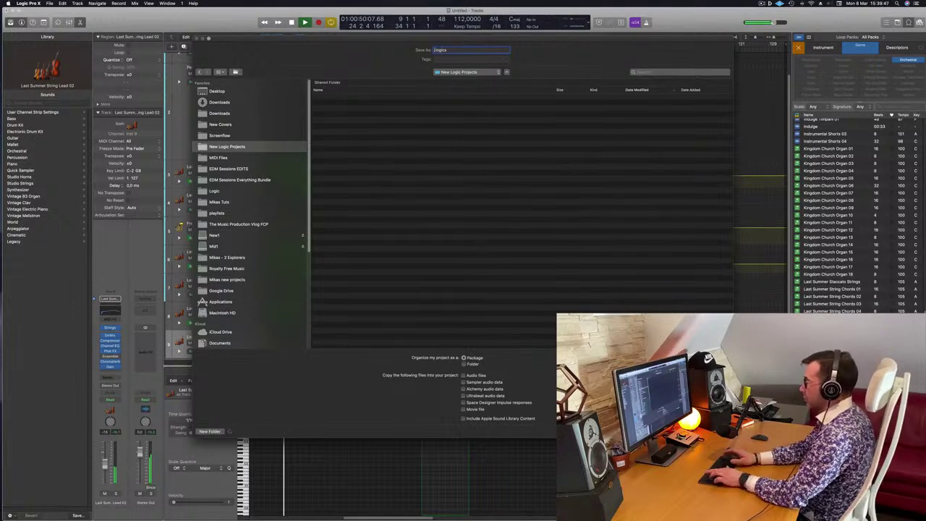
{"action": "type", "text": "Episode 21"}
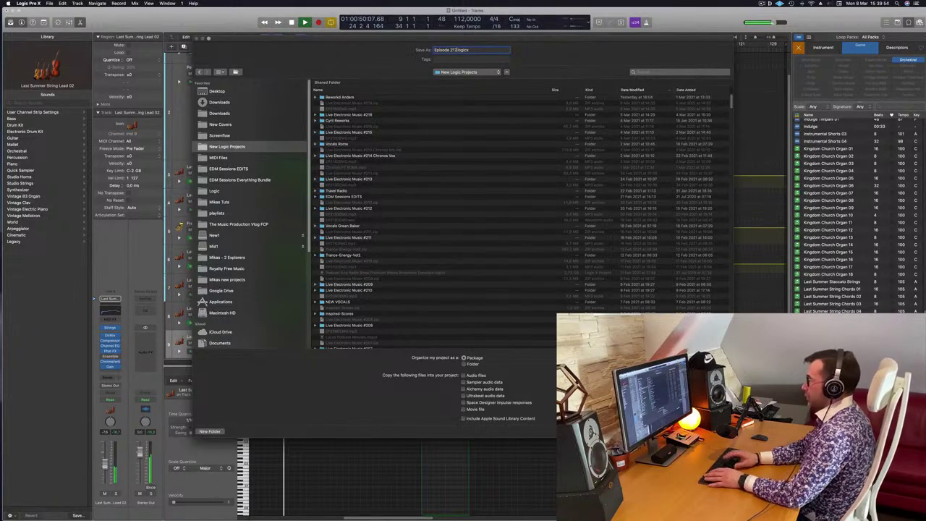
{"action": "key", "text": "Return"}
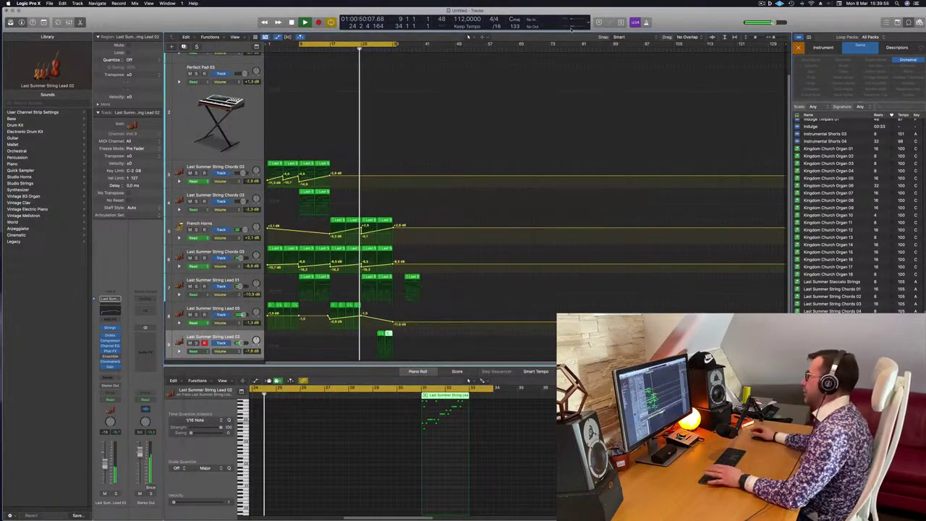
- Play the arrangement from bar 25 and inspect the second region on the lower Last Summer String Chords 03 track 4
{"action": "key", "text": "space"}
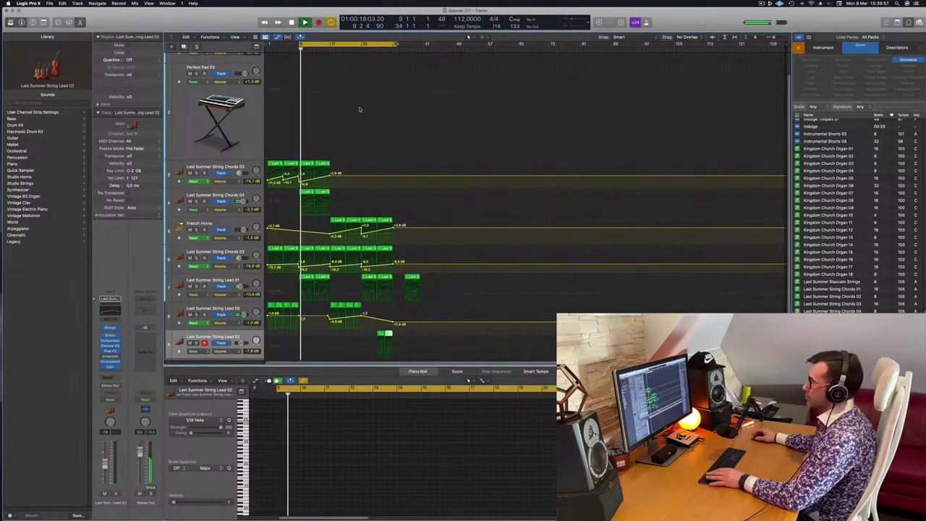
{"action": "scroll", "coordinate": [360, 109], "scroll_direction": "up", "scroll_amount": 1}
{"action": "scroll", "coordinate": [360, 109], "scroll_direction": "up", "scroll_amount": 1}
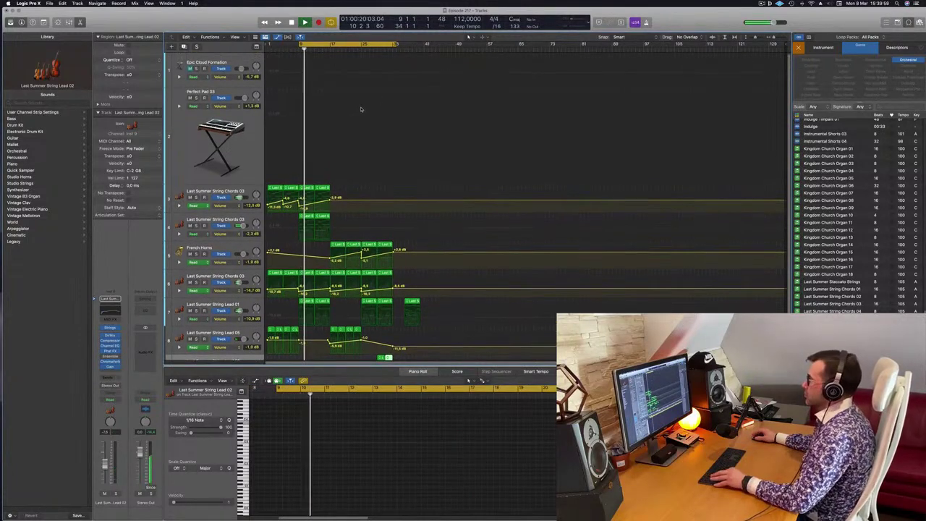
{"action": "scroll", "coordinate": [360, 105], "scroll_direction": "down", "scroll_amount": 1}
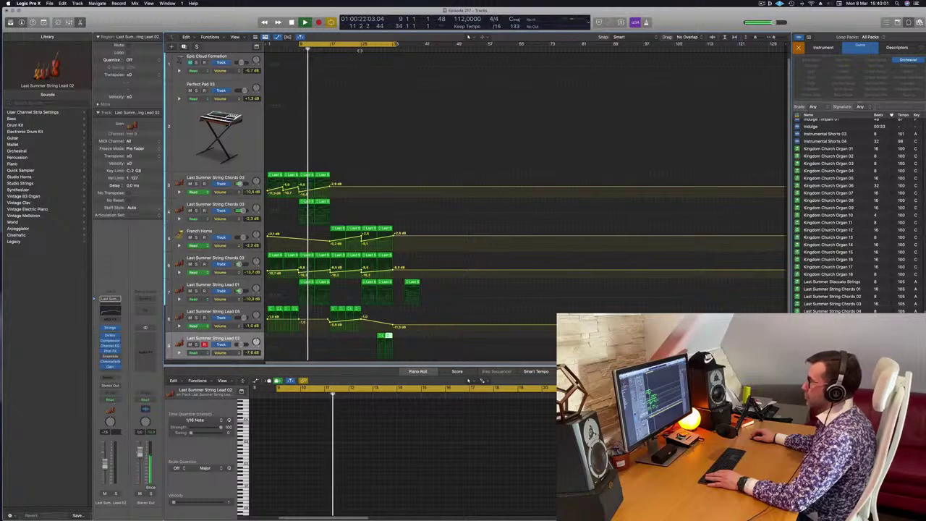
{"action": "left_click", "coordinate": [362, 48]}
{"action": "scroll", "coordinate": [380, 225], "scroll_direction": "up", "scroll_amount": 2}
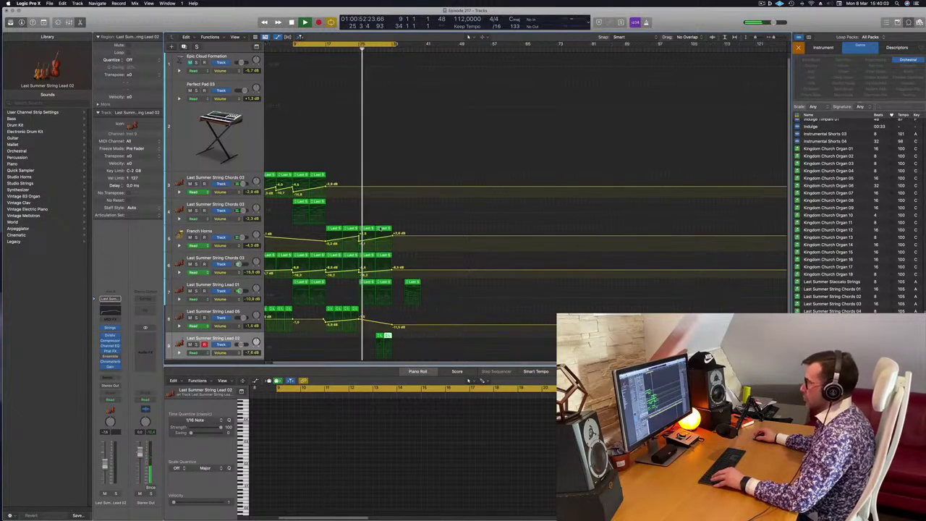
{"action": "scroll", "coordinate": [379, 225], "scroll_direction": "right", "scroll_amount": 1}
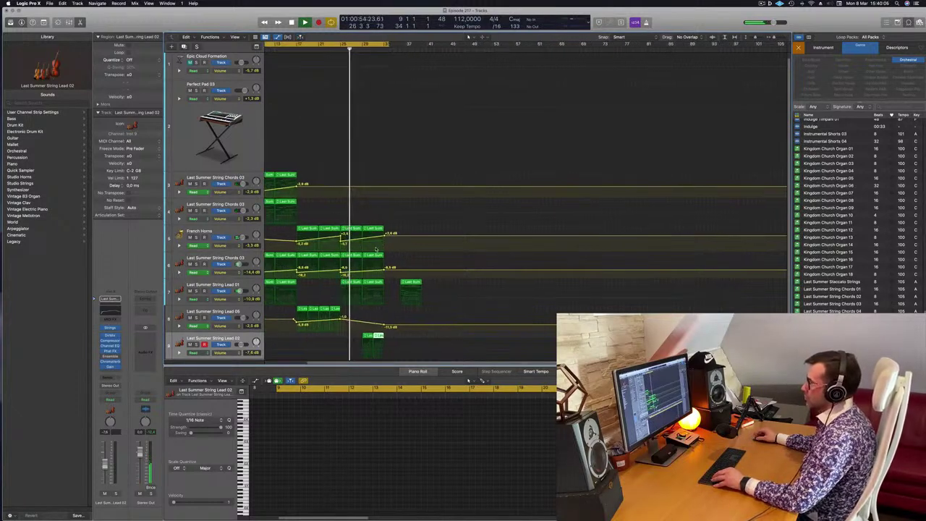
{"action": "scroll", "coordinate": [399, 246], "scroll_direction": "left", "scroll_amount": 1}
{"action": "scroll", "coordinate": [399, 248], "scroll_direction": "left", "scroll_amount": 3}
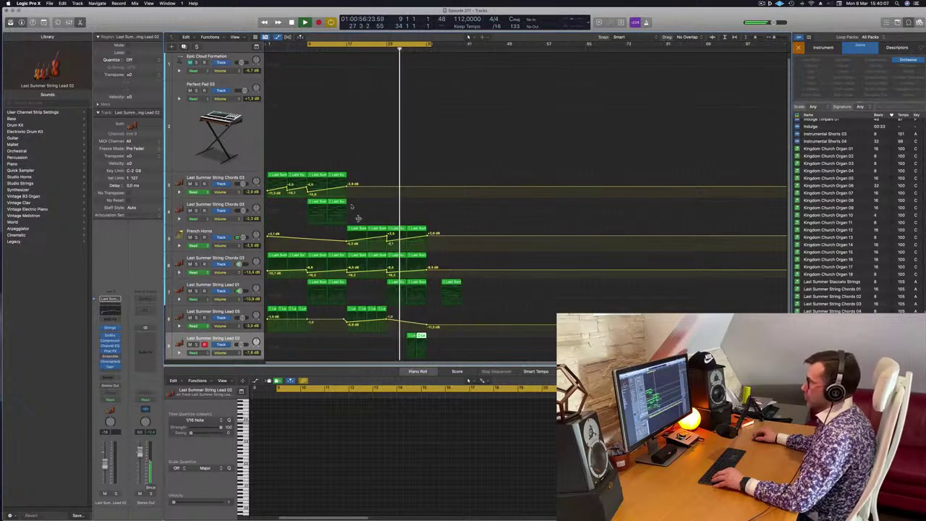
{"action": "left_click", "coordinate": [337, 202]}
{"action": "left_click_drag", "start_coordinate": [338, 202], "coordinate": [379, 232], "text": "alt"}
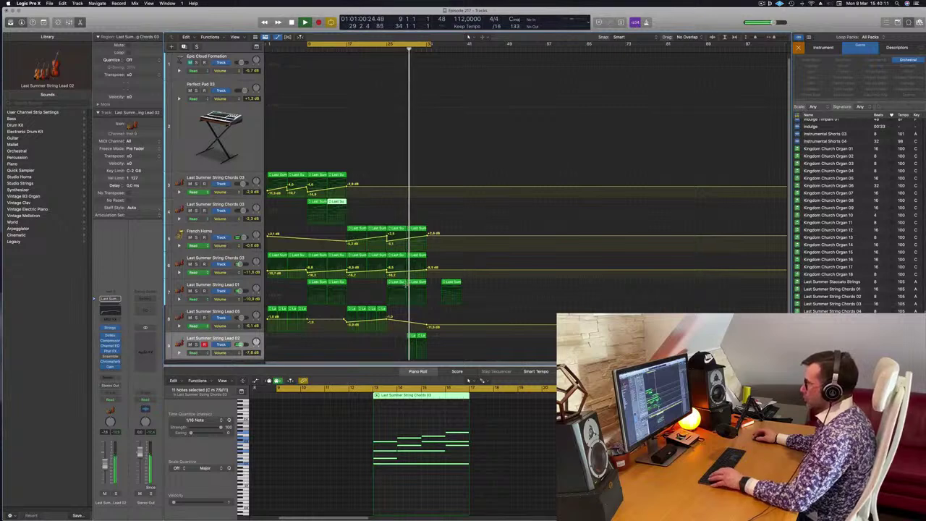
- Delete the stray Last Summer String Lead 01 region after bar 33 and move both String Lead 02 regions to bar 41
{"action": "left_click", "coordinate": [414, 335]}
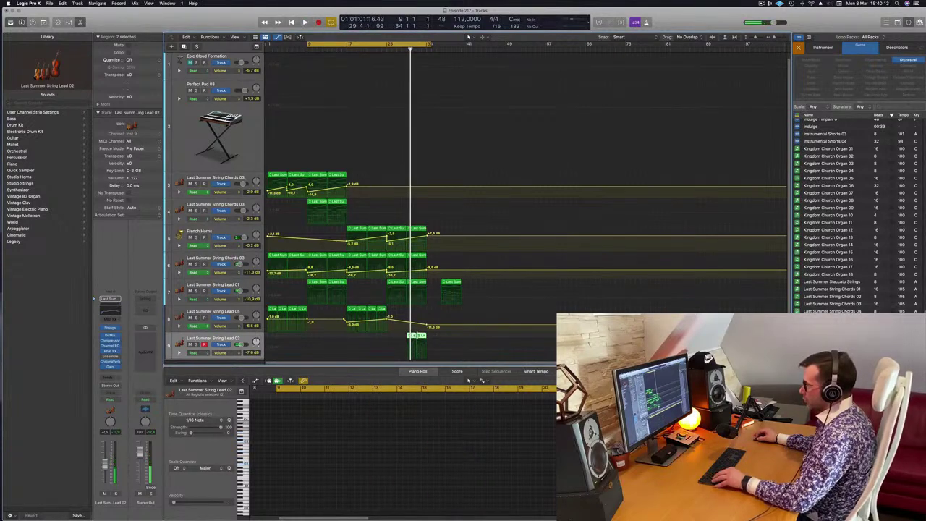
{"action": "left_click", "coordinate": [453, 284]}
{"action": "key", "text": "Delete"}
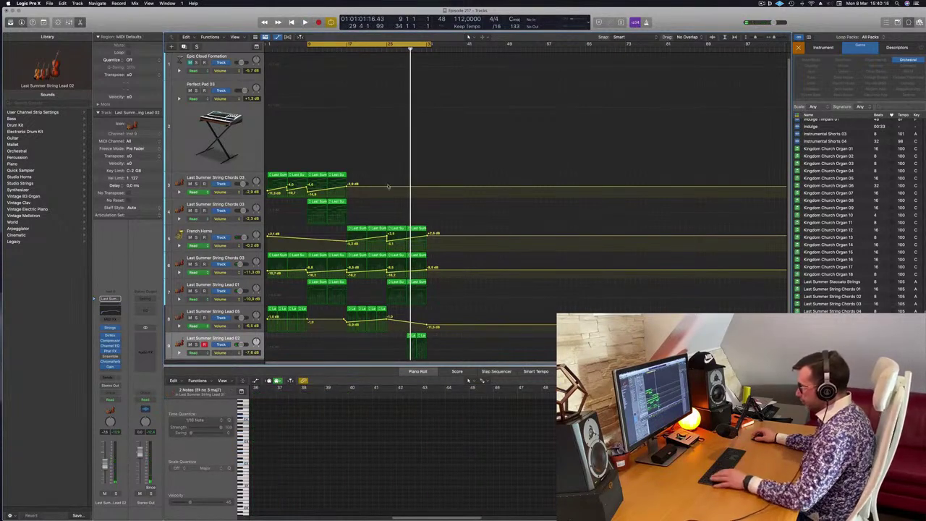
{"action": "left_click", "coordinate": [412, 336]}
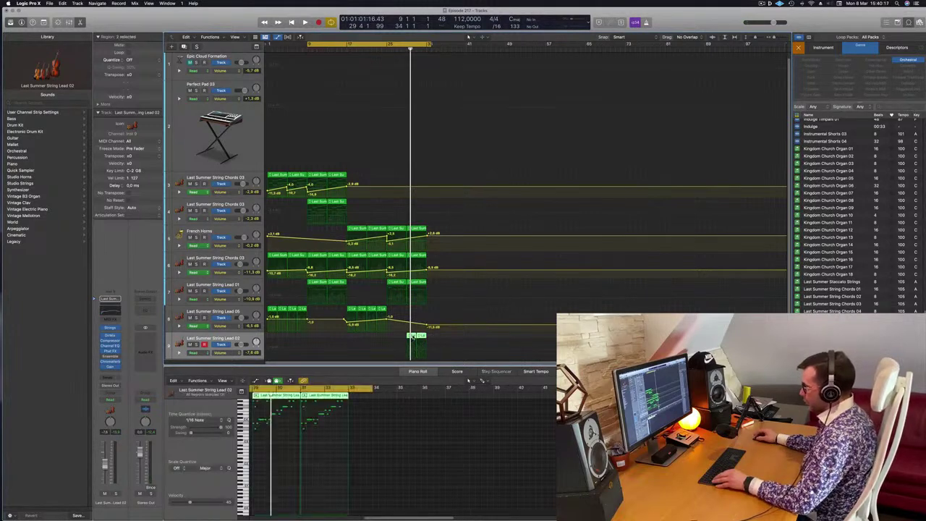
{"action": "left_click_drag", "start_coordinate": [416, 336], "coordinate": [474, 343]}
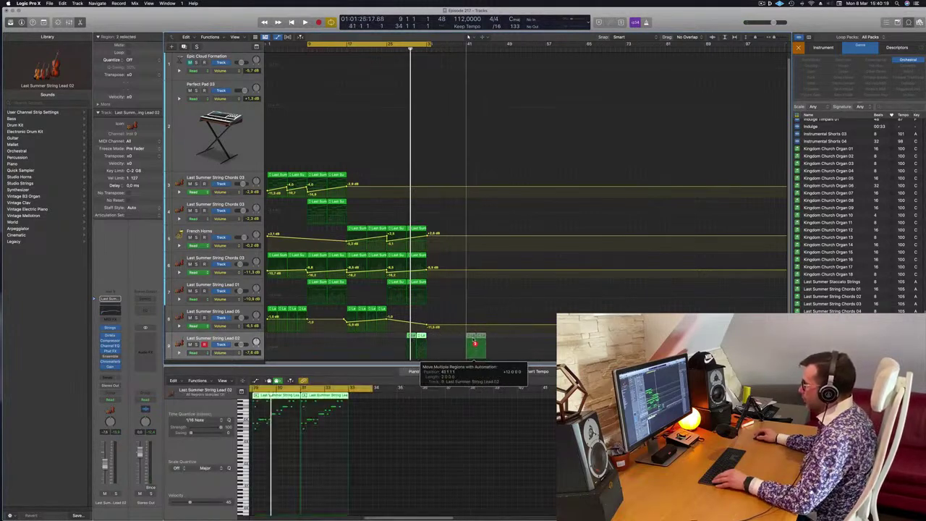
- Copy the bar 25–33 regions of French Horns, String Chords 03 (track 6) and String Lead 01 to bar 33, plus track 4's two chord regions
{"action": "left_click", "coordinate": [438, 229]}
{"action": "left_click_drag", "start_coordinate": [413, 277], "coordinate": [395, 293]}
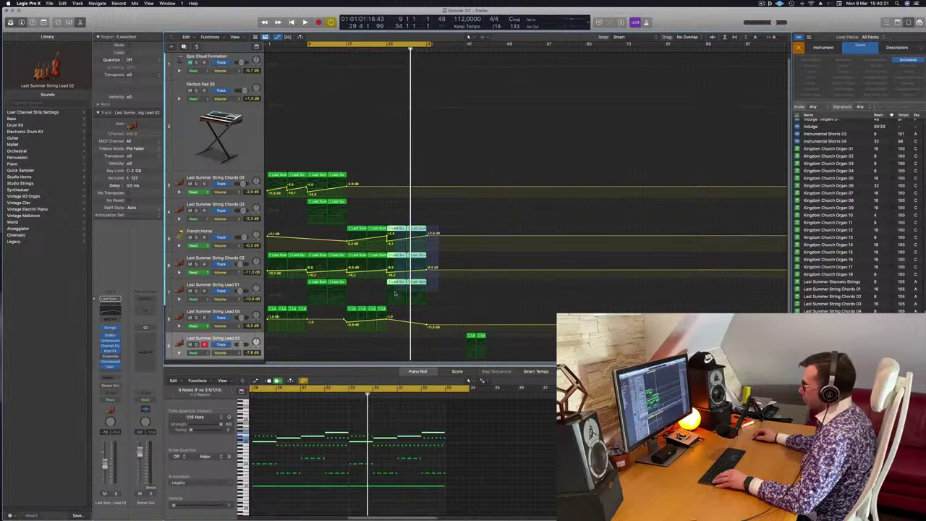
{"action": "left_click_drag", "start_coordinate": [416, 228], "coordinate": [439, 232]}
{"action": "left_click_drag", "start_coordinate": [357, 203], "coordinate": [437, 208]}
- Play from around bar 31 and extend the end of the cycle range to bar 41
{"action": "key", "text": "space"}
{"action": "left_click", "coordinate": [416, 51]}
{"action": "scroll", "coordinate": [426, 77], "scroll_direction": "down", "scroll_amount": 1}
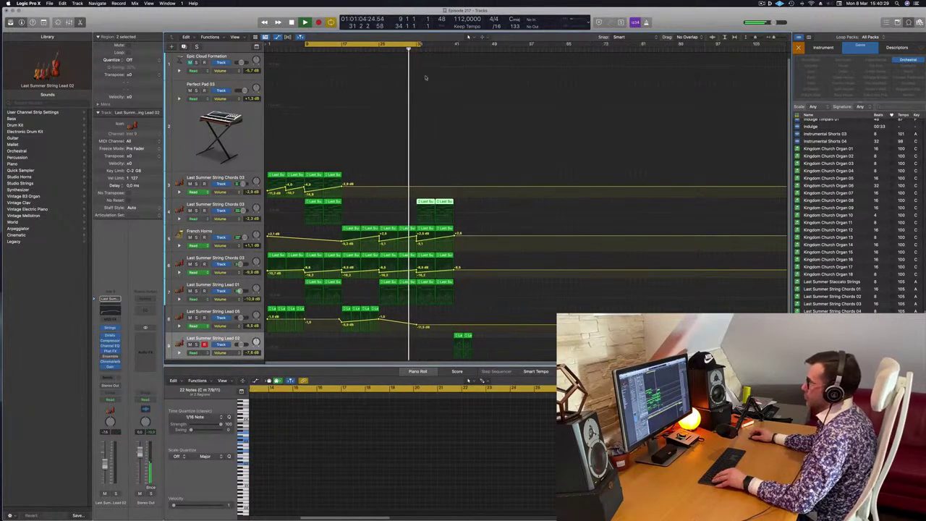
{"action": "left_click_drag", "start_coordinate": [421, 45], "coordinate": [454, 45]}
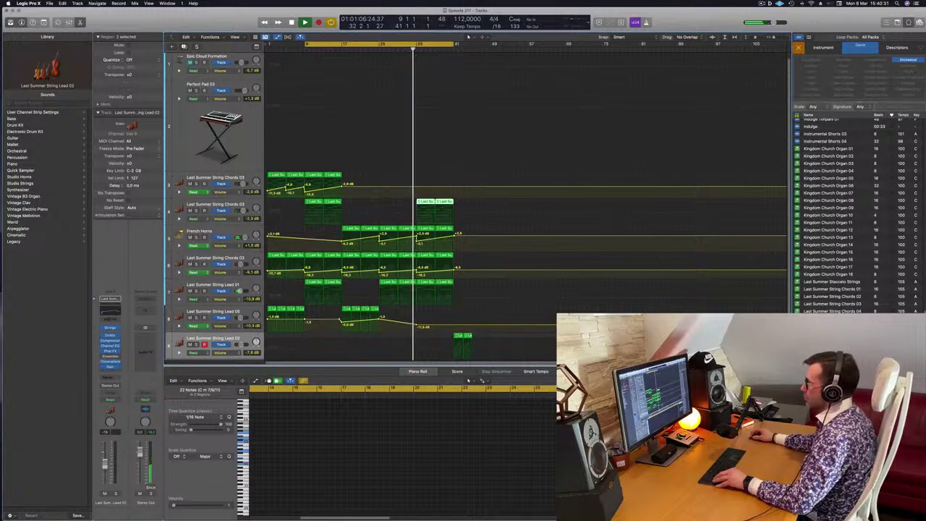
{"action": "scroll", "coordinate": [419, 126], "scroll_direction": "down", "scroll_amount": 1}
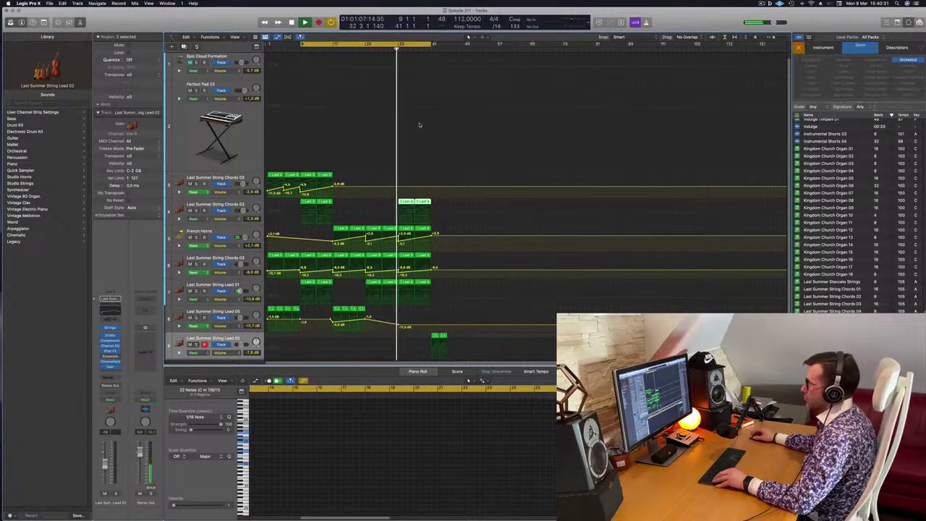
- Copy the two Last Summer String Chords 03 regions starting at bar 9 on track 3 to bar 33, including their volume automation
{"action": "left_click", "coordinate": [427, 230]}
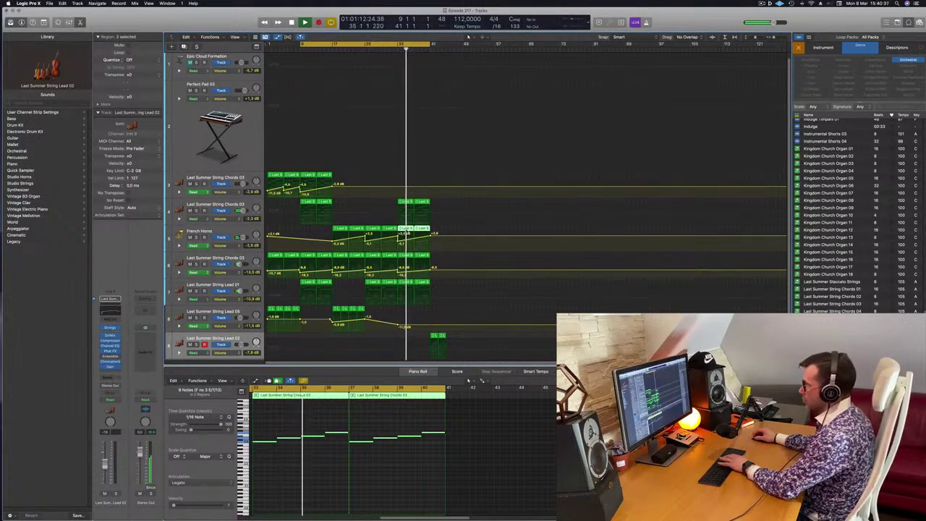
{"action": "left_click", "coordinate": [314, 179]}
{"action": "left_click_drag", "start_coordinate": [309, 176], "coordinate": [406, 181]}
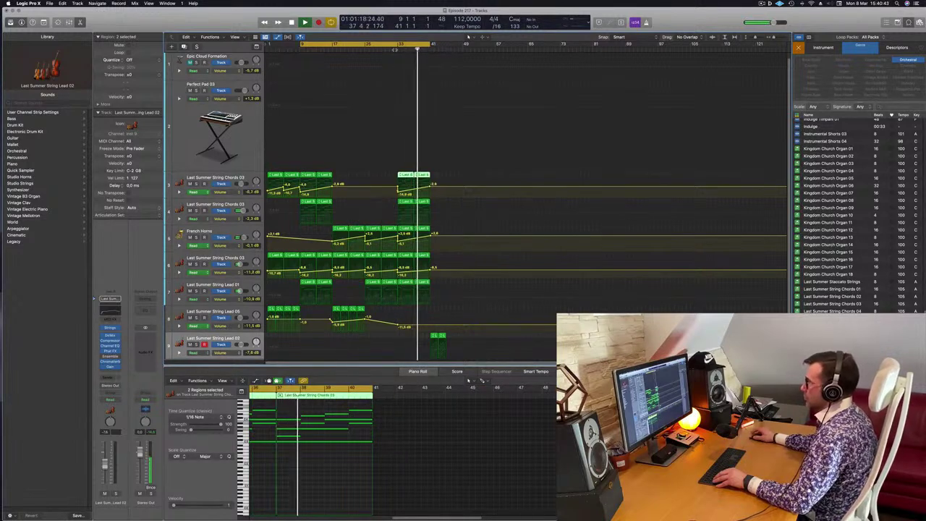
- Copy all regions between bars 33 and 41 on tracks 3 to 7 to bar 41, with their automation
{"action": "left_click", "coordinate": [395, 49]}
{"action": "left_click", "coordinate": [409, 171]}
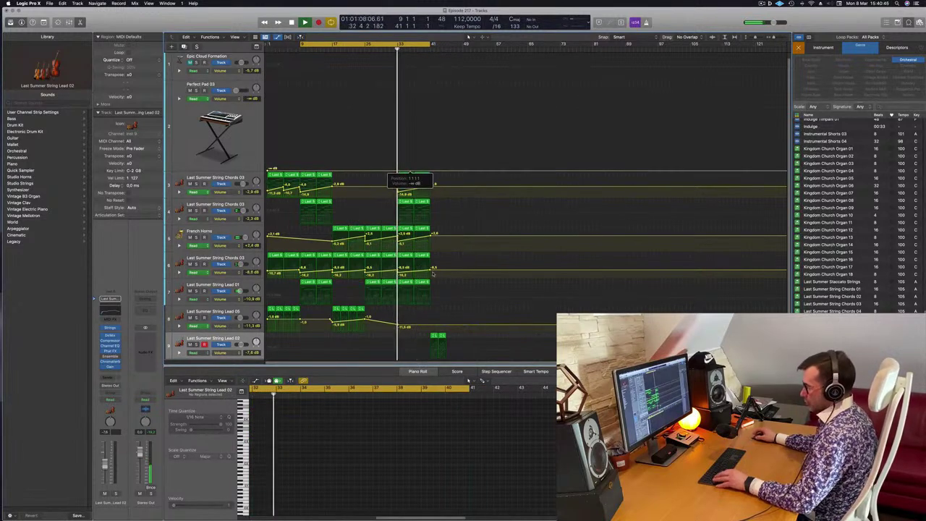
{"action": "left_click_drag", "start_coordinate": [449, 173], "coordinate": [403, 302]}
{"action": "left_click_drag", "start_coordinate": [406, 176], "coordinate": [436, 198]}
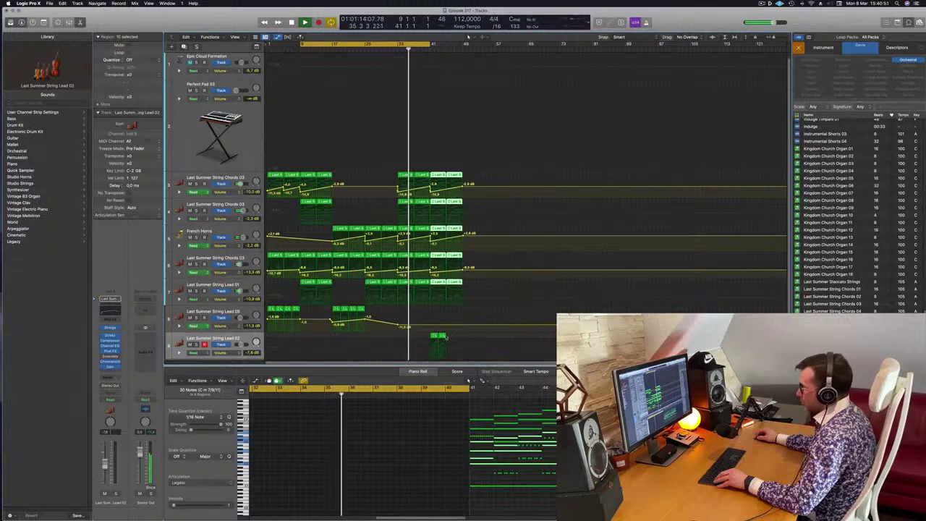
- Copy the two Last Summer String Lead 02 regions to bar 45 and the last two String Lead 05 regions to bar 37
{"action": "left_click", "coordinate": [439, 336]}
{"action": "left_click_drag", "start_coordinate": [434, 337], "coordinate": [450, 338]}
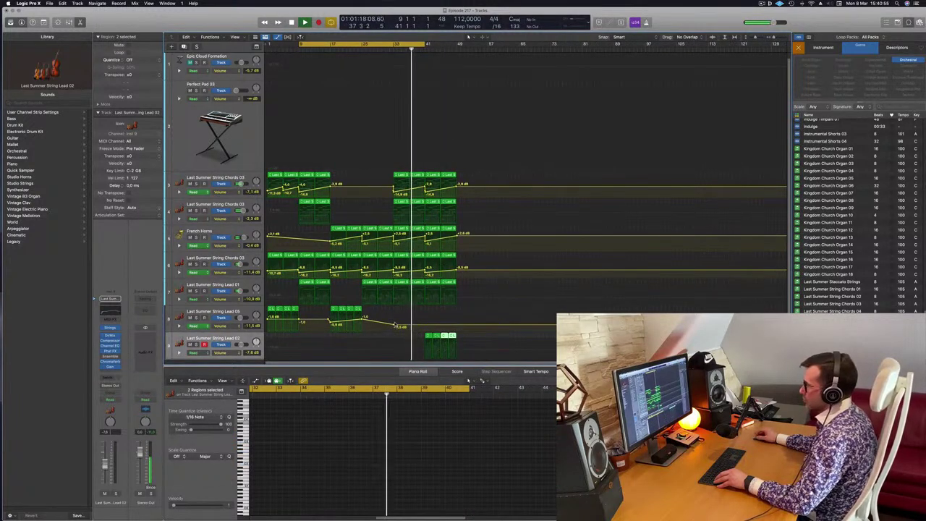
{"action": "left_click_drag", "start_coordinate": [355, 310], "coordinate": [411, 310]}
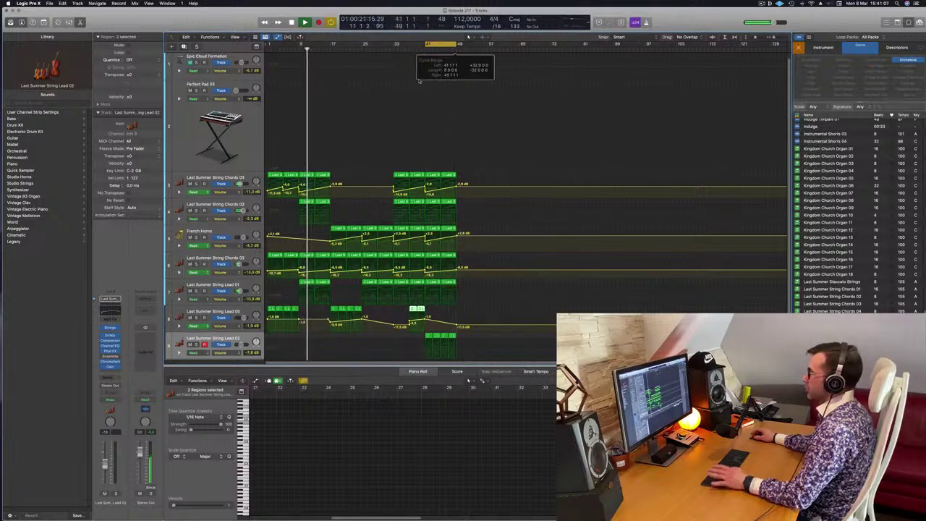
- Loop playback over bars 41 to 49, with track automation hidden and the secondary time ruler shown
{"action": "left_click", "coordinate": [428, 45]}
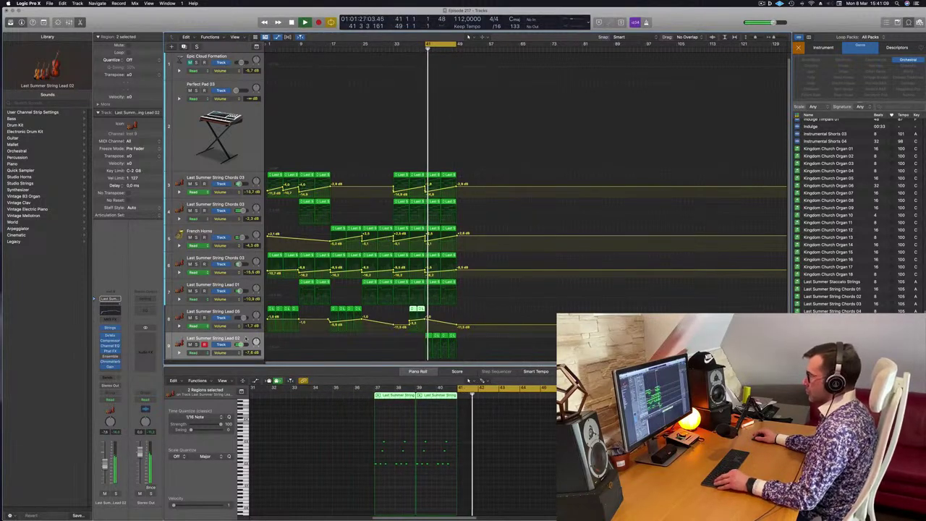
{"action": "left_click", "coordinate": [246, 340]}
{"action": "key", "text": "a"}
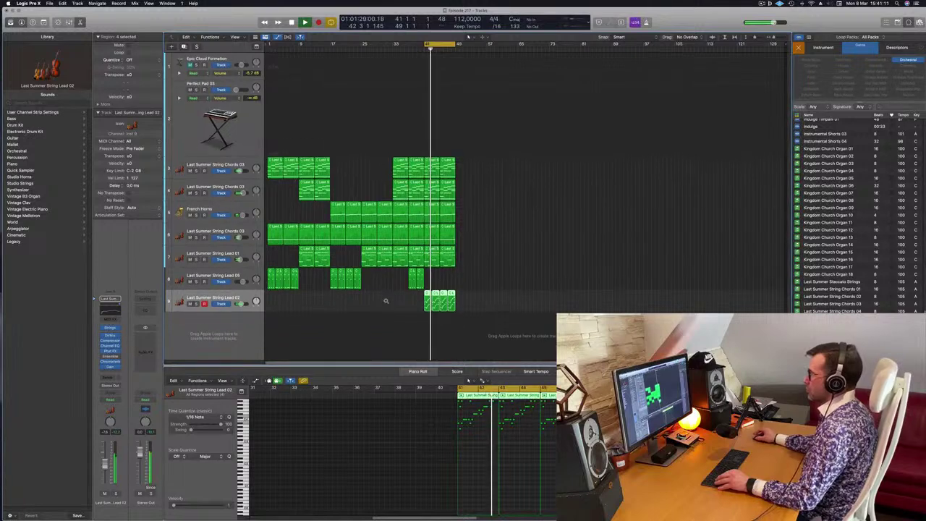
{"action": "left_click", "coordinate": [235, 38]}
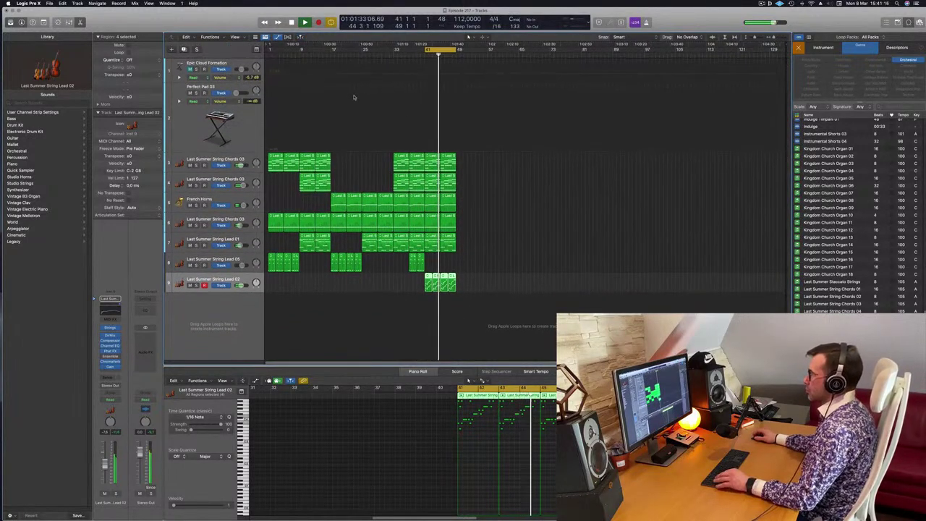
- Delete the last two Last Summer String Lead 02 regions, from bar 45 onward
{"action": "scroll", "coordinate": [491, 275], "scroll_direction": "right", "scroll_amount": 2}
{"action": "key", "text": "super+Right"}
{"action": "key", "text": "super+Right"}
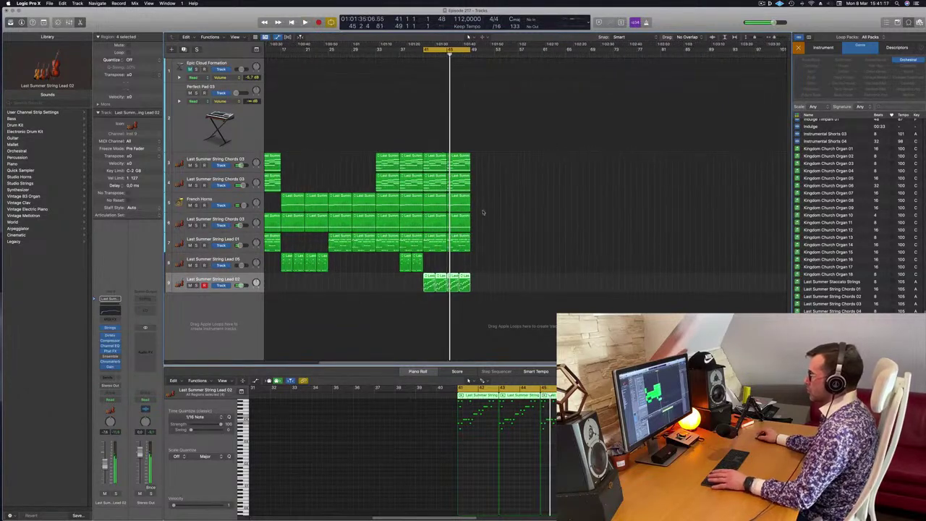
{"action": "left_click_drag", "start_coordinate": [485, 276], "coordinate": [453, 286]}
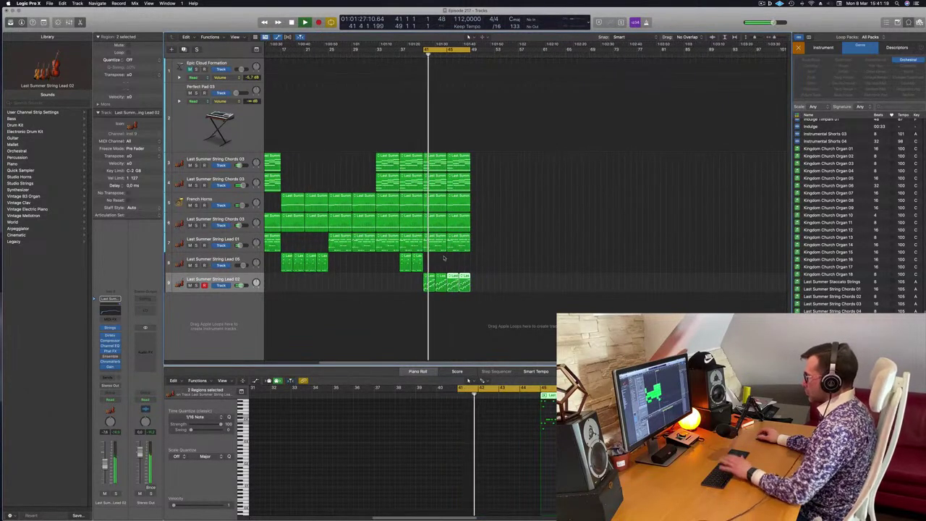
{"action": "key", "text": "BackSpace"}
{"action": "key", "text": "super+Left"}
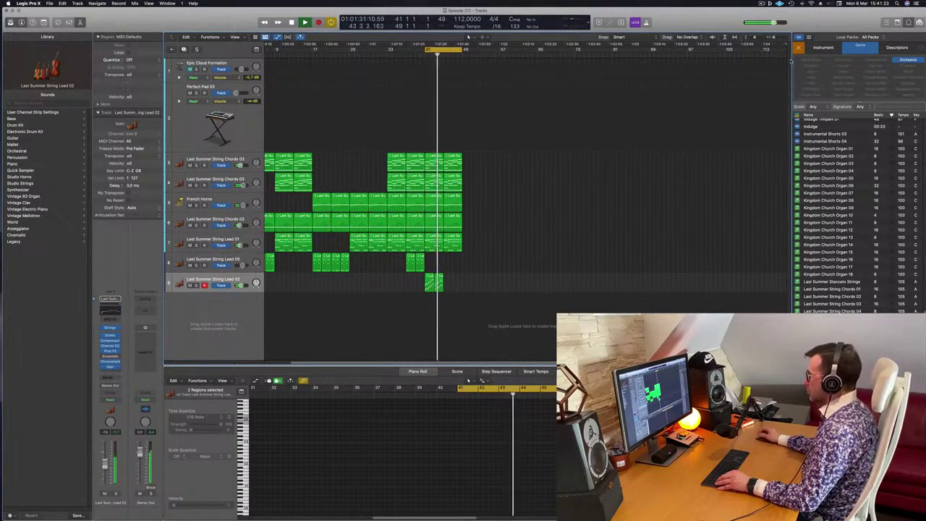
- Clear the Orchestral genre filter in the loop browser and stop playback at bar 41
{"action": "left_click", "coordinate": [909, 60]}
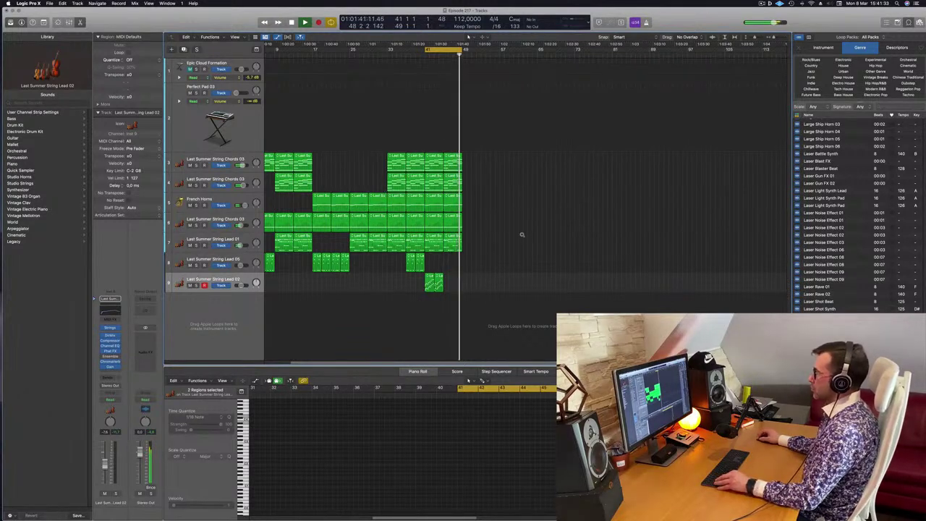
{"action": "scroll", "coordinate": [522, 234], "scroll_direction": "up", "scroll_amount": 4}
{"action": "scroll", "coordinate": [527, 234], "scroll_direction": "left", "scroll_amount": 2}
{"action": "key", "text": "space"}
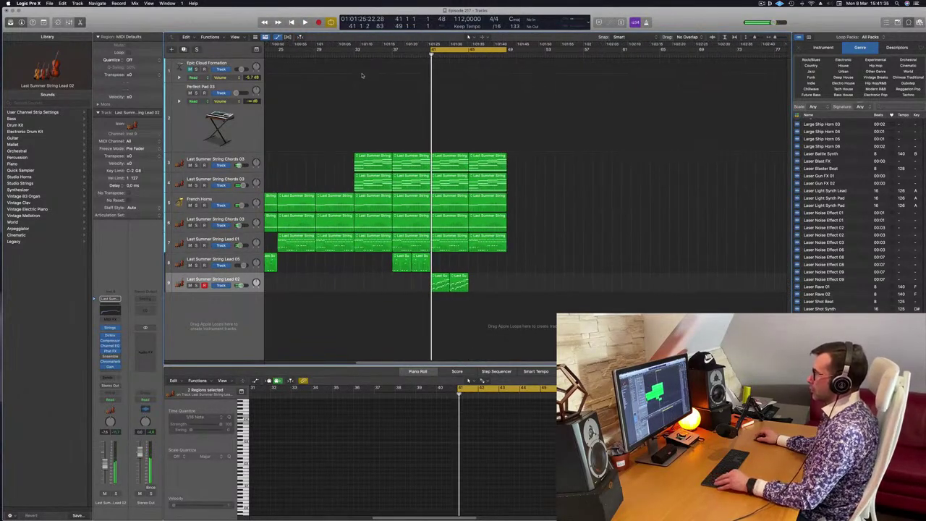
- Extend the cycle range to cover bars 1 to 49 and play the arrangement from bar 1
{"action": "scroll", "coordinate": [361, 76], "scroll_direction": "down", "scroll_amount": 2}
{"action": "scroll", "coordinate": [357, 75], "scroll_direction": "left", "scroll_amount": 3}
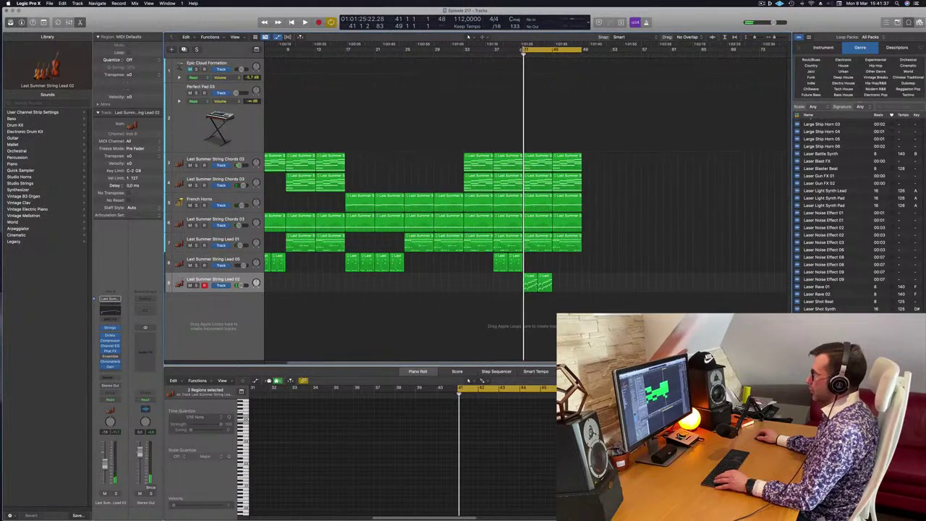
{"action": "left_click_drag", "start_coordinate": [524, 50], "coordinate": [204, 57]}
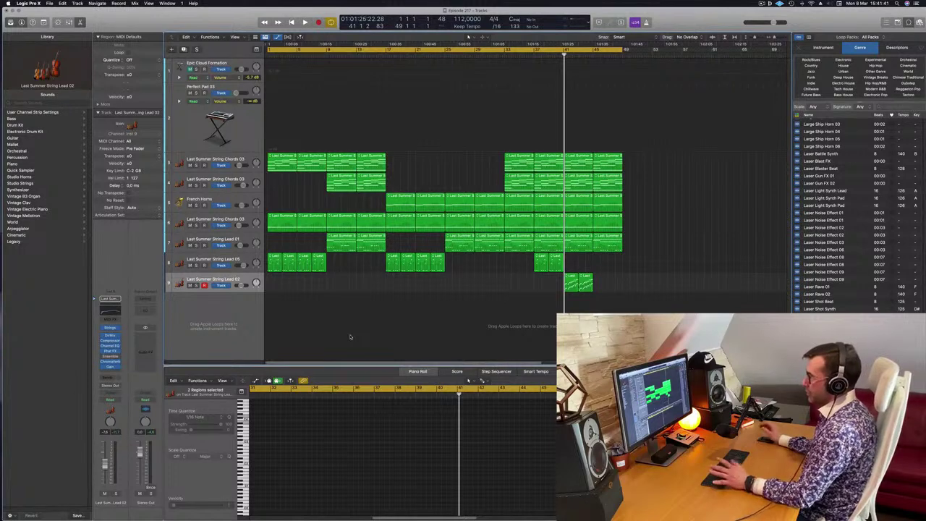
{"action": "key", "text": "space"}
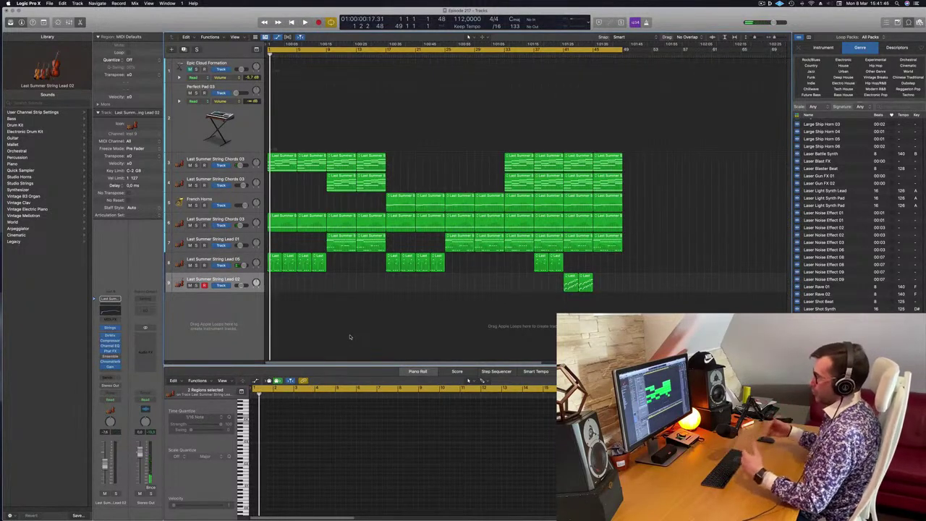
{"action": "key", "text": "r"}
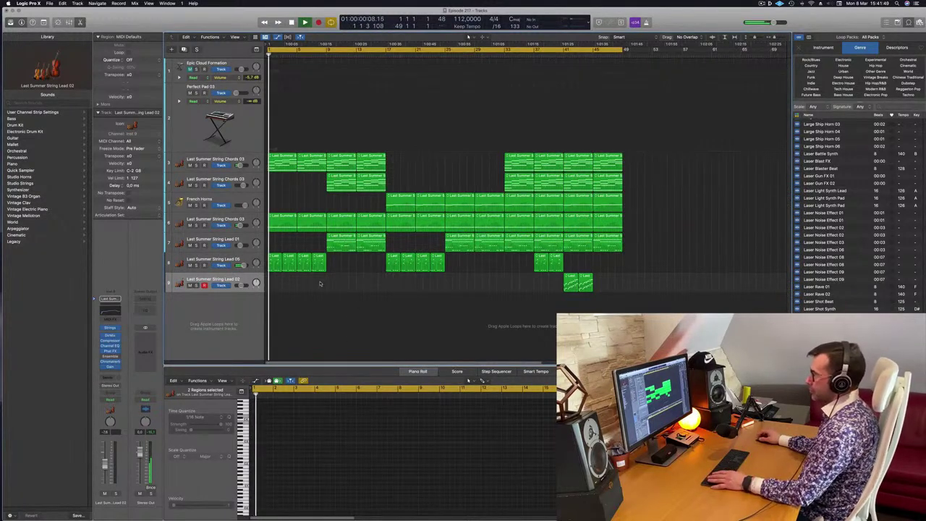
- Show track automation and pull the Last Summer String Lead 05 volume down at bar 1, creating a fade-in up to bar 9 during playback
{"action": "left_click_drag", "start_coordinate": [341, 269], "coordinate": [269, 271]}
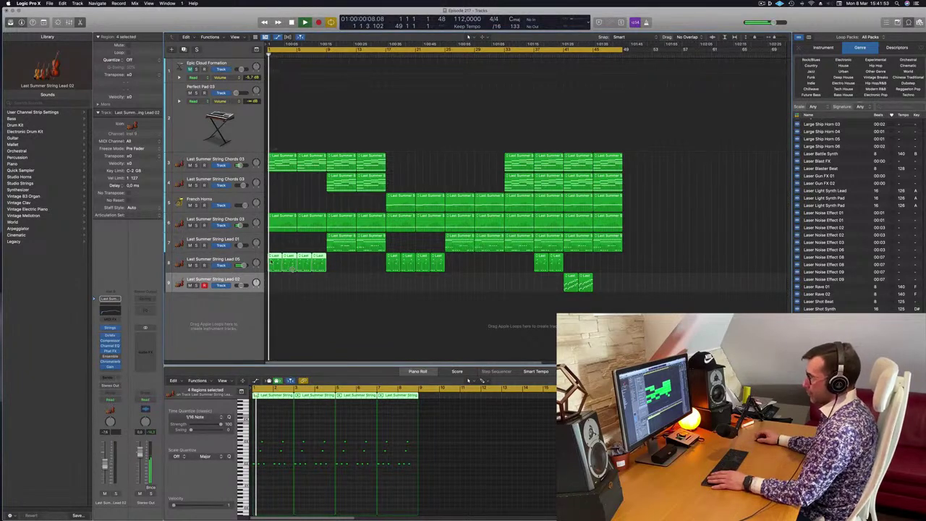
{"action": "left_click", "coordinate": [251, 258]}
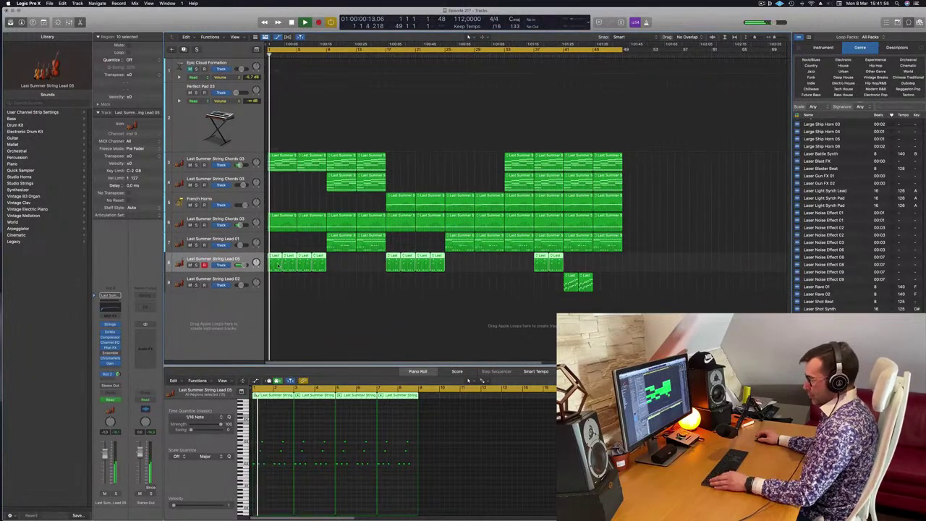
{"action": "key", "text": "a"}
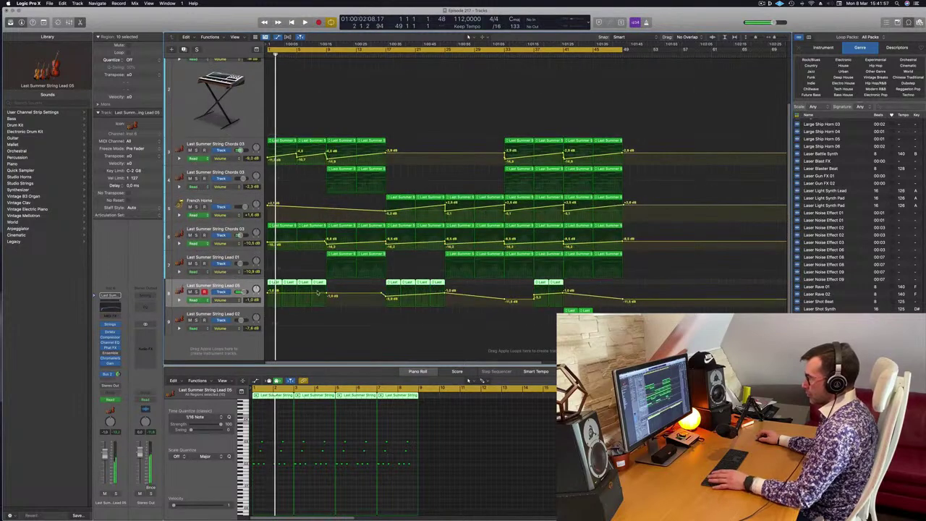
{"action": "key", "text": "Return"}
{"action": "left_click_drag", "start_coordinate": [268, 290], "coordinate": [263, 317]}
{"action": "key", "text": "space"}
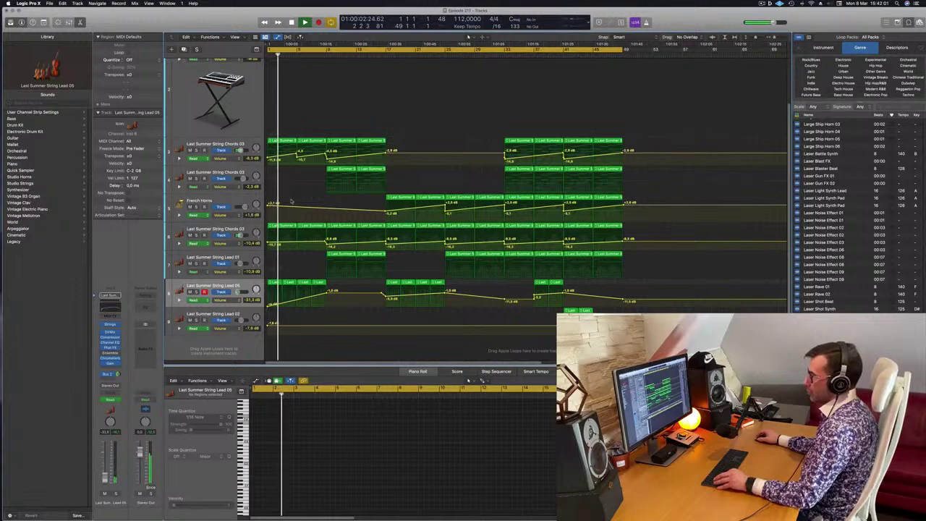
{"action": "scroll", "coordinate": [314, 262], "scroll_direction": "up", "scroll_amount": 2}
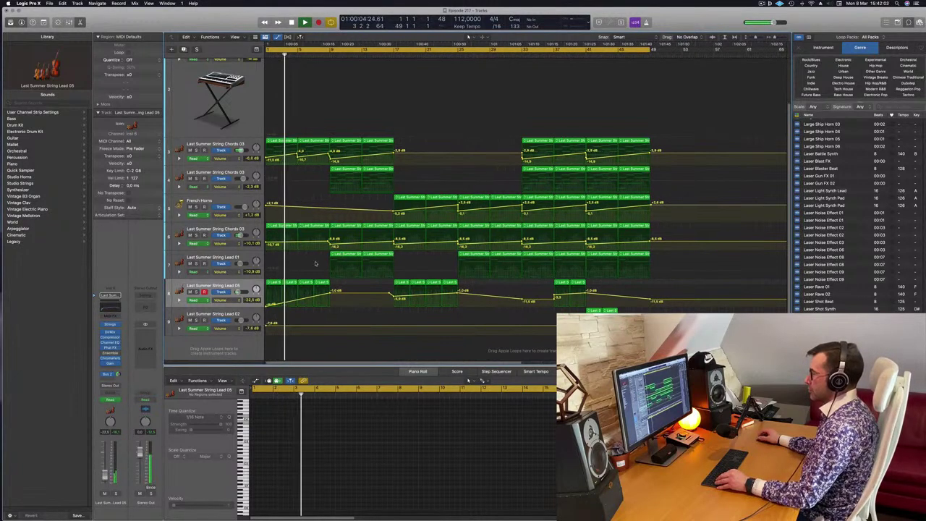
{"action": "scroll", "coordinate": [309, 259], "scroll_direction": "down", "scroll_amount": 2}
{"action": "scroll", "coordinate": [311, 255], "scroll_direction": "down", "scroll_amount": 1}
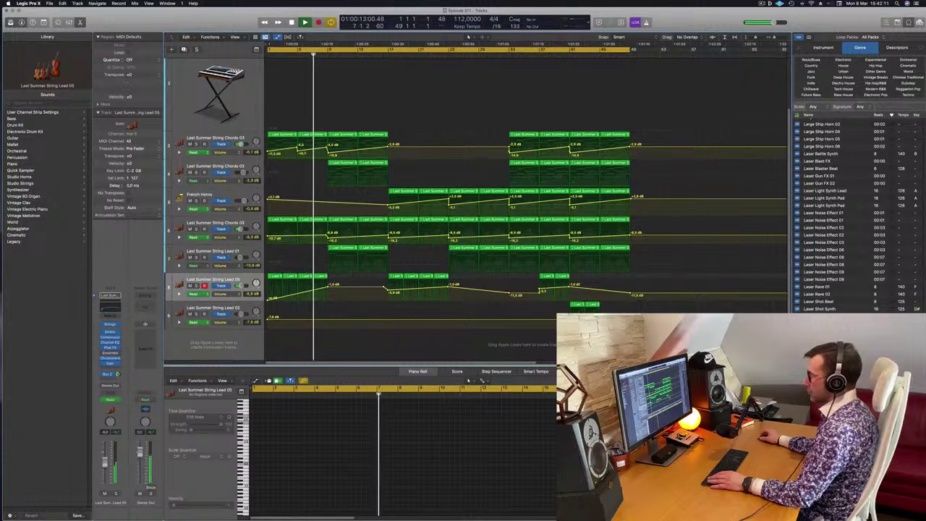
{"action": "scroll", "coordinate": [854, 217], "scroll_direction": "down", "scroll_amount": 6}
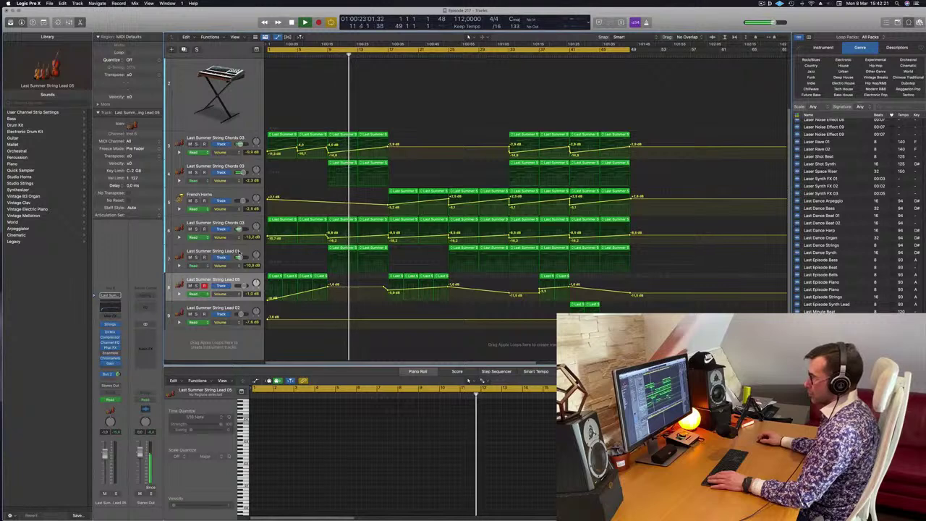
- Add volume points around bars 8, 9 and 17 on the second Last Summer String Chords 03 track, lowering bar 9 to about -12 dB
{"action": "key", "text": "Up"}
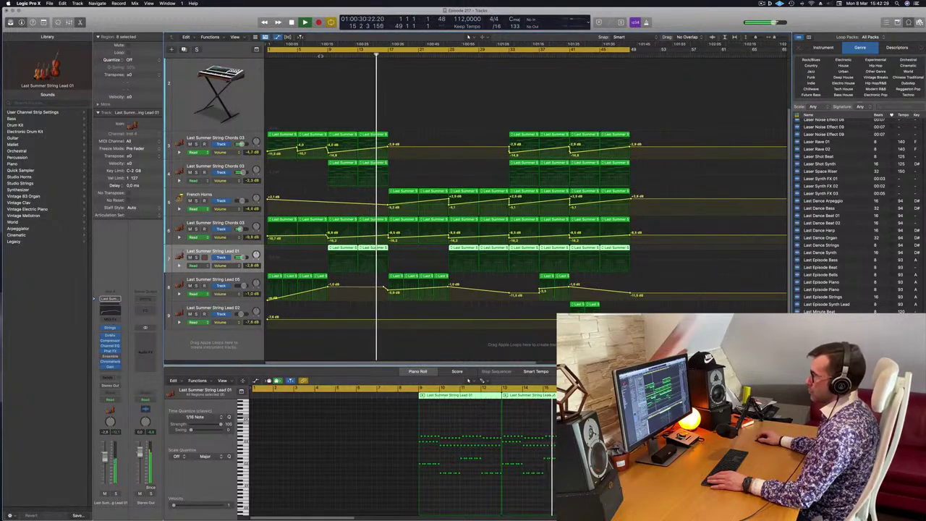
{"action": "left_click", "coordinate": [319, 55]}
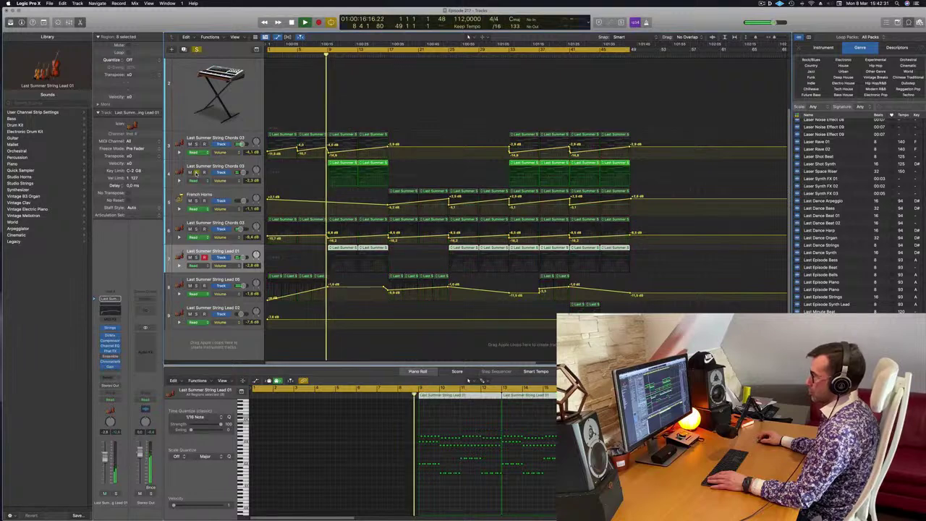
{"action": "left_click", "coordinate": [389, 176]}
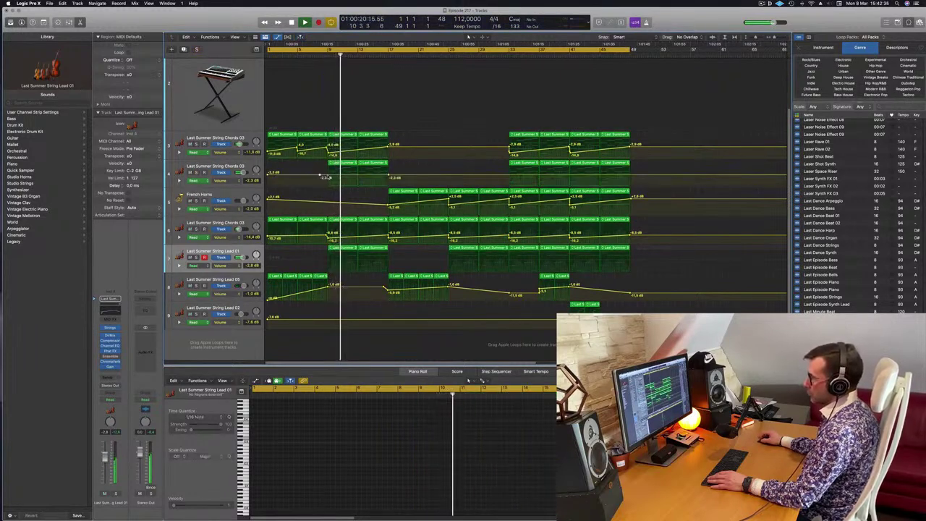
{"action": "left_click", "coordinate": [320, 175]}
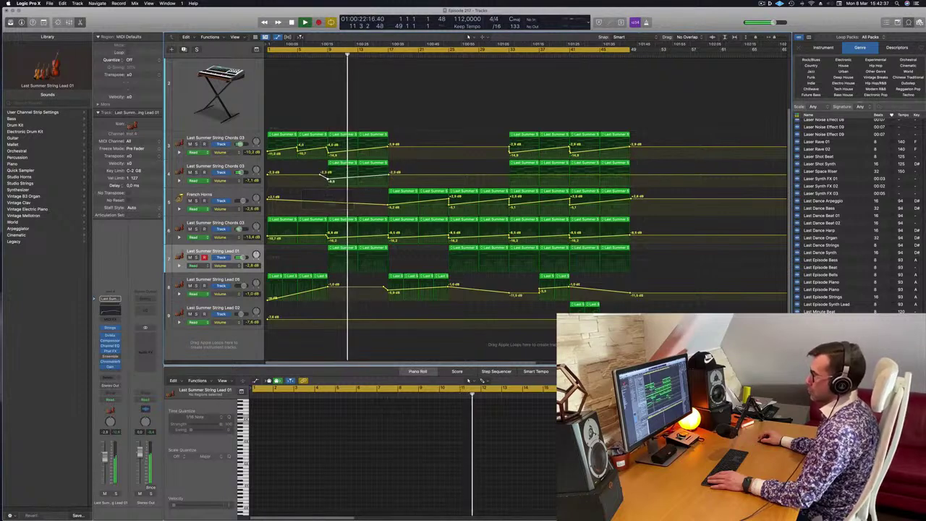
{"action": "left_click_drag", "start_coordinate": [327, 178], "coordinate": [326, 181]}
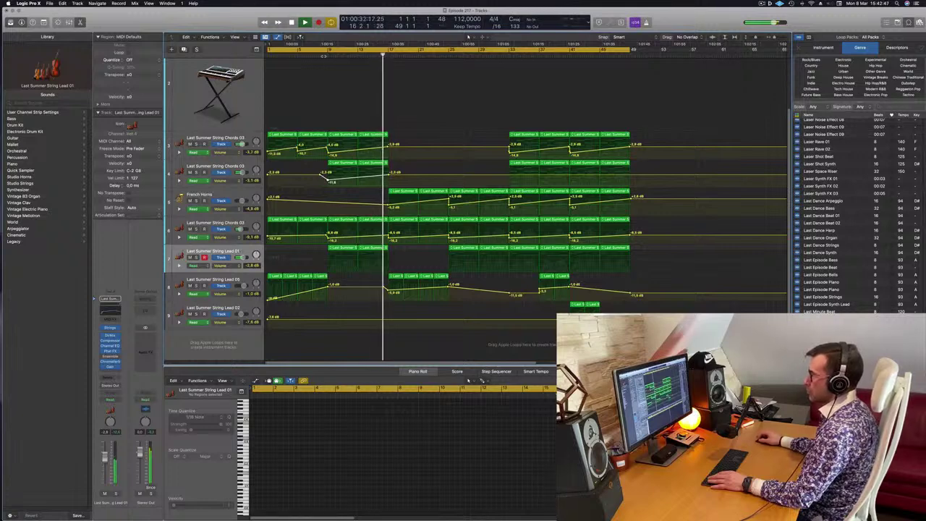
- Play from bar 9 and shape the first String Chords 03 track's volume to -8.4 dB at bar 13 with a drop at bar 17
{"action": "left_click", "coordinate": [321, 56]}
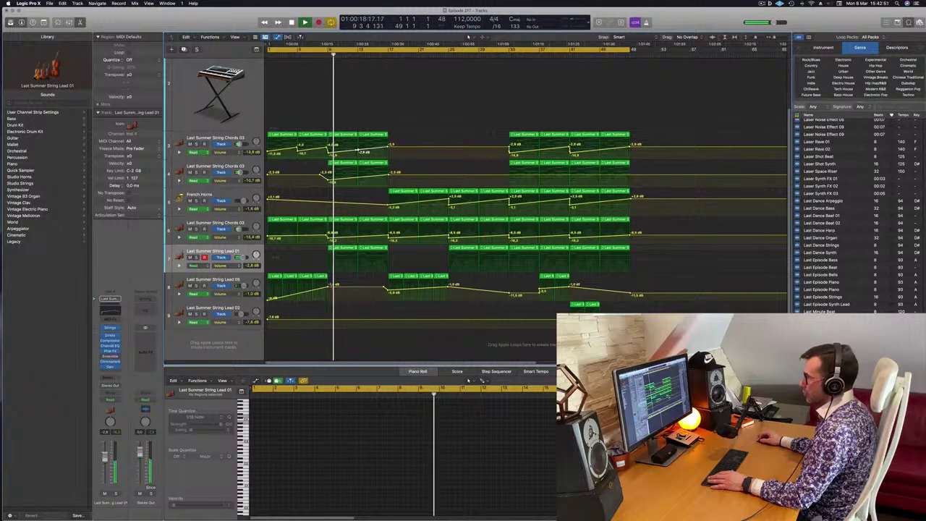
{"action": "left_click_drag", "start_coordinate": [358, 150], "coordinate": [389, 155]}
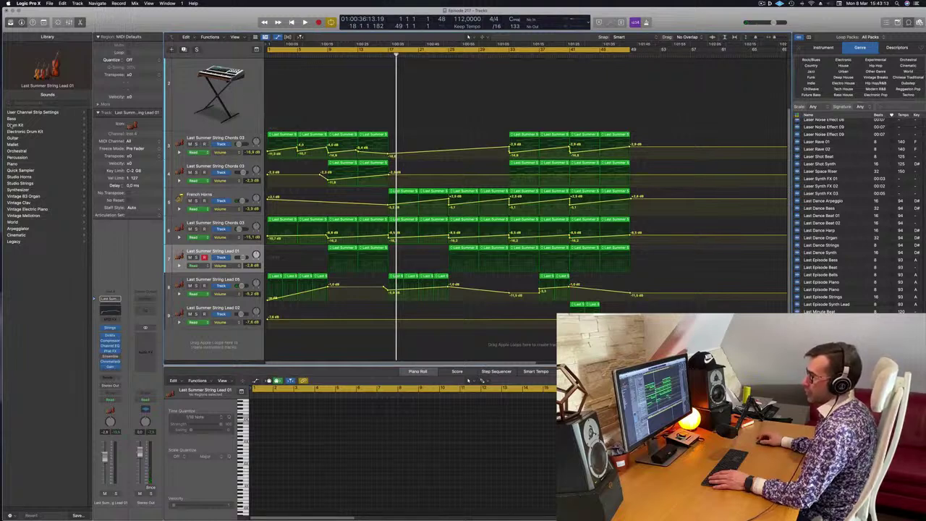
- Duplicate the Last Summer String Lead 01 track and load the Orchestral Kit percussion patch on the new track
{"action": "left_click", "coordinate": [16, 151]}
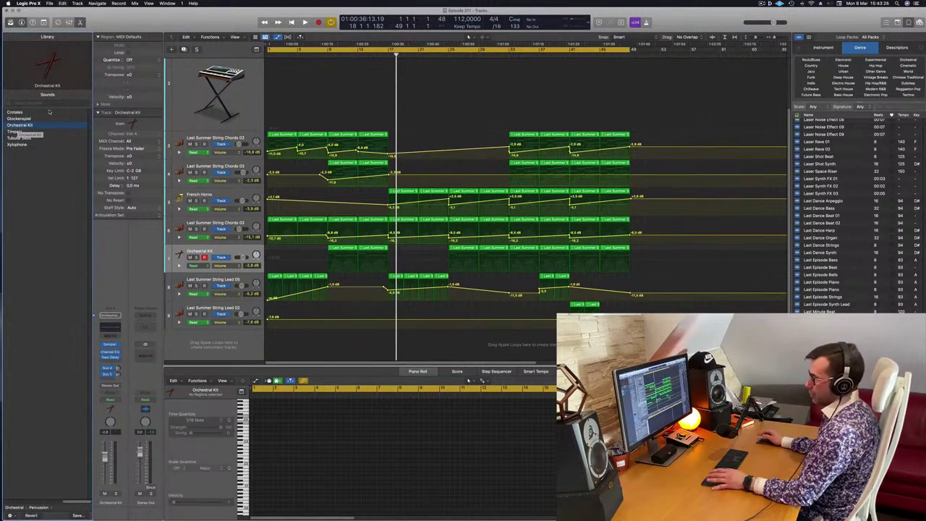
{"action": "key", "text": "super+z"}
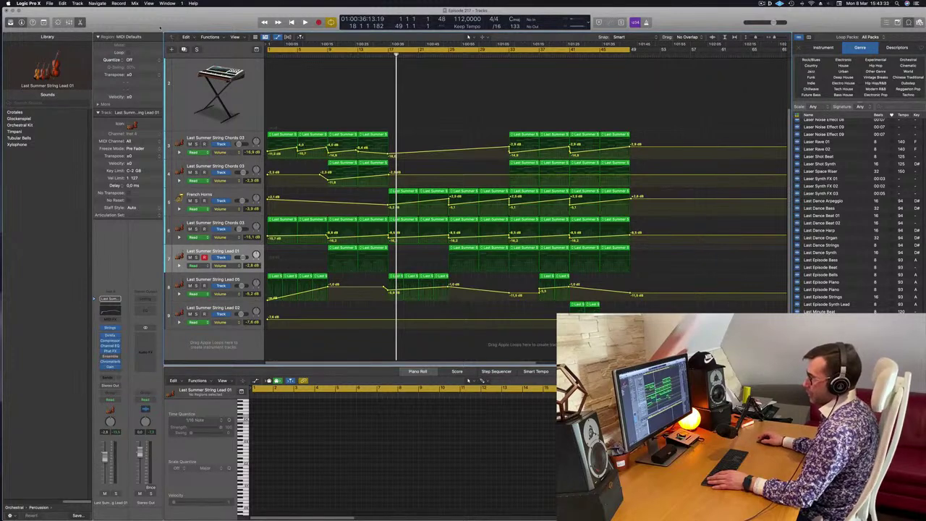
{"action": "key", "text": "super+d"}
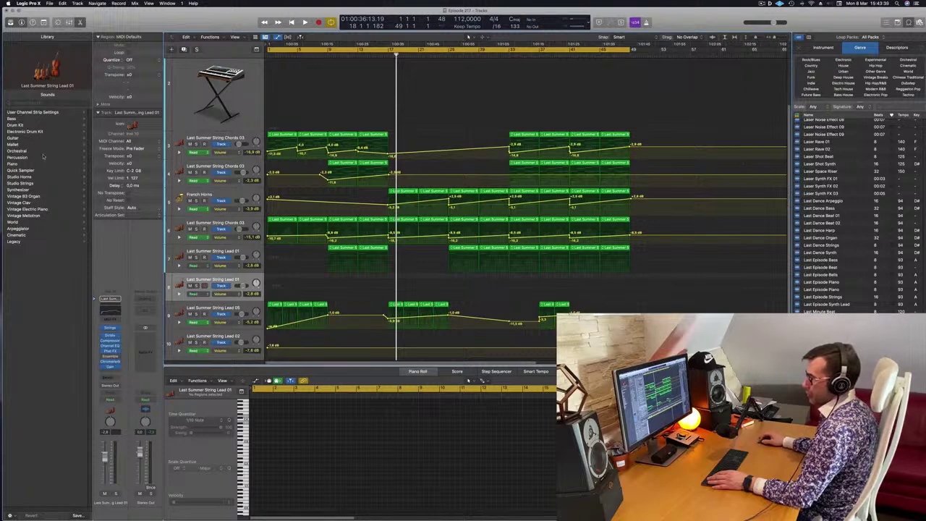
{"action": "left_click", "coordinate": [23, 151]}
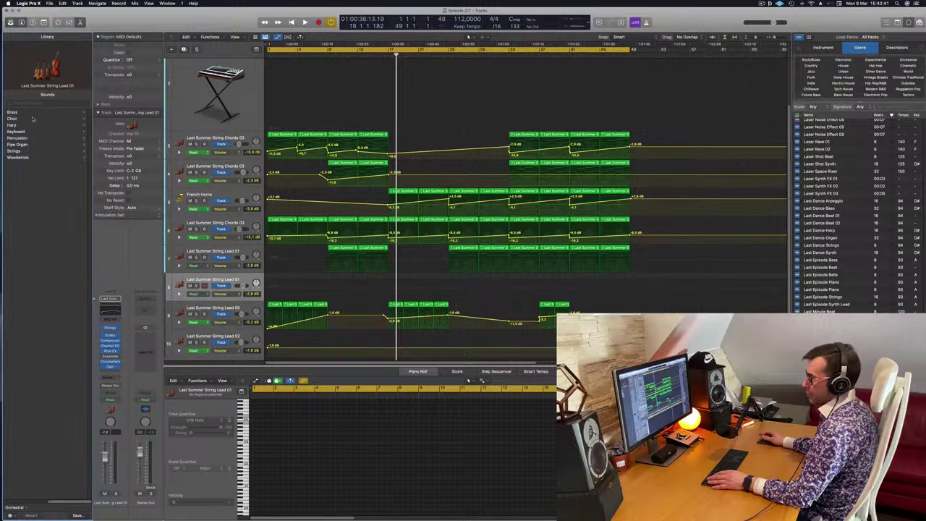
{"action": "left_click", "coordinate": [22, 138]}
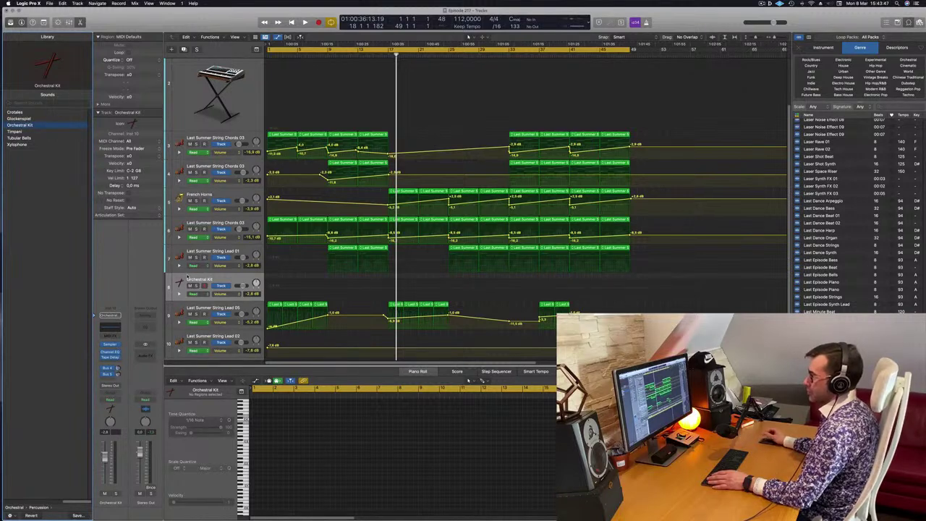
- Return the playhead to bar 1 and open Musical Typing for the Orchestral Kit track
{"action": "key", "text": "Return"}
{"action": "key", "text": "space"}
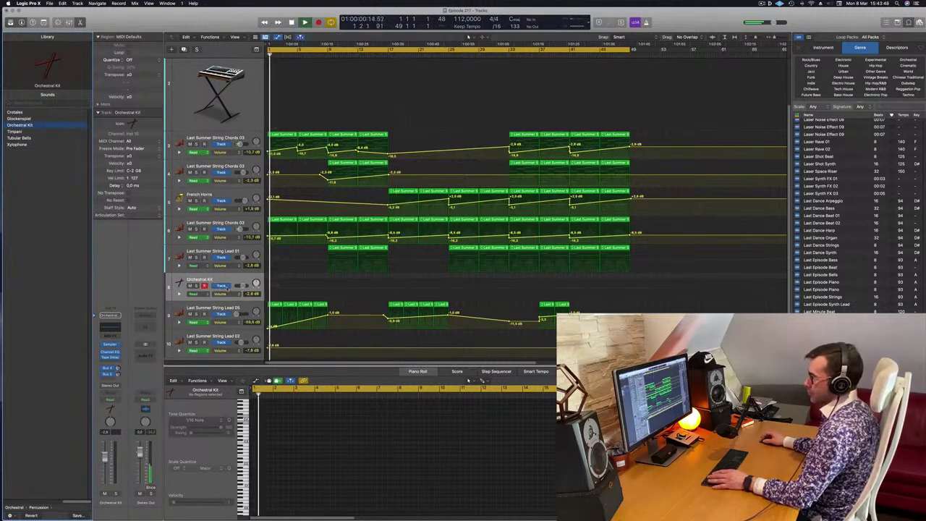
{"action": "key", "text": "space"}
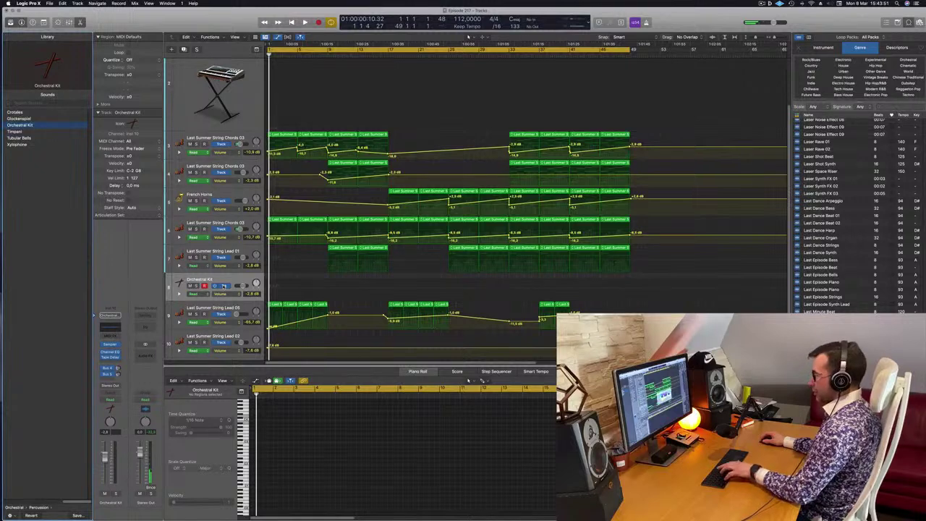
{"action": "key", "text": "super+k"}
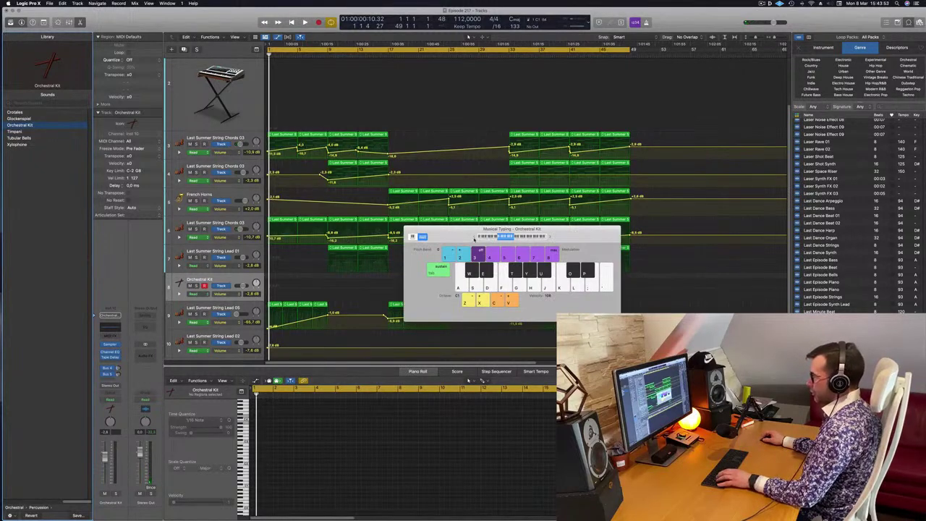
- Audition Orchestral Kit sounds across octaves C0 and C1 with Musical Typing
{"action": "key", "text": "a"}
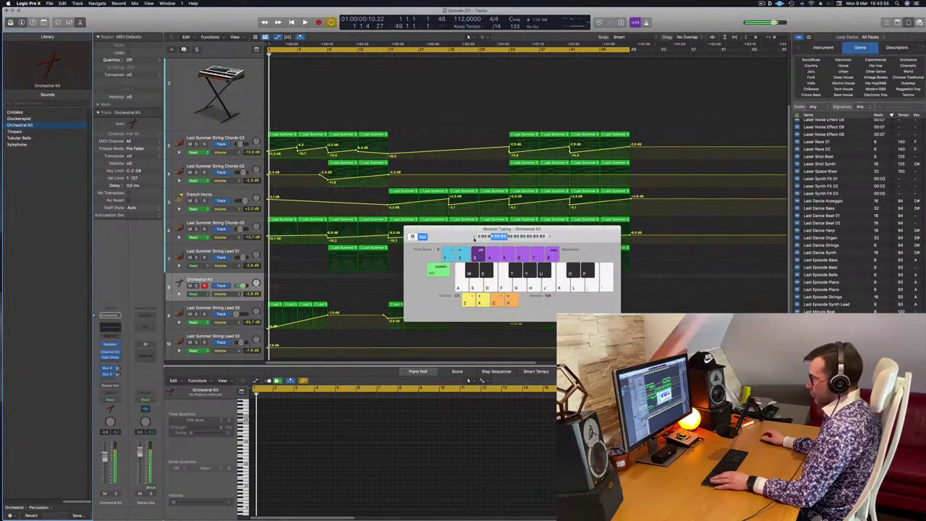
{"action": "key", "text": "d"}
{"action": "key", "text": "f"}
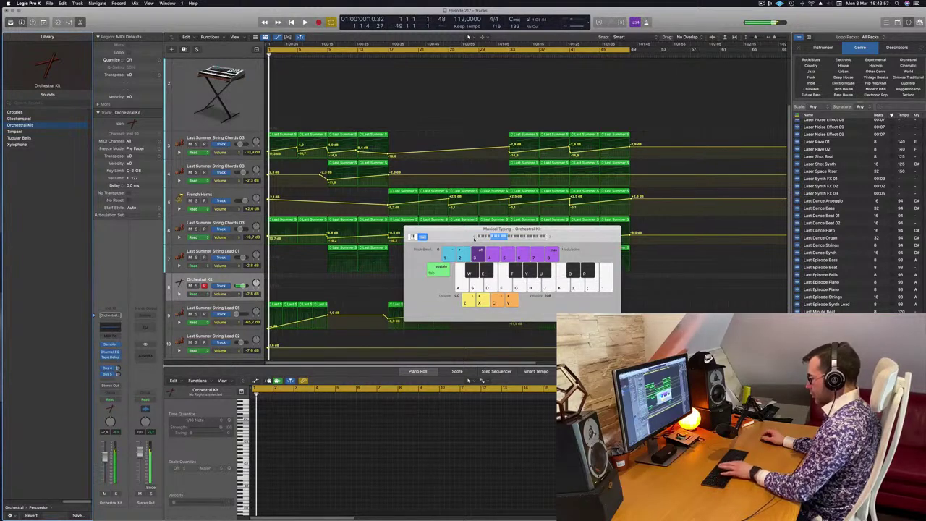
{"action": "key", "text": "k"}
{"action": "key", "text": "l"}
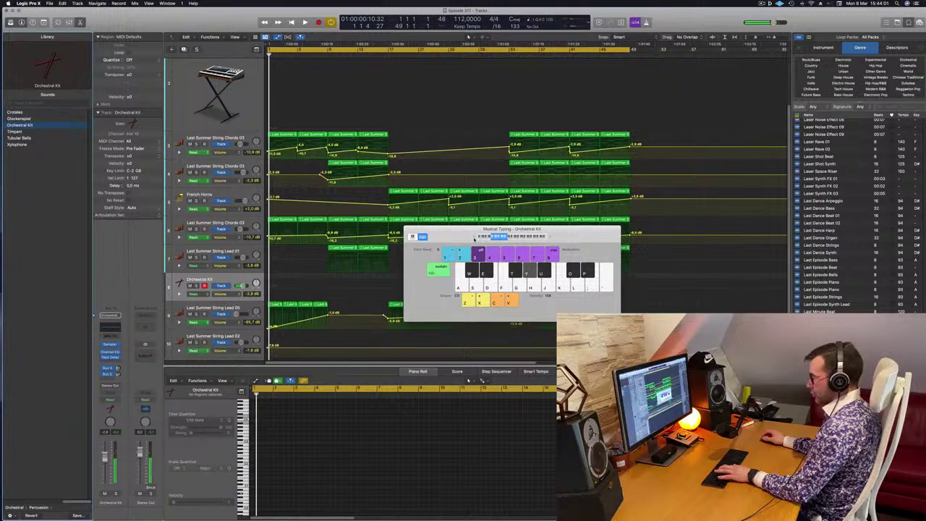
{"action": "key", "text": "y"}
{"action": "key", "text": "u"}
{"action": "key", "text": "i"}
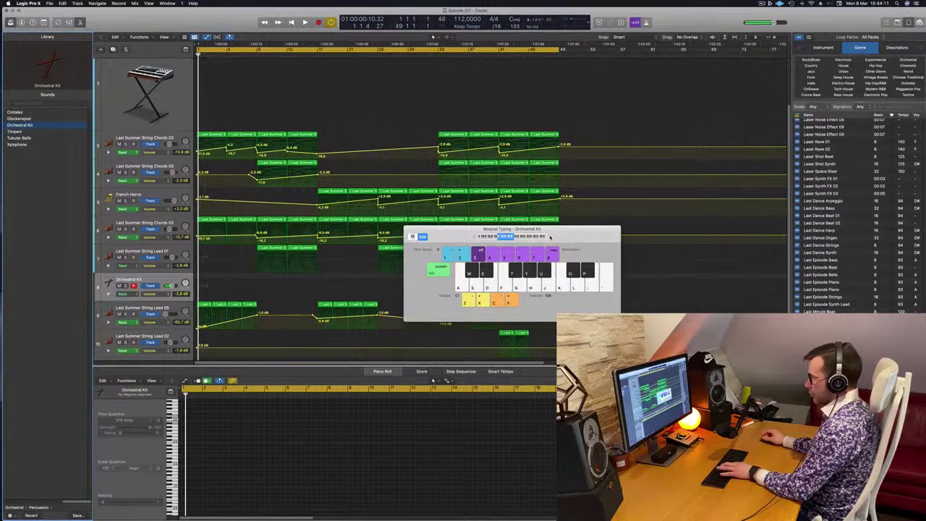
{"action": "key", "text": "i"}
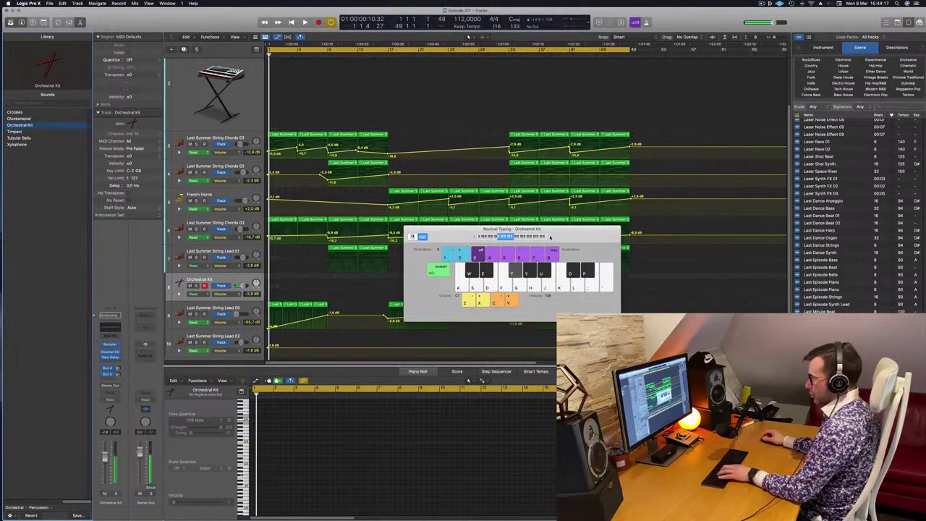
- Record one sustained Orchestral Kit note from bar 1, and select it zoomed in the Piano Roll
{"action": "key", "text": "r"}
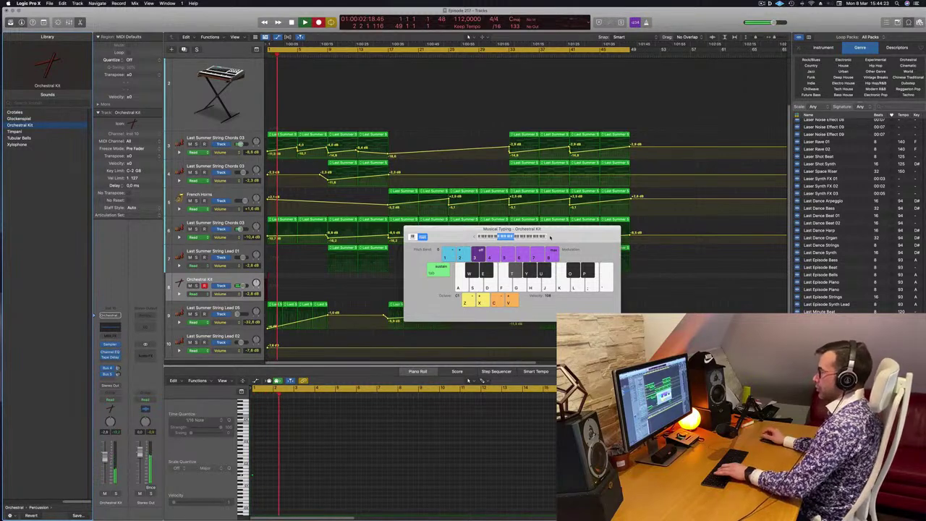
{"action": "key", "text": "space"}
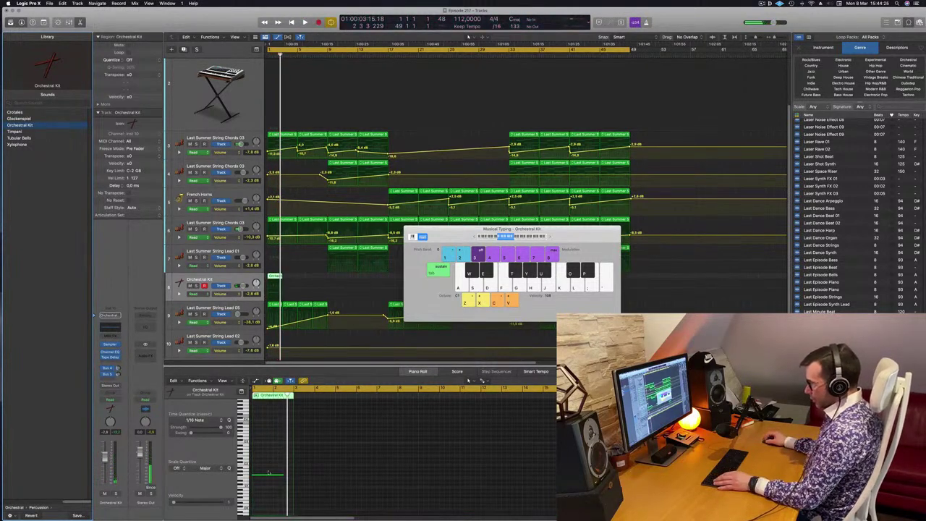
{"action": "left_click", "coordinate": [269, 475]}
{"action": "key", "text": "space"}
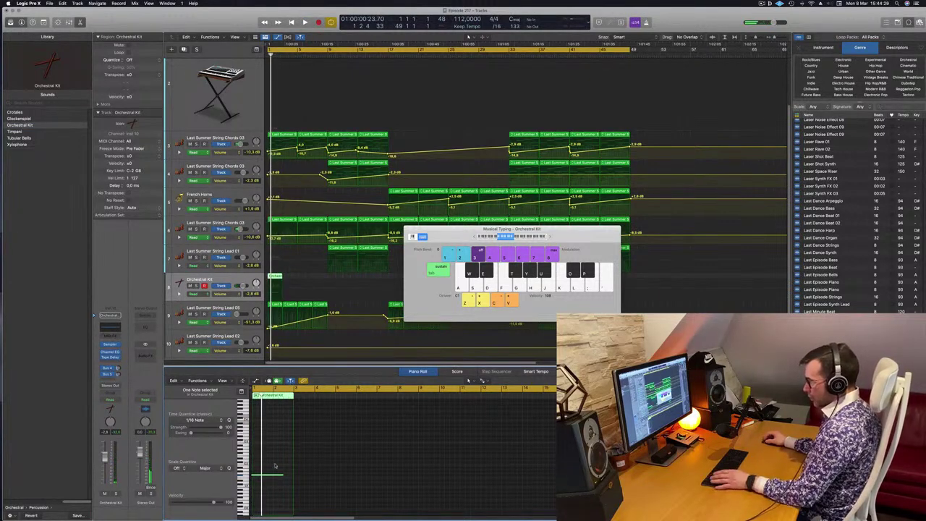
{"action": "key", "text": "z"}
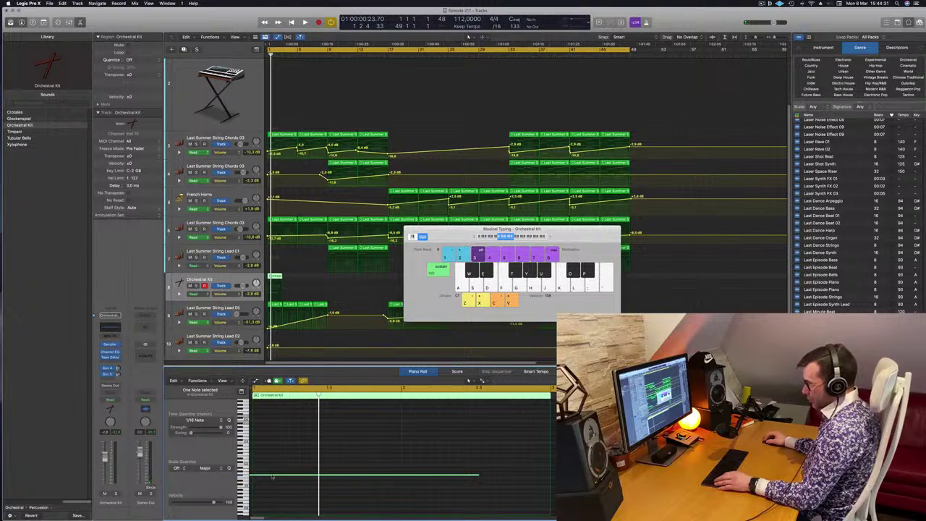
- Shift the Orchestral Kit note slightly later, lower the track's volume to about -14.8 dB, and play from bar 1 without Musical Typing
{"action": "left_click_drag", "start_coordinate": [274, 476], "coordinate": [283, 478]}
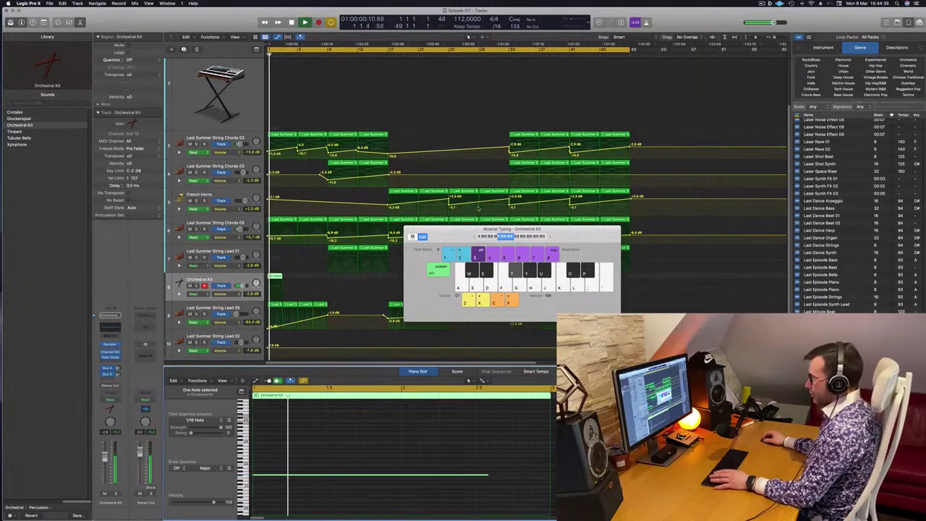
{"action": "left_click_drag", "start_coordinate": [447, 231], "coordinate": [432, 232]}
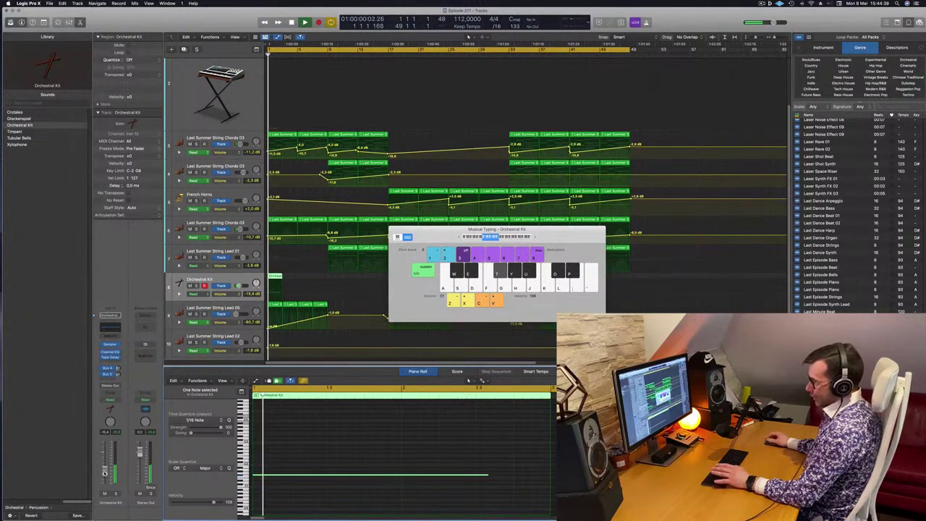
{"action": "left_click_drag", "start_coordinate": [444, 234], "coordinate": [428, 239]}
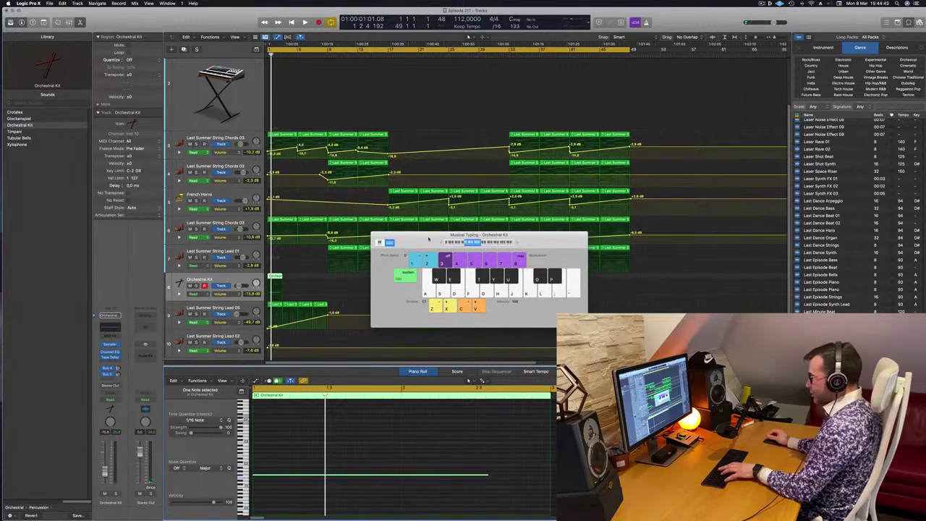
{"action": "key", "text": "super+k"}
{"action": "key", "text": "space"}
{"action": "key", "text": "Return"}
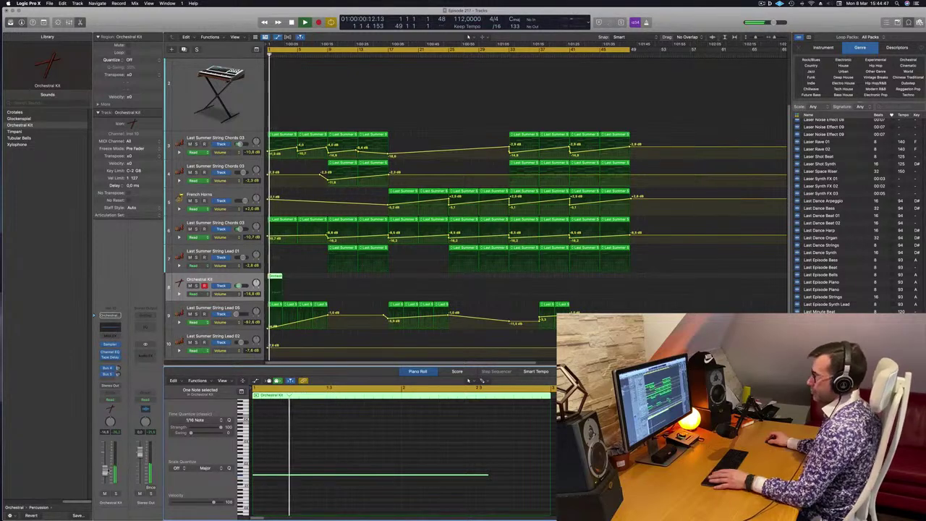
- Lower the volume automation point at bar 9 on the Last Summer String Lead 05 track to about -10 dB
{"action": "scroll", "coordinate": [341, 238], "scroll_direction": "down", "scroll_amount": 3}
{"action": "scroll", "coordinate": [341, 238], "scroll_direction": "up", "scroll_amount": 1}
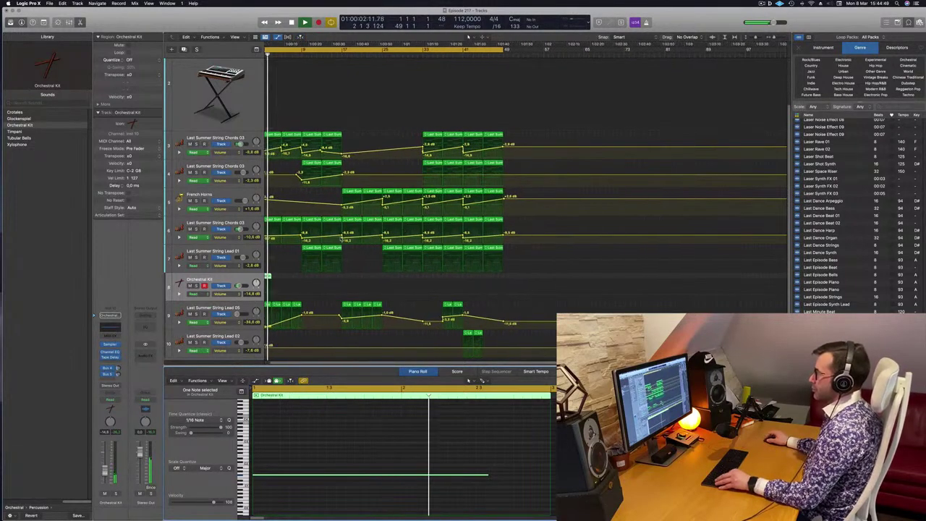
{"action": "scroll", "coordinate": [354, 256], "scroll_direction": "up", "scroll_amount": 1}
{"action": "scroll", "coordinate": [346, 262], "scroll_direction": "left", "scroll_amount": 1}
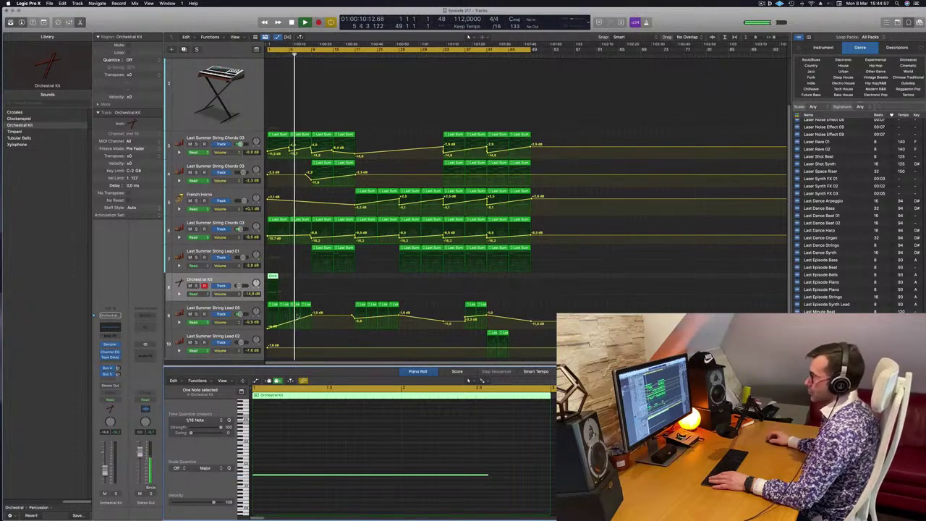
{"action": "left_click_drag", "start_coordinate": [313, 317], "coordinate": [313, 322]}
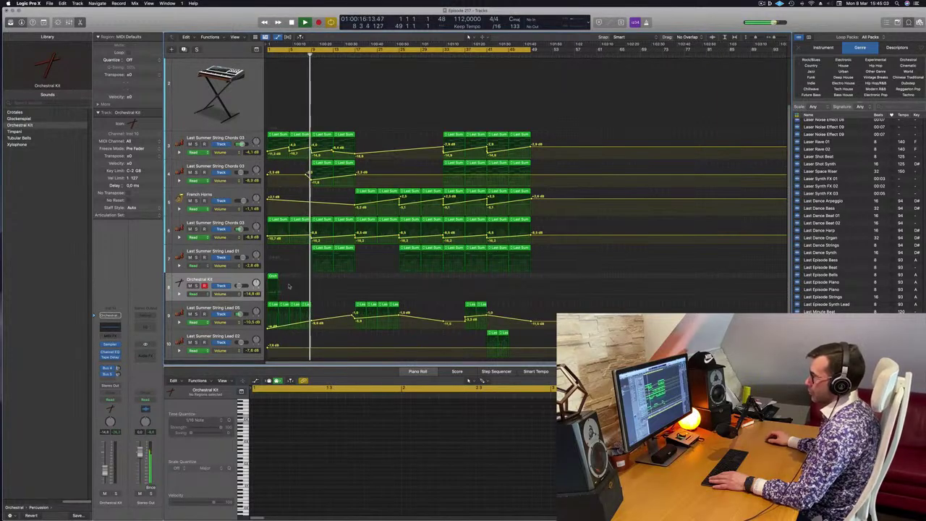
- Deepen the bar 9 volume dips on the first two Last Summer String Chords 03 tracks and add a bar 13 point on the second
{"action": "key", "text": "super+Left"}
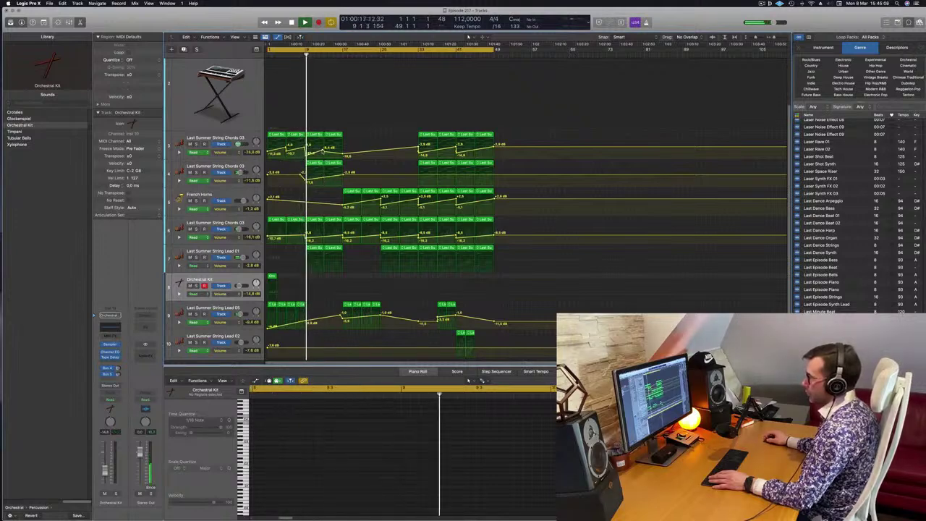
{"action": "left_click_drag", "start_coordinate": [305, 181], "coordinate": [305, 179]}
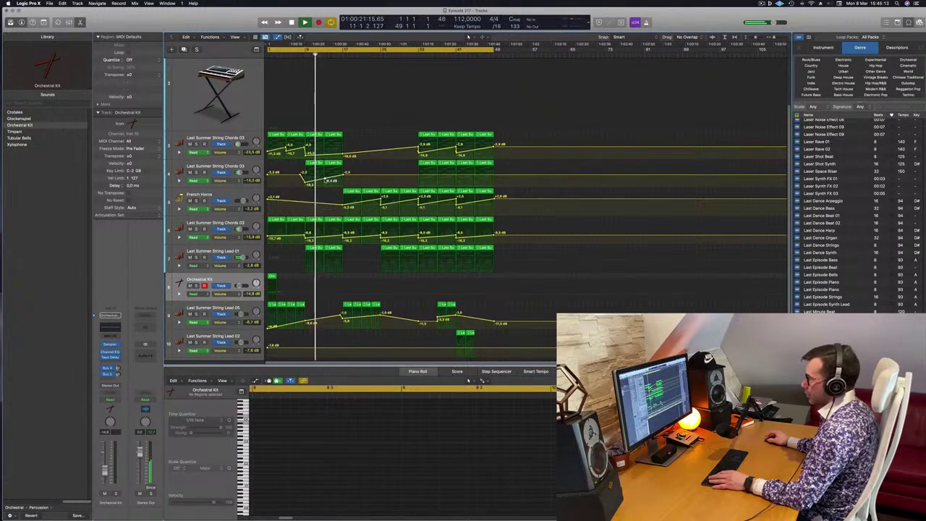
{"action": "left_click_drag", "start_coordinate": [342, 173], "coordinate": [323, 180]}
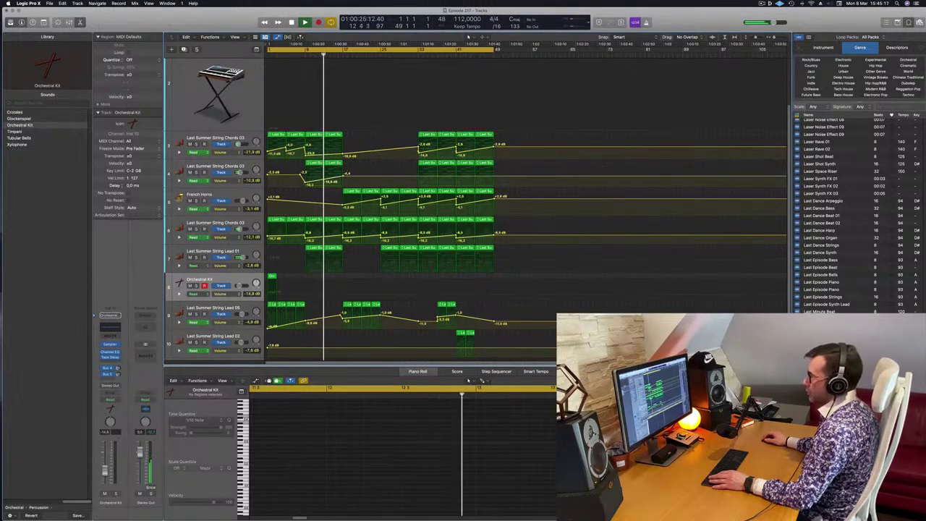
- Automate Last Summer String Lead 01's volume from -2.8 dB at bar 13 to -0.3 dB at bar 17, dropping to -5.0 dB by bar 25
{"action": "left_click", "coordinate": [299, 54]}
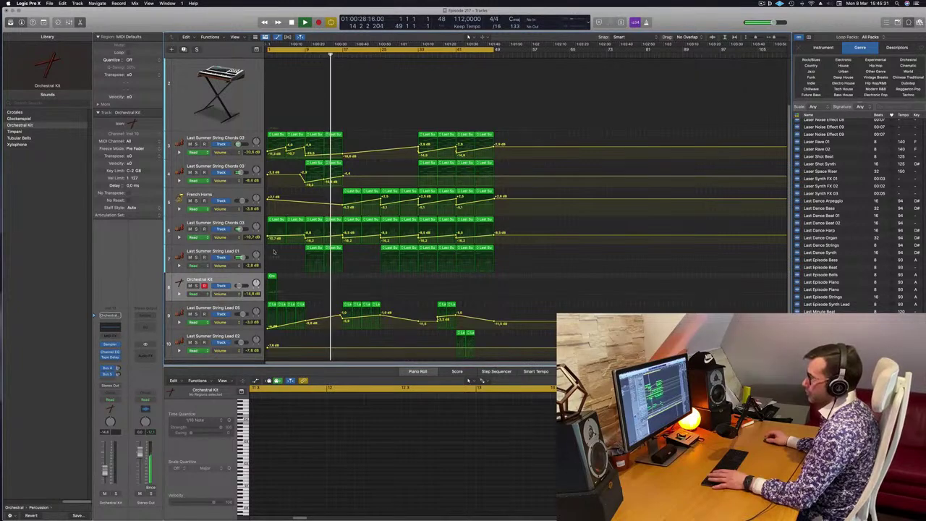
{"action": "left_click", "coordinate": [325, 263]}
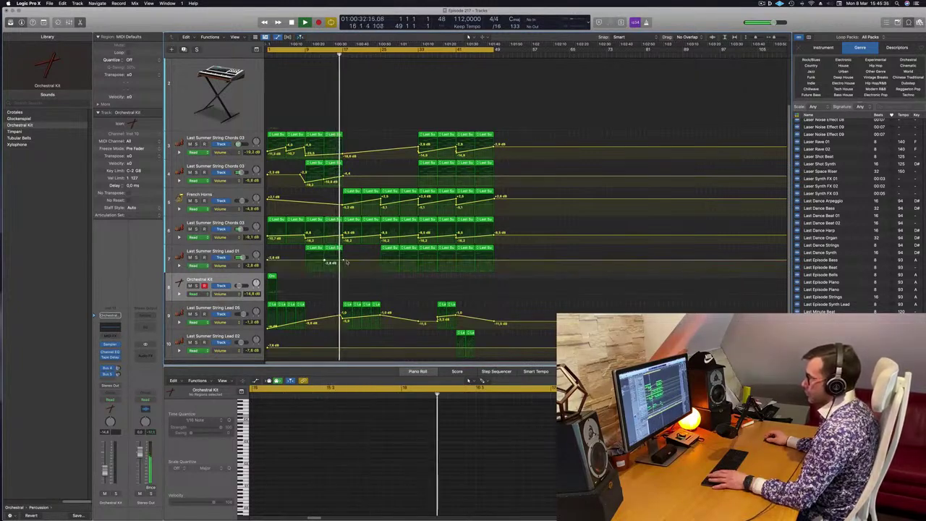
{"action": "left_click_drag", "start_coordinate": [325, 262], "coordinate": [327, 259]}
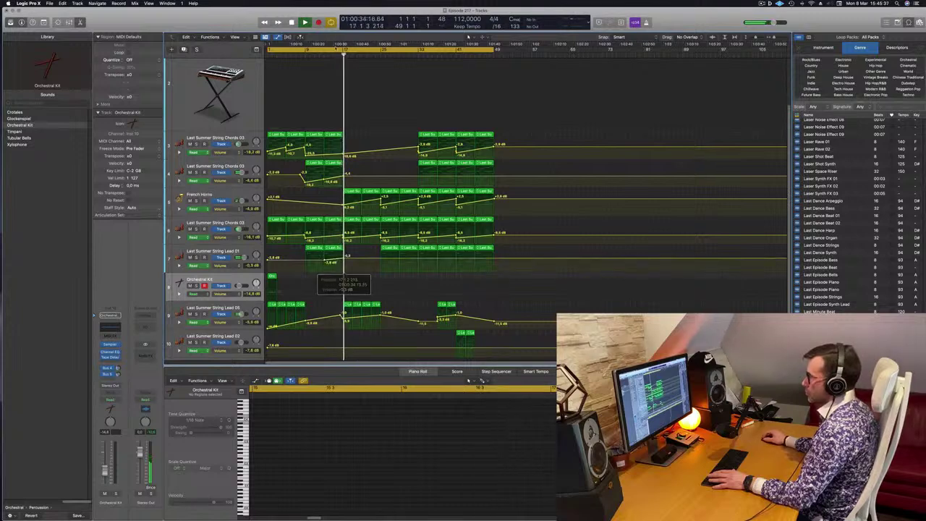
{"action": "left_click", "coordinate": [319, 55]}
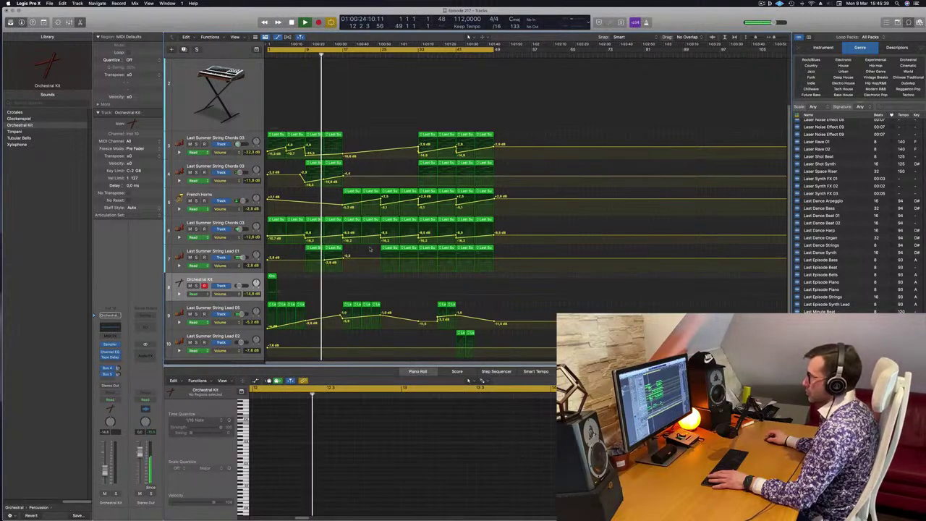
{"action": "left_click_drag", "start_coordinate": [377, 258], "coordinate": [379, 261]}
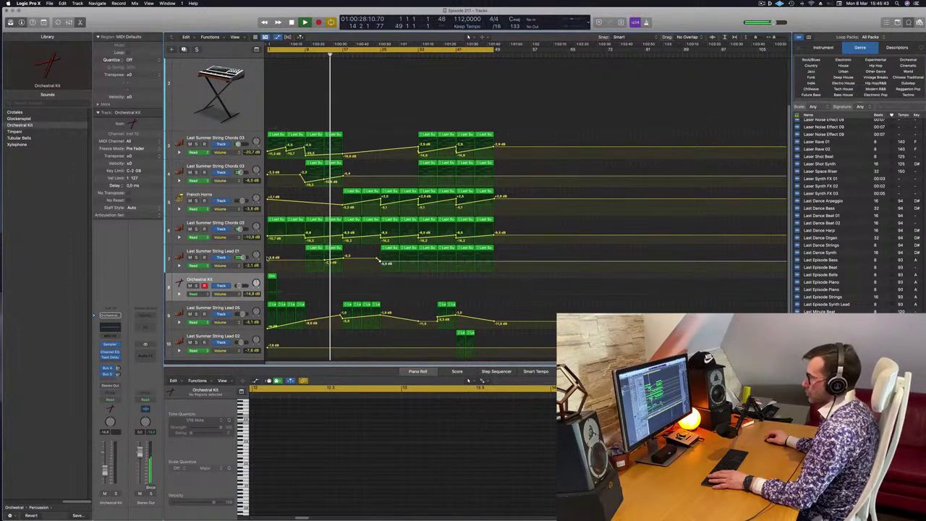
- Add a Bus 1 (Aux 1) send to the Last Summer String Lead 01 track and replay the passage from about bar 12
{"action": "left_click", "coordinate": [238, 253]}
{"action": "left_click", "coordinate": [106, 377]}
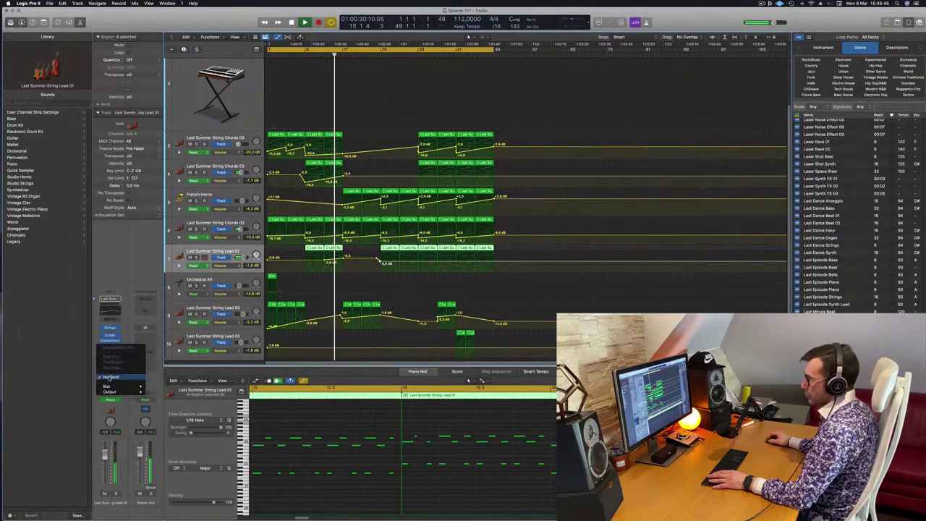
{"action": "mouse_move", "coordinate": [112, 387]}
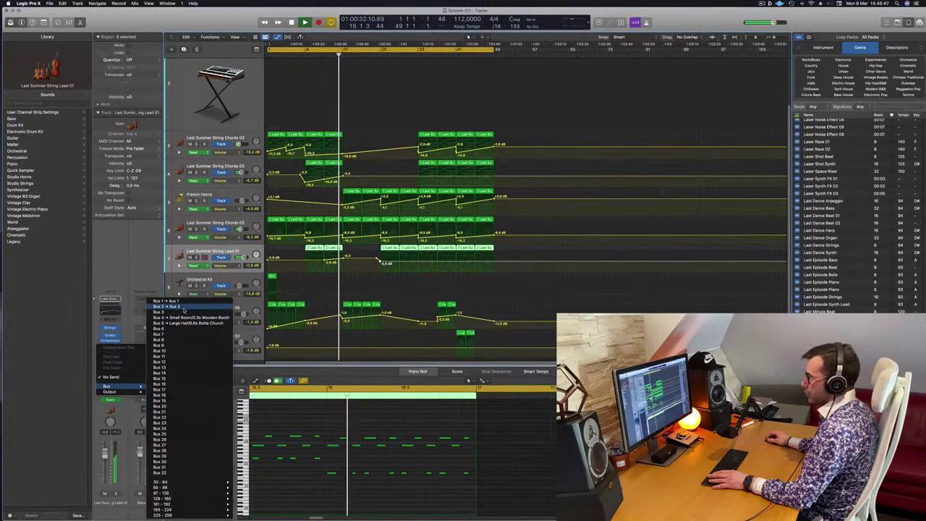
{"action": "left_click", "coordinate": [186, 302]}
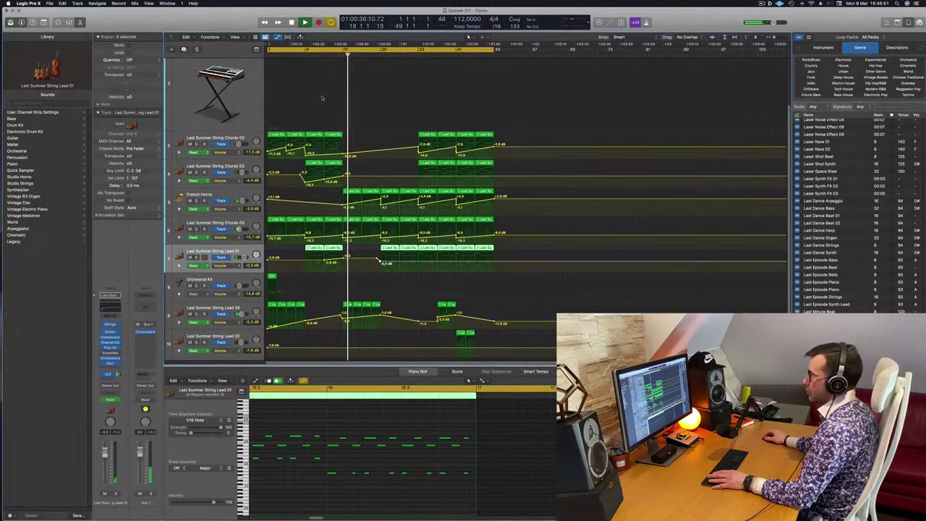
{"action": "left_click", "coordinate": [323, 55]}
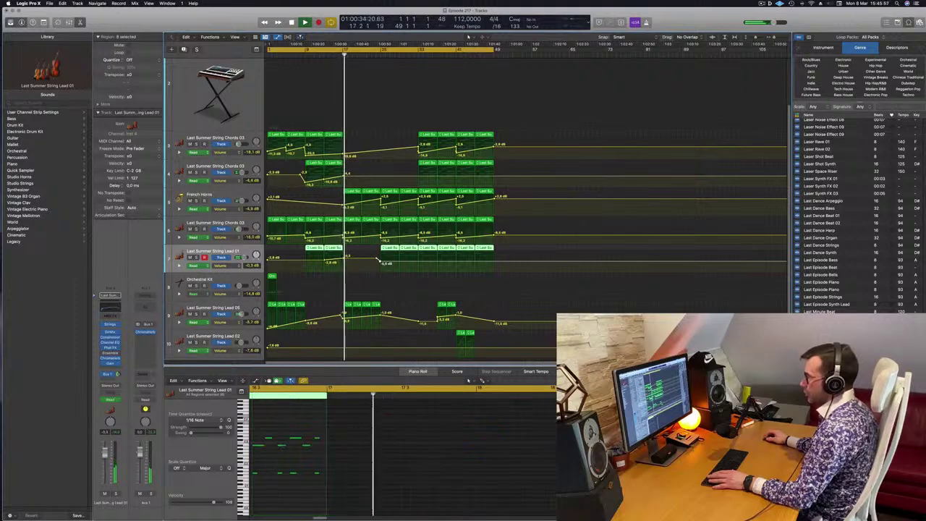
- Lower the French Horns volume automation points at bars 17 and 25
{"action": "left_click_drag", "start_coordinate": [342, 202], "coordinate": [381, 203]}
{"action": "left_click", "coordinate": [227, 196]}
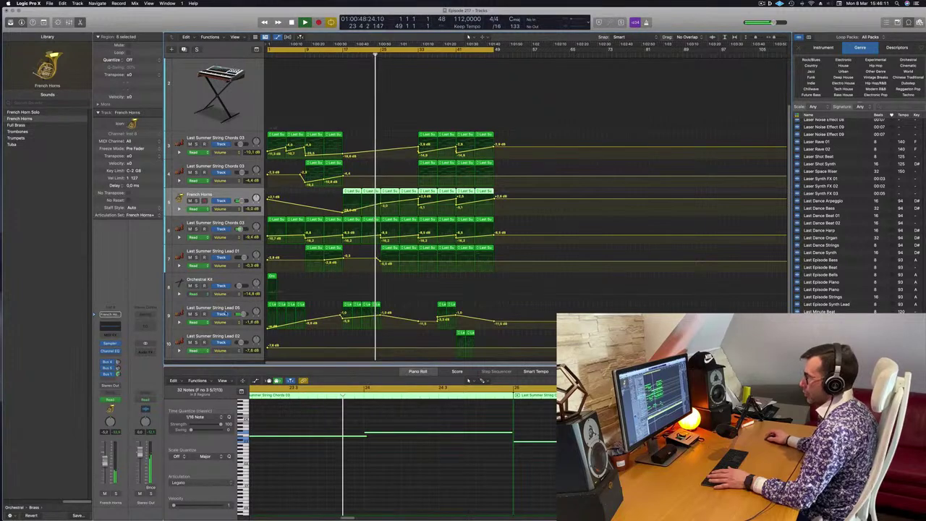
{"action": "left_click_drag", "start_coordinate": [384, 204], "coordinate": [384, 204]}
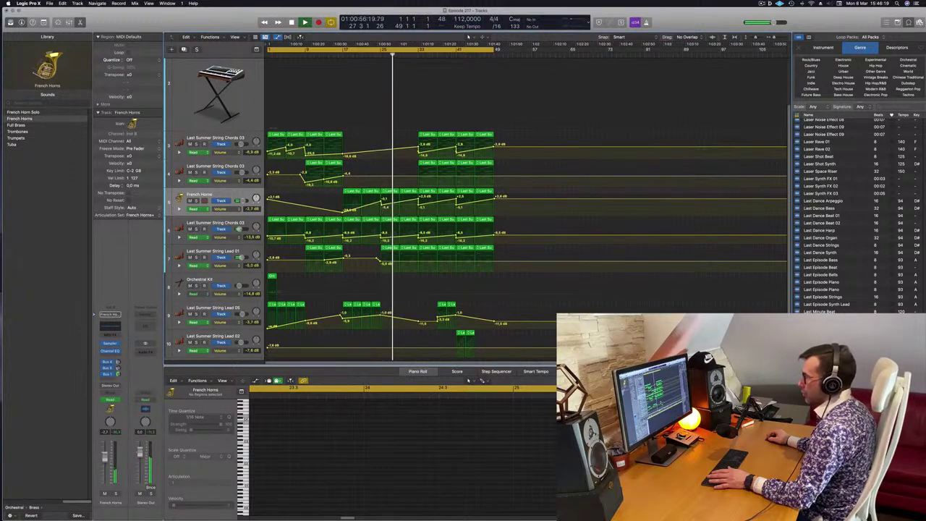
{"action": "left_click", "coordinate": [224, 199]}
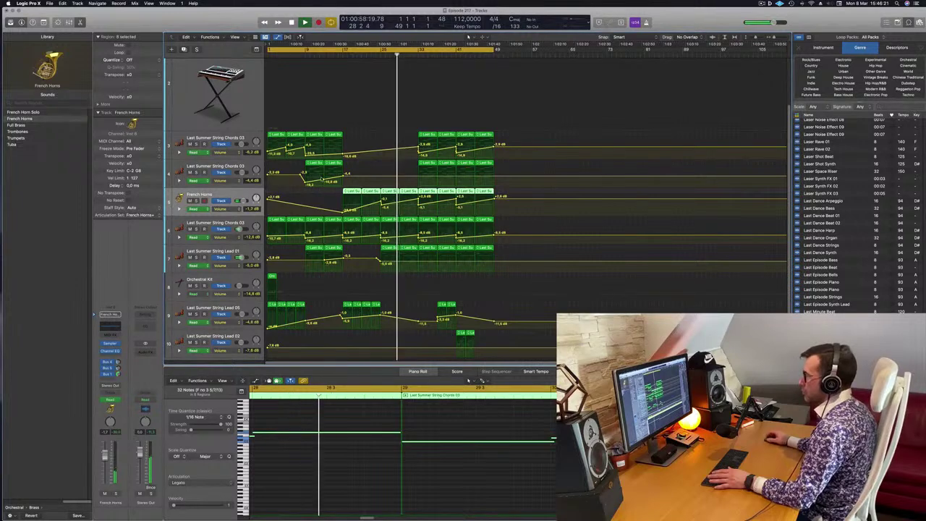
- Add a volume dip to about -17.5 dB at bar 33 on the second String Chords 03 track, and lower the other chords and horns there
{"action": "scroll", "coordinate": [356, 156], "scroll_direction": "down", "scroll_amount": 1}
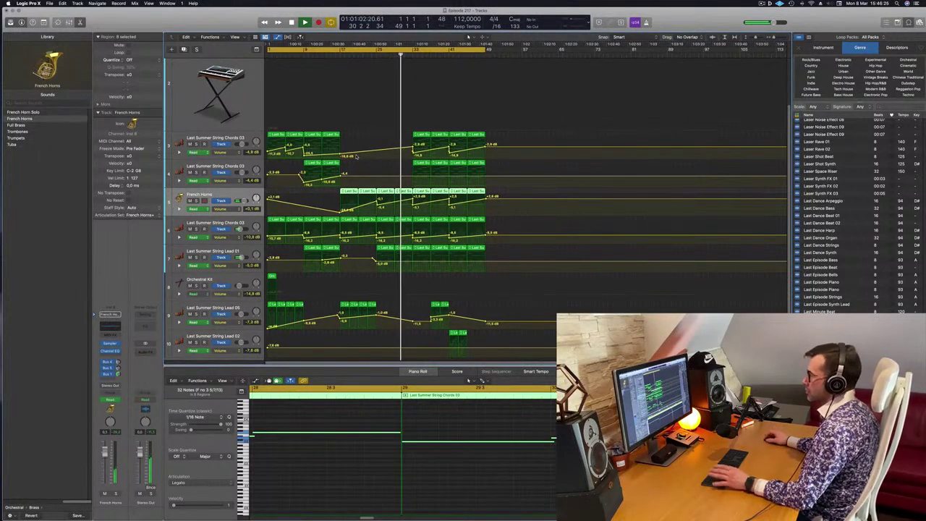
{"action": "scroll", "coordinate": [384, 159], "scroll_direction": "up", "scroll_amount": 3}
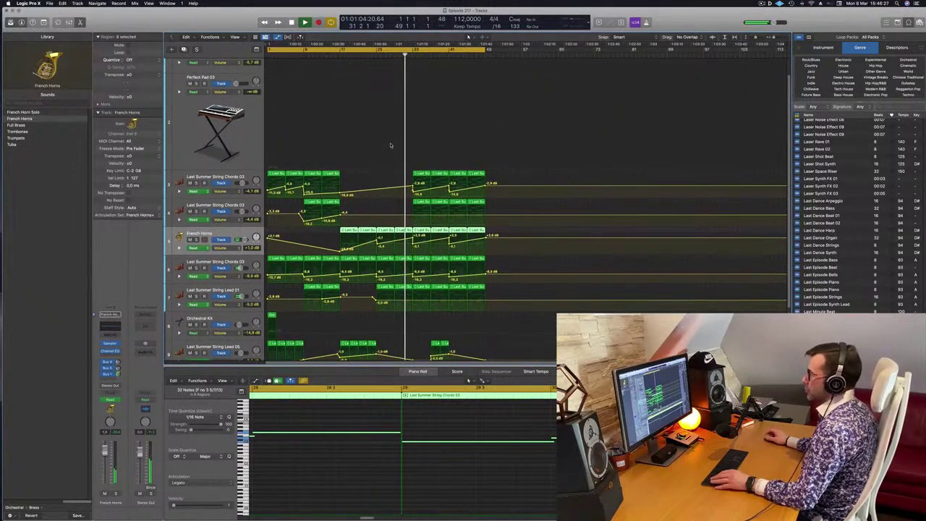
{"action": "scroll", "coordinate": [392, 146], "scroll_direction": "down", "scroll_amount": 1}
{"action": "scroll", "coordinate": [383, 149], "scroll_direction": "down", "scroll_amount": 2}
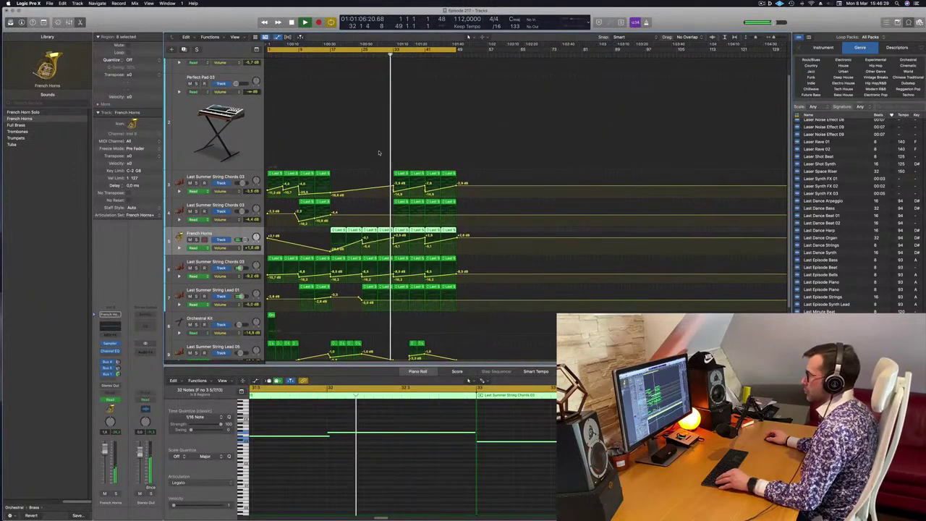
{"action": "scroll", "coordinate": [379, 152], "scroll_direction": "down", "scroll_amount": 1}
{"action": "scroll", "coordinate": [376, 148], "scroll_direction": "down", "scroll_amount": 2}
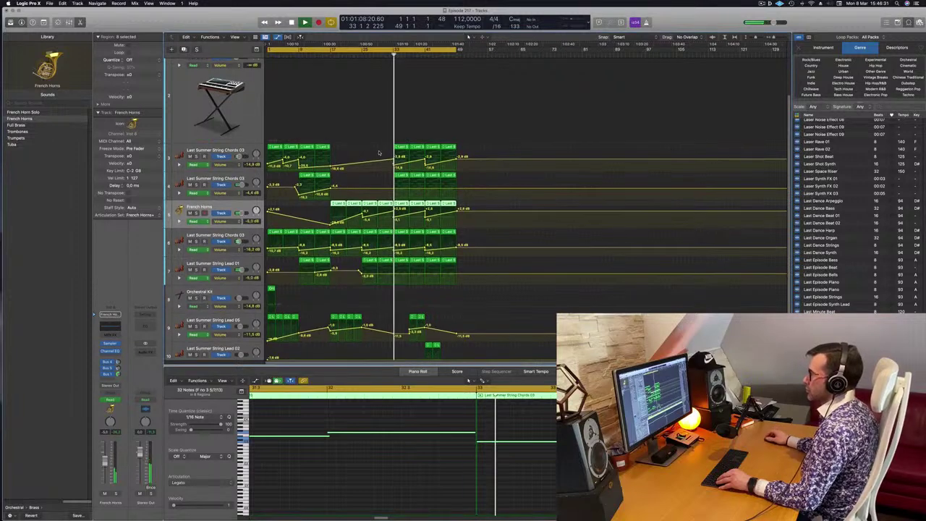
{"action": "left_click", "coordinate": [384, 55]}
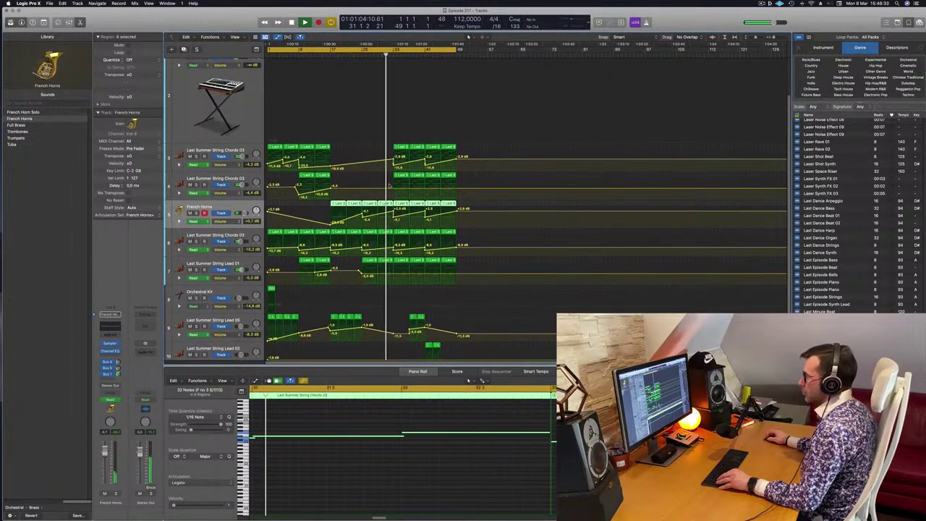
{"action": "left_click", "coordinate": [389, 190]}
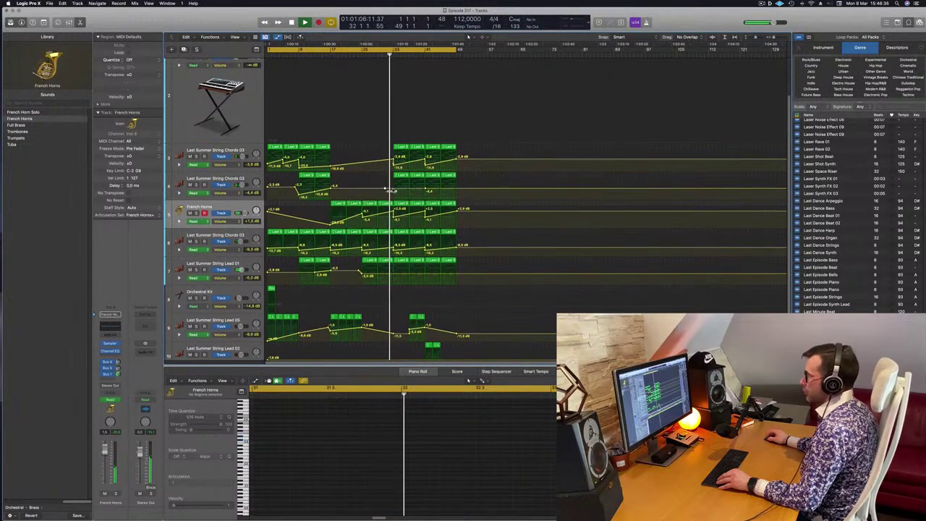
{"action": "left_click_drag", "start_coordinate": [389, 189], "coordinate": [392, 197]}
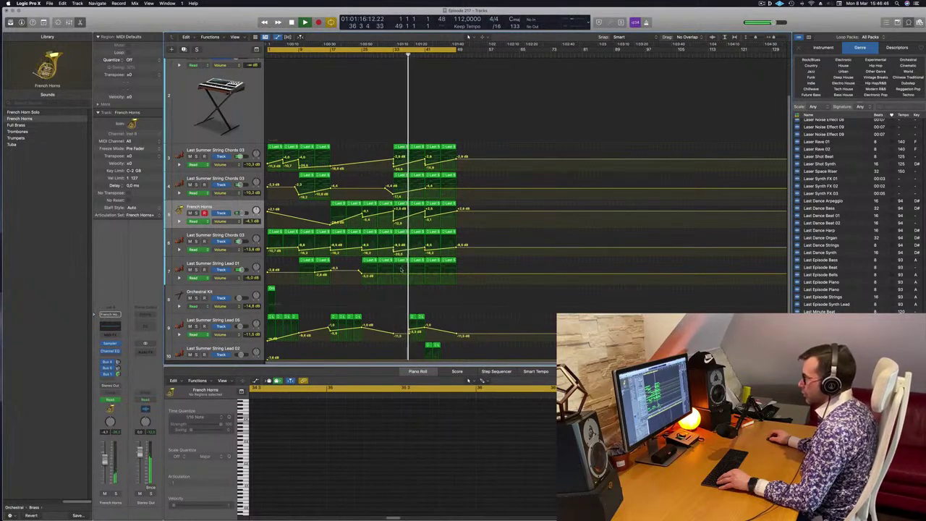
- Automate Last Summer String Lead 01's volume to fall from bar 33 to about -14 dB at bar 37 and rise again by bar 41
{"action": "left_click", "coordinate": [388, 55]}
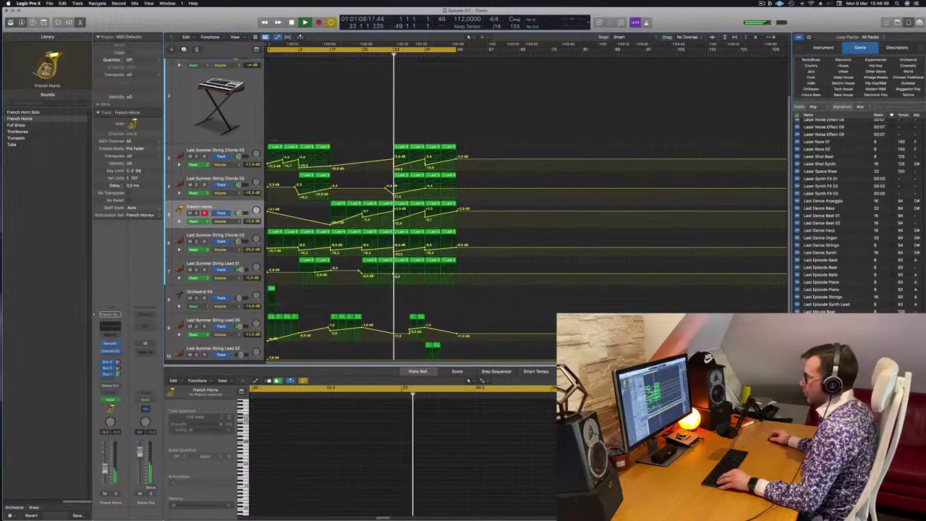
{"action": "left_click_drag", "start_coordinate": [408, 275], "coordinate": [411, 279]}
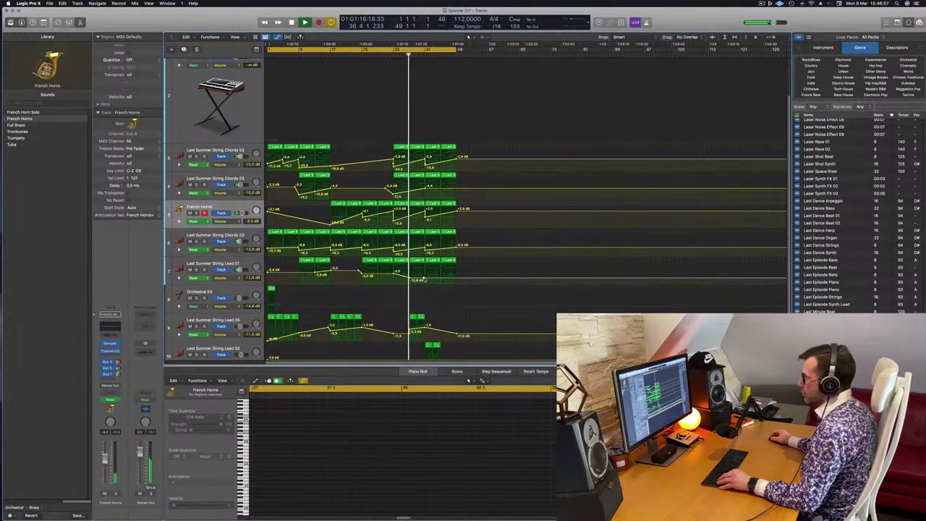
{"action": "left_click_drag", "start_coordinate": [425, 280], "coordinate": [426, 272]}
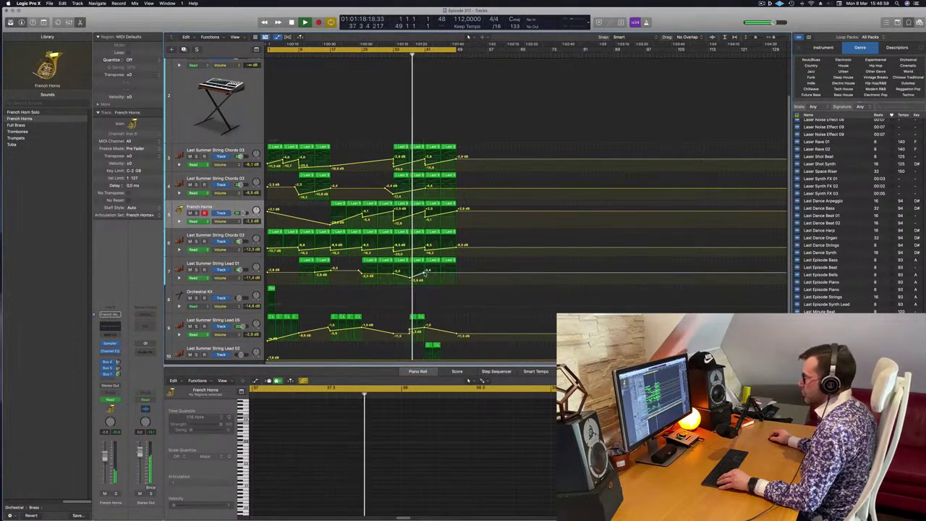
- Delete the Last Summer String Lead 05 regions at bar 37 and drop String Lead 01's volume to about -20.4 dB at bar 41
{"action": "left_click", "coordinate": [405, 319]}
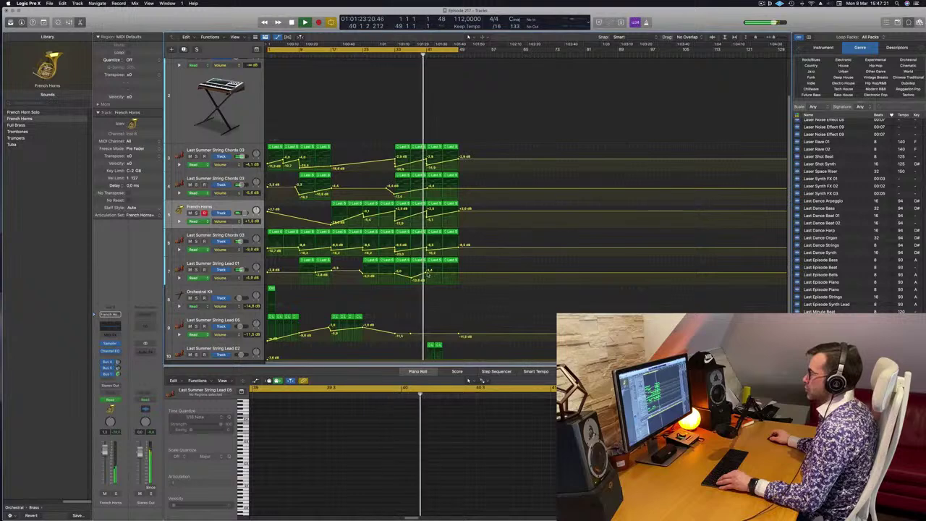
{"action": "left_click_drag", "start_coordinate": [427, 273], "coordinate": [427, 282]}
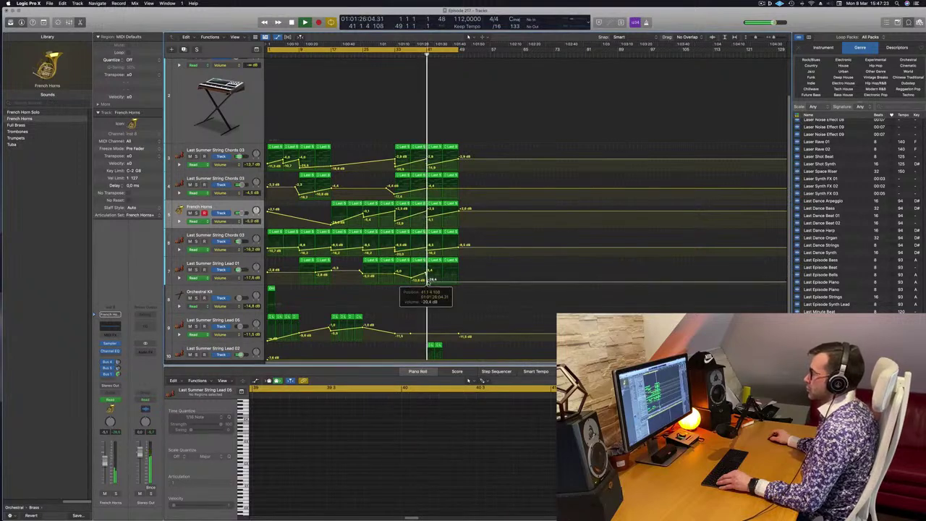
{"action": "scroll", "coordinate": [347, 275], "scroll_direction": "down", "scroll_amount": 3}
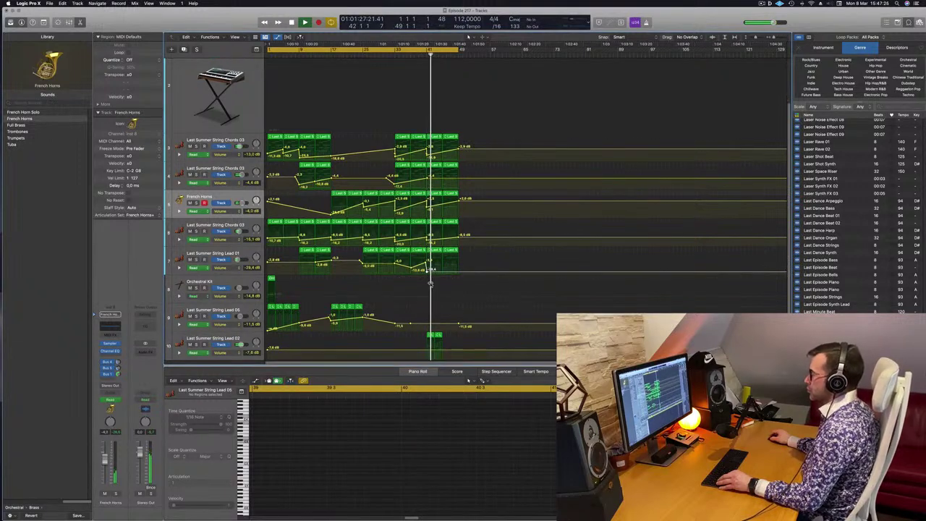
- Copy the Orchestral Kit region from bar 1 to bar 45
{"action": "left_click", "coordinate": [272, 262]}
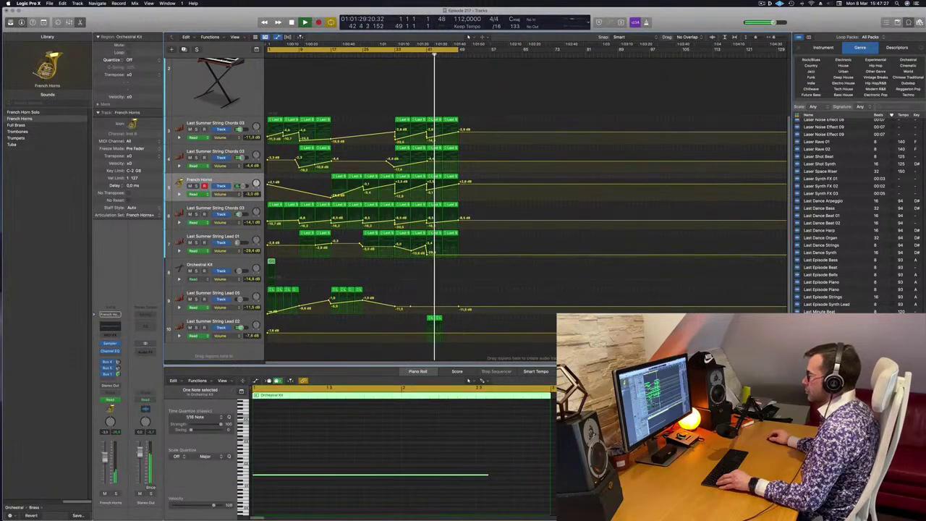
{"action": "left_click_drag", "start_coordinate": [271, 262], "coordinate": [443, 262]}
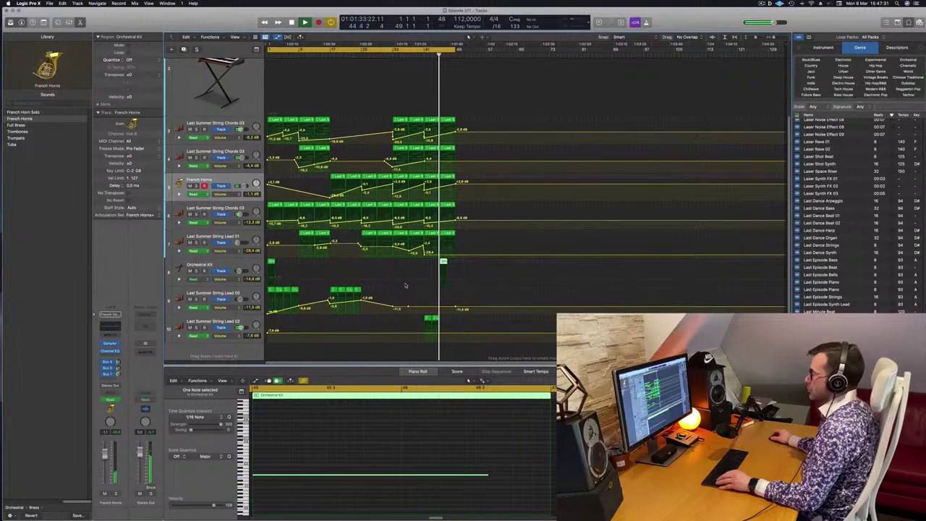
{"action": "key", "text": "super+Right"}
{"action": "key", "text": "super+Right"}
{"action": "key", "text": "super+Right"}
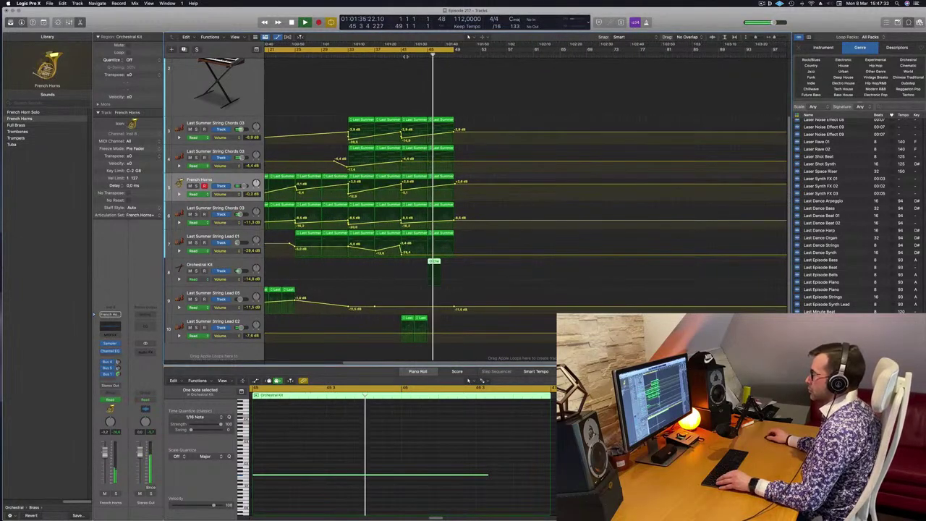
{"action": "key", "text": "super+Left"}
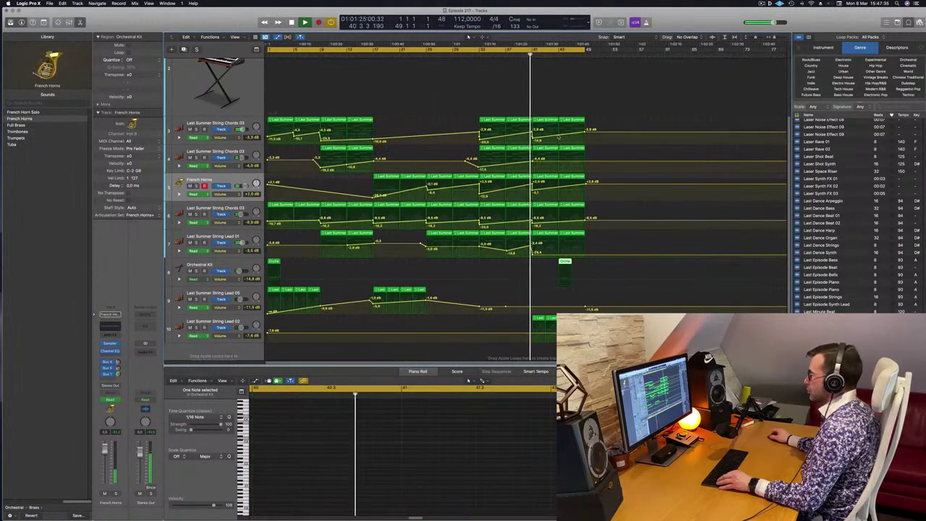
- Delete the regions at bar 45 on the upper two Last Summer String Chords 03 tracks
{"action": "left_click", "coordinate": [558, 136]}
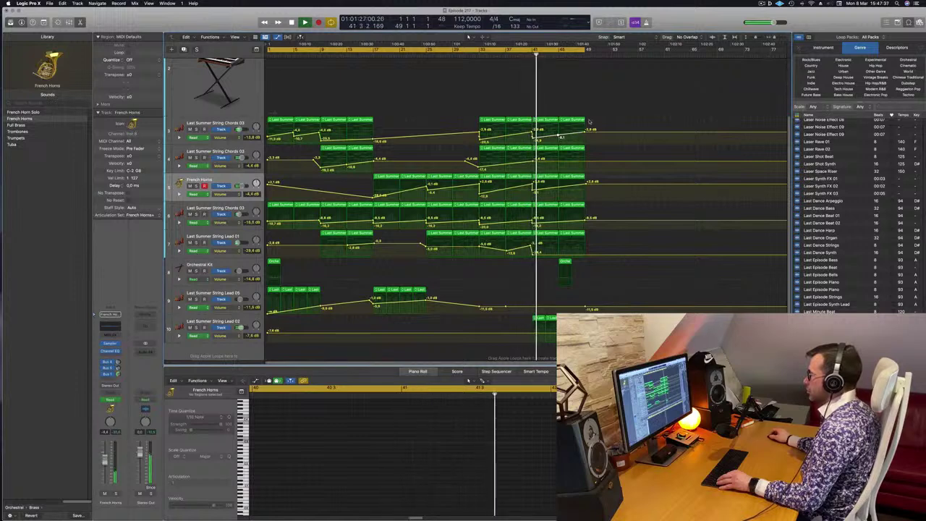
{"action": "left_click", "coordinate": [575, 120]}
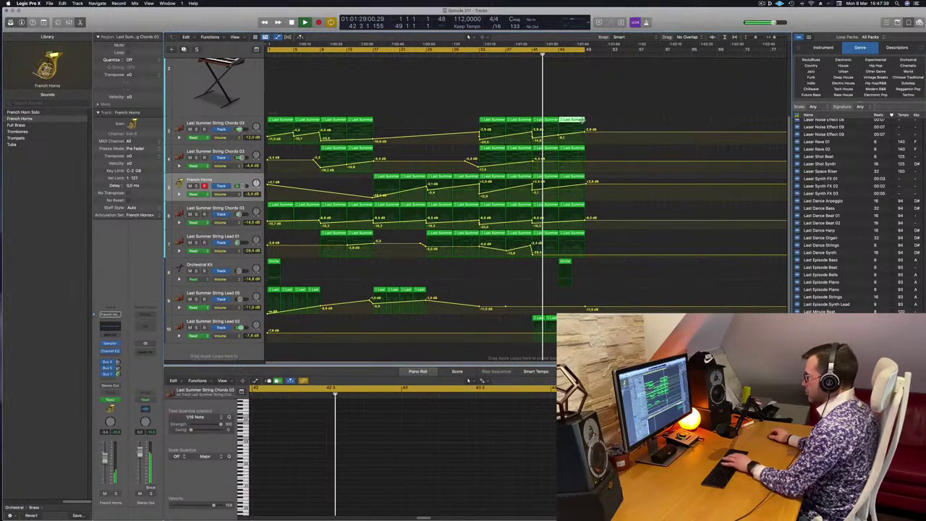
{"action": "key", "text": "BackSpace"}
{"action": "left_click", "coordinate": [580, 148]}
{"action": "key", "text": "BackSpace"}
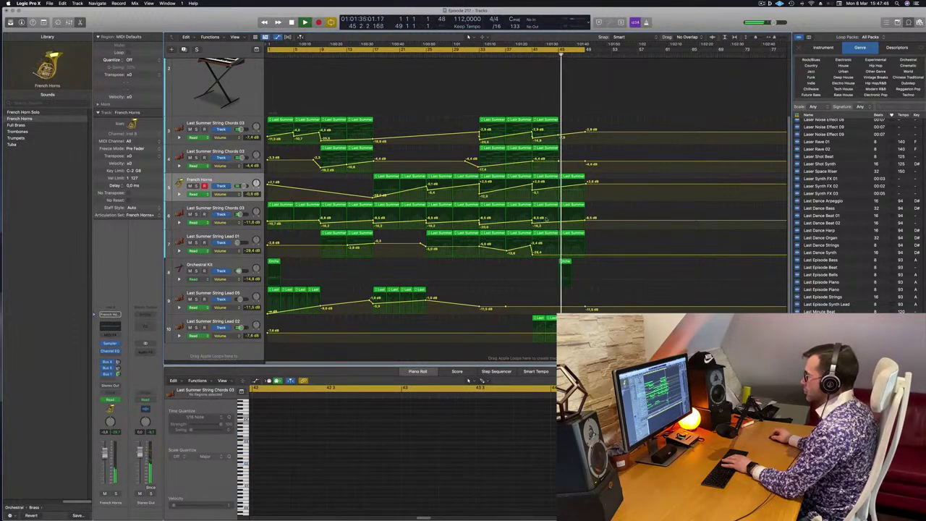
- Copy the last French Horns, lower String Chords 03 and String Lead 01 regions together to bar 49
{"action": "left_click", "coordinate": [581, 176]}
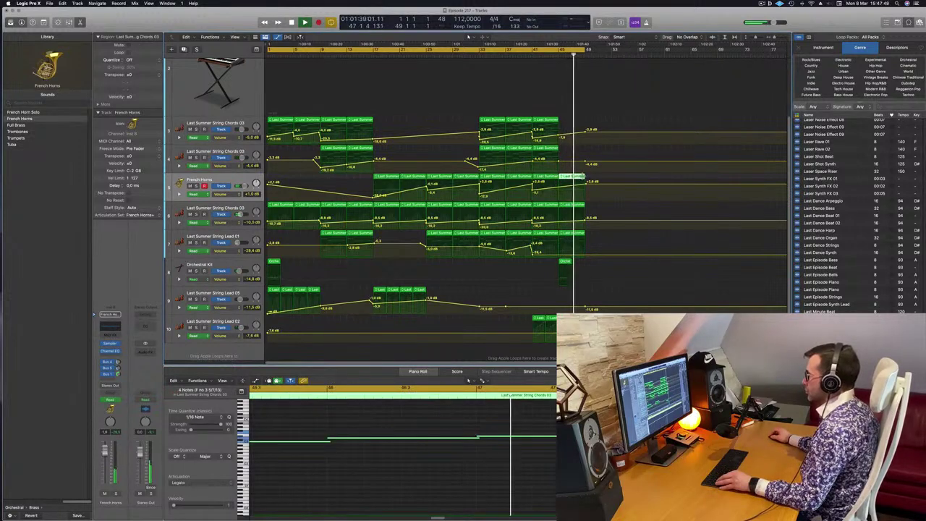
{"action": "left_click", "coordinate": [550, 56]}
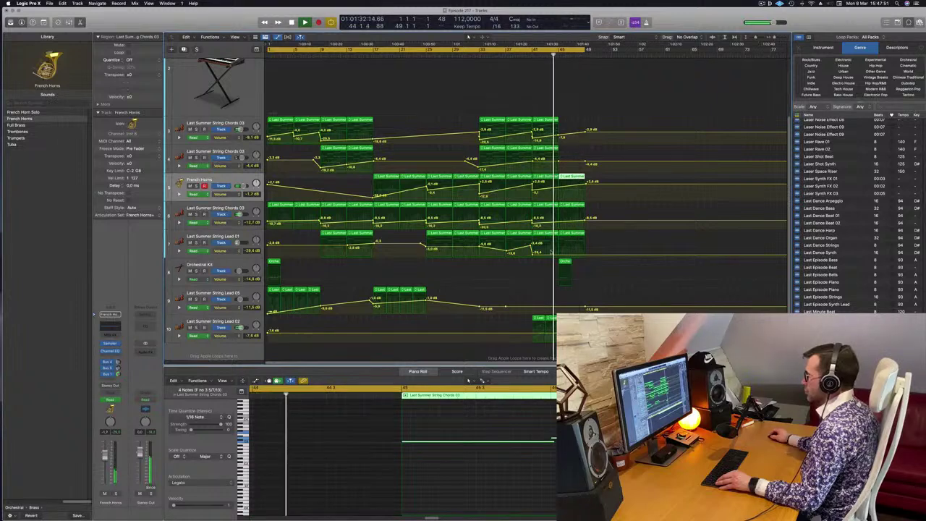
{"action": "left_click_drag", "start_coordinate": [592, 178], "coordinate": [558, 257]}
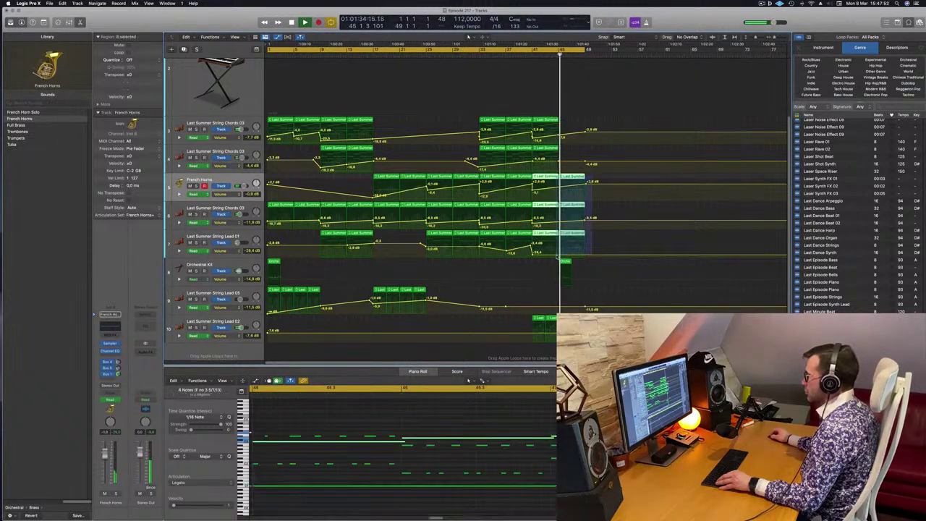
{"action": "left_click_drag", "start_coordinate": [571, 175], "coordinate": [599, 176]}
{"action": "left_click_drag", "start_coordinate": [597, 97], "coordinate": [596, 97]}
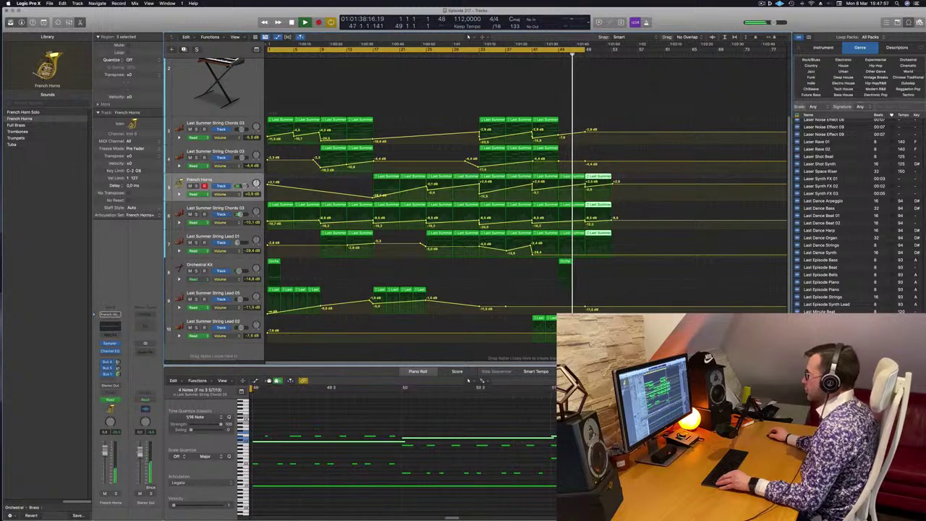
- Extend the cycle range to bar 53 and automate String Lead 01's volume to rise from about -17.1 dB at bar 49 until bar 53
{"action": "left_click_drag", "start_coordinate": [586, 49], "coordinate": [612, 53]}
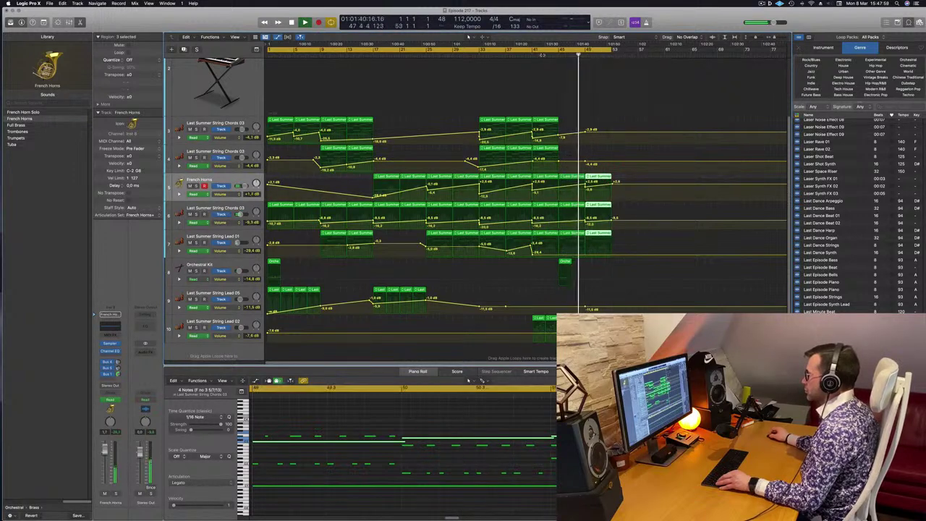
{"action": "left_click", "coordinate": [545, 55]}
{"action": "left_click", "coordinate": [585, 223]}
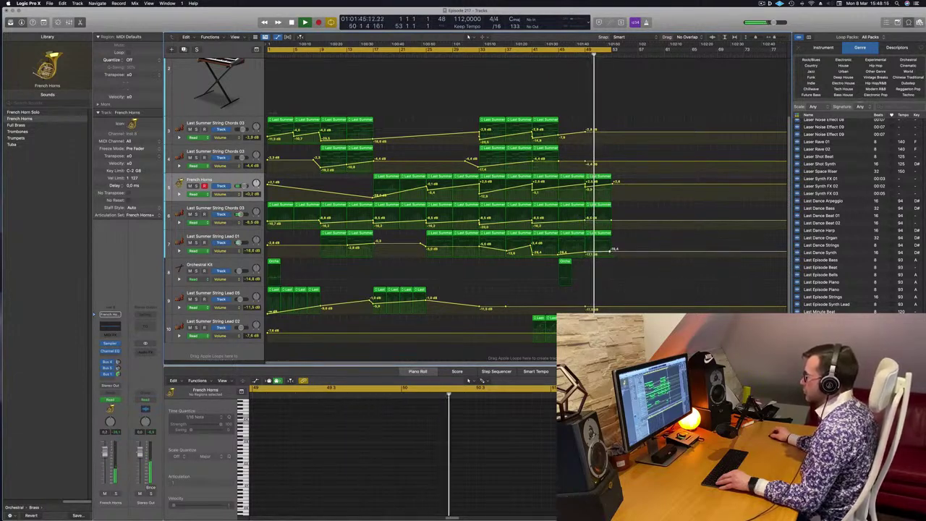
- Copy the bar 49 regions of the horns, lower chords and String Lead 01 to bar 53, and extend the cycle range to bar 57
{"action": "mouse_move", "coordinate": [620, 172]}
{"action": "left_mouse_down"}
{"action": "mouse_move", "coordinate": [601, 247]}
{"action": "mouse_move", "coordinate": [627, 178]}
{"action": "left_mouse_up"}
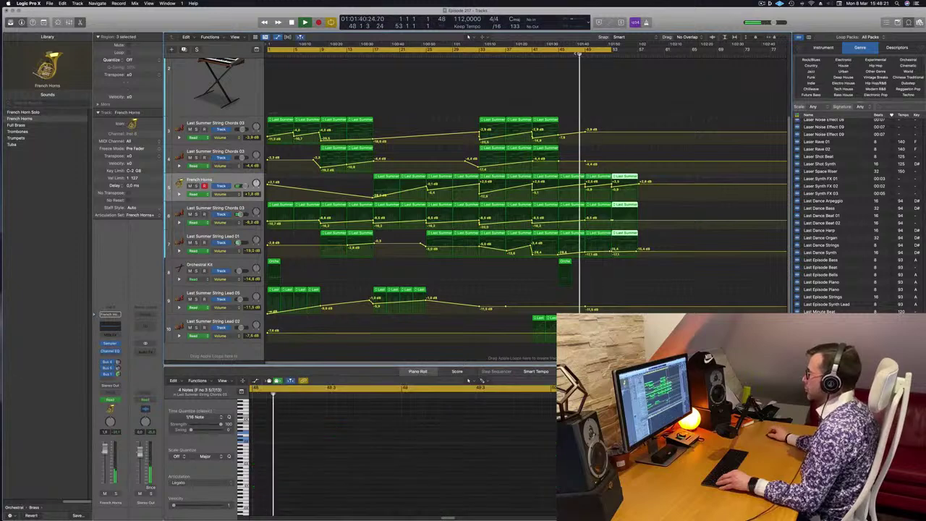
{"action": "left_click_drag", "start_coordinate": [612, 49], "coordinate": [640, 56]}
{"action": "key", "text": "space"}
{"action": "key", "text": "space"}
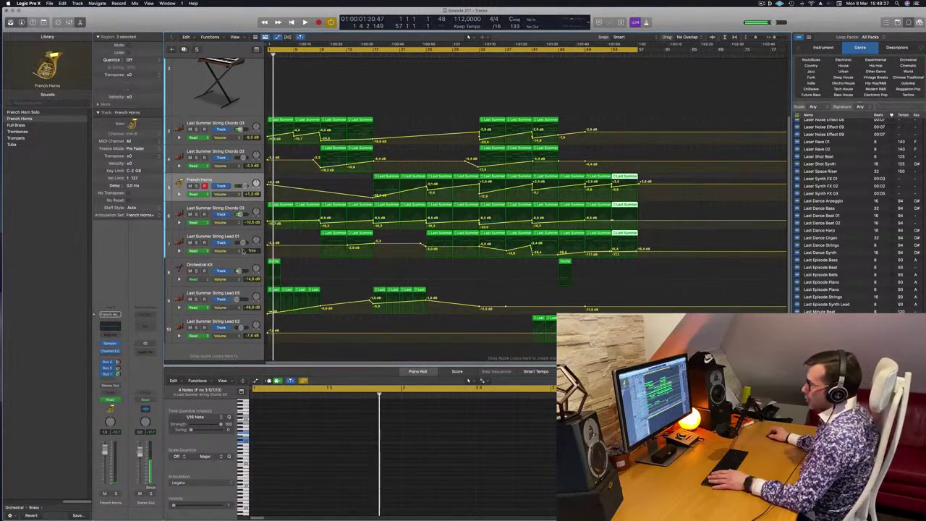
- Add a send from the Orchestral Kit track to the Aux 1 reverb bus, turn it up, and play from the start
{"action": "left_click", "coordinate": [233, 265]}
{"action": "key", "text": "Return"}
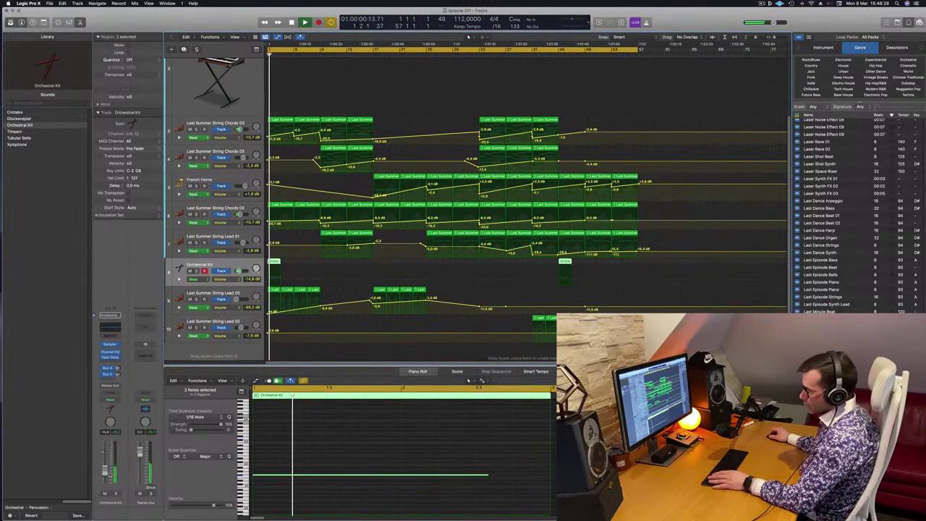
{"action": "left_click", "coordinate": [103, 379]}
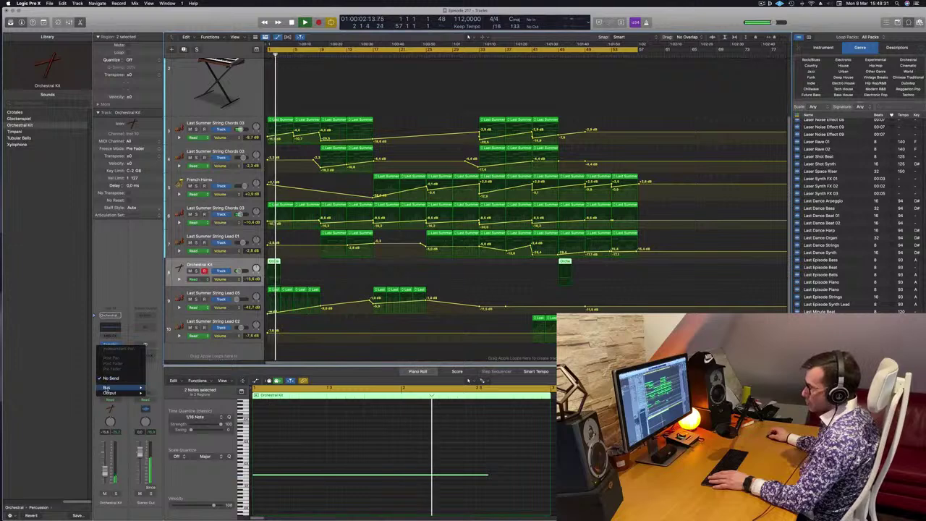
{"action": "mouse_move", "coordinate": [108, 388]}
{"action": "left_click", "coordinate": [174, 300]}
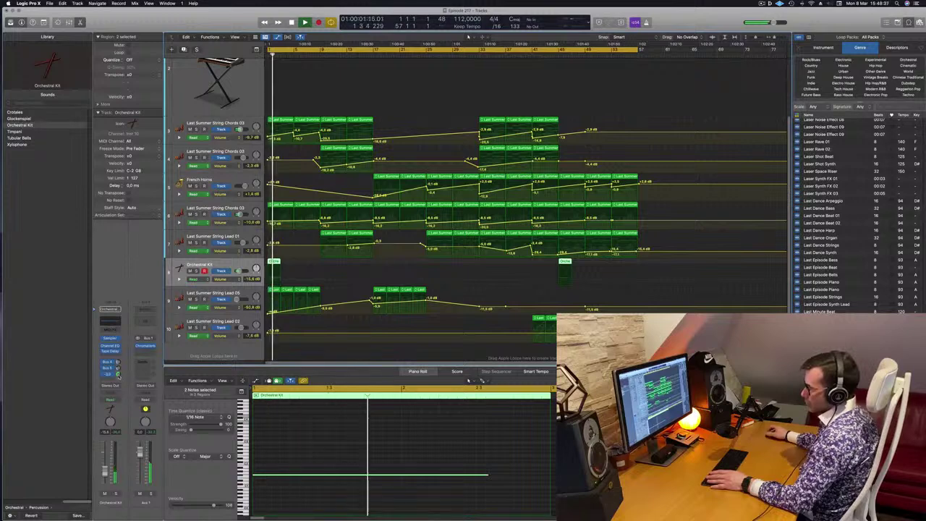
{"action": "key", "text": "Return"}
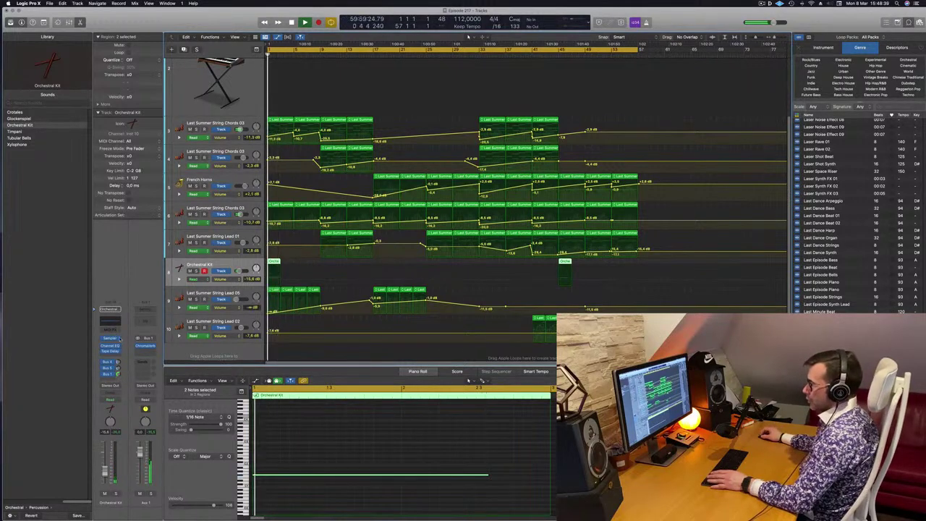
- Set the Aux 1 ChromaVerb's decay to 3.90 s and its density to 90 %, and close the plug-in
{"action": "left_click", "coordinate": [144, 346]}
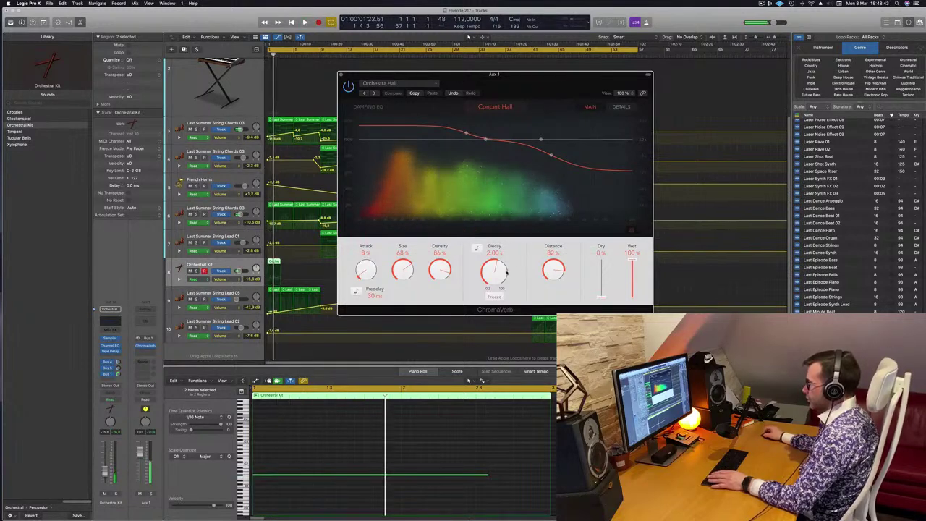
{"action": "key", "text": "Return"}
{"action": "left_click_drag", "start_coordinate": [500, 272], "coordinate": [500, 265]}
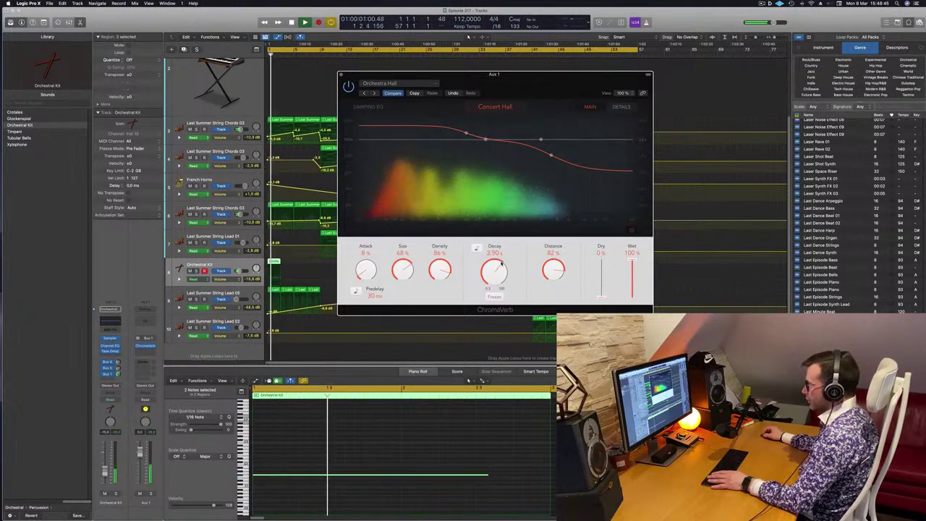
{"action": "key", "text": "Return"}
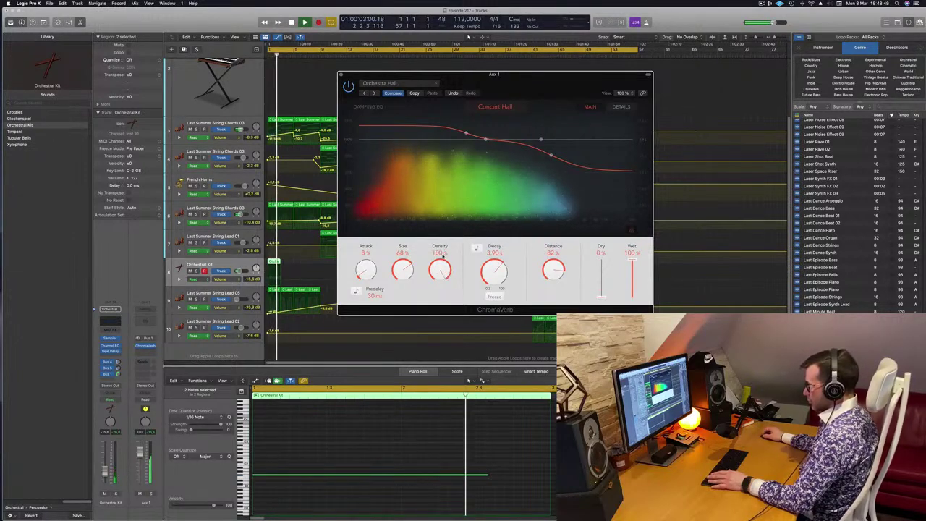
{"action": "left_click_drag", "start_coordinate": [442, 268], "coordinate": [442, 270]}
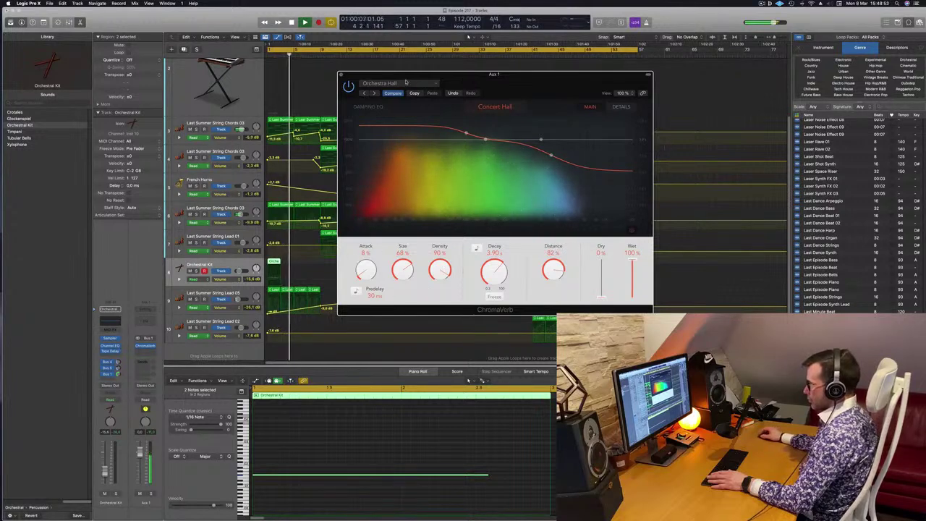
{"action": "left_click", "coordinate": [342, 75]}
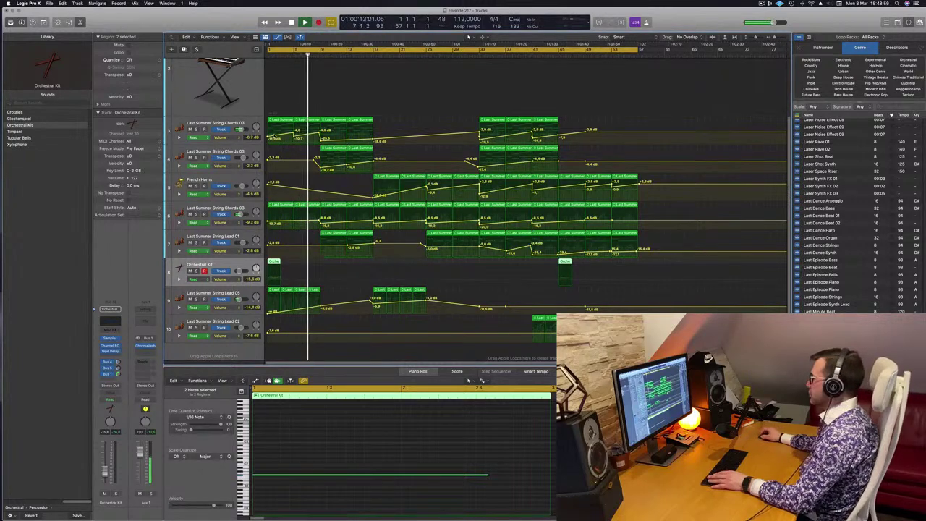
- Look through the Apple Loops list and close the loop browser
{"action": "scroll", "coordinate": [868, 305], "scroll_direction": "down", "scroll_amount": 3}
{"action": "scroll", "coordinate": [867, 305], "scroll_direction": "down", "scroll_amount": 15}
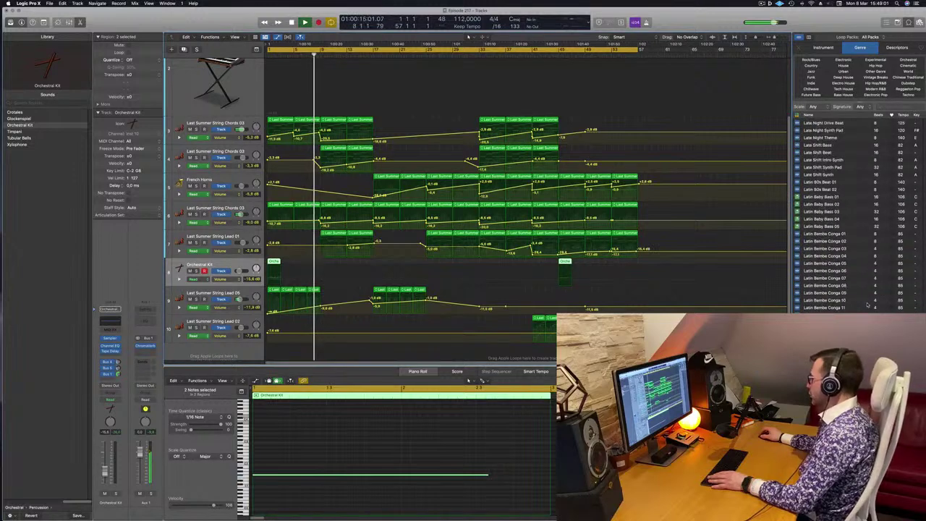
{"action": "scroll", "coordinate": [868, 306], "scroll_direction": "down", "scroll_amount": 15}
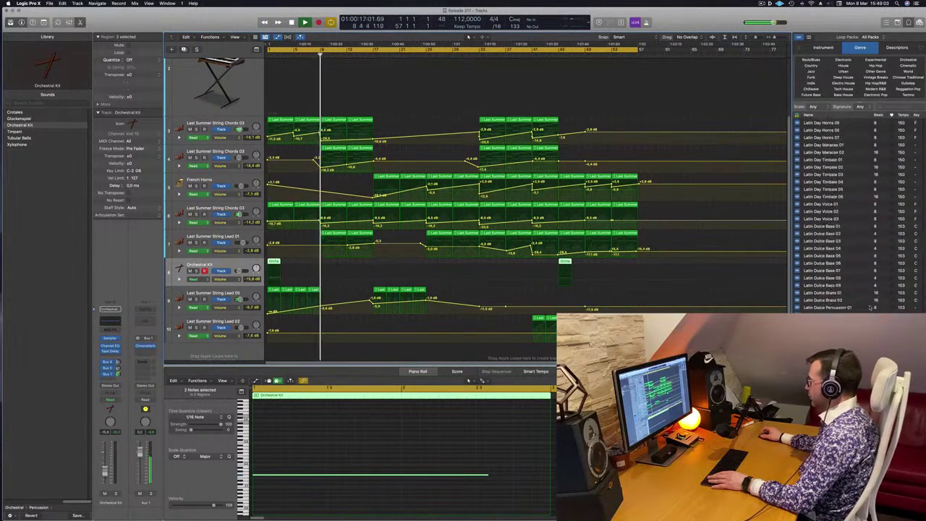
{"action": "scroll", "coordinate": [872, 308], "scroll_direction": "down", "scroll_amount": 15}
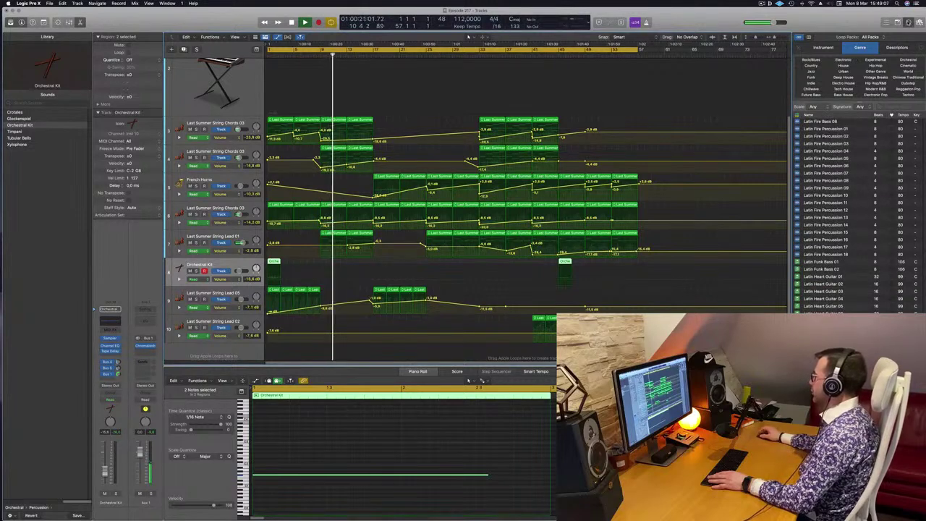
{"action": "left_click", "coordinate": [905, 22]}
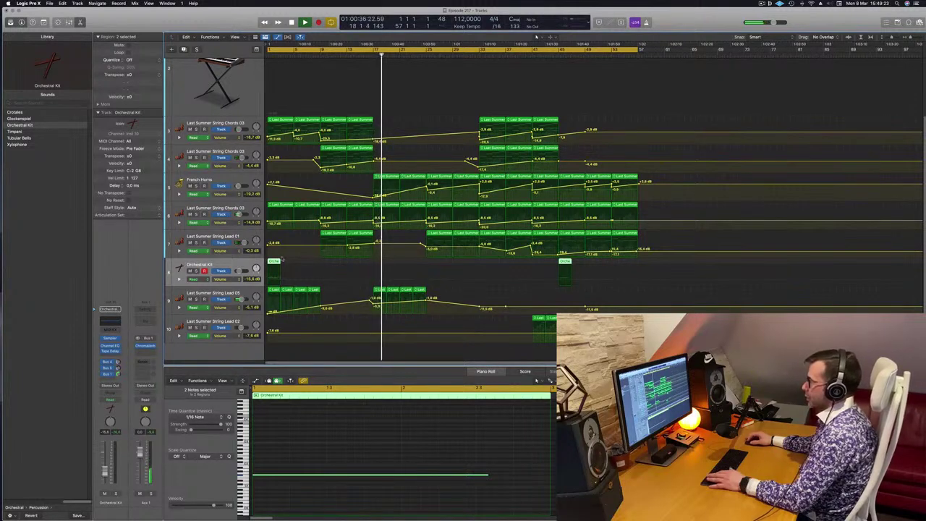
- Copy the two selected Orchestral Kit regions so the first starts at bar 17, and move its note to a lower pitch
{"action": "key", "text": "space"}
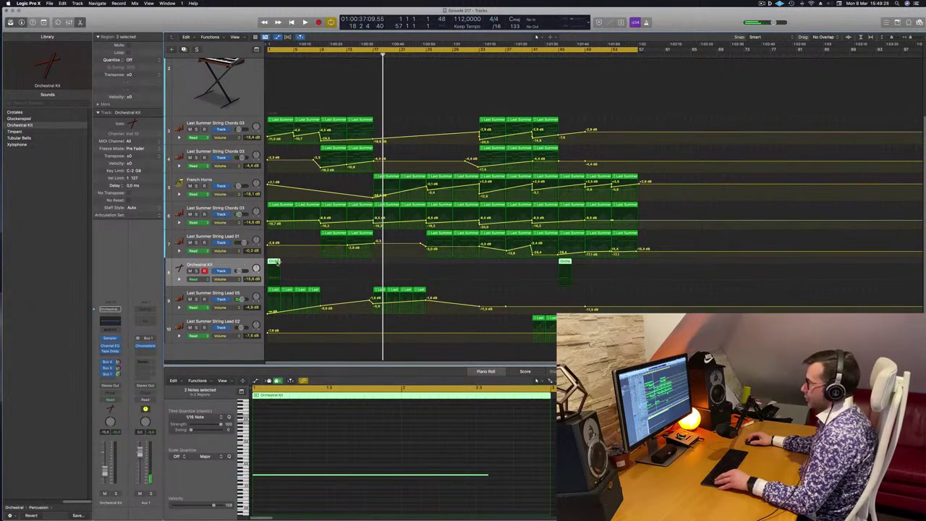
{"action": "left_click_drag", "start_coordinate": [276, 264], "coordinate": [383, 267]}
{"action": "left_click", "coordinate": [519, 501]}
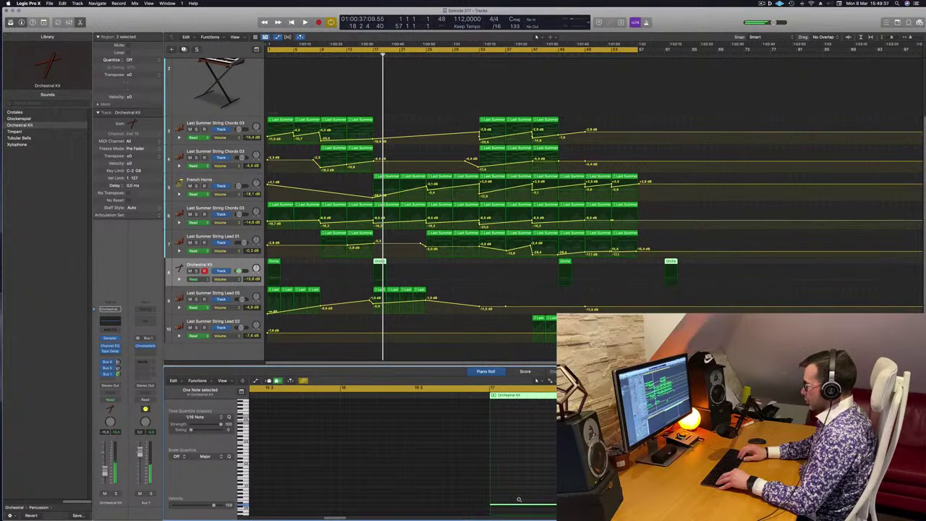
{"action": "key", "text": "space"}
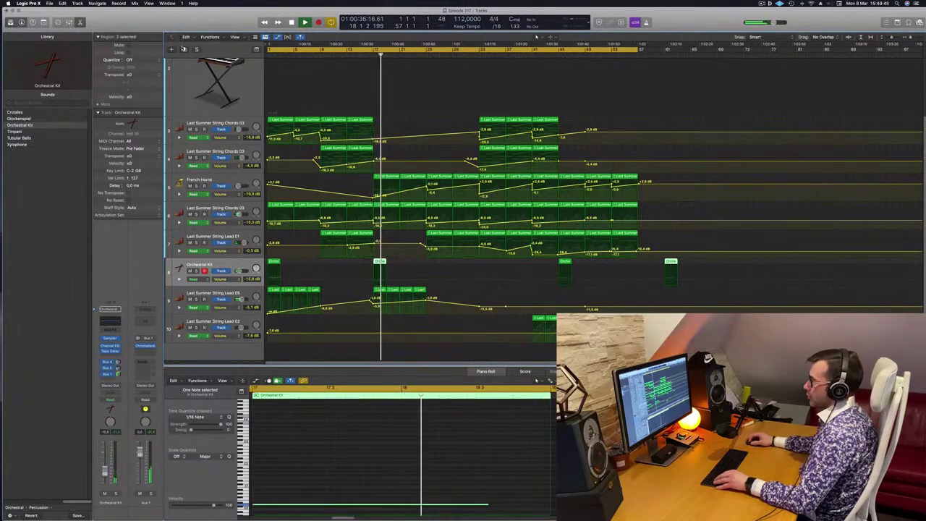
- Move the bar 17 percussion region onto a duplicate Orchestral Kit track and set that track's volume to -10.0 dB
{"action": "key", "text": "super+d"}
{"action": "left_click_drag", "start_coordinate": [384, 261], "coordinate": [381, 291]}
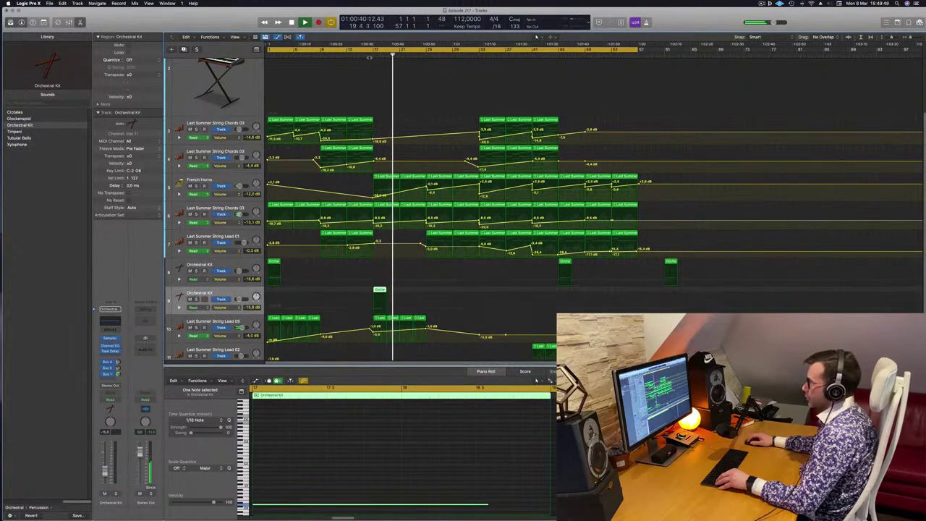
{"action": "left_click", "coordinate": [368, 57]}
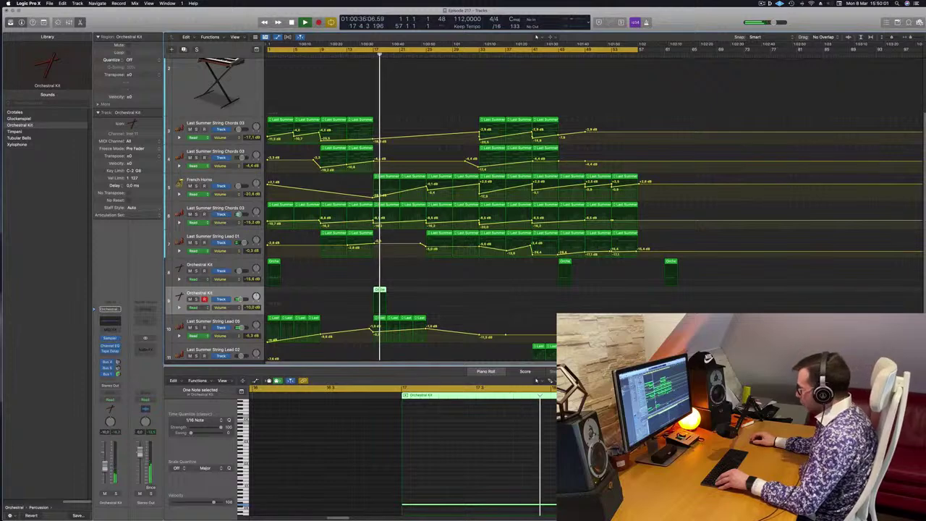
- Turn the long low percussion note at bar 17 into two short notes and play the passage
{"action": "left_click_drag", "start_coordinate": [649, 504], "coordinate": [427, 500]}
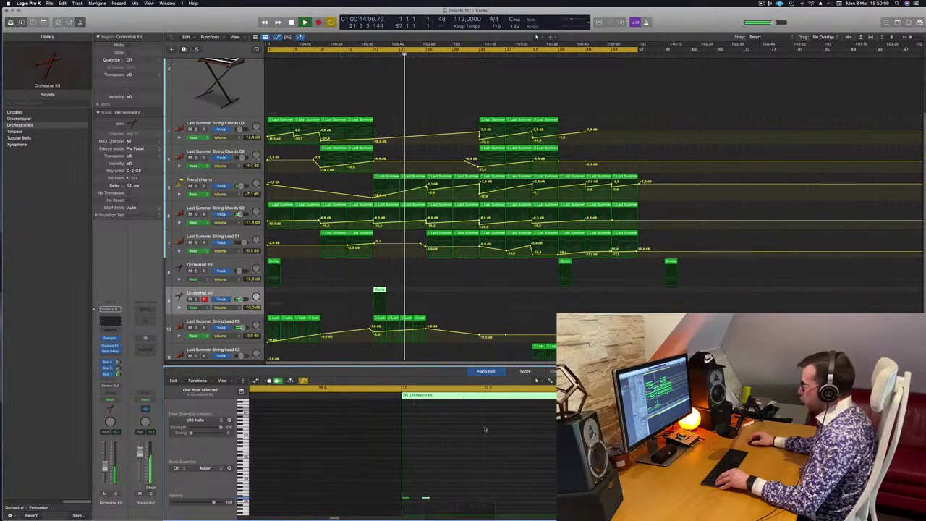
{"action": "left_click", "coordinate": [367, 55]}
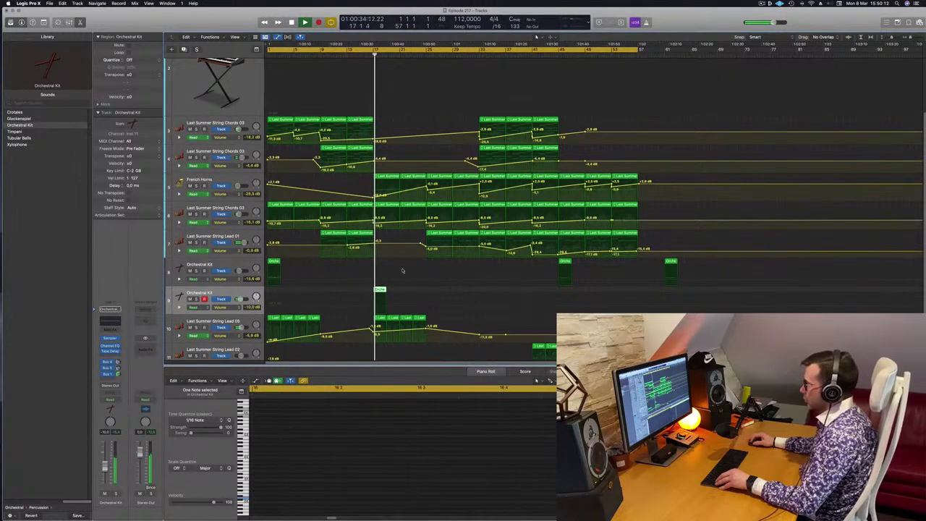
- Replay the passage around bar 17 and set the duplicate Orchestral Kit track's volume to -9.0 dB
{"action": "left_click", "coordinate": [403, 454]}
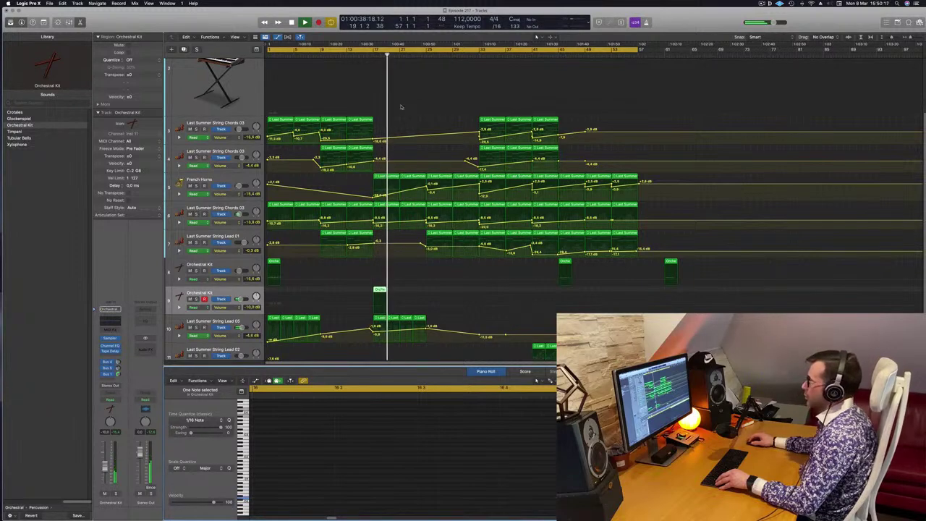
{"action": "left_click", "coordinate": [371, 57]}
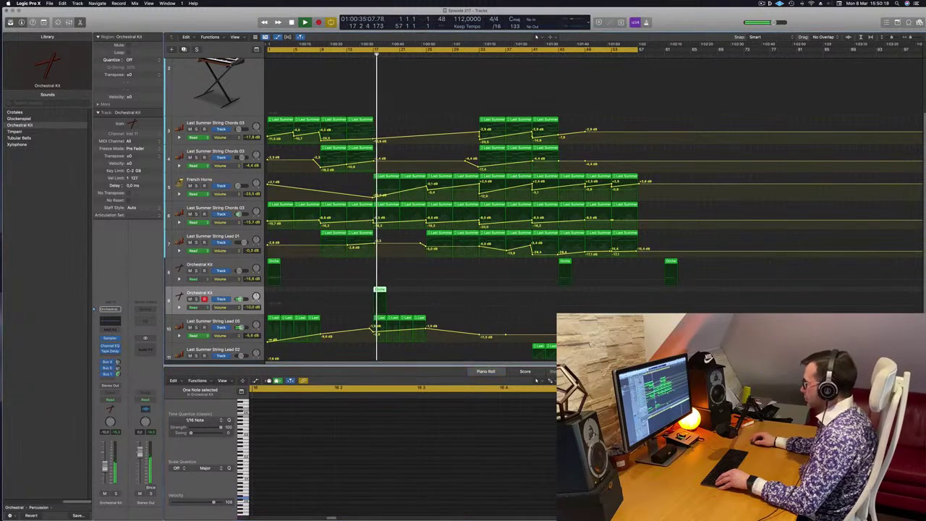
{"action": "scroll", "coordinate": [402, 456], "scroll_direction": "down", "scroll_amount": 1}
{"action": "key", "text": "space"}
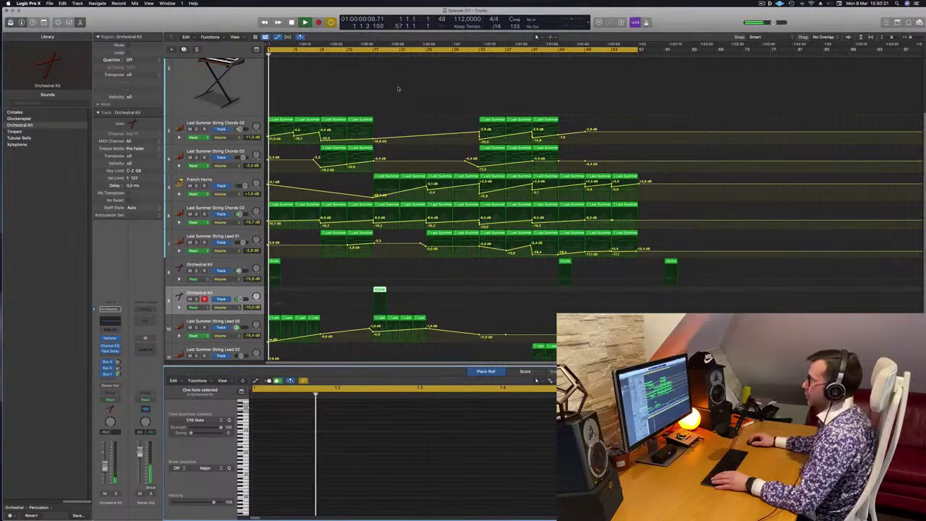
{"action": "left_click", "coordinate": [368, 55]}
{"action": "key", "text": "super+Left"}
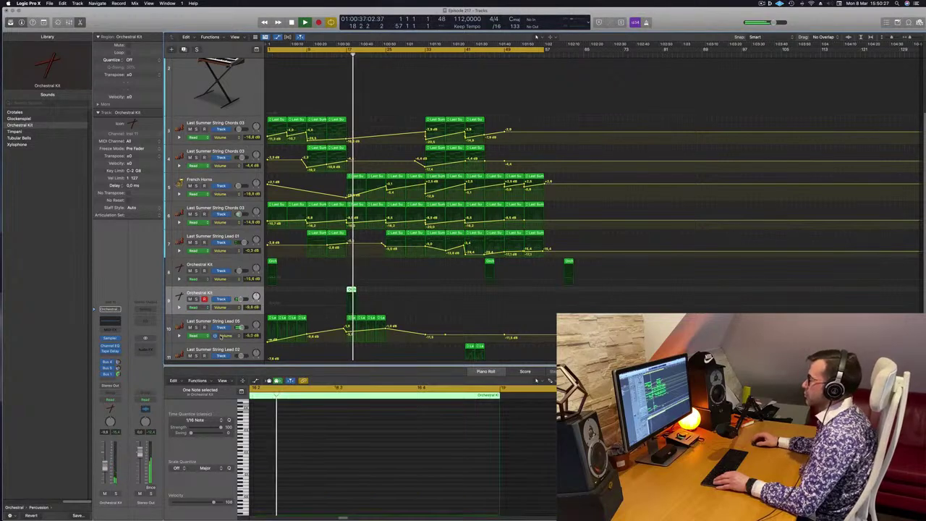
{"action": "scroll", "coordinate": [344, 317], "scroll_direction": "up", "scroll_amount": 2}
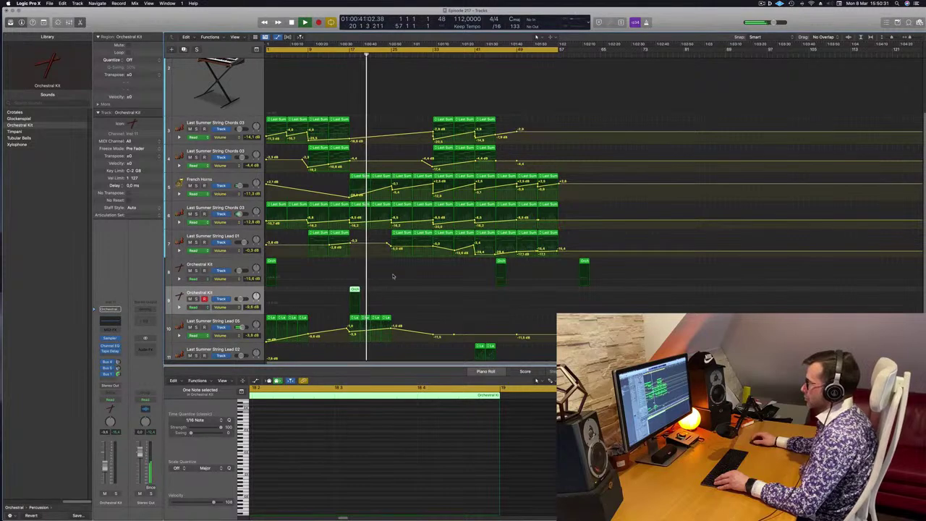
- Play the arrangement on to bar 45, checking the string lead volume automation against the percussion
{"action": "left_click", "coordinate": [391, 327]}
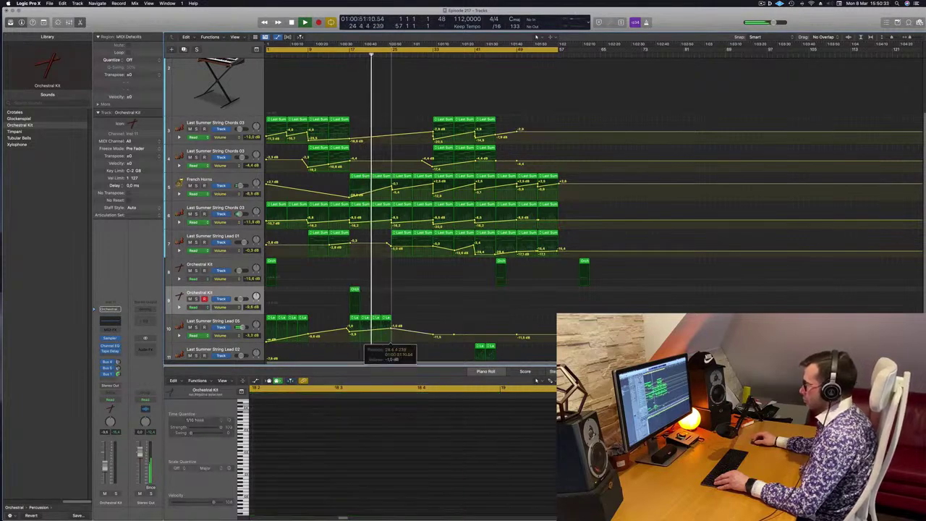
{"action": "key", "text": "super+Right"}
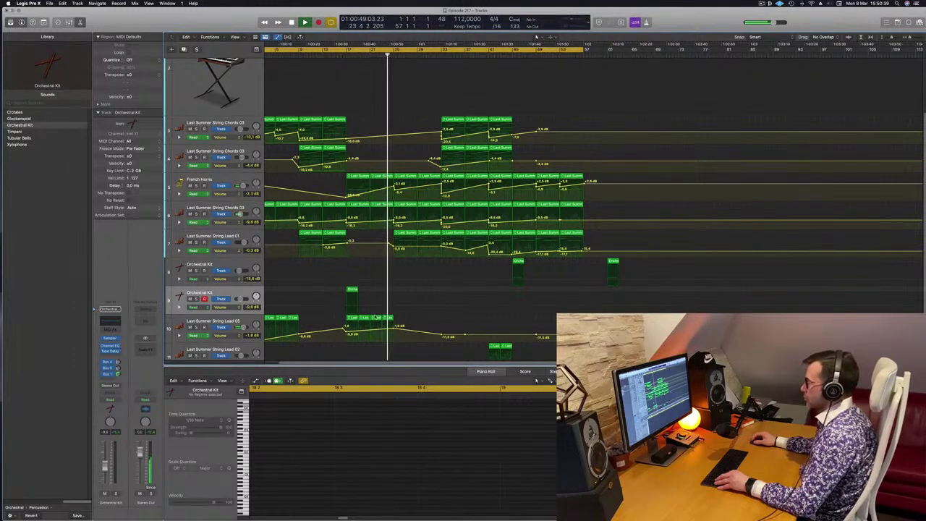
{"action": "key", "text": "super+Right"}
{"action": "key", "text": "super+Left"}
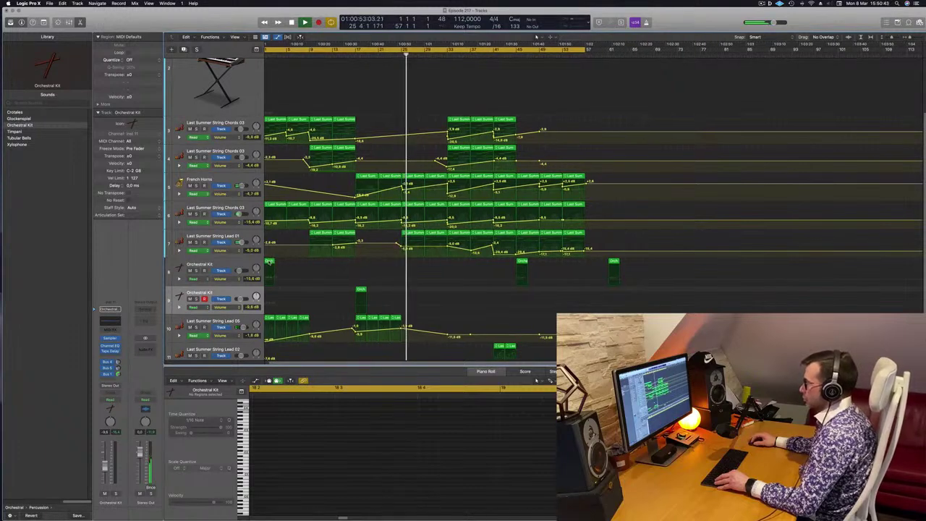
{"action": "key", "text": "super+Left"}
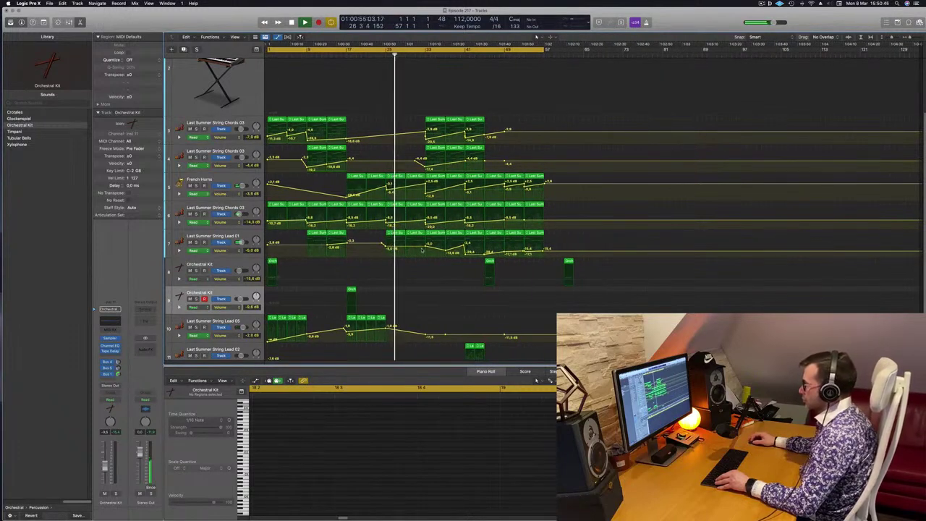
{"action": "left_click", "coordinate": [425, 247]}
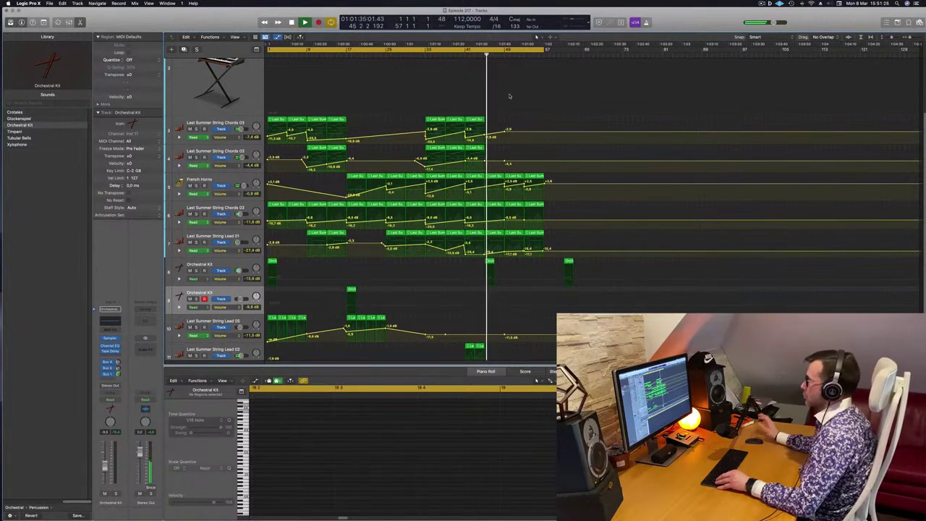
{"action": "key", "text": "space"}
- Copy the bar 41 Last Summer String Chords 03 region to bar 45 on the Perfect Pad 03 track and delete that track's automation
{"action": "scroll", "coordinate": [443, 115], "scroll_direction": "up", "scroll_amount": 3}
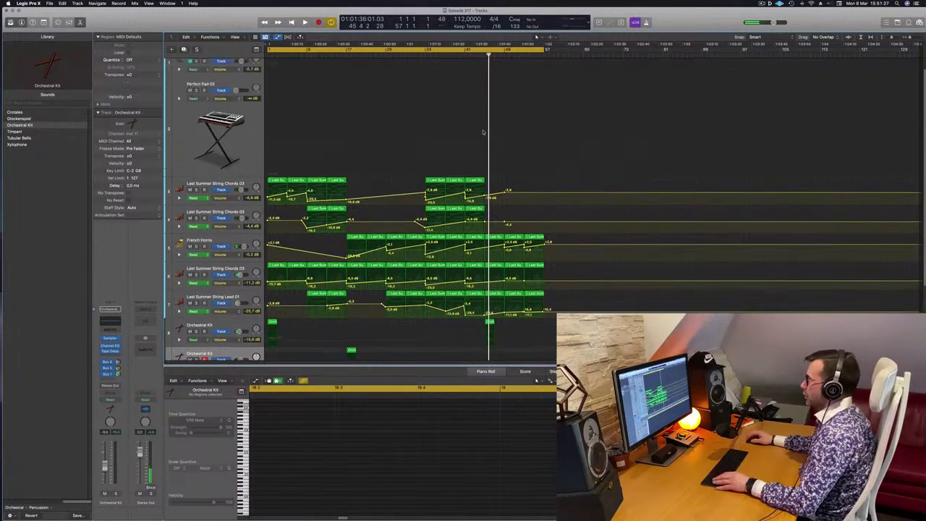
{"action": "left_click", "coordinate": [473, 182]}
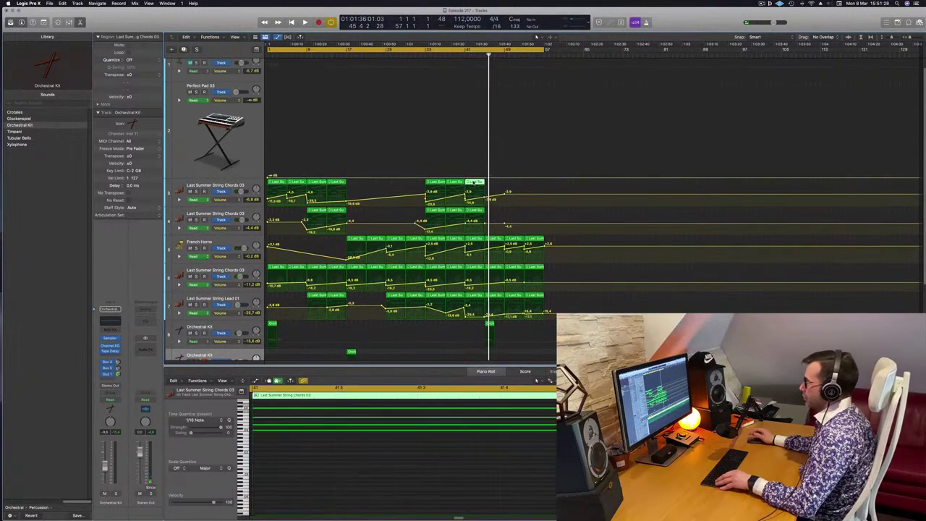
{"action": "left_click_drag", "start_coordinate": [474, 181], "coordinate": [495, 90]}
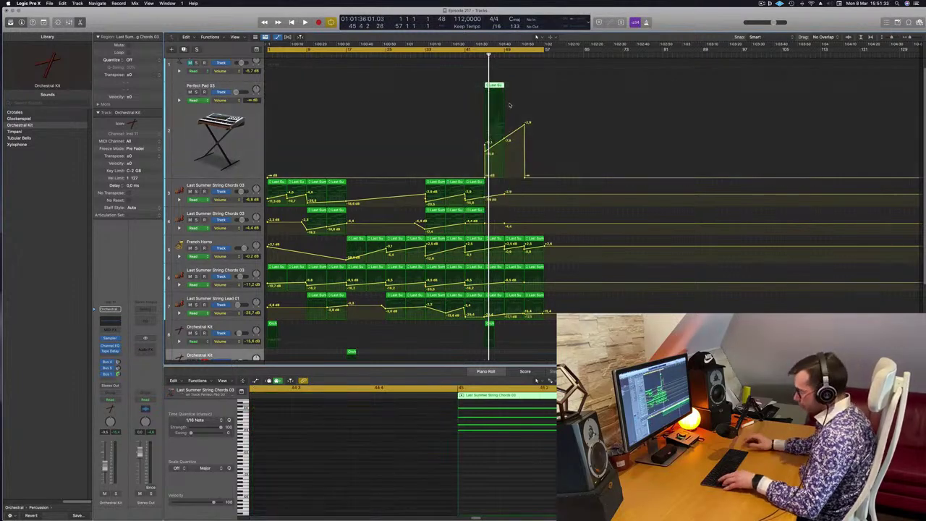
{"action": "left_click", "coordinate": [231, 140]}
{"action": "key", "text": "ctrl+super+BackSpace"}
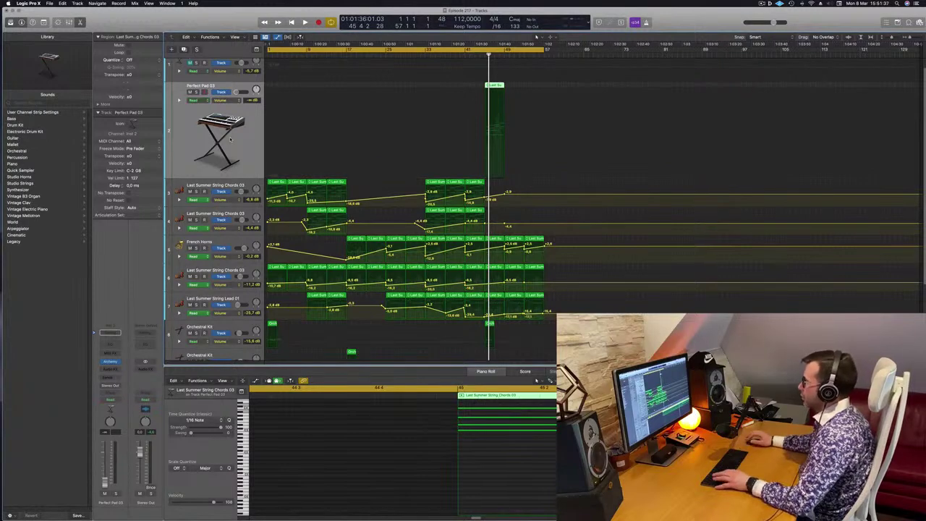
- Set the Perfect Pad 03 track's volume to 0.0 dB and replay the passage leading into bar 45
{"action": "key", "text": "space"}
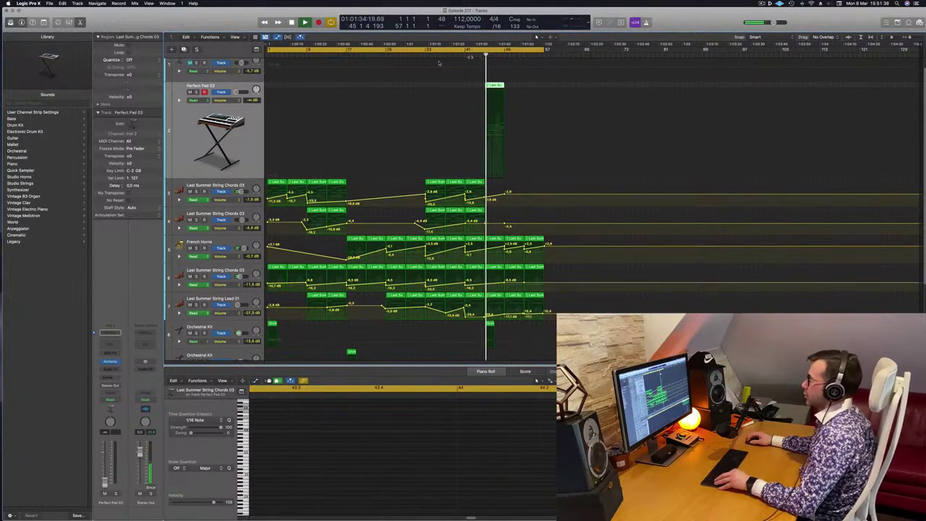
{"action": "scroll", "coordinate": [241, 142], "scroll_direction": "up", "scroll_amount": 2}
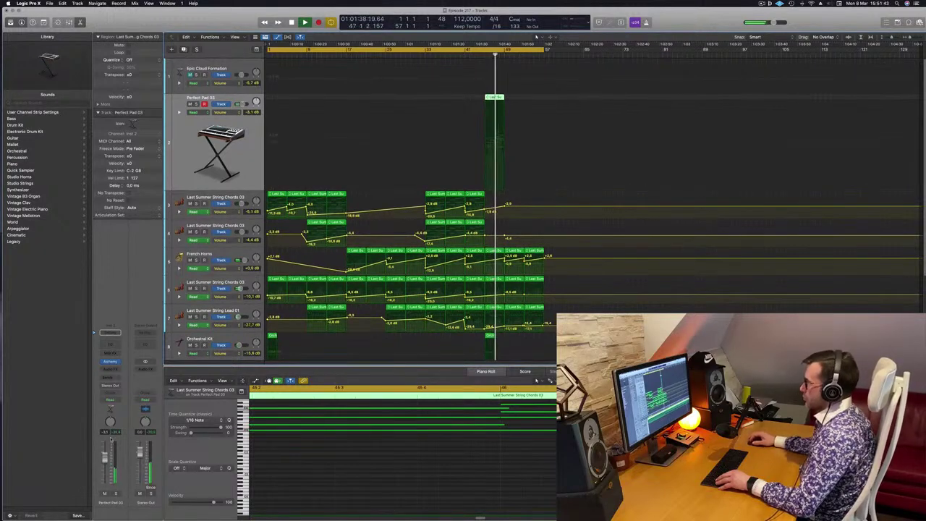
{"action": "key", "text": "shift+space"}
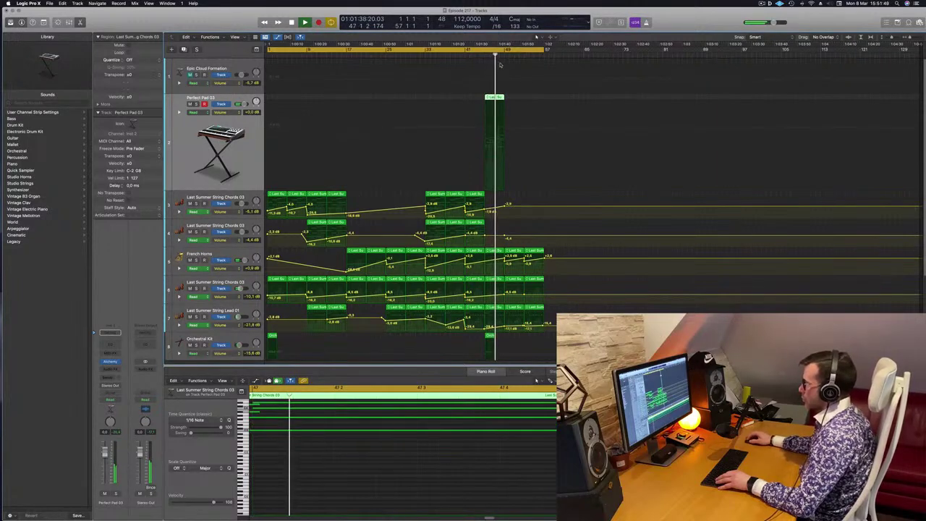
{"action": "key", "text": "comma"}
{"action": "key", "text": "comma"}
{"action": "key", "text": "comma"}
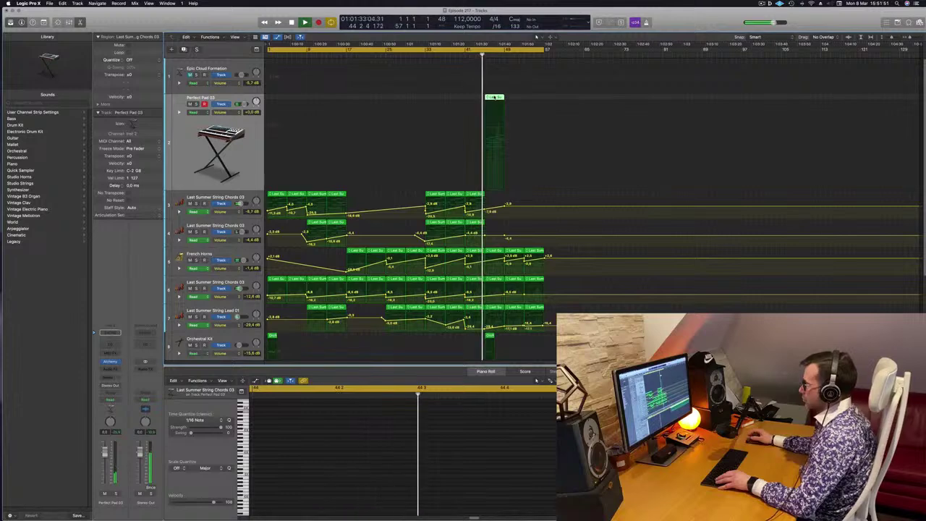
- Show the Automation/MIDI area beneath the piano roll notes of the Perfect Pad 03 region
{"action": "key", "text": "e"}
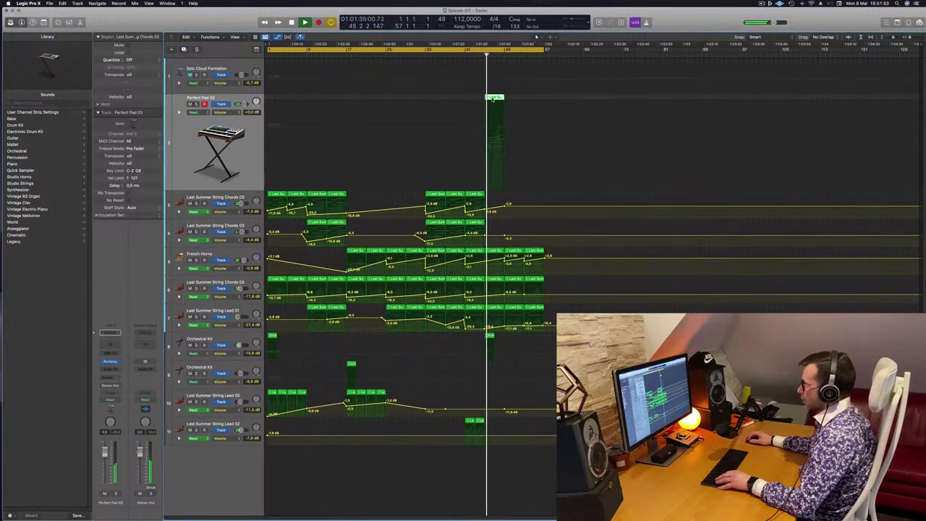
{"action": "key", "text": "e"}
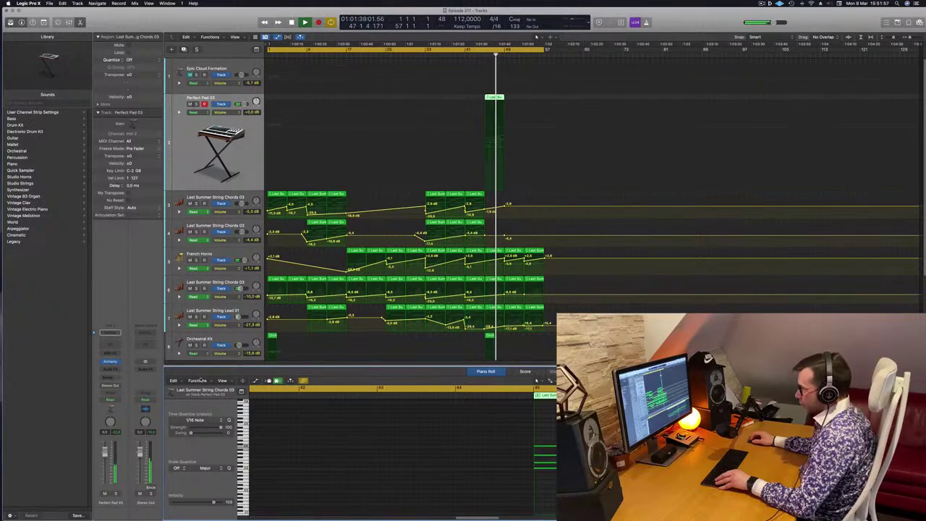
{"action": "left_click", "coordinate": [243, 380]}
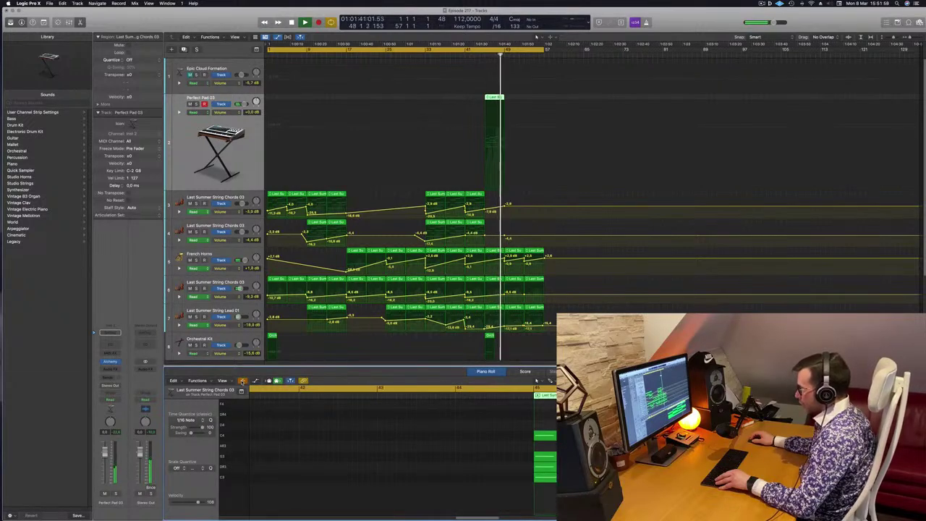
{"action": "left_click", "coordinate": [242, 381]}
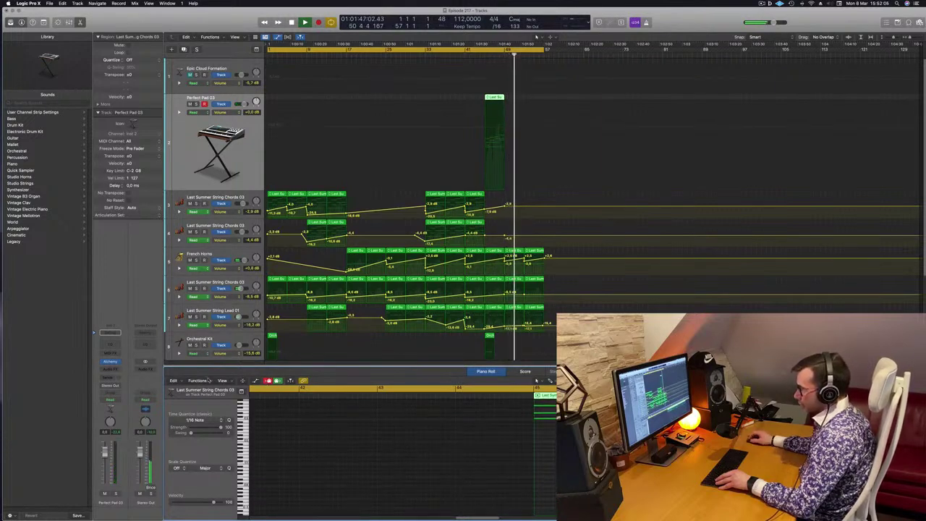
{"action": "left_click", "coordinate": [233, 381]}
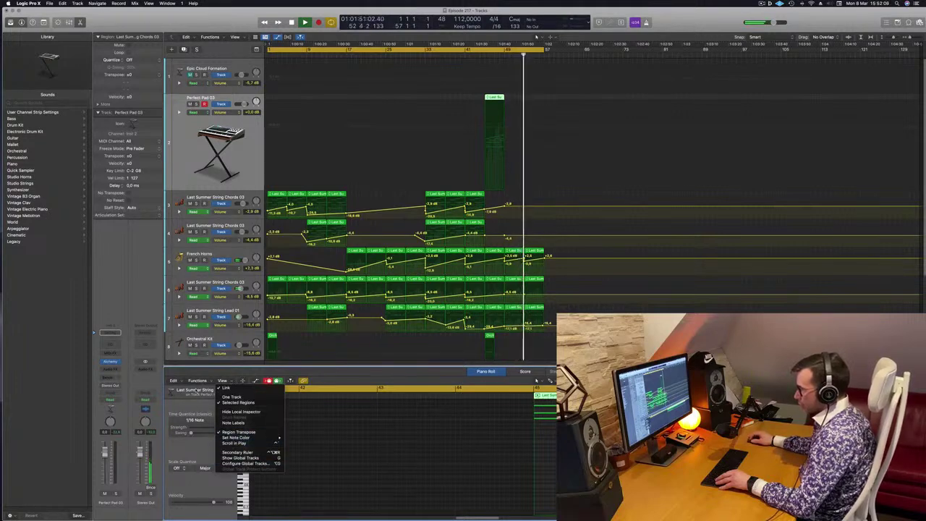
{"action": "left_click", "coordinate": [212, 412]}
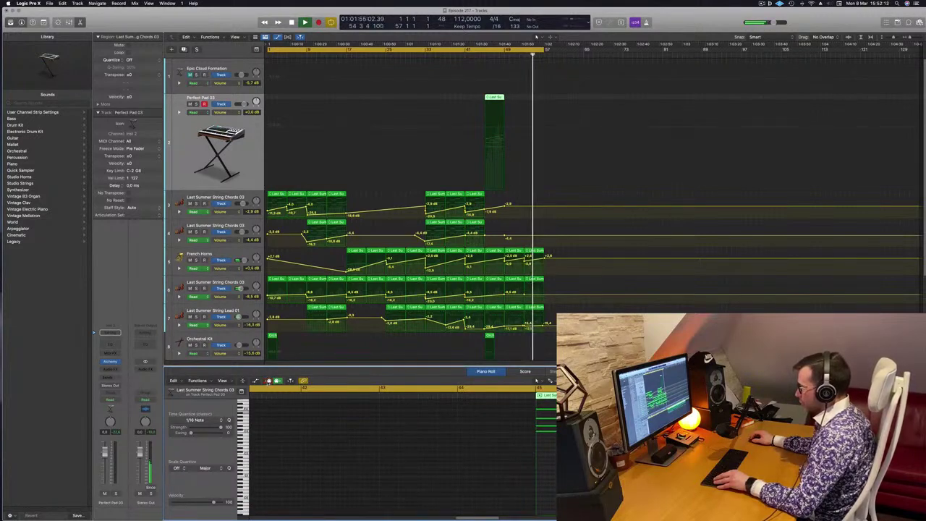
{"action": "left_click", "coordinate": [257, 381]}
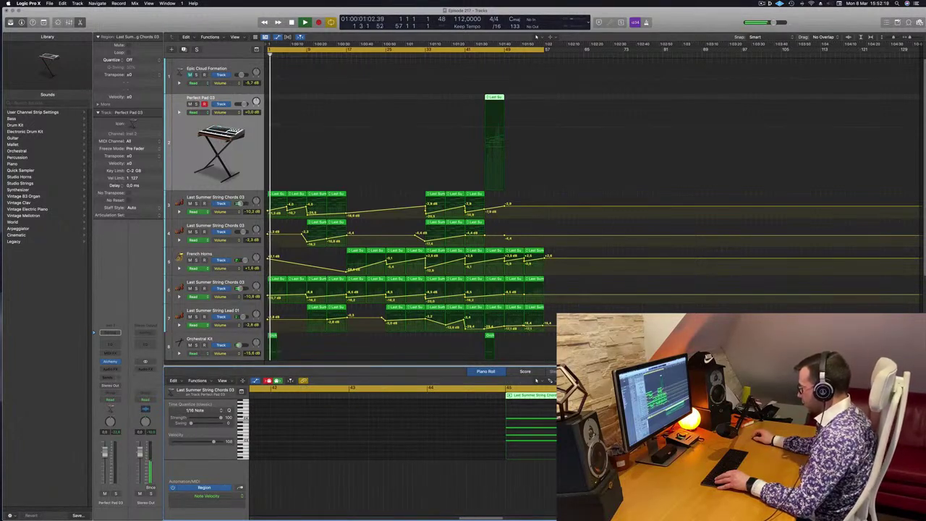
- Display the region's Ch. 1: Modulation data in the piano roll automation area
{"action": "left_click", "coordinate": [220, 496]}
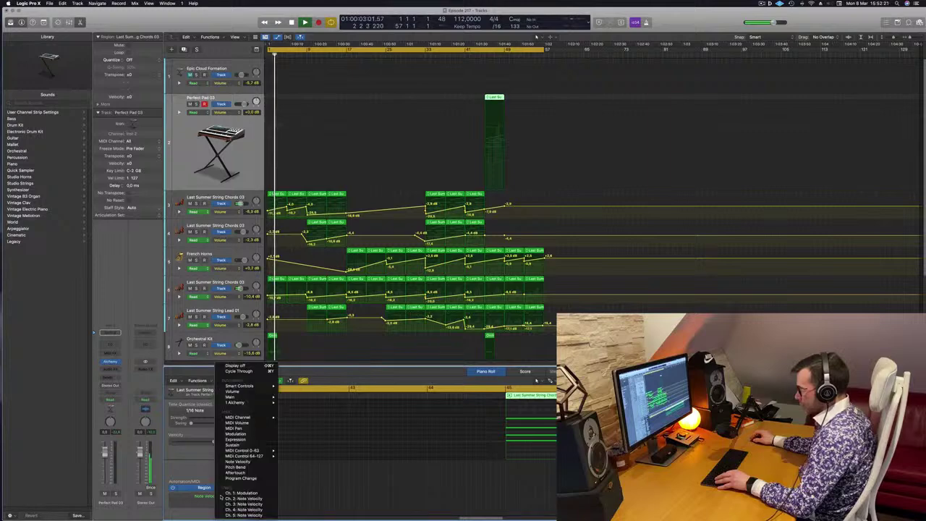
{"action": "left_click", "coordinate": [241, 499]}
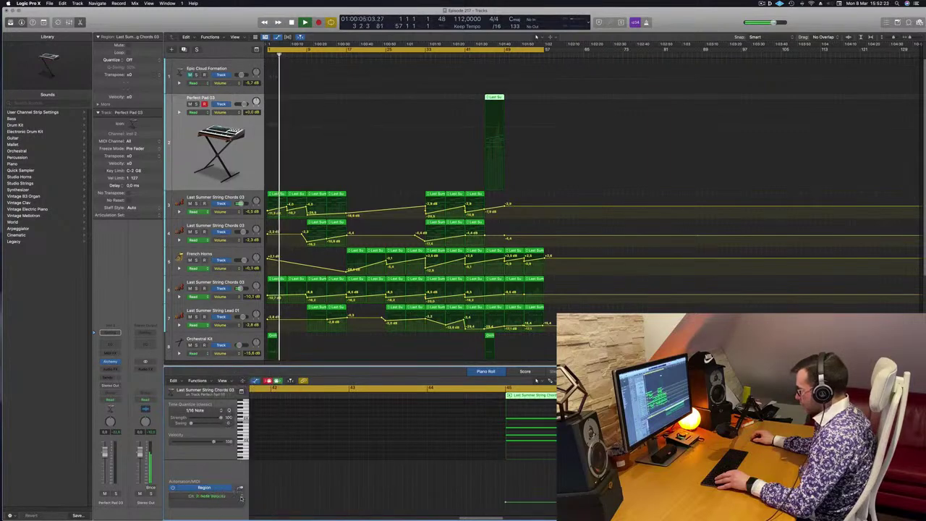
{"action": "left_click", "coordinate": [226, 496]}
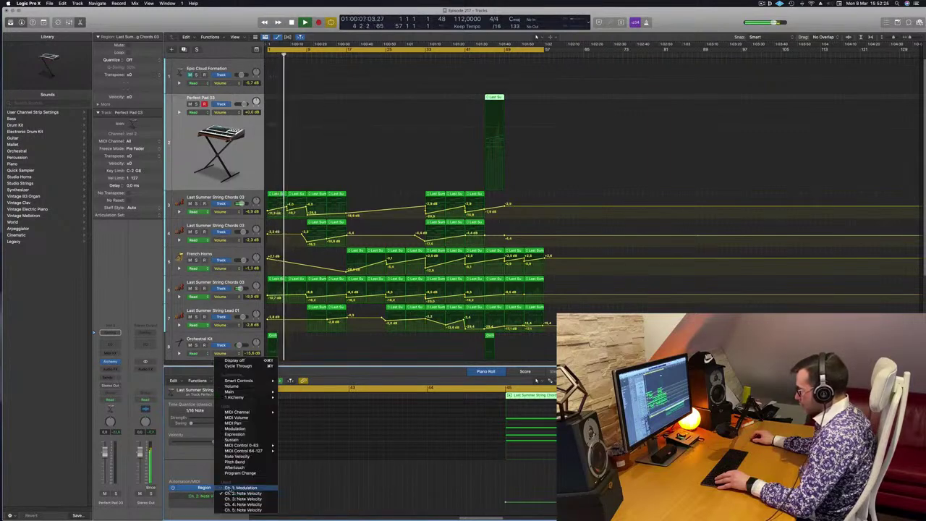
{"action": "left_click", "coordinate": [233, 488]}
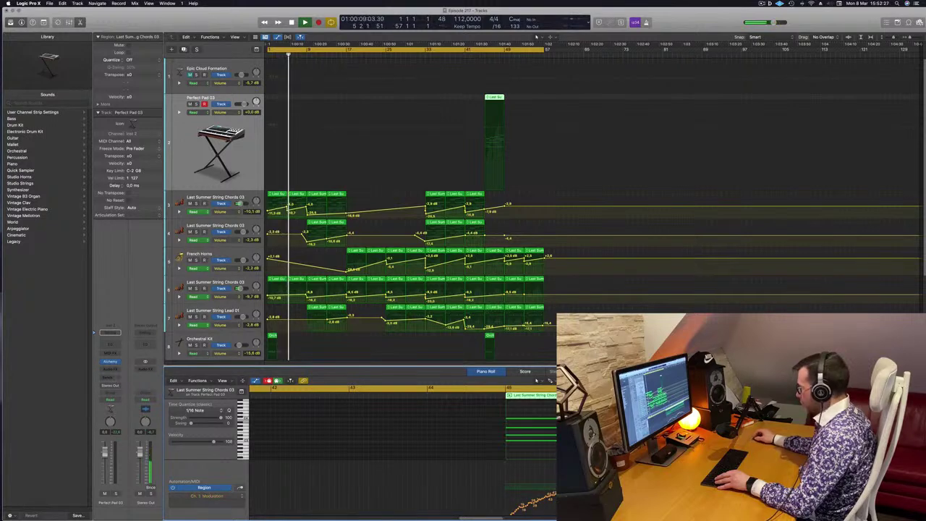
- Delete the modulation data from the Perfect Pad 03 region and return playback to the project start
{"action": "left_click", "coordinate": [479, 53]}
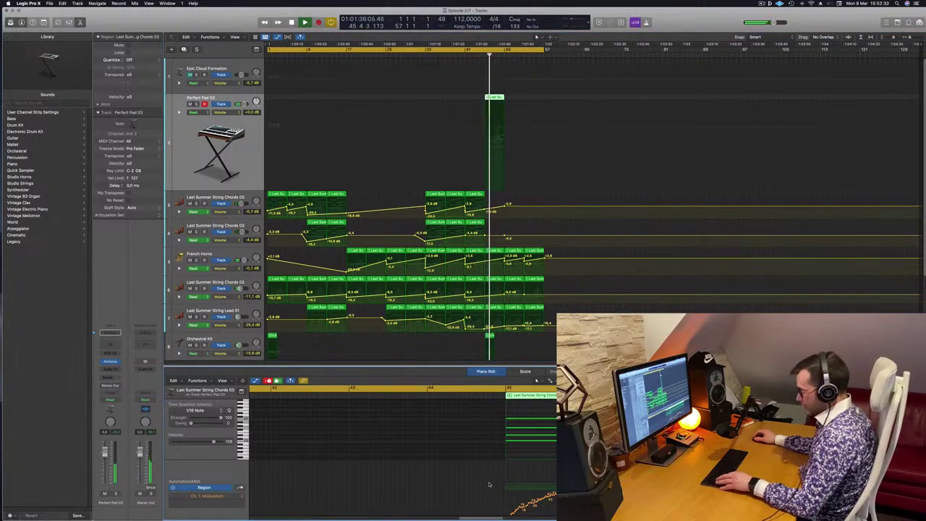
{"action": "key", "text": "super+a"}
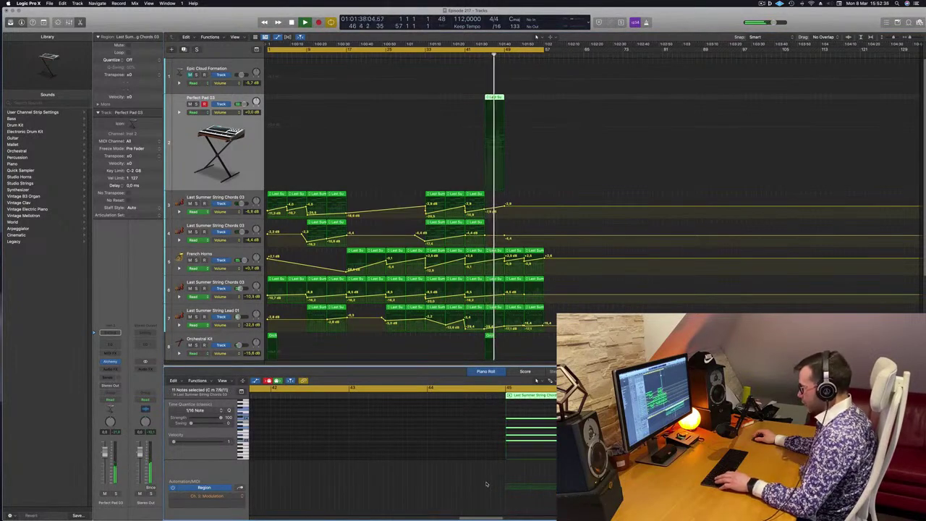
{"action": "left_click", "coordinate": [204, 496]}
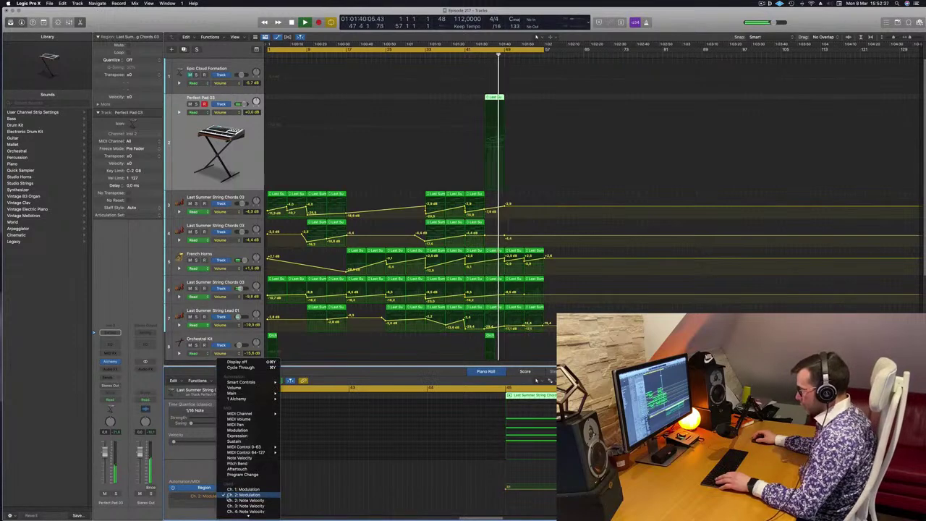
{"action": "left_click", "coordinate": [456, 499]}
{"action": "left_click", "coordinate": [214, 496]}
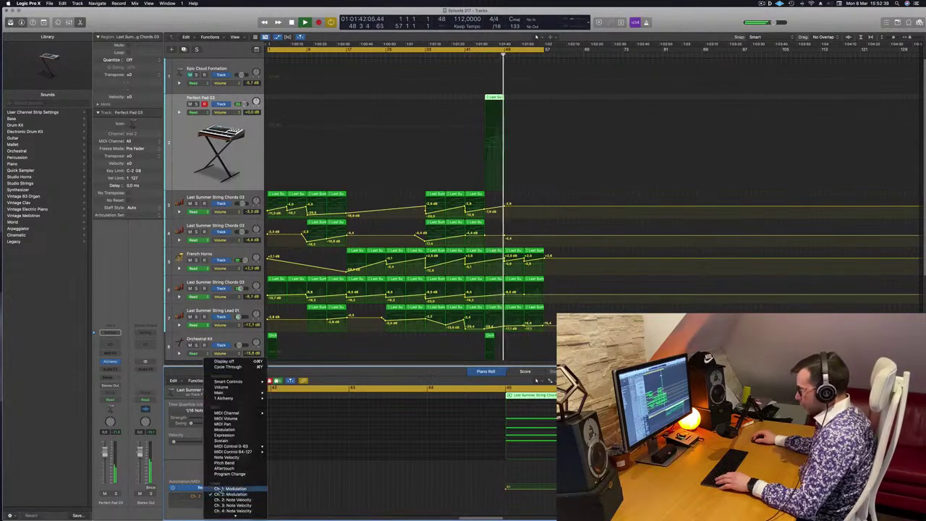
{"action": "left_click", "coordinate": [219, 490]}
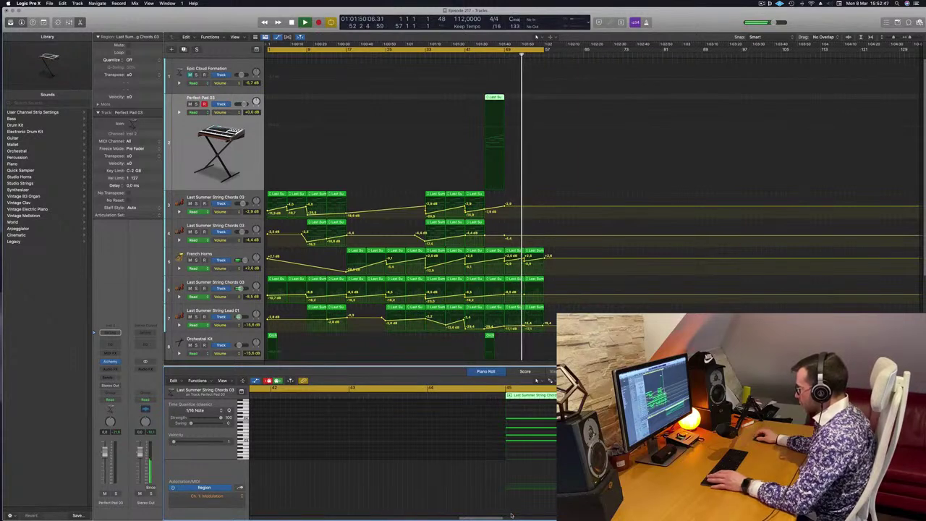
{"action": "key", "text": "Return"}
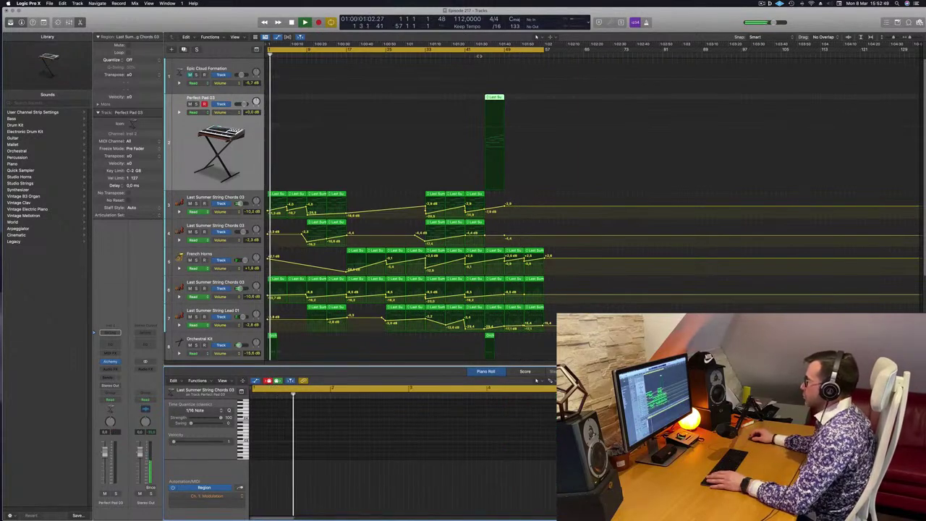
- Move the cycle range so it starts at bar 45 and open the Perfect Pad 03 track's Alchemy instrument
{"action": "left_click", "coordinate": [479, 52]}
{"action": "left_click_drag", "start_coordinate": [269, 49], "coordinate": [485, 55]}
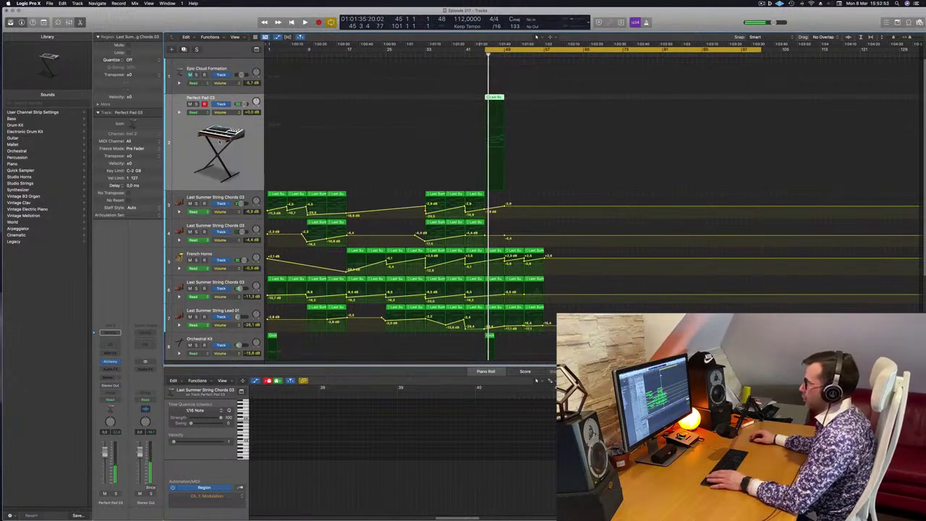
{"action": "left_click", "coordinate": [110, 361]}
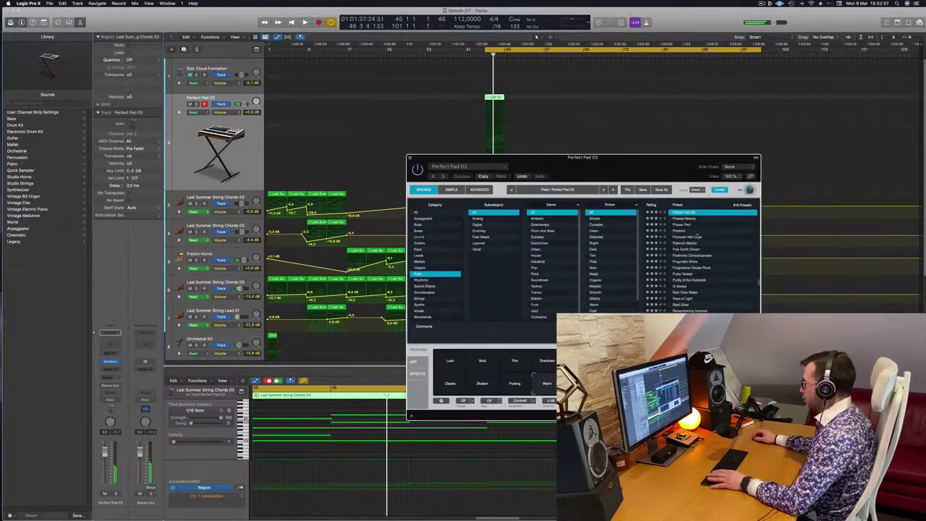
- Load the Perfect Pad 02 preset in Alchemy and audition its Flanger and Clear performance variations from bar 45
{"action": "key", "text": "space"}
{"action": "scroll", "coordinate": [697, 236], "scroll_direction": "up", "scroll_amount": 4}
{"action": "left_click", "coordinate": [688, 273]}
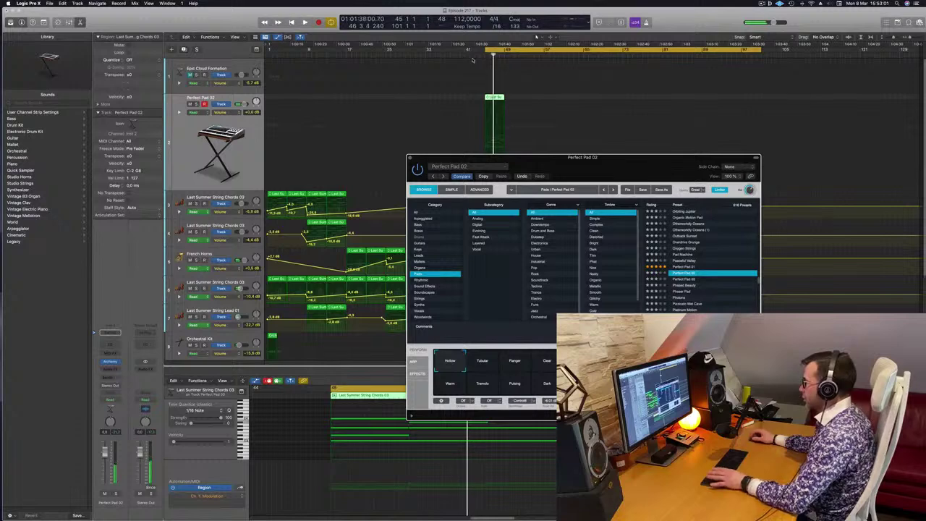
{"action": "key", "text": "space"}
{"action": "left_click_drag", "start_coordinate": [560, 167], "coordinate": [546, 161]}
{"action": "left_click", "coordinate": [514, 361]}
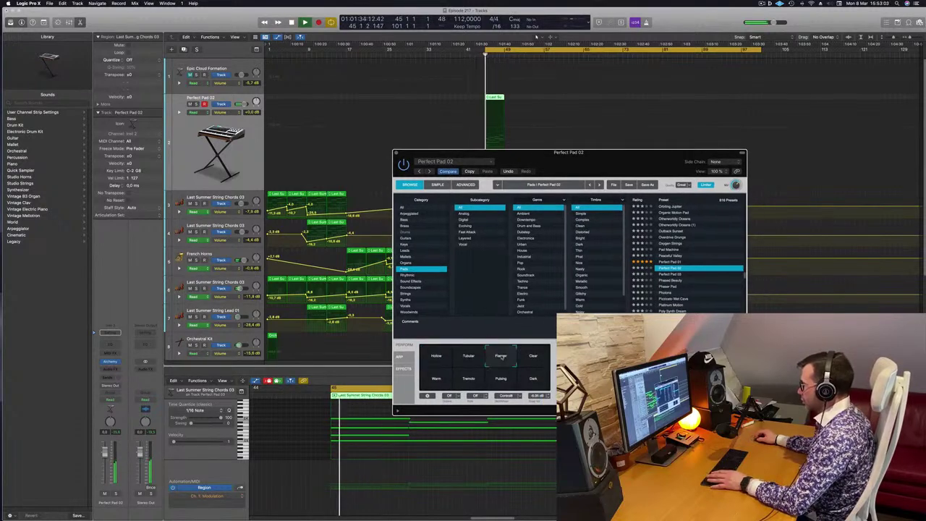
{"action": "left_click", "coordinate": [532, 362]}
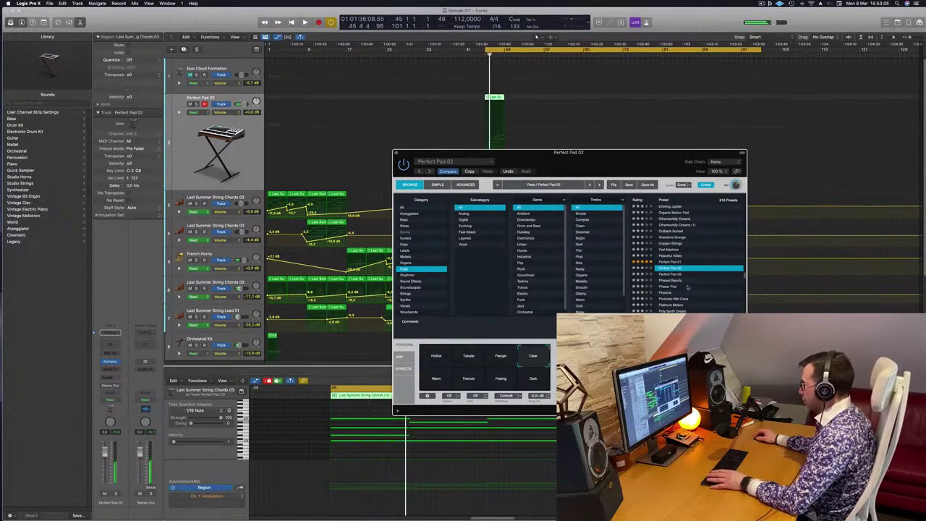
- Load the Perfect Pad 01 preset with the Lush variation, listen to it in the arrangement and close Alchemy
{"action": "left_click", "coordinate": [662, 262]}
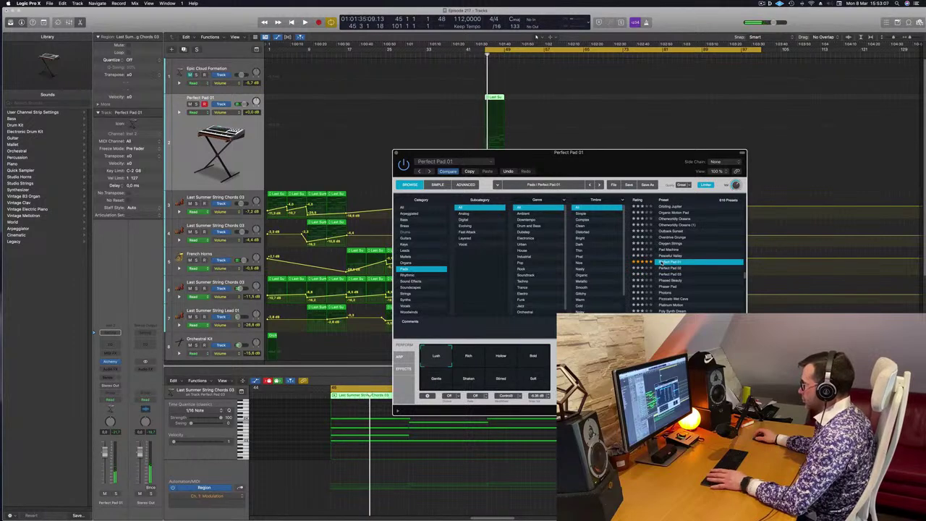
{"action": "left_click_drag", "start_coordinate": [582, 177], "coordinate": [685, 158]}
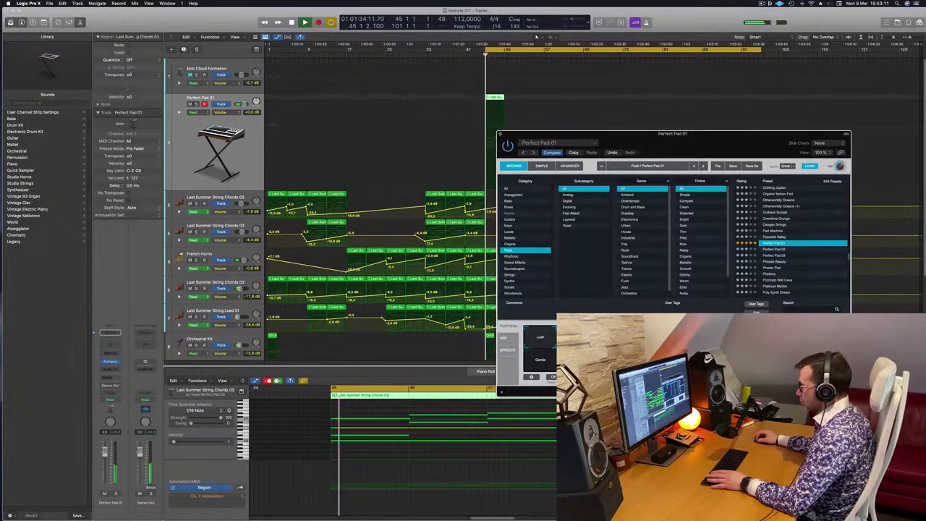
{"action": "left_click", "coordinate": [310, 372]}
{"action": "scroll", "coordinate": [499, 423], "scroll_direction": "down", "scroll_amount": 1}
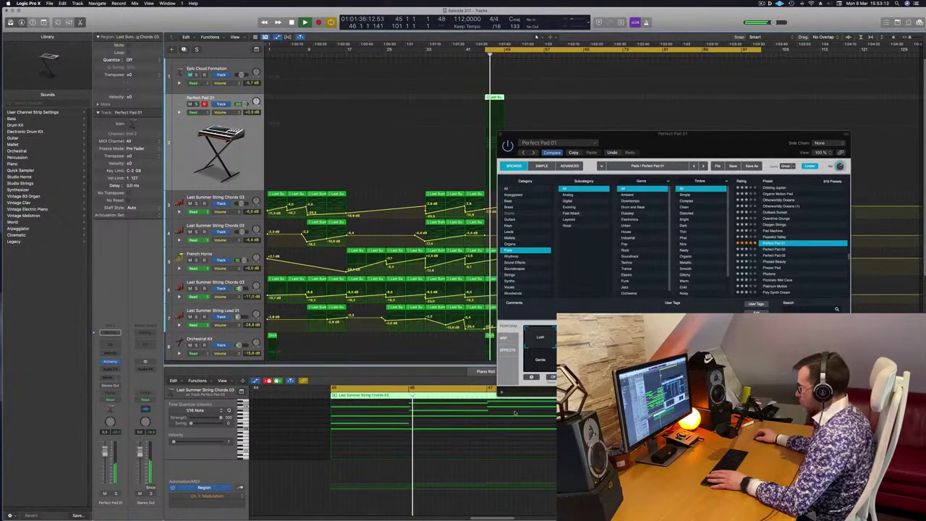
{"action": "left_click", "coordinate": [594, 347]}
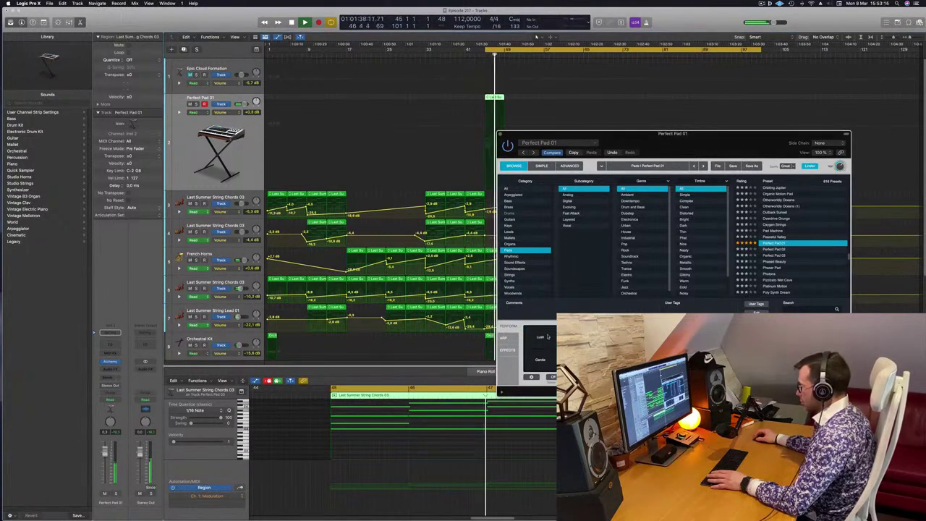
{"action": "left_click_drag", "start_coordinate": [670, 134], "coordinate": [500, 182]}
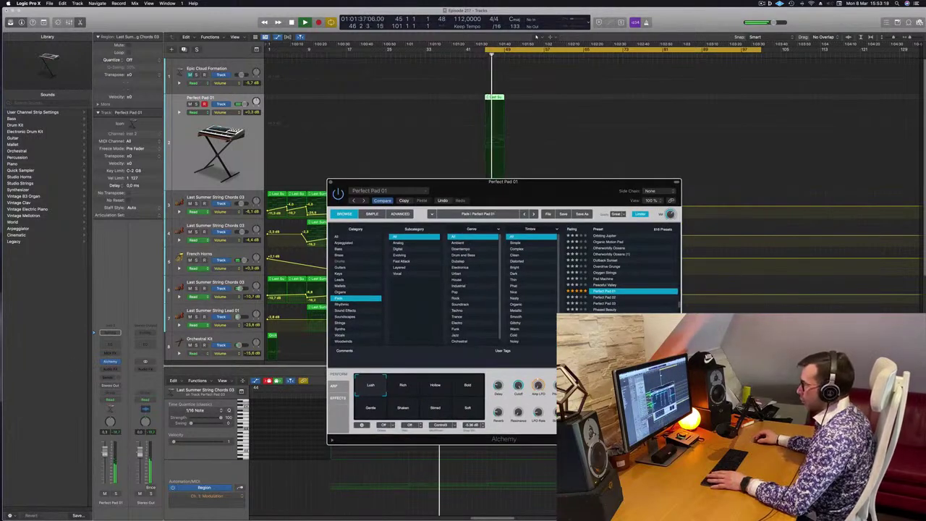
{"action": "left_click", "coordinate": [278, 178]}
{"action": "left_click", "coordinate": [332, 183]}
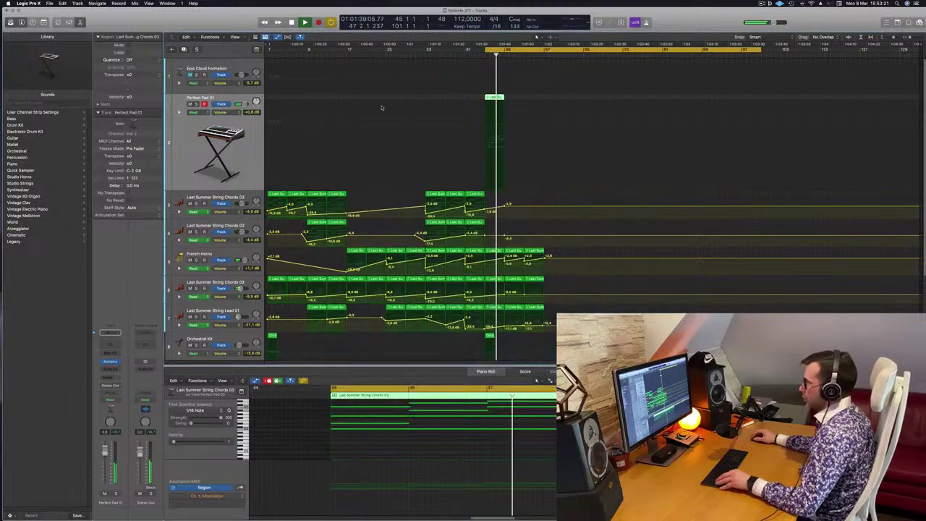
- Copy the Perfect Pad 01 region to bar 49 and briefly listen to the track in solo
{"action": "left_click_drag", "start_coordinate": [504, 99], "coordinate": [514, 100]}
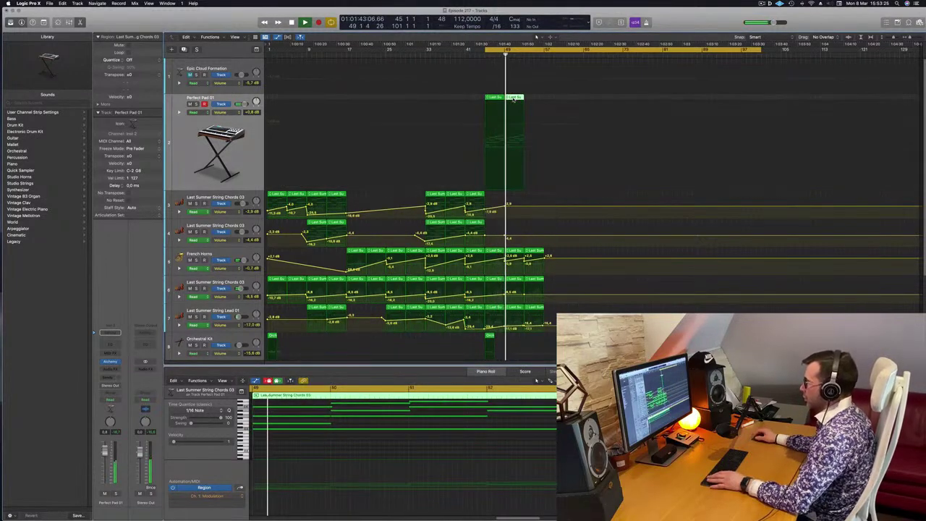
{"action": "left_click", "coordinate": [195, 104]}
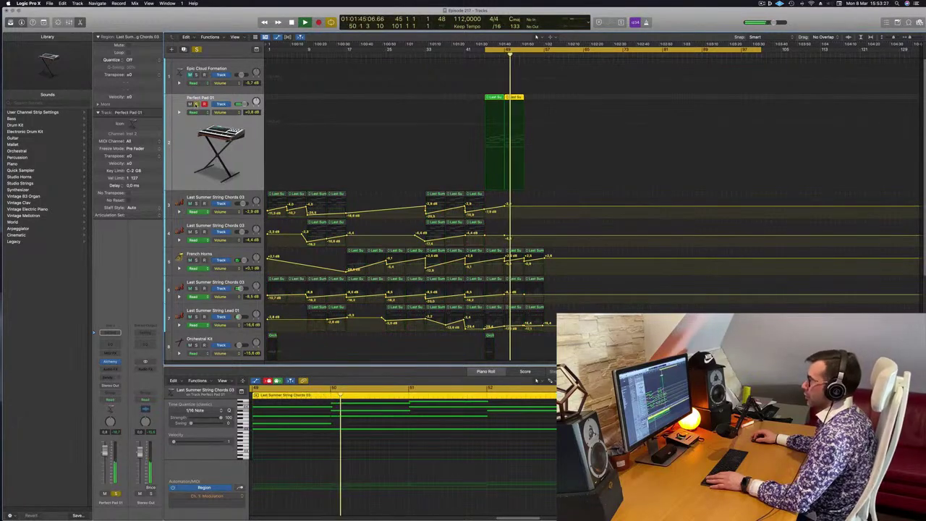
{"action": "left_click", "coordinate": [196, 105]}
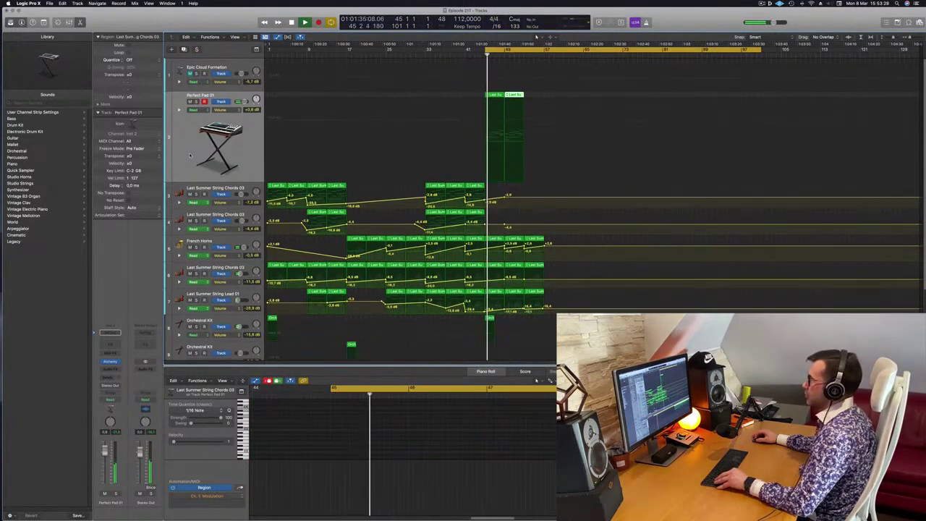
- Hide the track automation and select both Perfect Pad 01 regions after a brief solo check of the track
{"action": "key", "text": "a"}
{"action": "scroll", "coordinate": [626, 257], "scroll_direction": "down", "scroll_amount": 1}
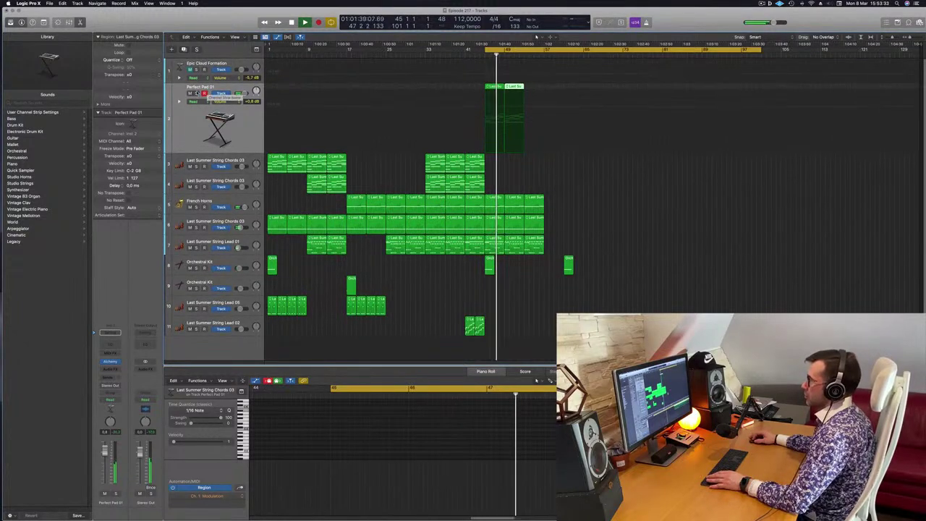
{"action": "left_click", "coordinate": [196, 93]}
{"action": "key", "text": "s"}
{"action": "left_click", "coordinate": [188, 123]}
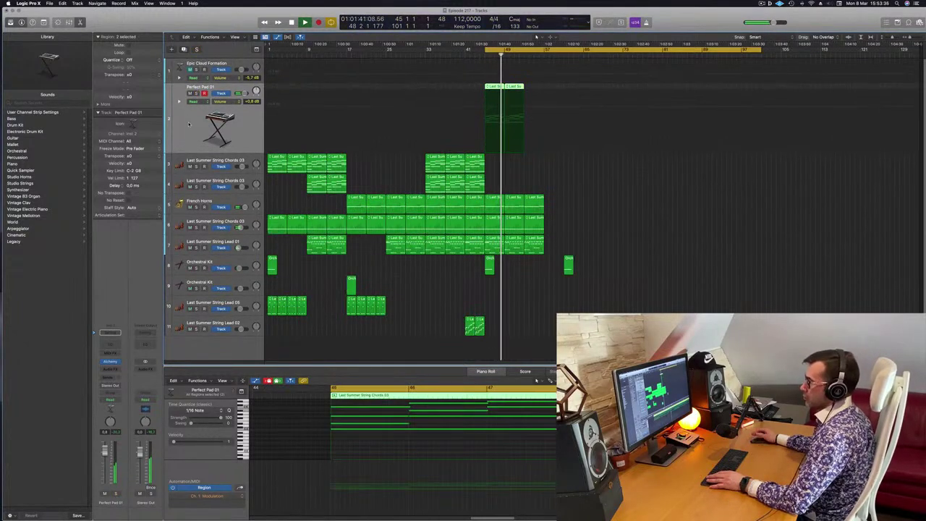
- Add a Bus 1 reverb send to the Perfect Pad 01 track and check the sound in solo
{"action": "left_click", "coordinate": [106, 377]}
{"action": "mouse_move", "coordinate": [112, 386]}
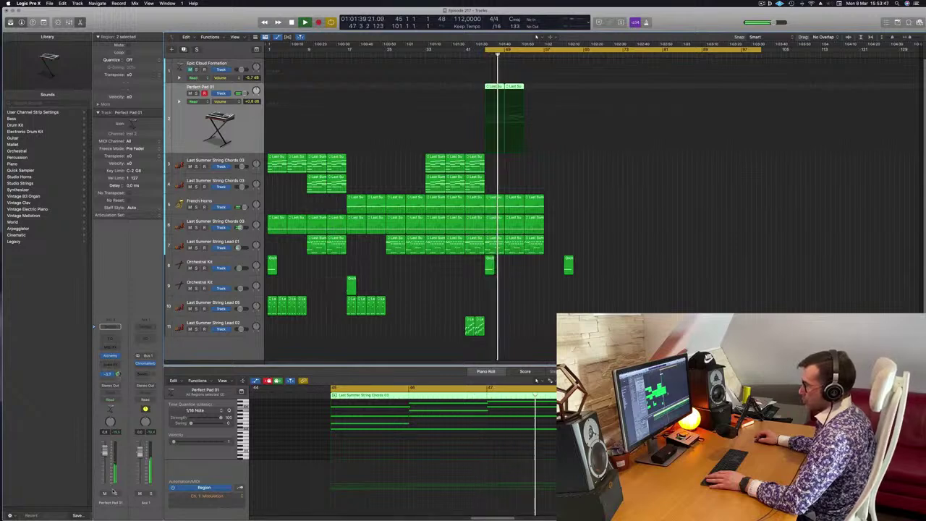
{"action": "left_click", "coordinate": [114, 492]}
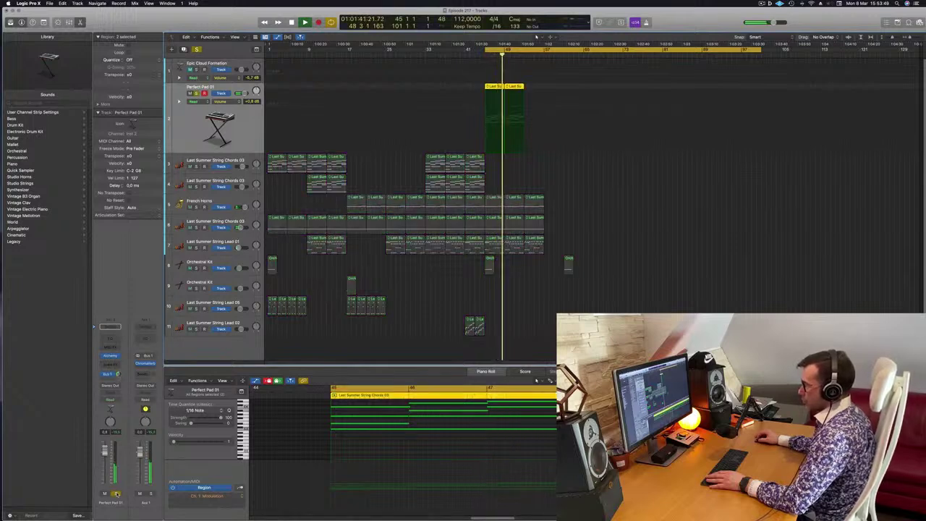
{"action": "left_click", "coordinate": [115, 492]}
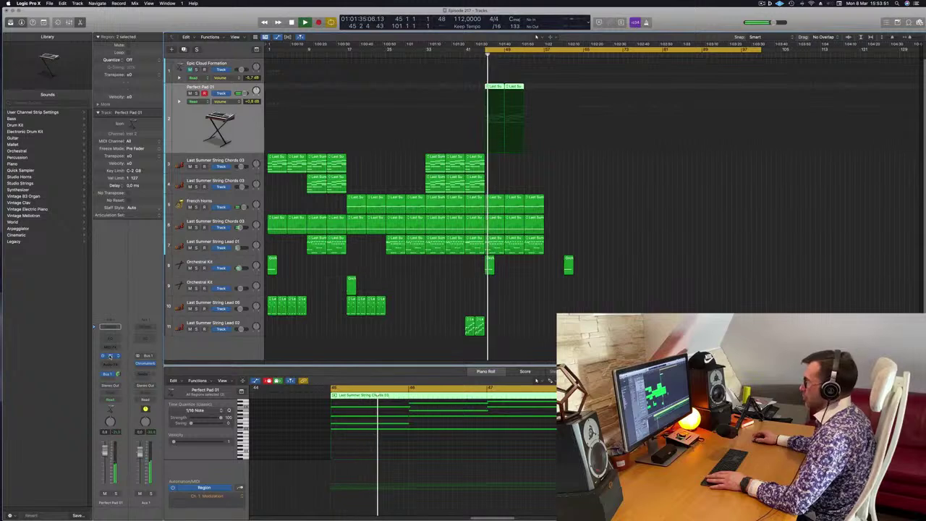
- Audition Perfect Pad 01's Rich, Hollow, Bold, Soft, Stirred and Gentle variations in Alchemy, return to Lush and close the instrument
{"action": "left_click", "coordinate": [110, 356]}
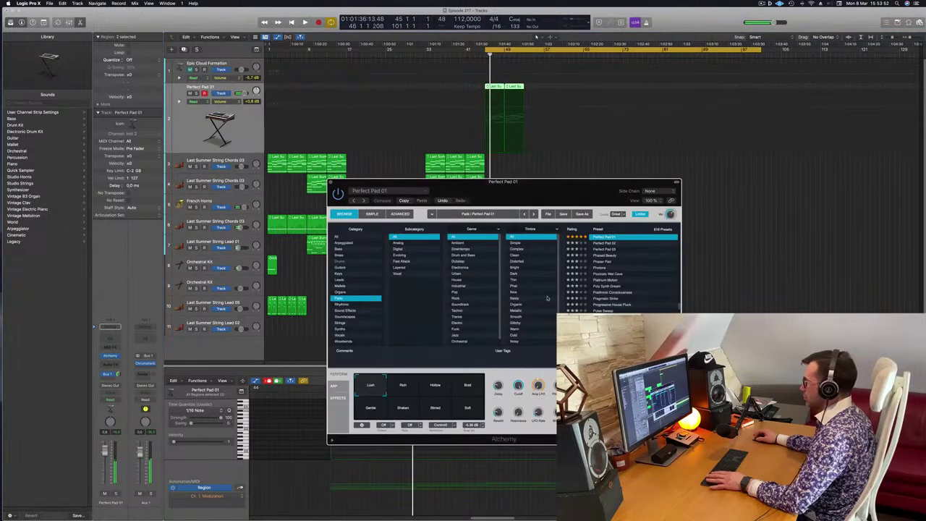
{"action": "left_click", "coordinate": [408, 391]}
{"action": "left_click", "coordinate": [445, 392]}
{"action": "left_click", "coordinate": [468, 390]}
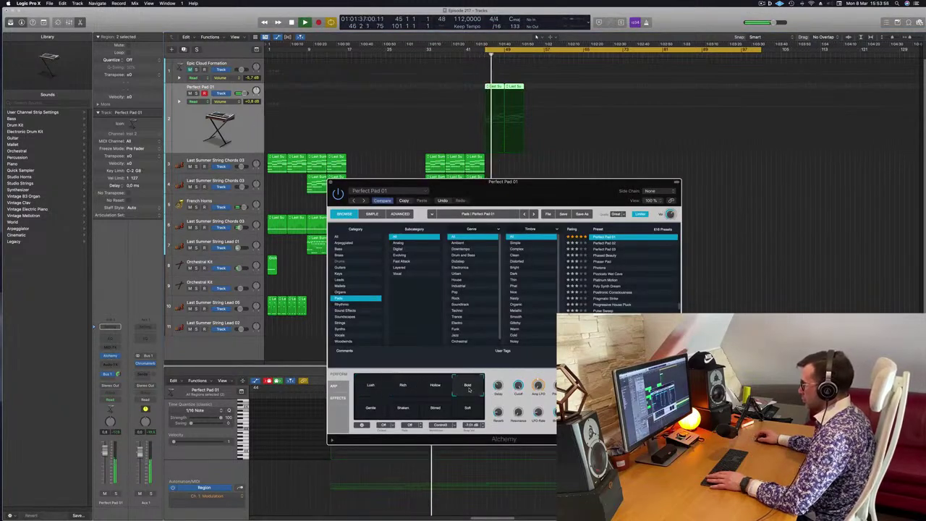
{"action": "left_click", "coordinate": [468, 407]}
{"action": "left_click", "coordinate": [441, 408]}
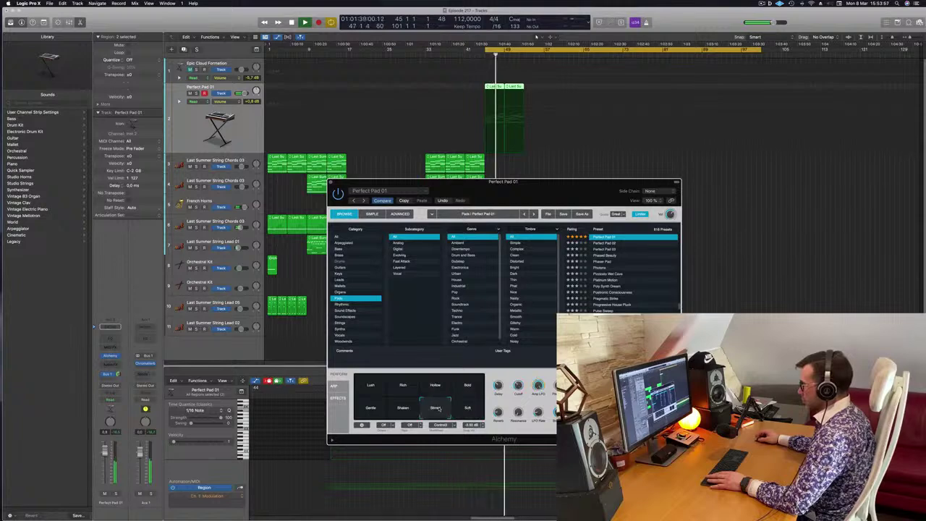
{"action": "left_click", "coordinate": [369, 408]}
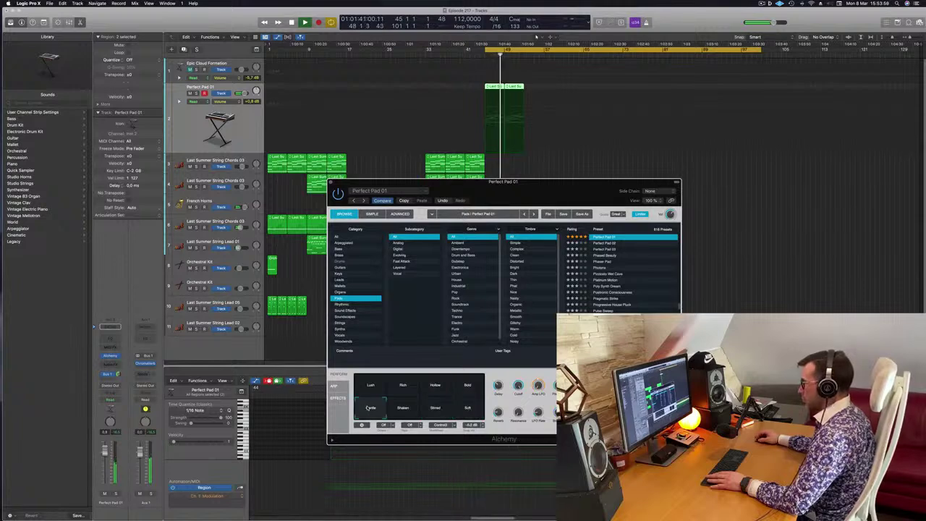
{"action": "left_click", "coordinate": [370, 387]}
{"action": "key", "text": "space"}
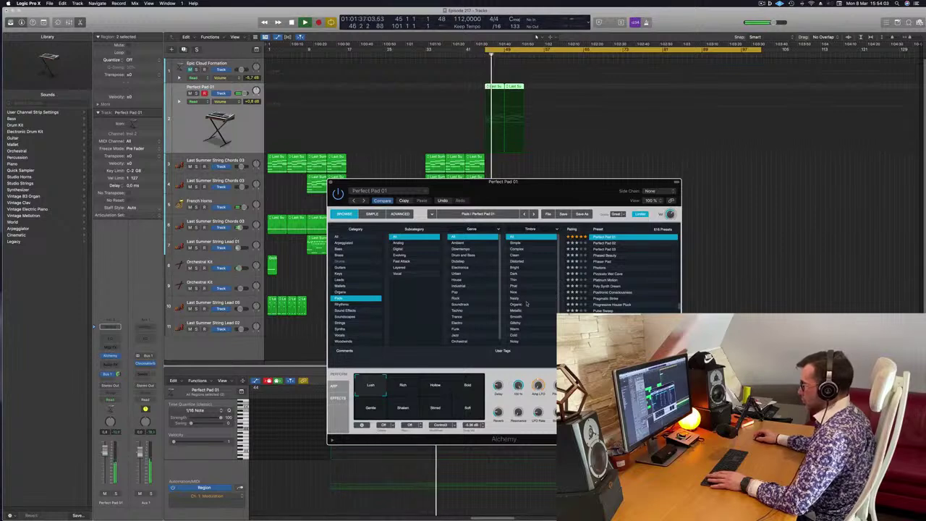
{"action": "left_click", "coordinate": [332, 183]}
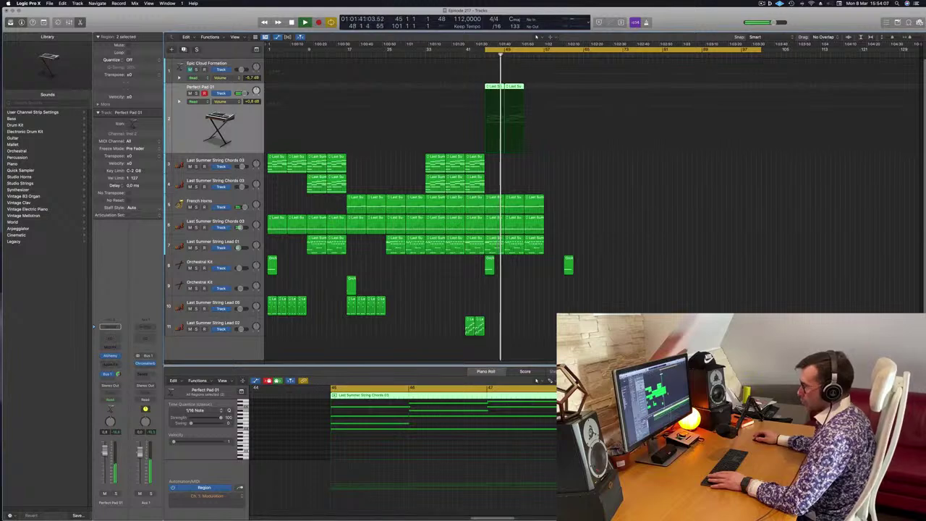
- Duplicate the two Perfect Pad 01 regions at bar 53 and copy all four regions onto the Epic Cloud Formation track
{"action": "scroll", "coordinate": [558, 253], "scroll_direction": "up", "scroll_amount": 3}
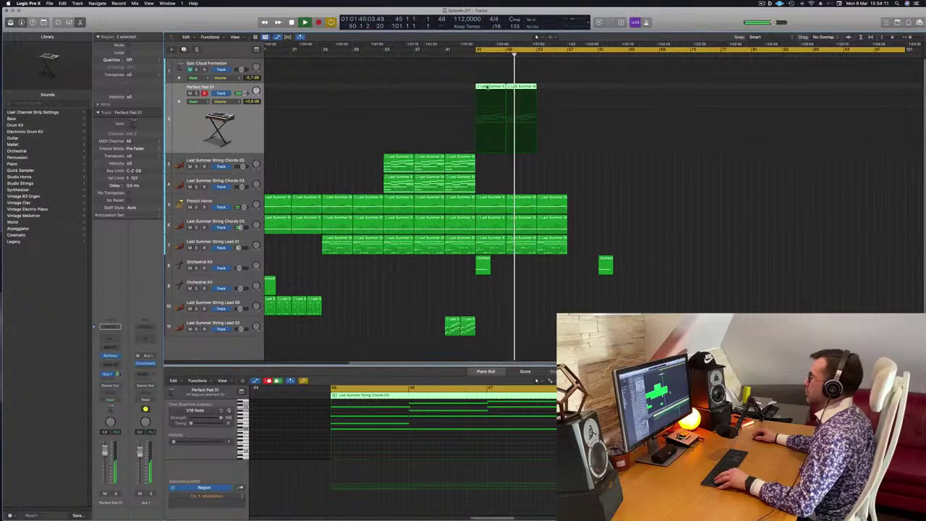
{"action": "left_click_drag", "start_coordinate": [515, 86], "coordinate": [551, 92]}
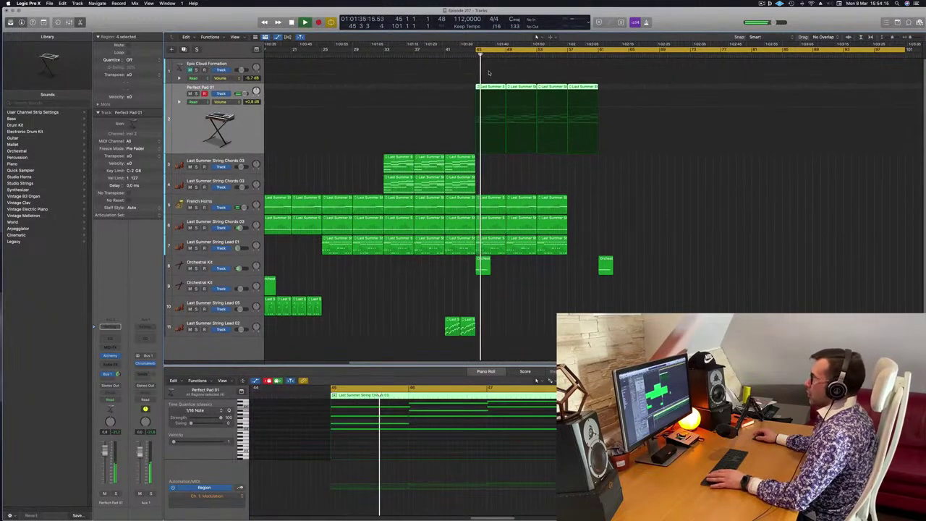
{"action": "left_click_drag", "start_coordinate": [490, 87], "coordinate": [493, 77]}
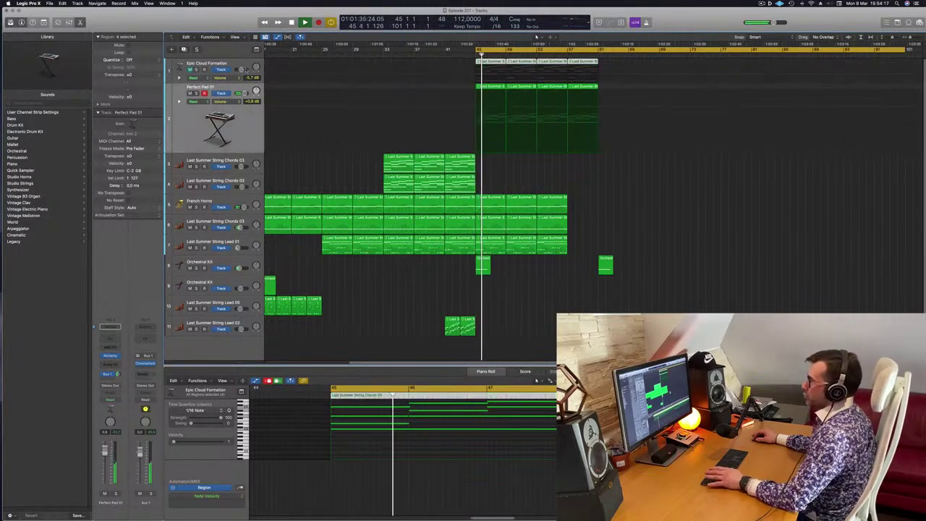
- Unmute the Epic Cloud Formation track, replay from bar 45 and select the track
{"action": "key", "text": "space"}
{"action": "key", "text": "space"}
{"action": "left_click", "coordinate": [190, 70]}
{"action": "key", "text": "space"}
{"action": "key", "text": "space"}
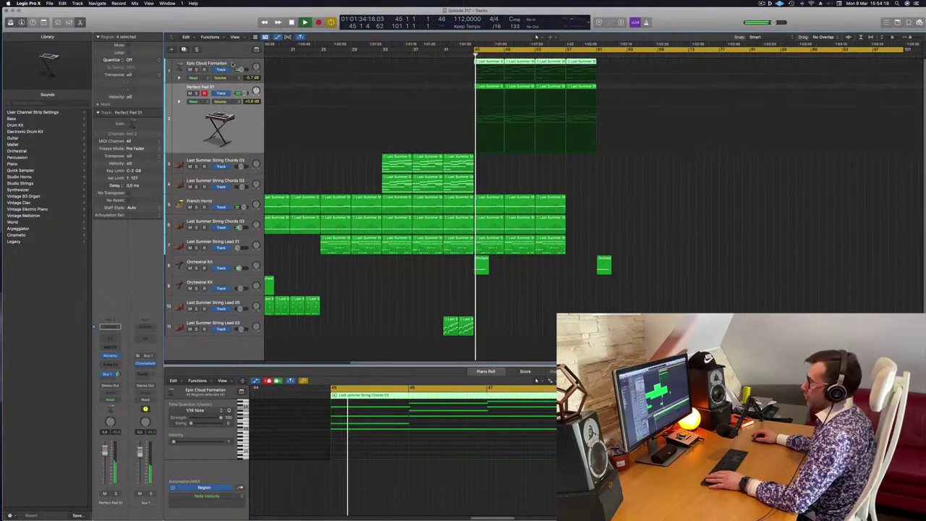
{"action": "left_click", "coordinate": [232, 64]}
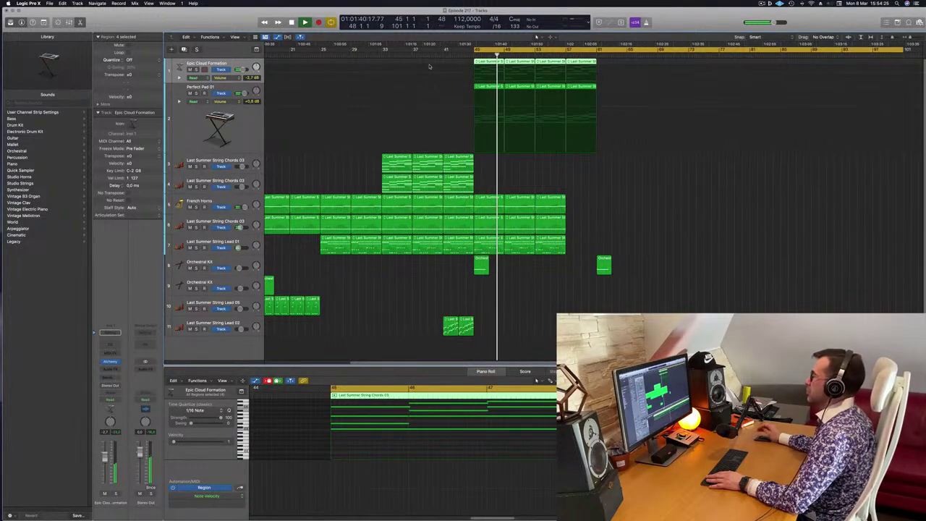
- Open Epic Cloud Formation's Alchemy instrument beside the tracks and mute the Perfect Pad 01 track to hear it alone
{"action": "key", "text": "space"}
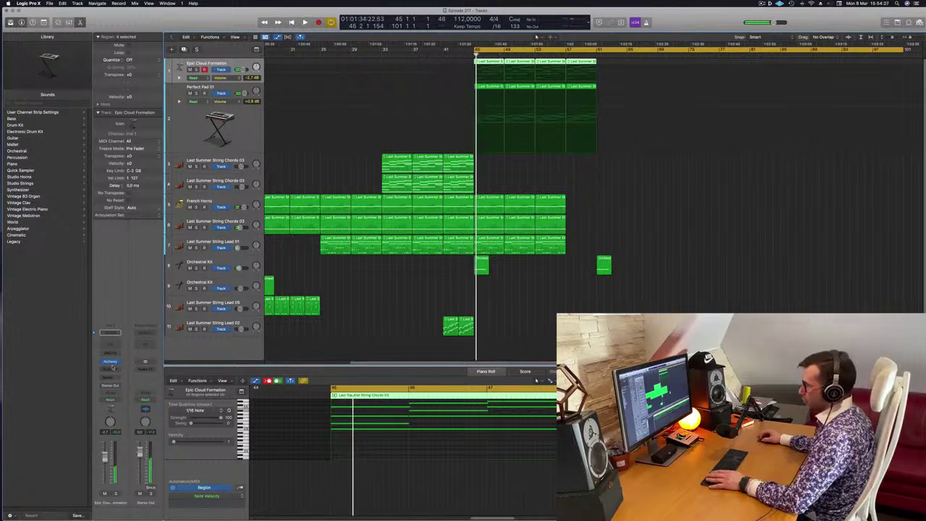
{"action": "key", "text": "space"}
{"action": "left_click", "coordinate": [110, 361]}
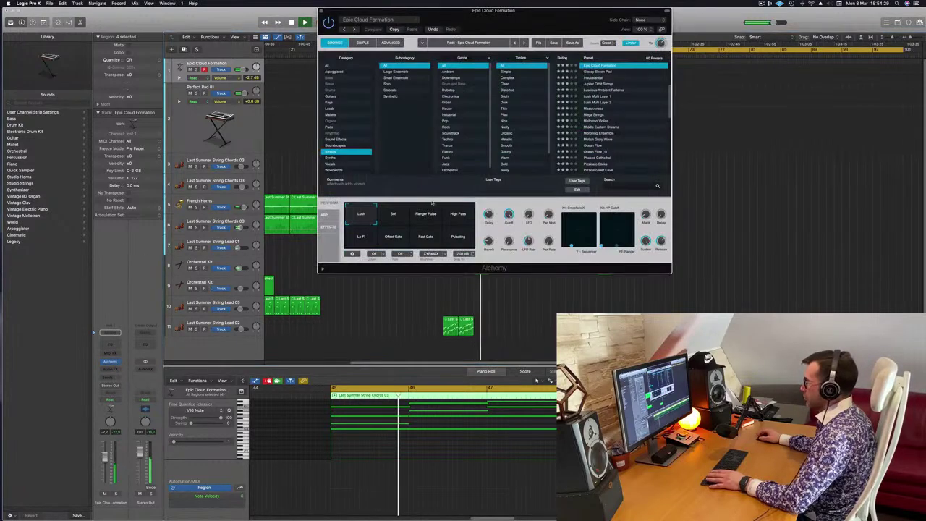
{"action": "key", "text": "space"}
{"action": "key", "text": "space"}
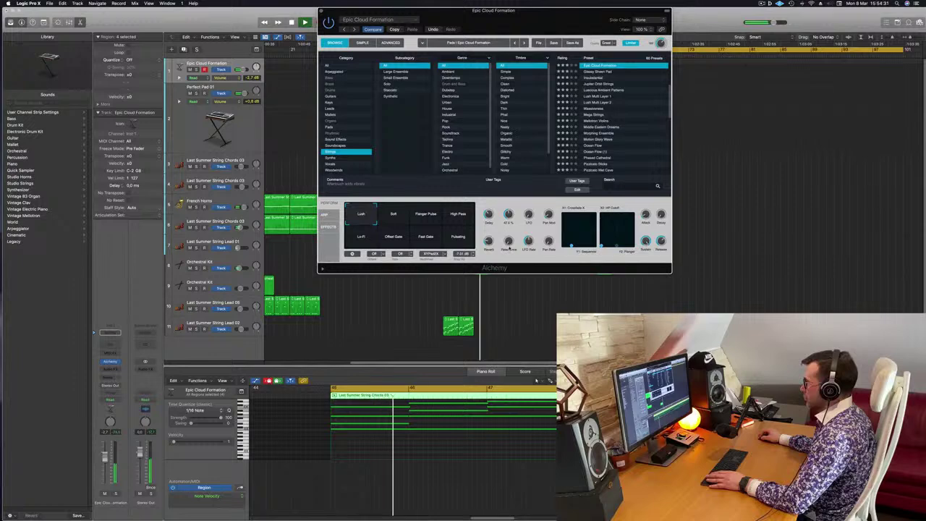
{"action": "left_click_drag", "start_coordinate": [499, 10], "coordinate": [525, 259]}
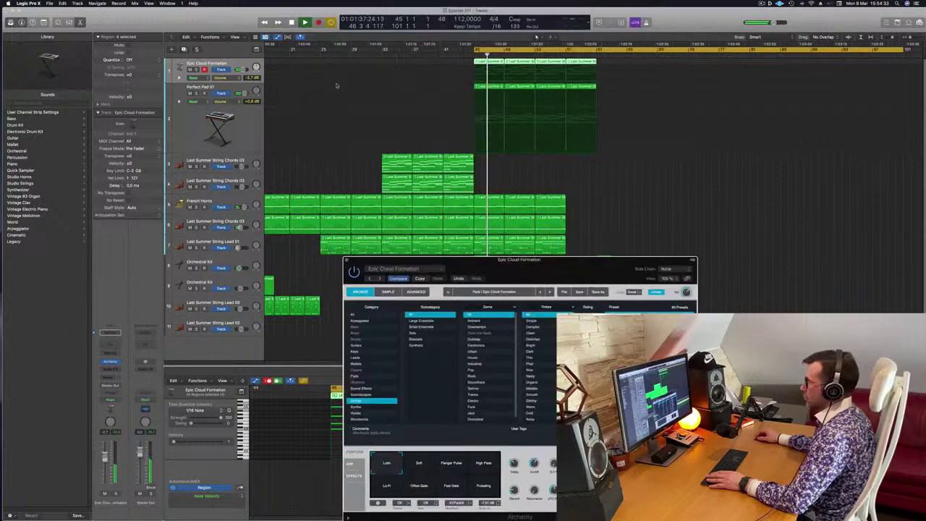
{"action": "left_click", "coordinate": [190, 93]}
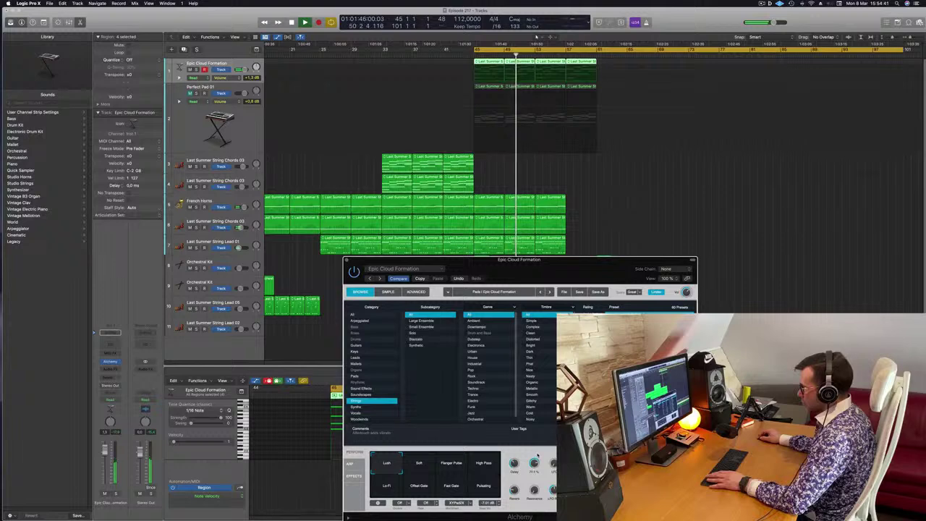
- Replay Epic Cloud Formation from bar 45, close its Alchemy instrument and set the track's automation mode to Touch
{"action": "key", "text": "space"}
{"action": "key", "text": "space"}
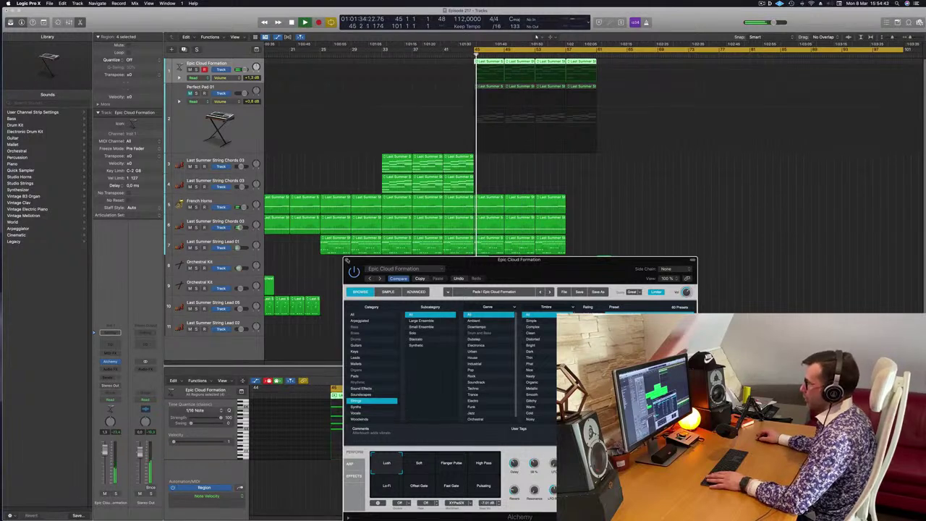
{"action": "left_click", "coordinate": [346, 259]}
{"action": "key", "text": "space"}
{"action": "key", "text": "space"}
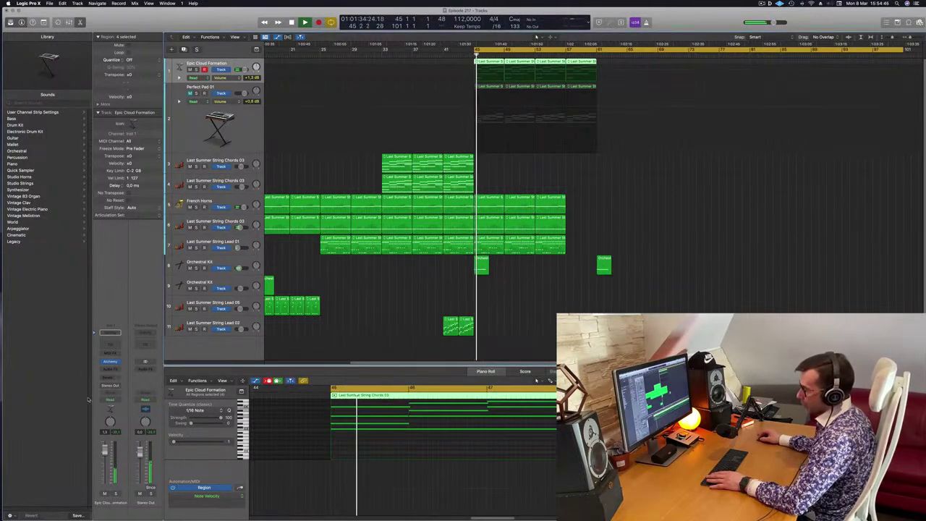
{"action": "left_click", "coordinate": [112, 401]}
{"action": "left_click", "coordinate": [116, 410]}
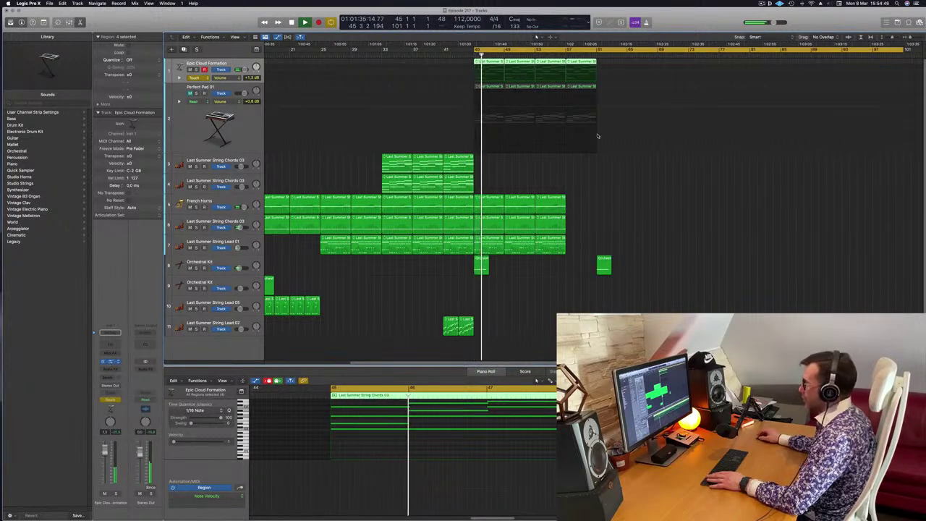
- Reopen Epic Cloud Formation's Alchemy and adjust its Cutoff during playback to bring up the cutoff automation on the track
{"action": "left_click", "coordinate": [111, 361]}
{"action": "key", "text": "space"}
{"action": "key", "text": "space"}
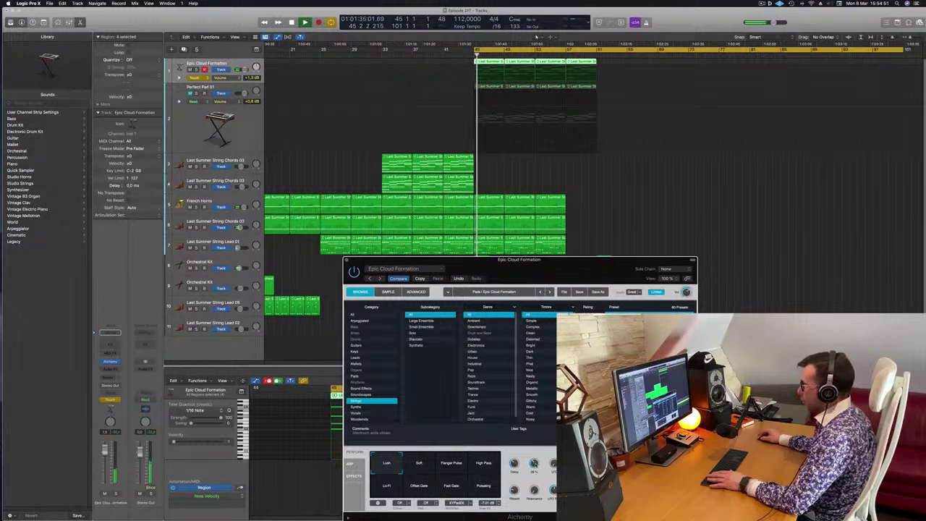
{"action": "left_click_drag", "start_coordinate": [535, 463], "coordinate": [535, 455]}
{"action": "key", "text": "space"}
{"action": "key", "text": "space"}
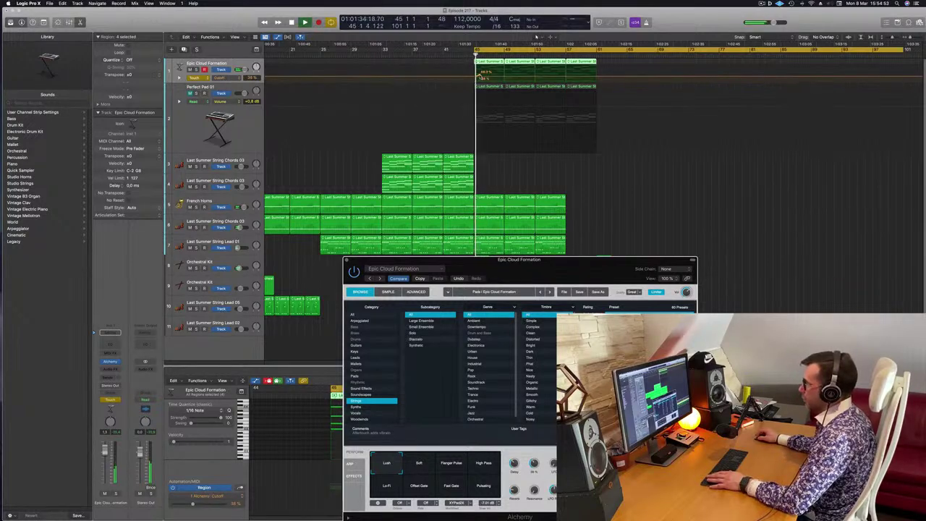
- Draw Epic Cloud Formation's cutoff automation rising from about 35% at bar 45 to about 72% at bar 53, and close Alchemy
{"action": "left_click", "coordinate": [478, 77]}
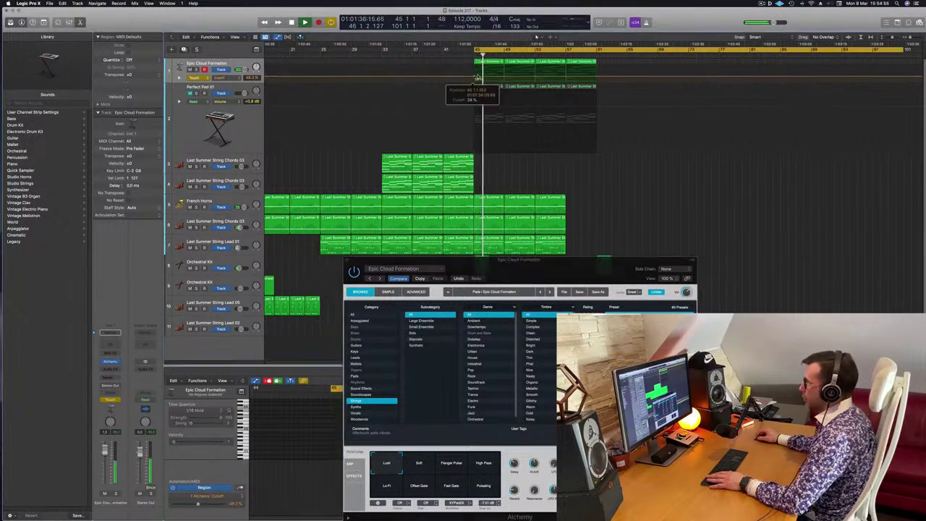
{"action": "left_click_drag", "start_coordinate": [474, 76], "coordinate": [487, 74]}
{"action": "key", "text": "space"}
{"action": "key", "text": "space"}
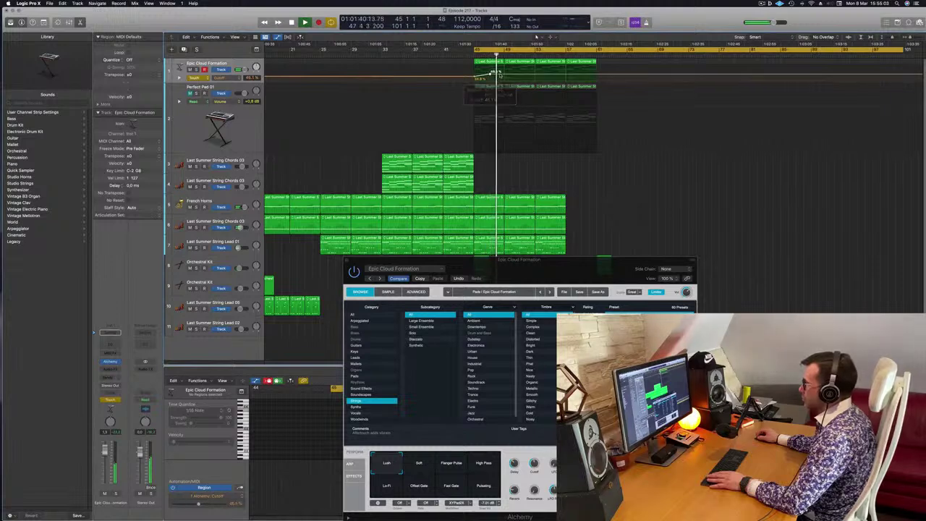
{"action": "left_click_drag", "start_coordinate": [504, 75], "coordinate": [536, 70]}
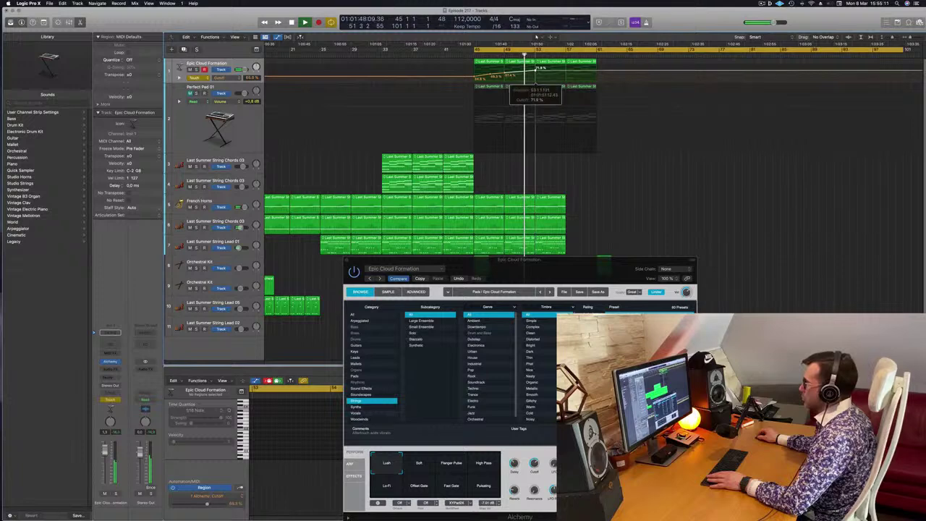
{"action": "scroll", "coordinate": [579, 128], "scroll_direction": "down", "scroll_amount": 2}
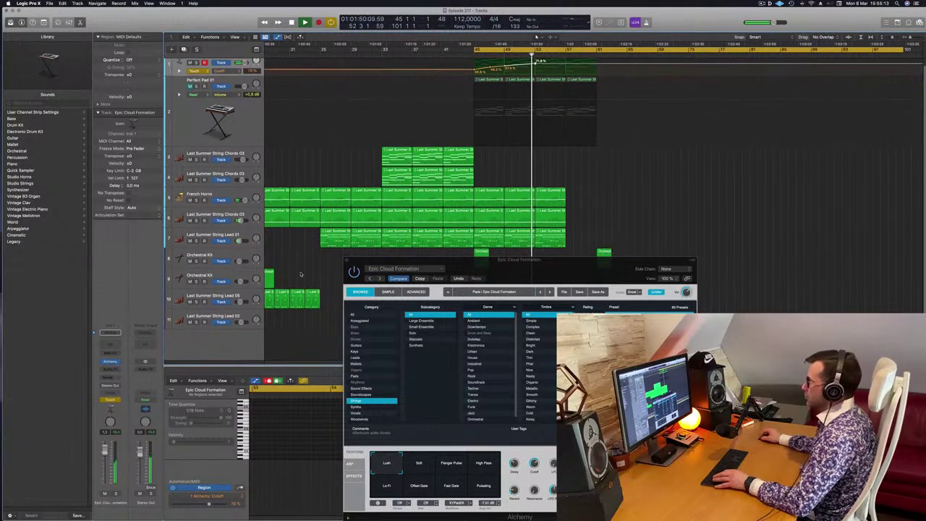
{"action": "left_click", "coordinate": [347, 260]}
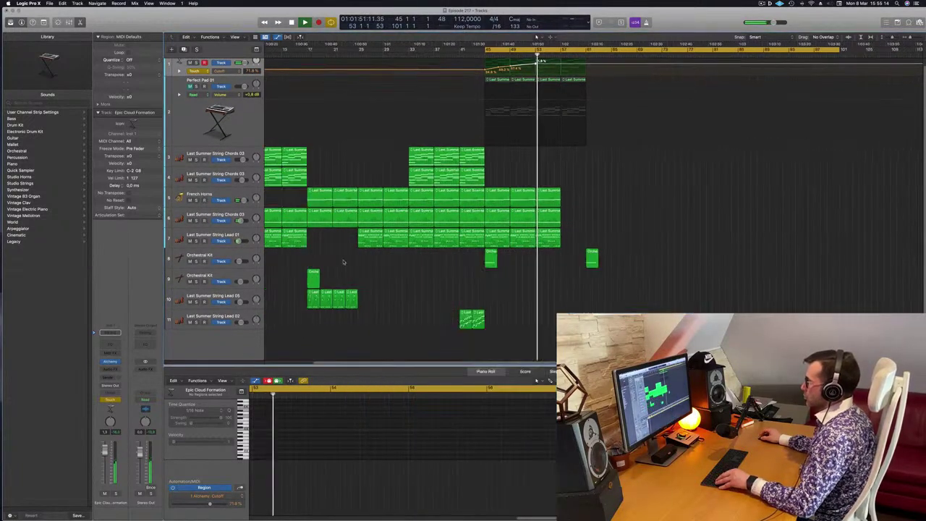
- Show automation with Last Summer String Lead 01 selected and lower that track's volume point at bar 53 while replaying from bar 45
{"action": "left_click", "coordinate": [226, 235]}
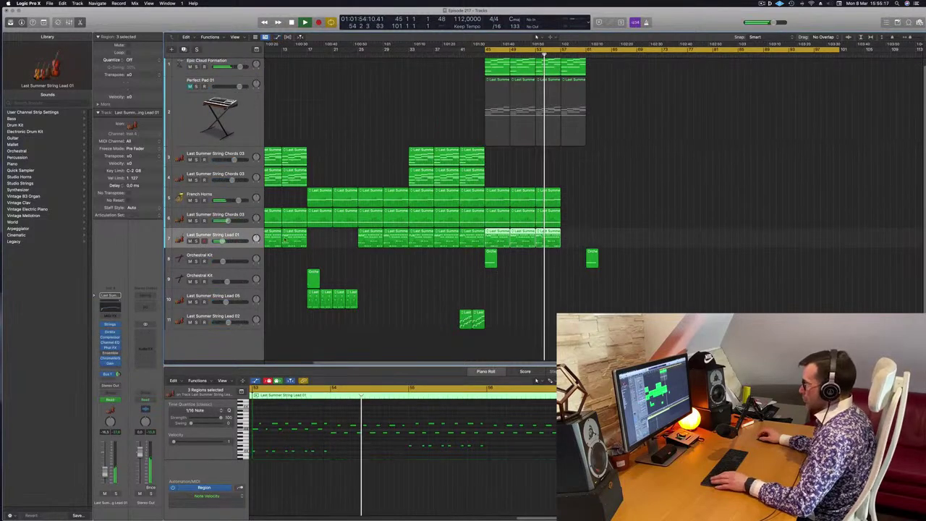
{"action": "key", "text": "a"}
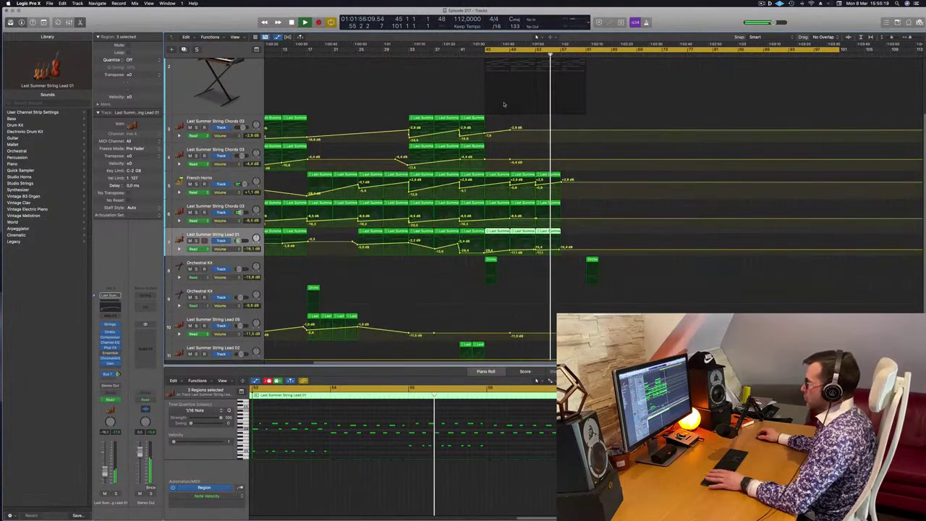
{"action": "key", "text": "space"}
{"action": "key", "text": "space"}
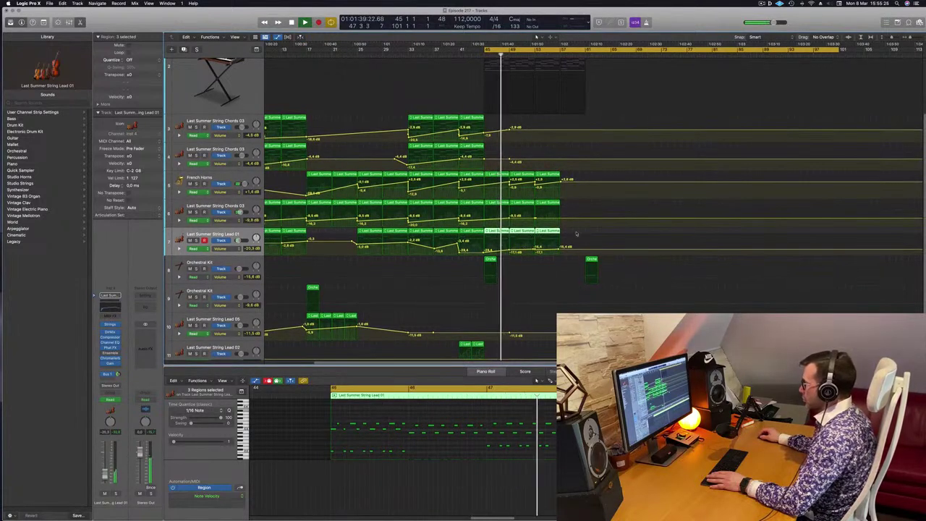
{"action": "left_click_drag", "start_coordinate": [535, 250], "coordinate": [536, 253]}
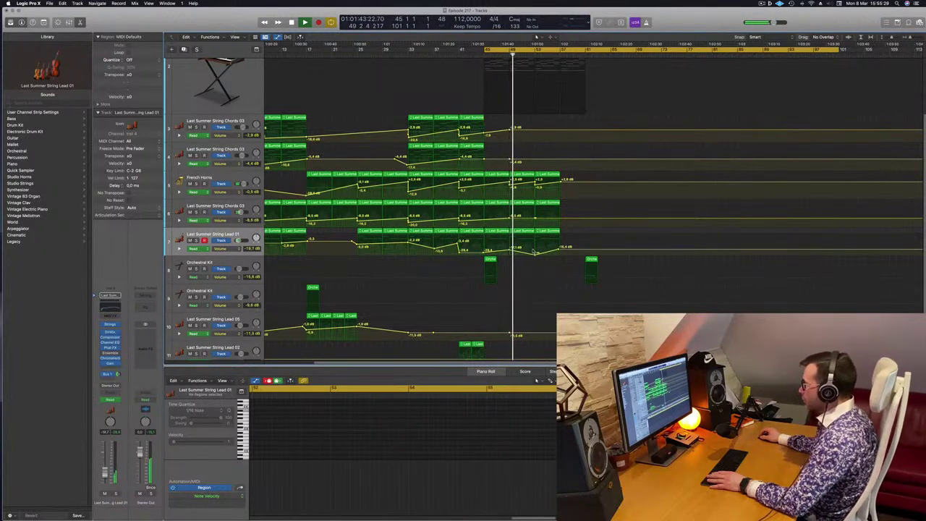
{"action": "scroll", "coordinate": [506, 152], "scroll_direction": "up", "scroll_amount": 5}
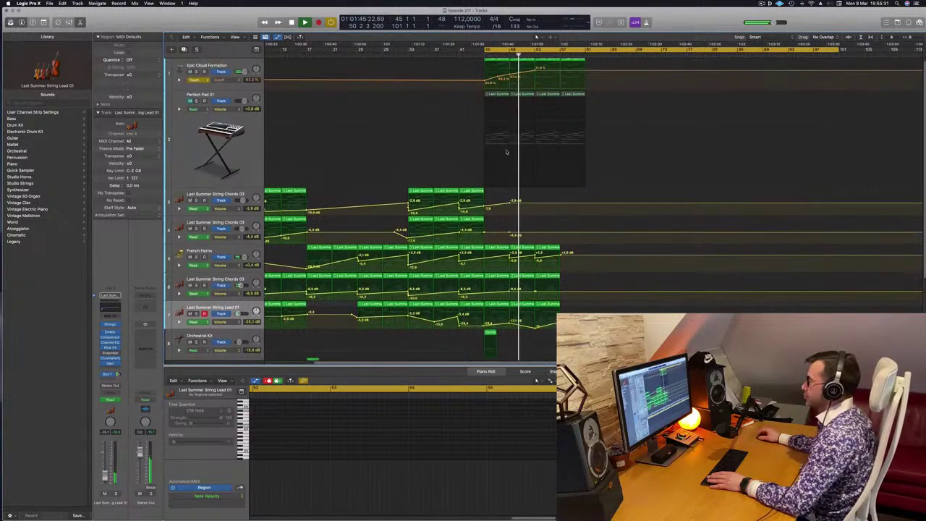
- Unmute Perfect Pad 01, insert an Arpeggiator MIDI effect, place its window aside and replay with the track's Alchemy open
{"action": "left_click", "coordinate": [221, 70]}
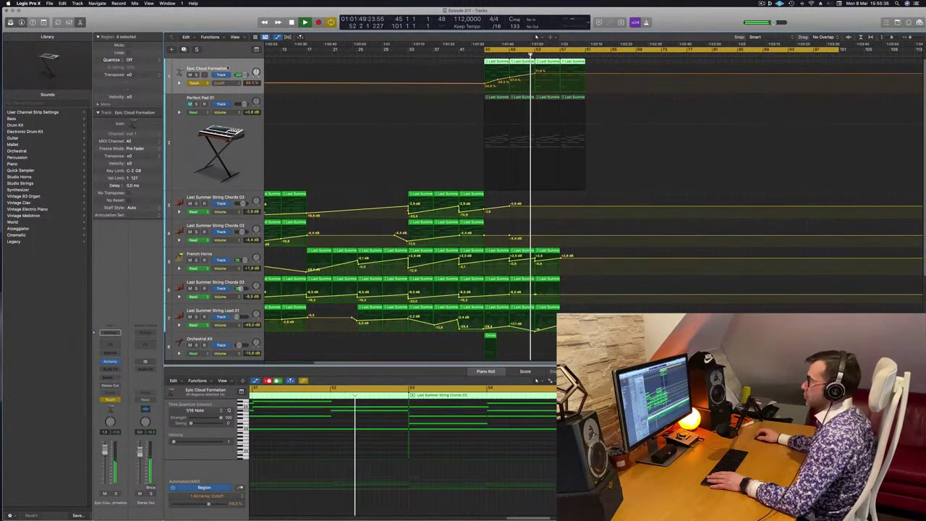
{"action": "key", "text": "Down"}
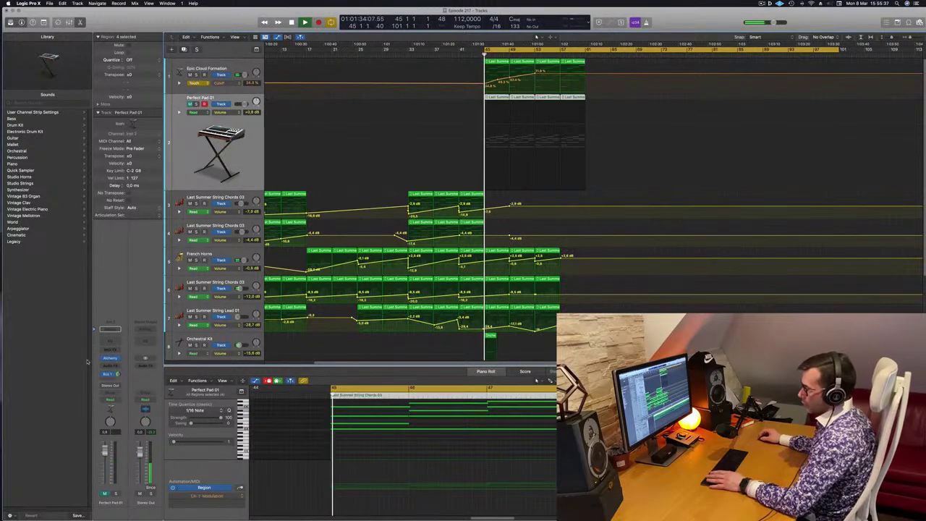
{"action": "left_click", "coordinate": [109, 350]}
{"action": "left_click", "coordinate": [113, 358]}
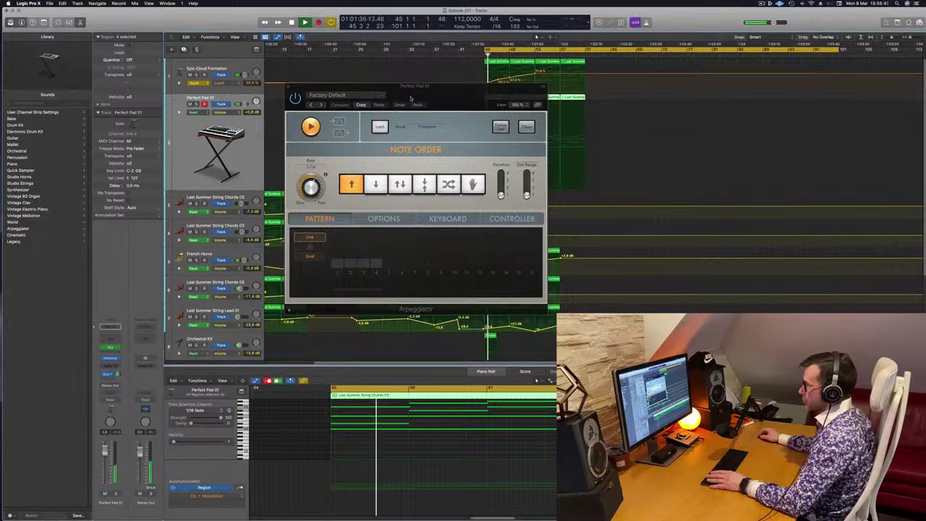
{"action": "left_click_drag", "start_coordinate": [410, 97], "coordinate": [907, 122]}
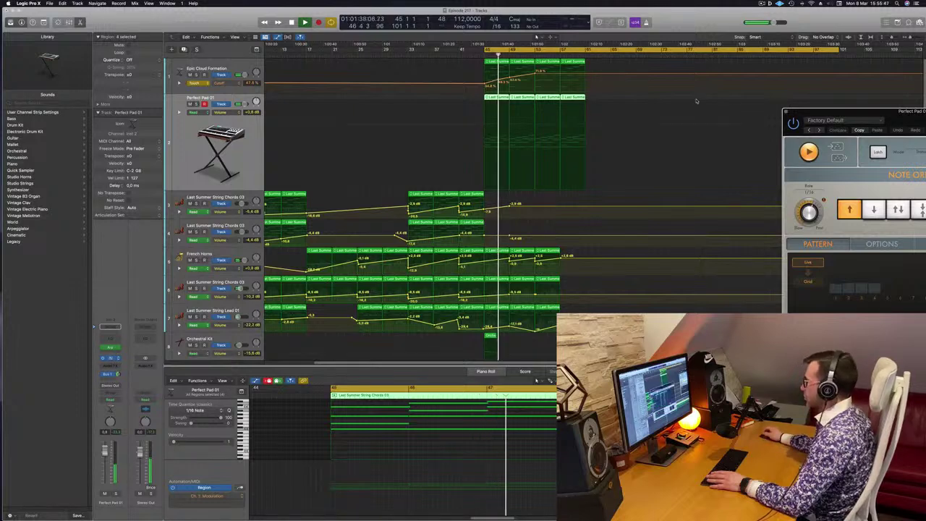
{"action": "left_click_drag", "start_coordinate": [554, 184], "coordinate": [560, 140]}
{"action": "key", "text": "space"}
{"action": "key", "text": "space"}
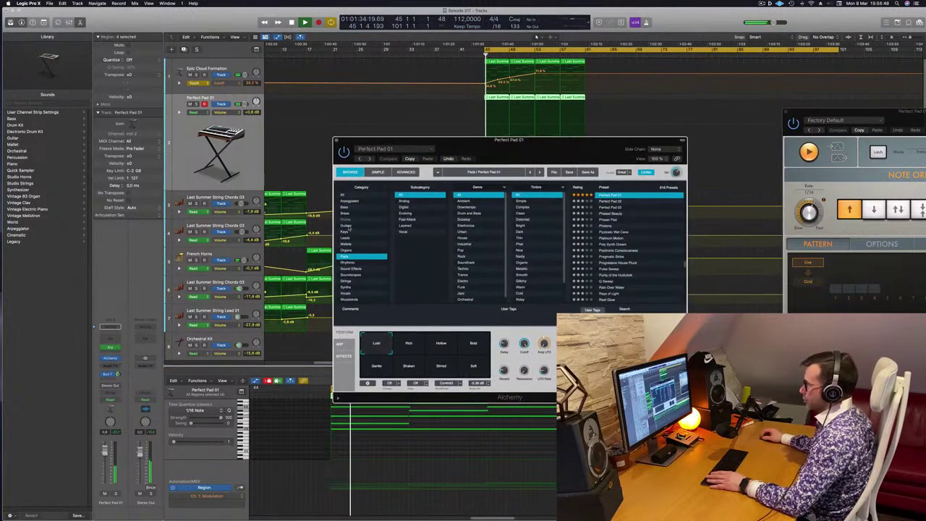
- Browse Alchemy's Guitars category and audition the Afterthought (1) and Angle Of Elevation presets through the arpeggiator
{"action": "left_click", "coordinate": [360, 225]}
{"action": "left_click", "coordinate": [610, 232]}
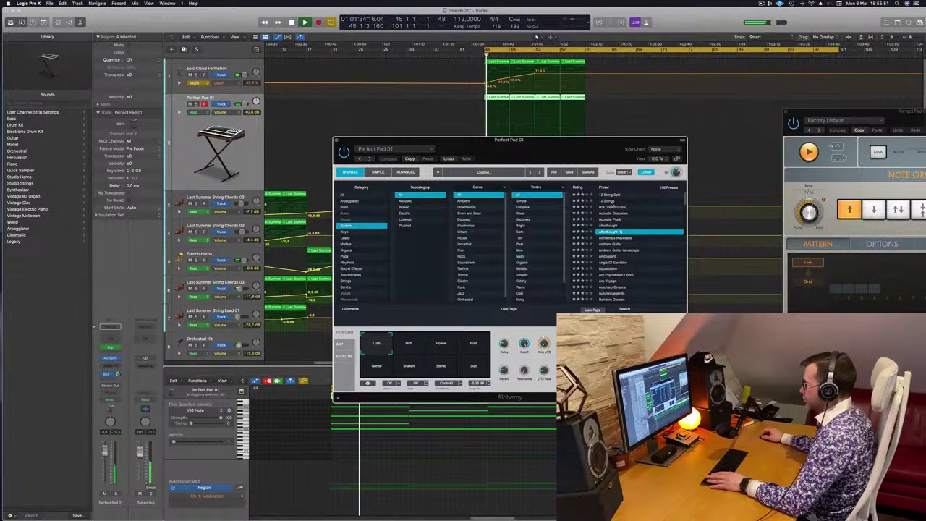
{"action": "left_click_drag", "start_coordinate": [569, 149], "coordinate": [744, 182]}
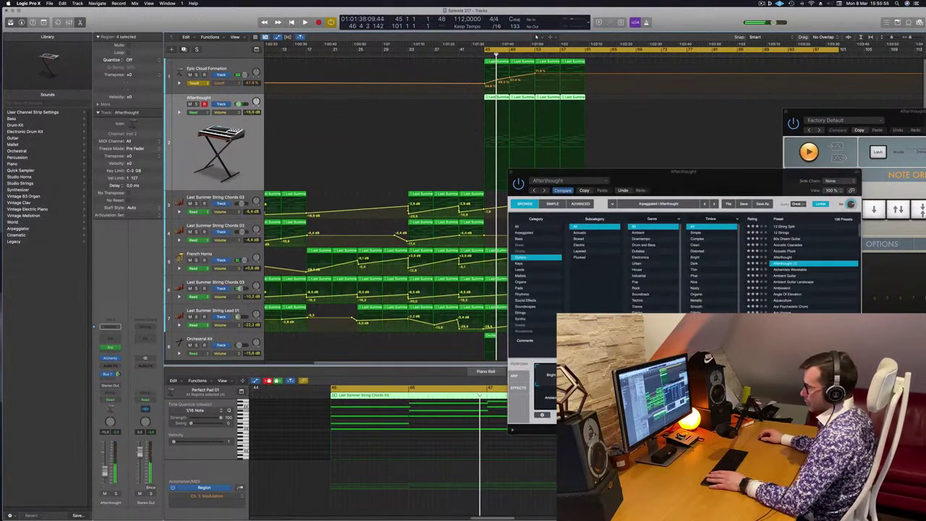
{"action": "key", "text": "space"}
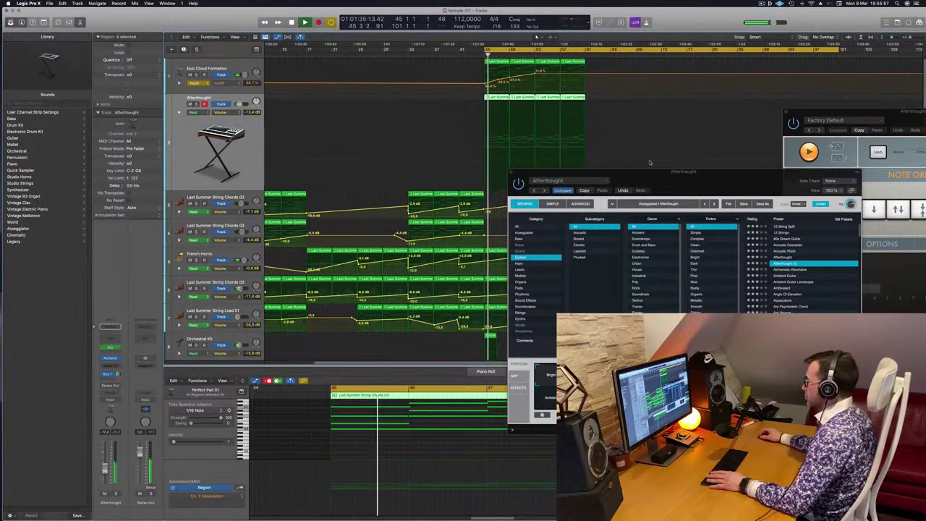
{"action": "left_click_drag", "start_coordinate": [532, 191], "coordinate": [241, 222]}
{"action": "left_click", "coordinate": [498, 327]}
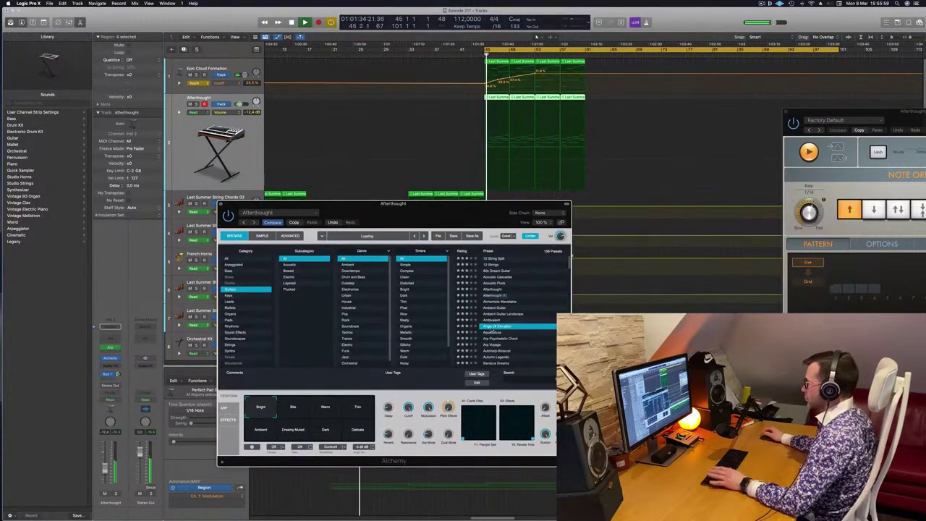
{"action": "left_click_drag", "start_coordinate": [461, 212], "coordinate": [507, 200]}
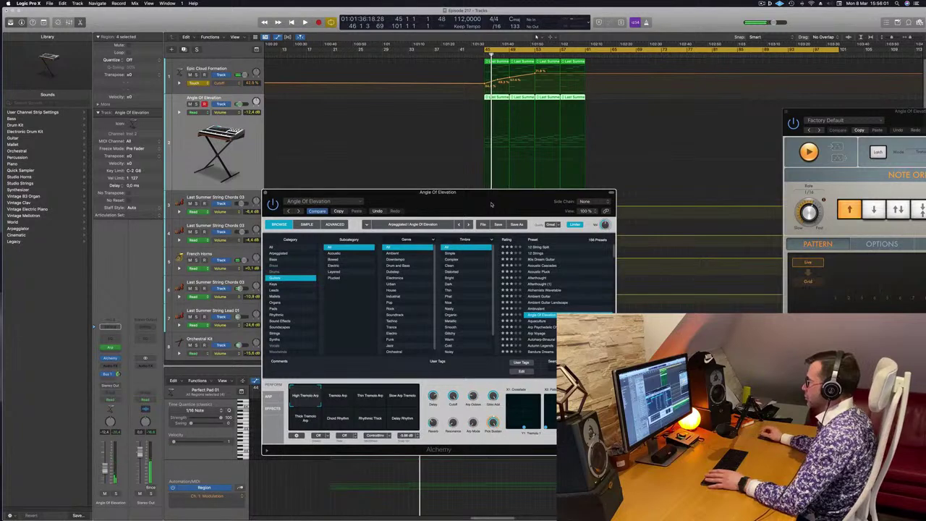
{"action": "left_click_drag", "start_coordinate": [458, 175], "coordinate": [454, 144]}
{"action": "scroll", "coordinate": [550, 280], "scroll_direction": "down", "scroll_amount": 1}
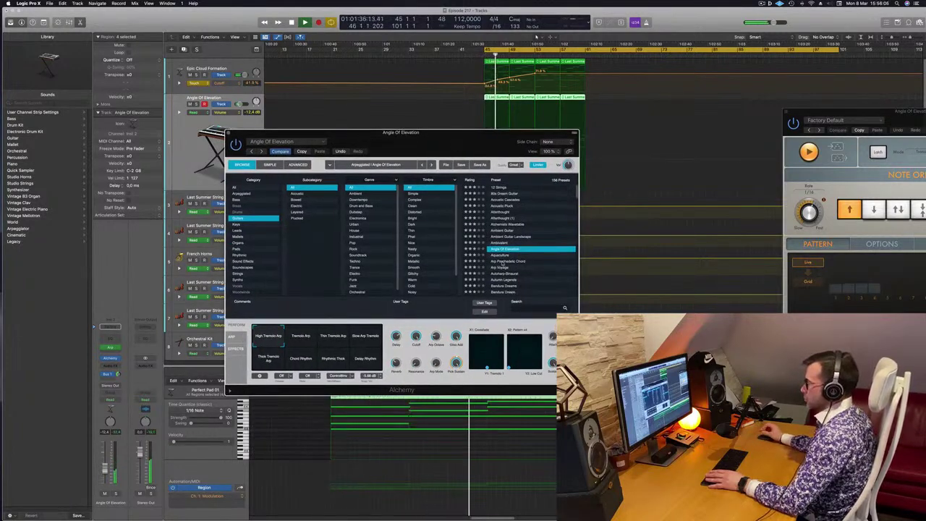
- Load the Arp Psychedelic Chord preset, switch to Autumn Legends and replay from bar 45
{"action": "left_click", "coordinate": [501, 262]}
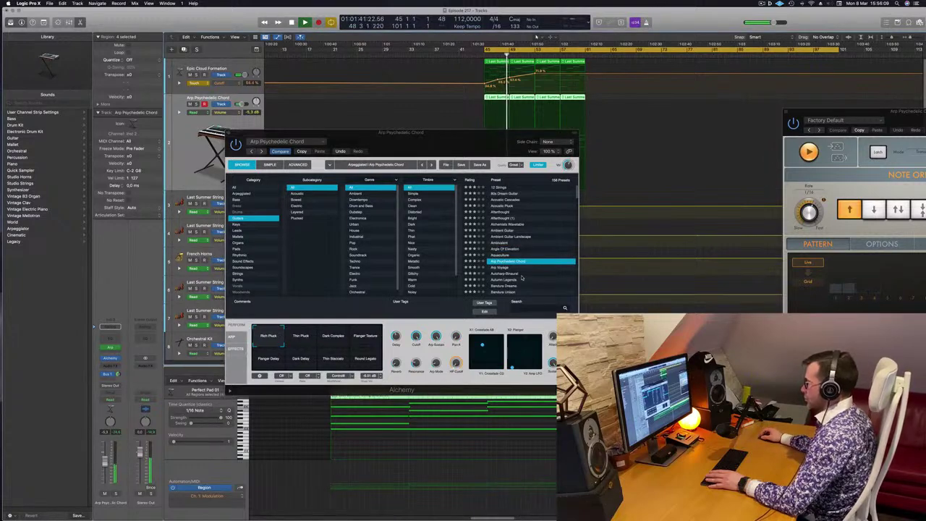
{"action": "scroll", "coordinate": [524, 277], "scroll_direction": "down", "scroll_amount": 2}
{"action": "left_click", "coordinate": [507, 267]}
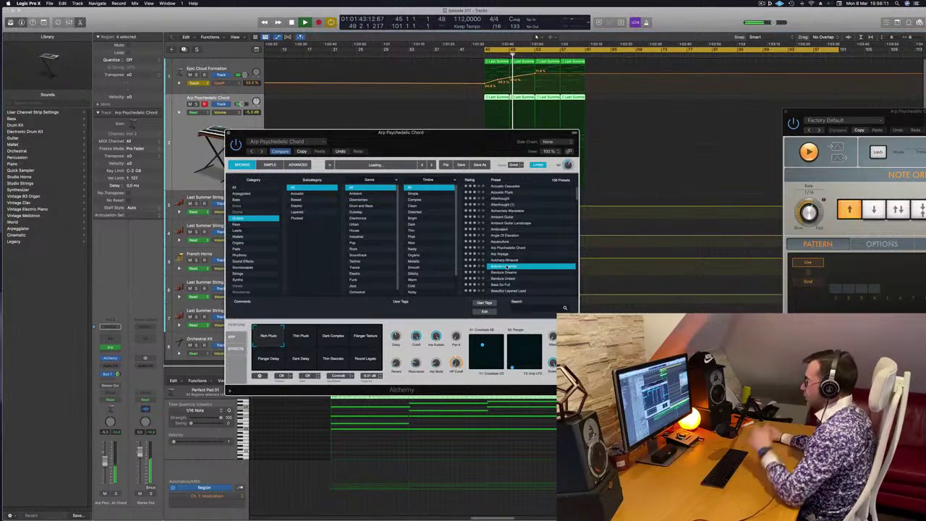
{"action": "key", "text": "space"}
{"action": "key", "text": "space"}
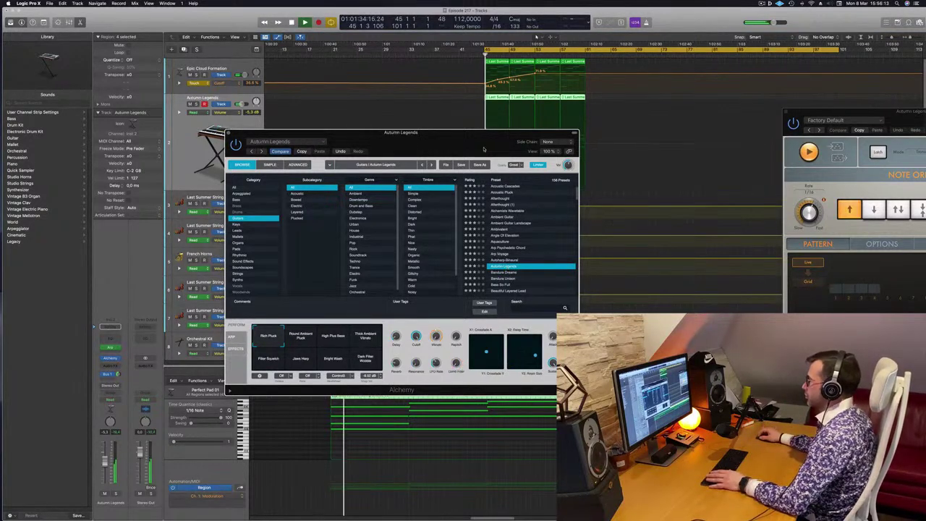
- Audition Autumn Legends' Round Ambient Pluck variation from bar 45 with the Alchemy window moved clear of the tracks
{"action": "left_click_drag", "start_coordinate": [501, 133], "coordinate": [626, 155]}
{"action": "scroll", "coordinate": [637, 266], "scroll_direction": "down", "scroll_amount": 4}
{"action": "scroll", "coordinate": [644, 264], "scroll_direction": "down", "scroll_amount": 1}
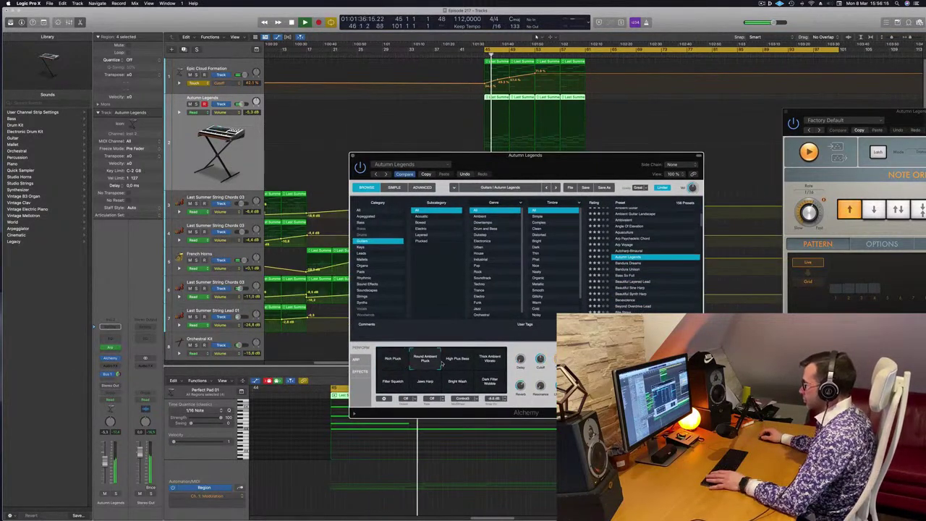
{"action": "left_click_drag", "start_coordinate": [587, 172], "coordinate": [500, 176]}
{"action": "key", "text": "space"}
{"action": "key", "text": "space"}
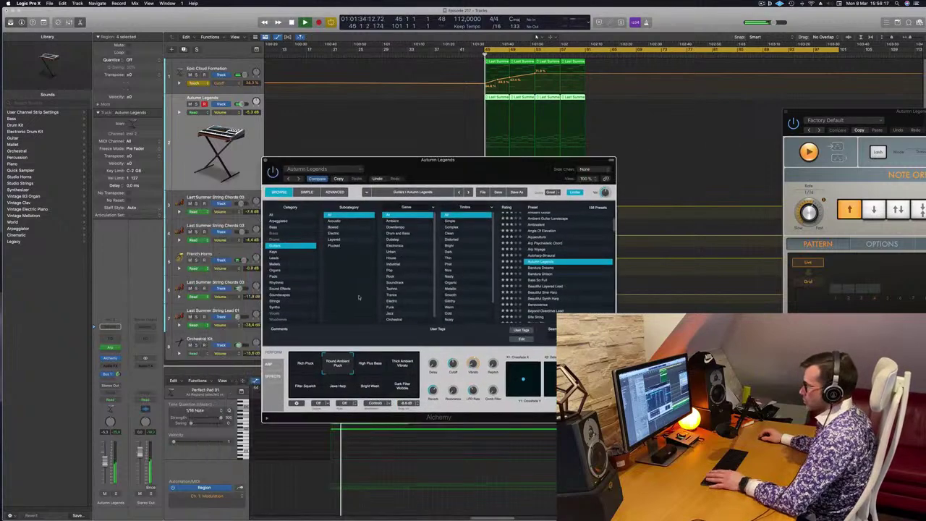
{"action": "key", "text": "space"}
{"action": "key", "text": "space"}
- Audition Autumn Legends' Thick Ambient Vibrato, Dark Filter Wobble, Bright Wash, Jaws Harp and Filter Squelch variations
{"action": "left_click", "coordinate": [402, 363]}
{"action": "left_click", "coordinate": [402, 386]}
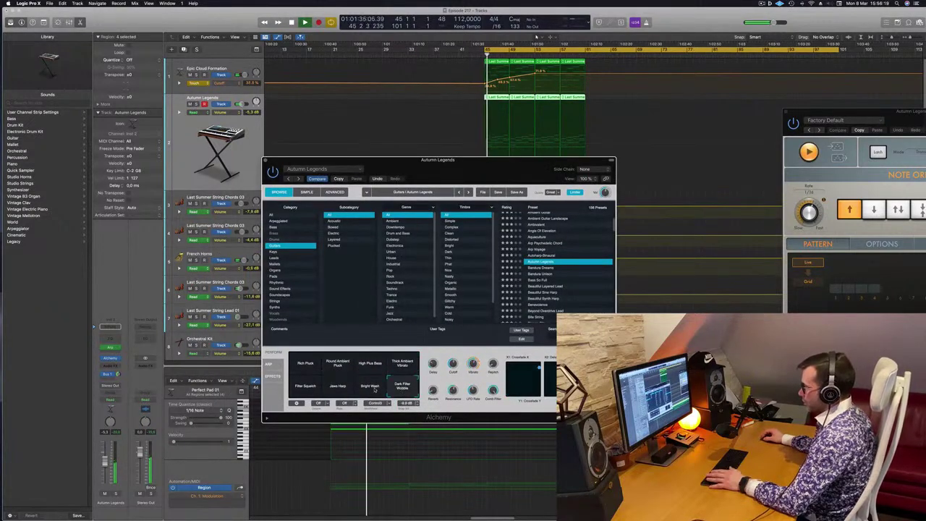
{"action": "key", "text": "space"}
{"action": "key", "text": "space"}
{"action": "left_click", "coordinate": [369, 387]}
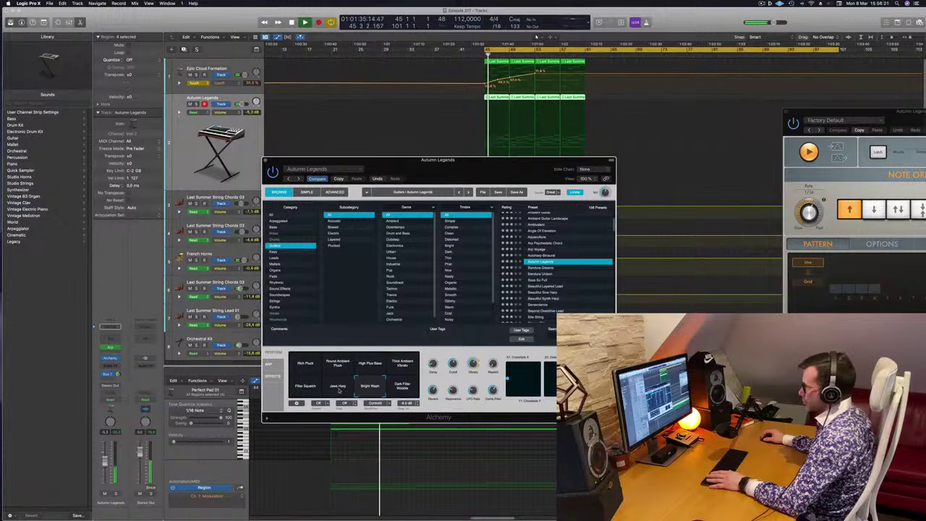
{"action": "left_click", "coordinate": [338, 390]}
{"action": "left_click", "coordinate": [305, 387]}
- Audition the Bandura Dreams, Bass So Full and Beautiful Sine Harp presets from bar 45 with the Alchemy window moved aside
{"action": "left_click", "coordinate": [544, 268]}
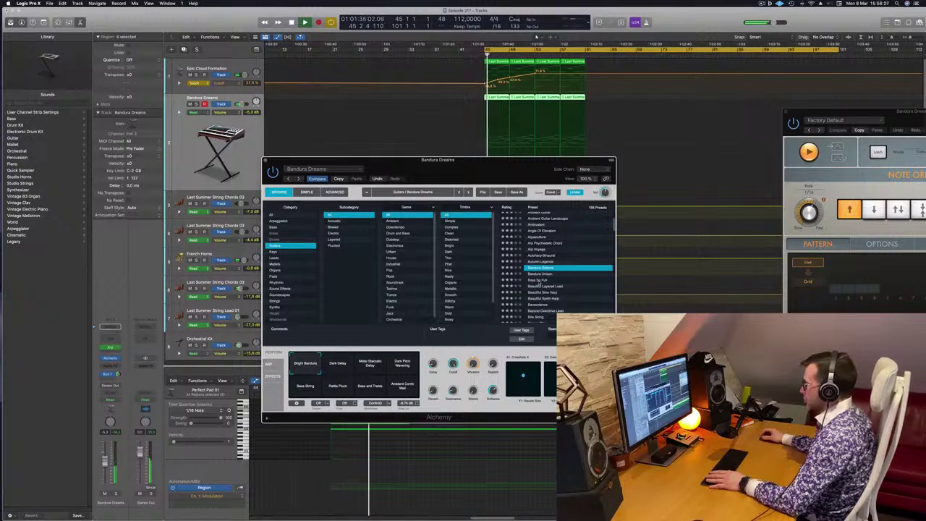
{"action": "left_click", "coordinate": [538, 280]}
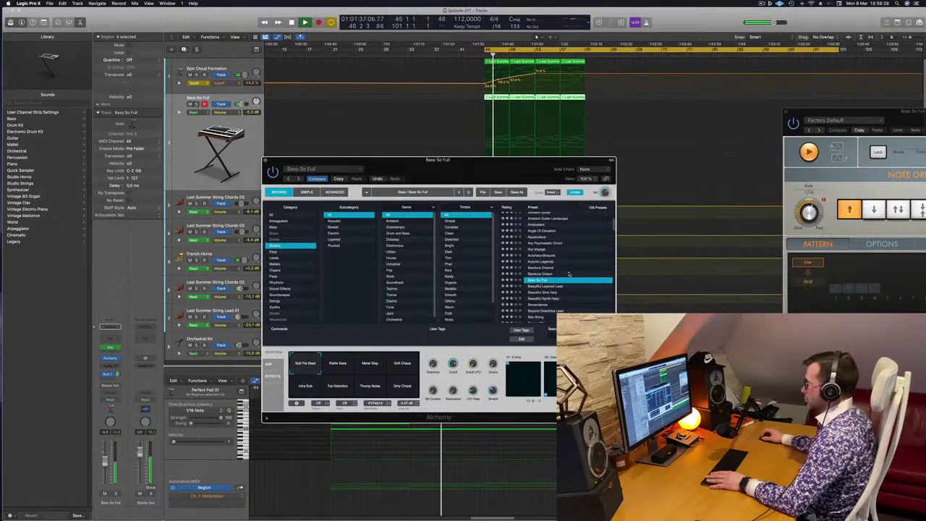
{"action": "left_click_drag", "start_coordinate": [520, 170], "coordinate": [576, 177]}
{"action": "left_click", "coordinate": [601, 300]}
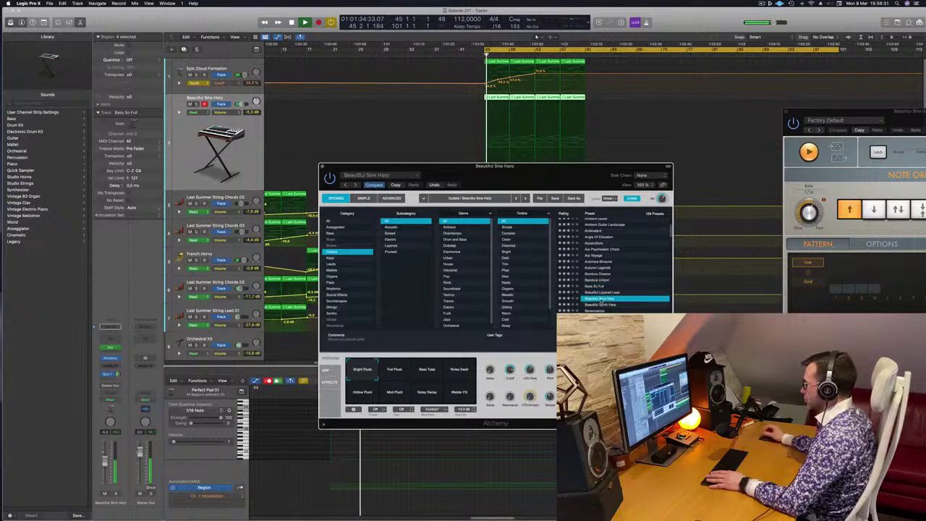
- Audition the Beautiful Synth Harp, Benevolence, Beyond Overdrive Lead and Bizarre Pad presets through the arpeggiator
{"action": "left_click", "coordinate": [599, 306]}
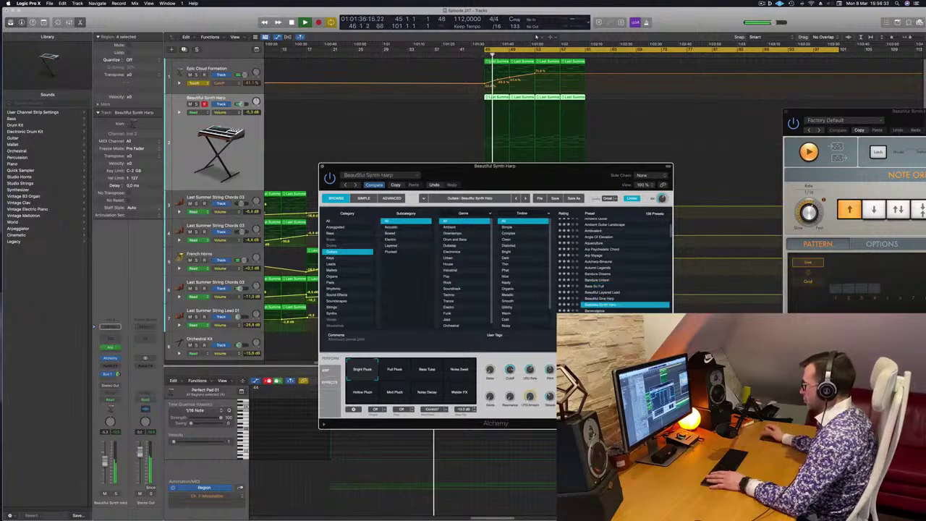
{"action": "key", "text": "Down"}
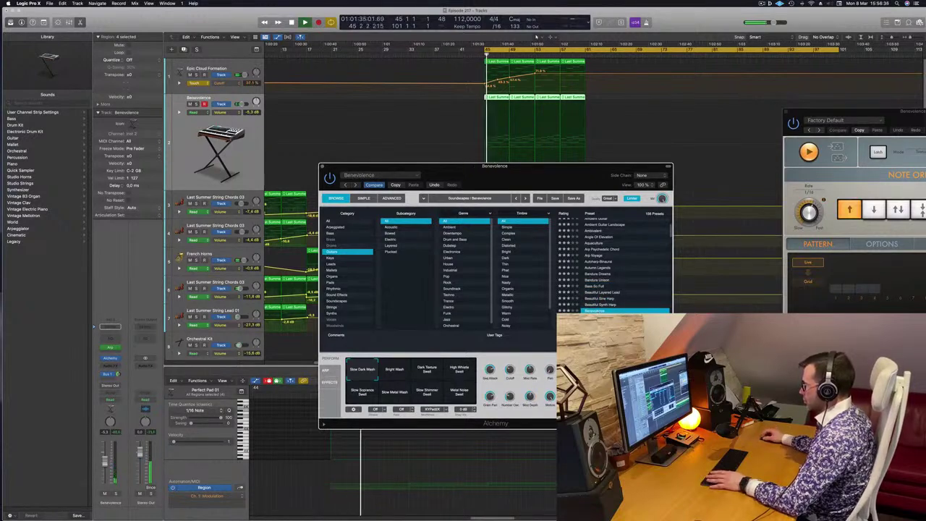
{"action": "key", "text": "Down"}
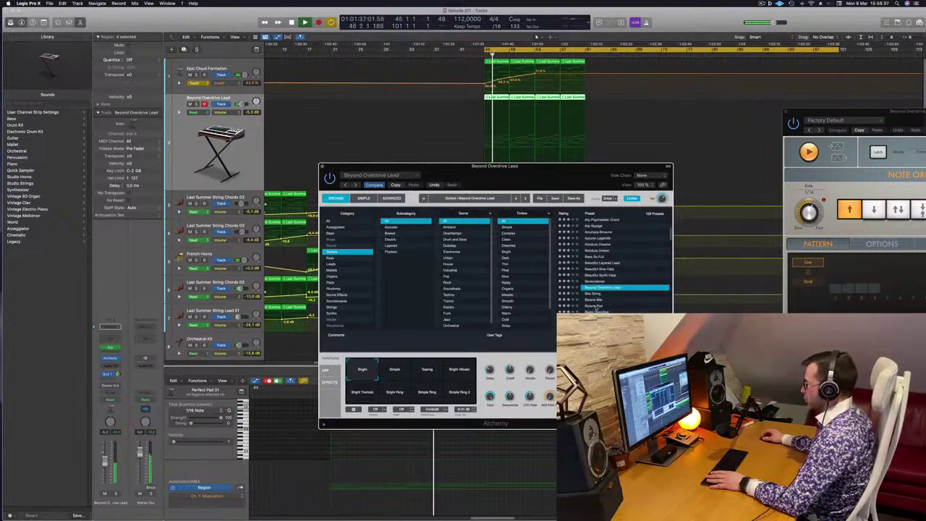
{"action": "left_click", "coordinate": [595, 306]}
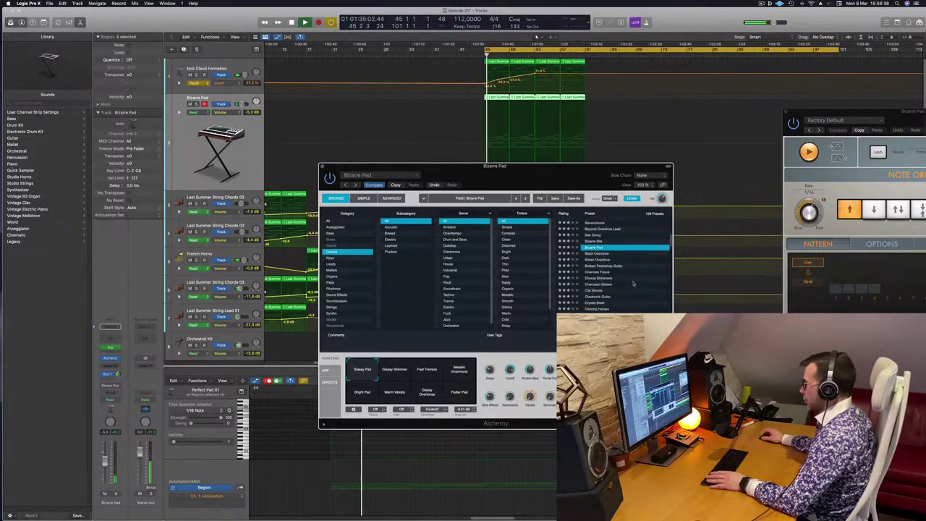
- Load the Chorus Shimmers preset with its track volume at -7.6 dB and close the Alchemy window
{"action": "left_click", "coordinate": [596, 278]}
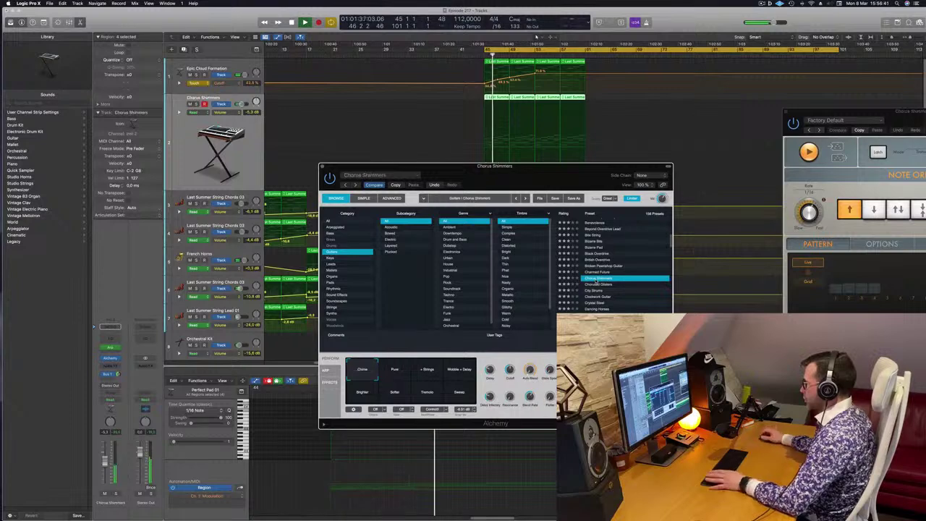
{"action": "left_click_drag", "start_coordinate": [583, 178], "coordinate": [630, 180]}
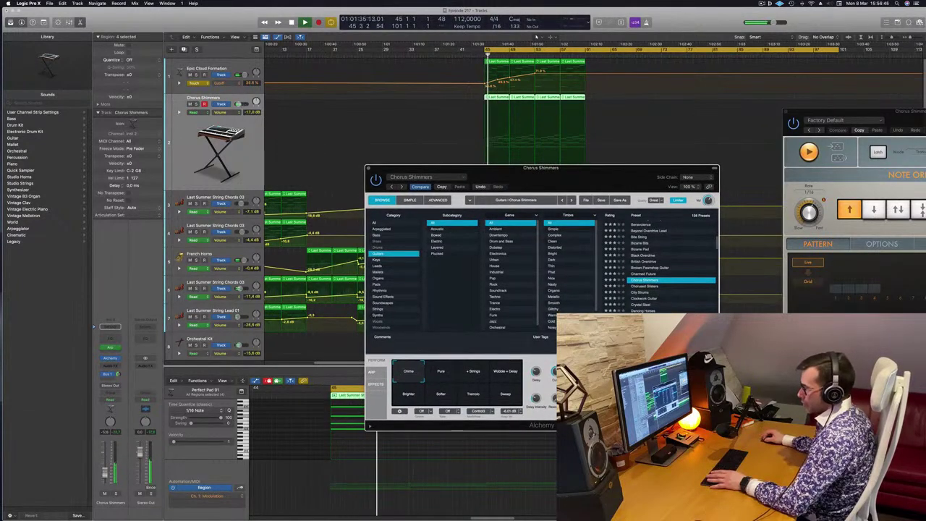
{"action": "left_click", "coordinate": [332, 166]}
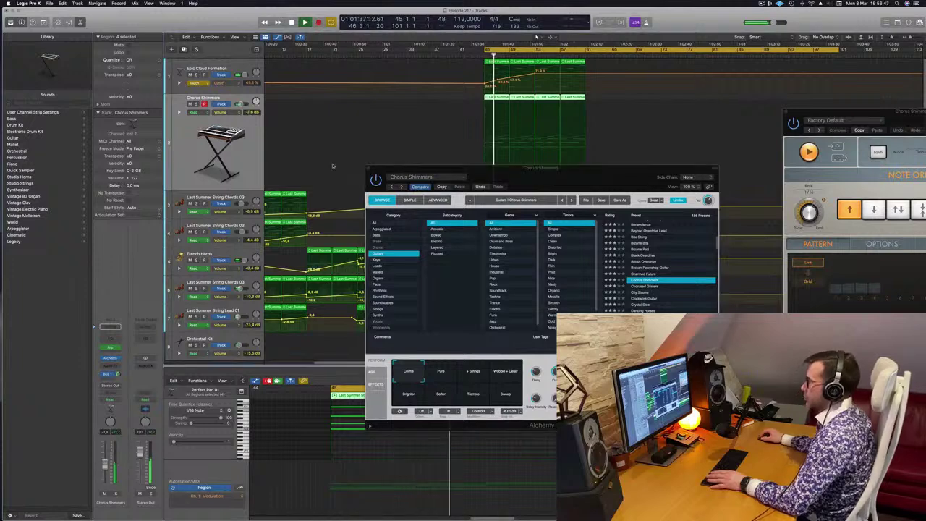
{"action": "left_click", "coordinate": [368, 168]}
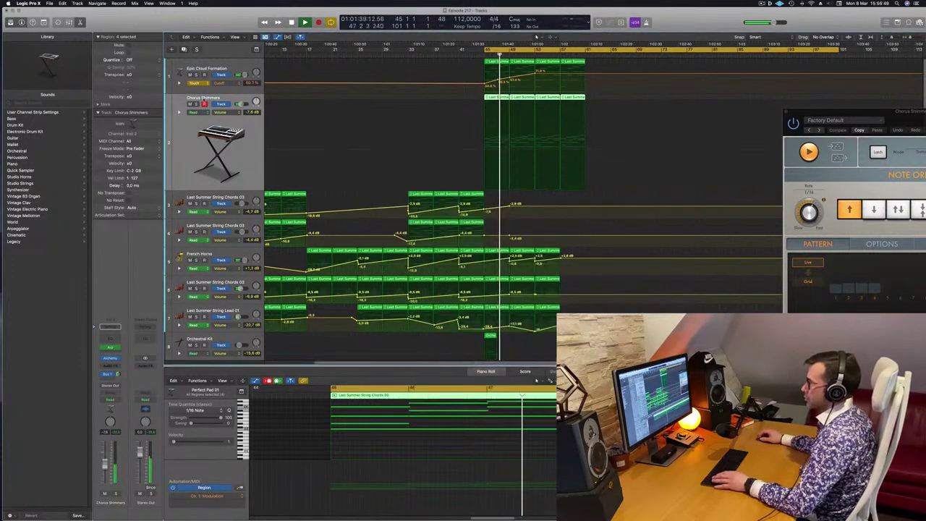
- Set the Epic Cloud Formation track's automation mode to Read and solo the Chorus Shimmers track briefly to check it
{"action": "left_click", "coordinate": [200, 84]}
{"action": "left_click", "coordinate": [195, 77]}
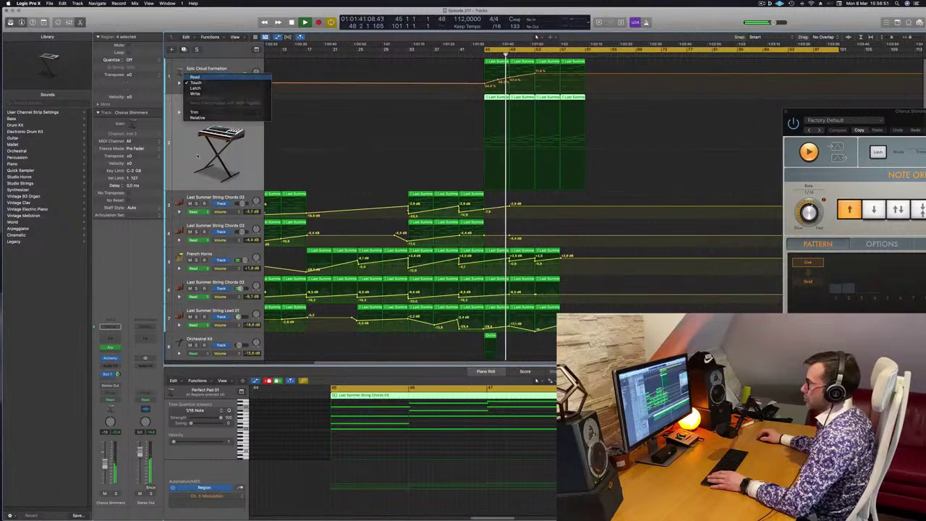
{"action": "left_click", "coordinate": [196, 103]}
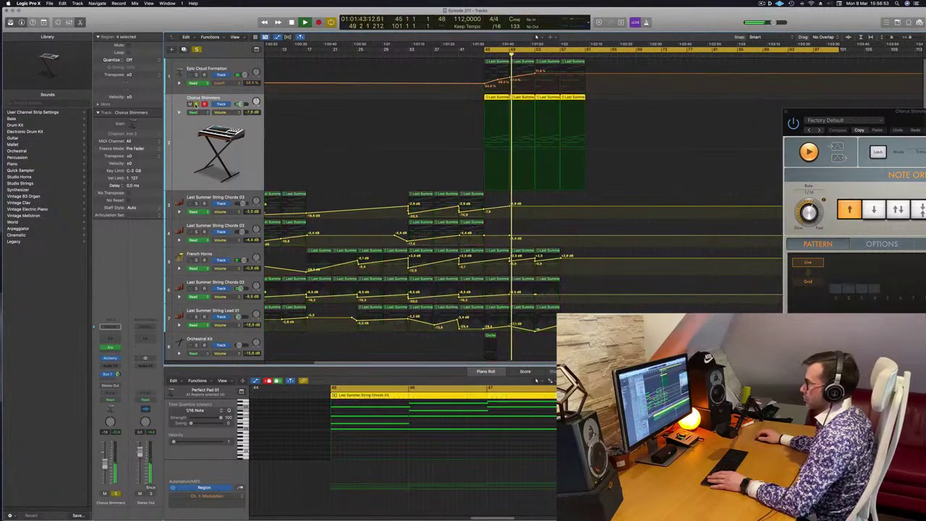
{"action": "left_click", "coordinate": [195, 104]}
- Replay from bar 45 and add a volume automation point at -7.6 dB at bar 45 on the Chorus Shimmers track
{"action": "key", "text": "super+Left"}
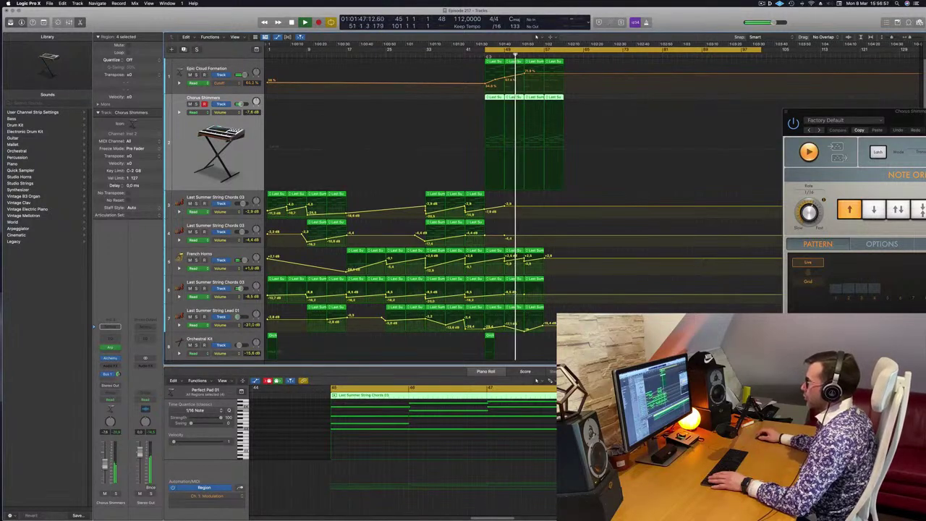
{"action": "key", "text": "space"}
{"action": "key", "text": "space"}
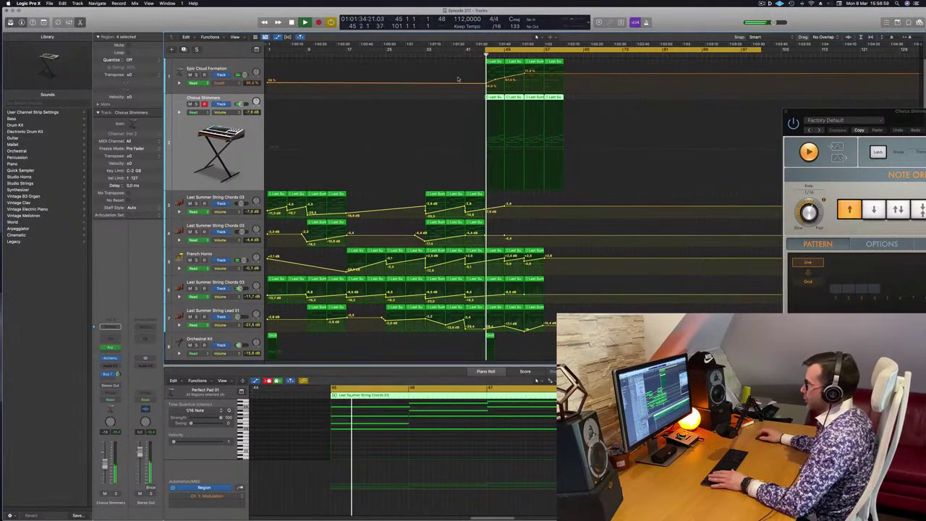
{"action": "left_click", "coordinate": [485, 151]}
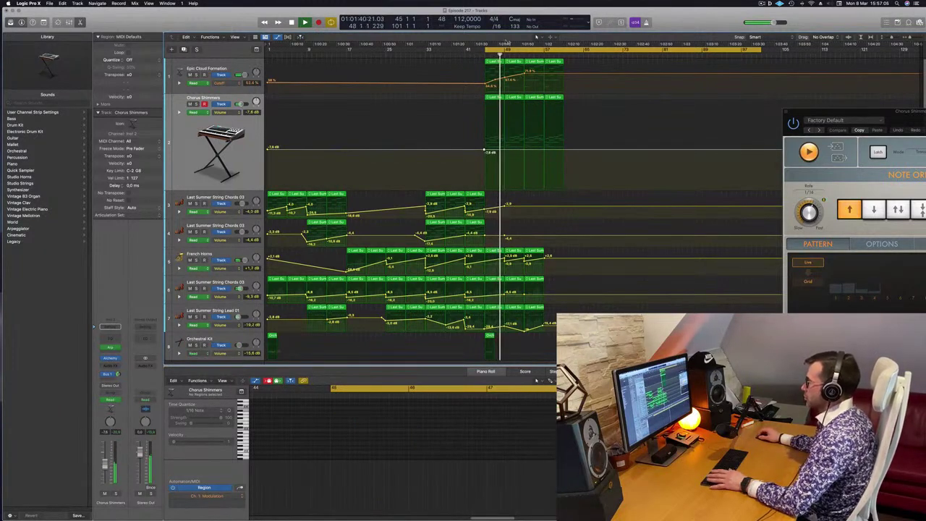
- Lower the bar 49 volume points of the French Horns and Last Summer String Lead 01 tracks, the lead's to -∞ dB
{"action": "key", "text": "space"}
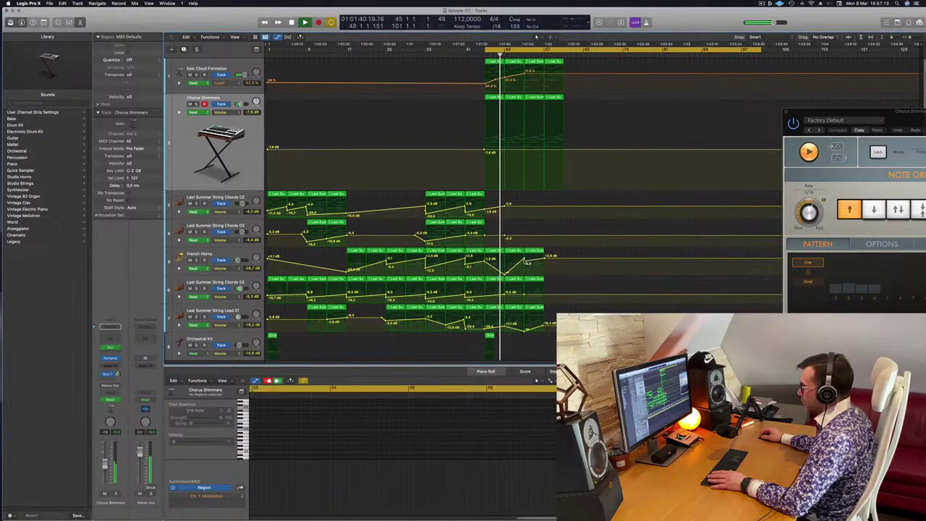
{"action": "key", "text": "space"}
{"action": "key", "text": "space"}
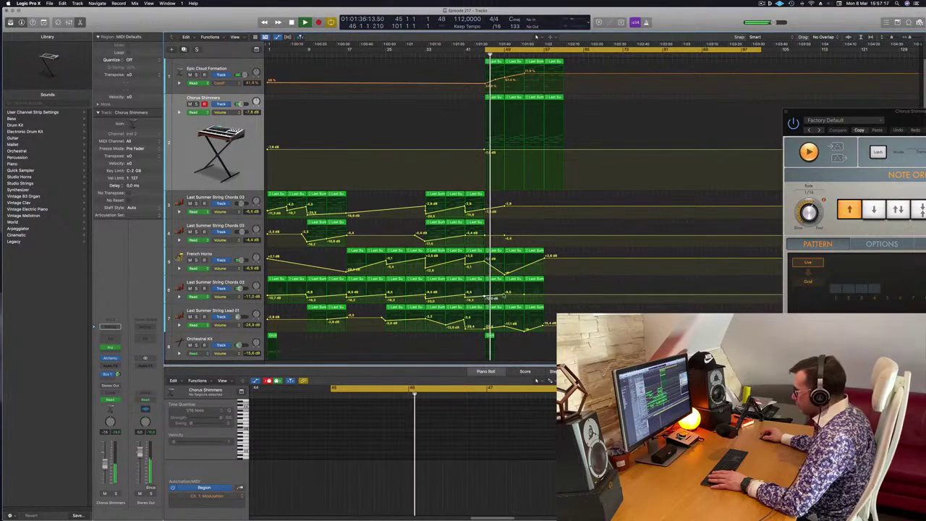
{"action": "left_click_drag", "start_coordinate": [504, 293], "coordinate": [504, 330]}
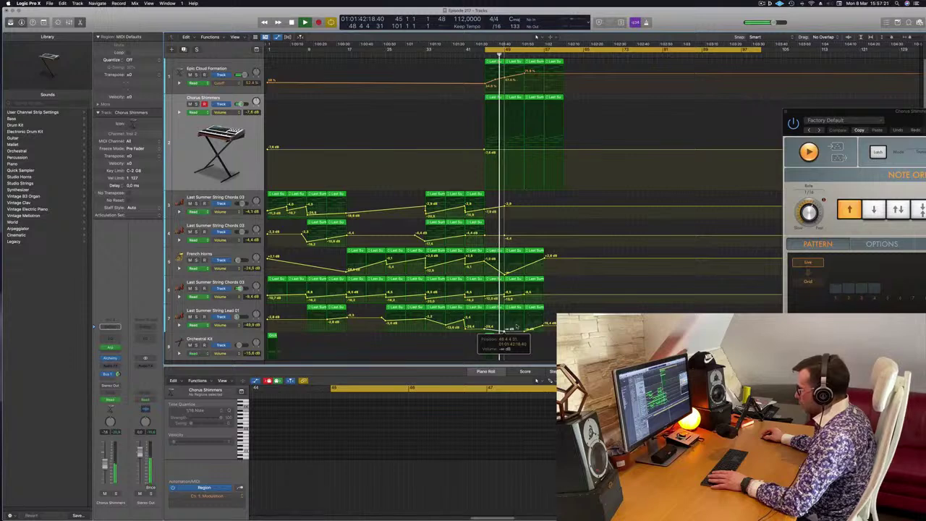
{"action": "scroll", "coordinate": [504, 234], "scroll_direction": "down", "scroll_amount": 2}
{"action": "key", "text": "space"}
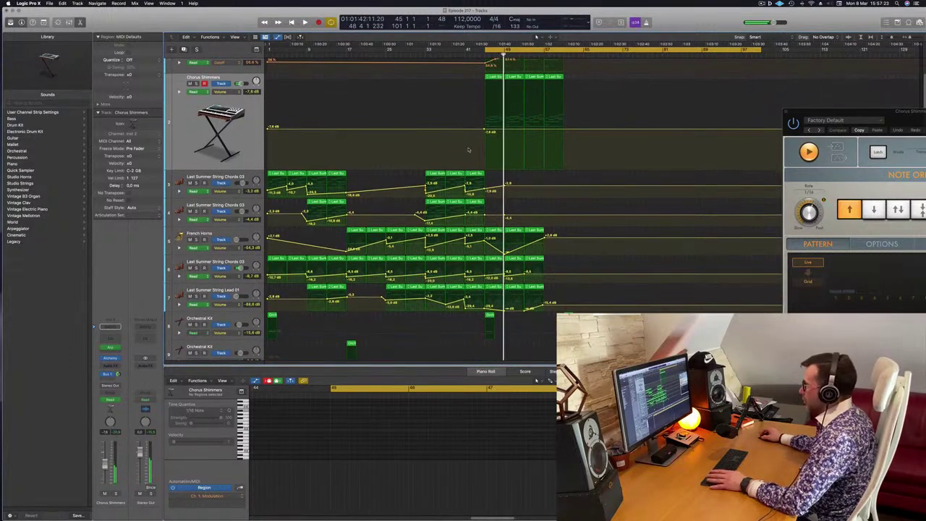
- Try the Last Summer String Lead 01 volume point at bar 49 at about -17.5 dB and replay from bar 45
{"action": "key", "text": "space"}
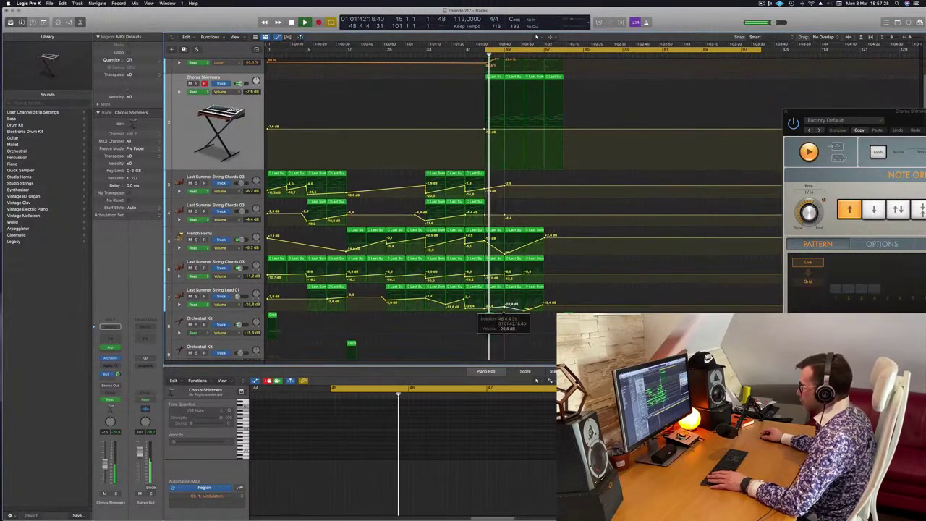
{"action": "left_click_drag", "start_coordinate": [505, 304], "coordinate": [505, 306]}
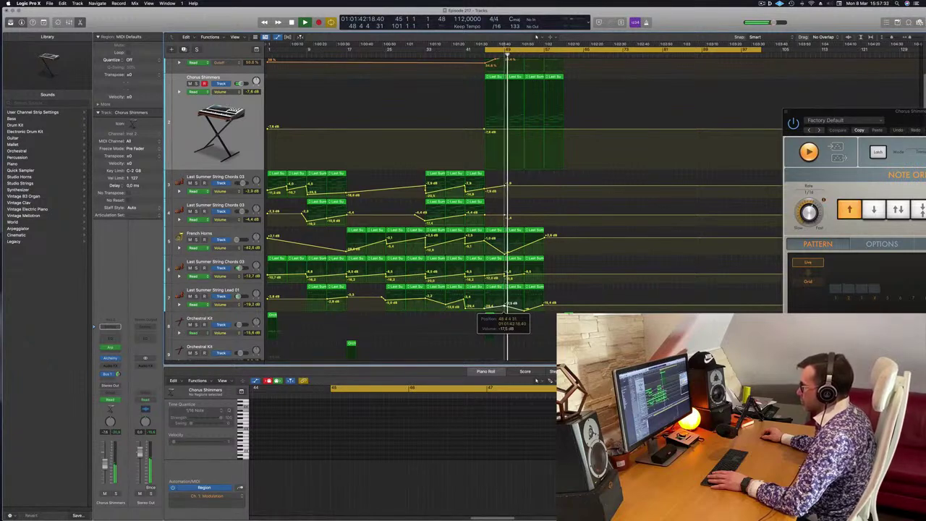
{"action": "key", "text": "space"}
{"action": "key", "text": "space"}
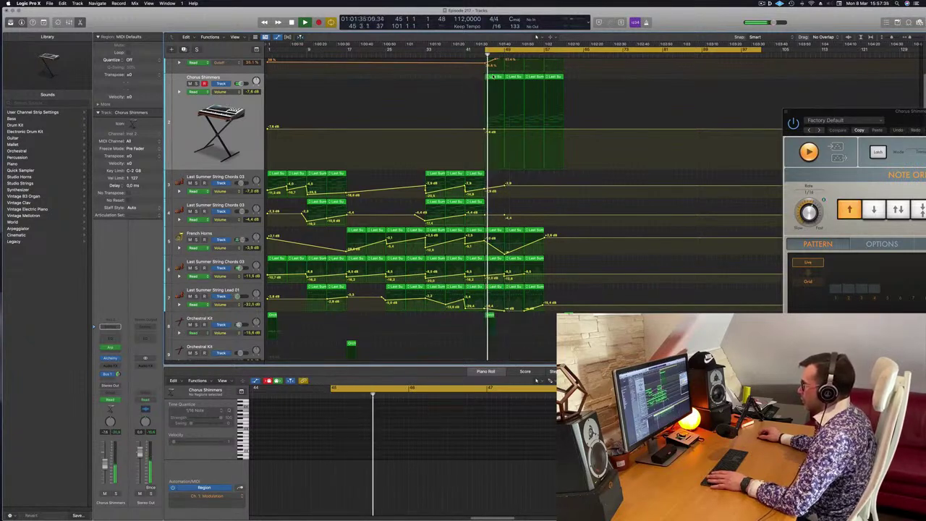
- Open the first Chorus Shimmers region in the piano roll, adjust a chord note at bar 47 and replay from bar 45
{"action": "left_click", "coordinate": [492, 76]}
{"action": "key", "text": "space"}
{"action": "scroll", "coordinate": [444, 447], "scroll_direction": "up", "scroll_amount": 3}
{"action": "scroll", "coordinate": [455, 446], "scroll_direction": "down", "scroll_amount": 2}
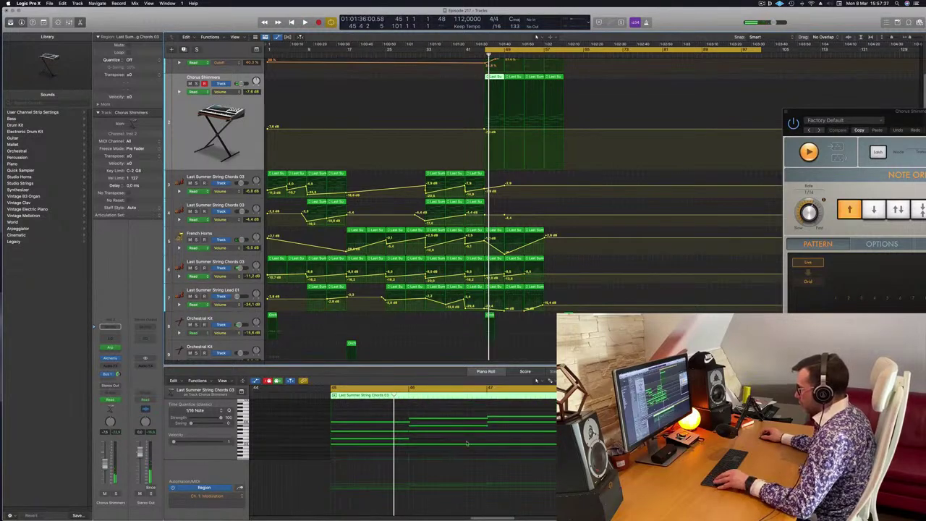
{"action": "left_click", "coordinate": [542, 441]}
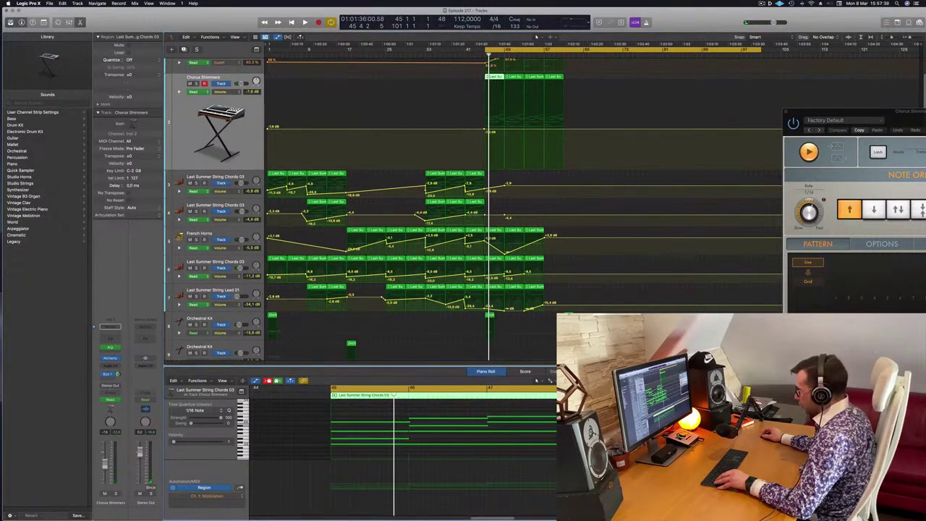
{"action": "left_click", "coordinate": [551, 443]}
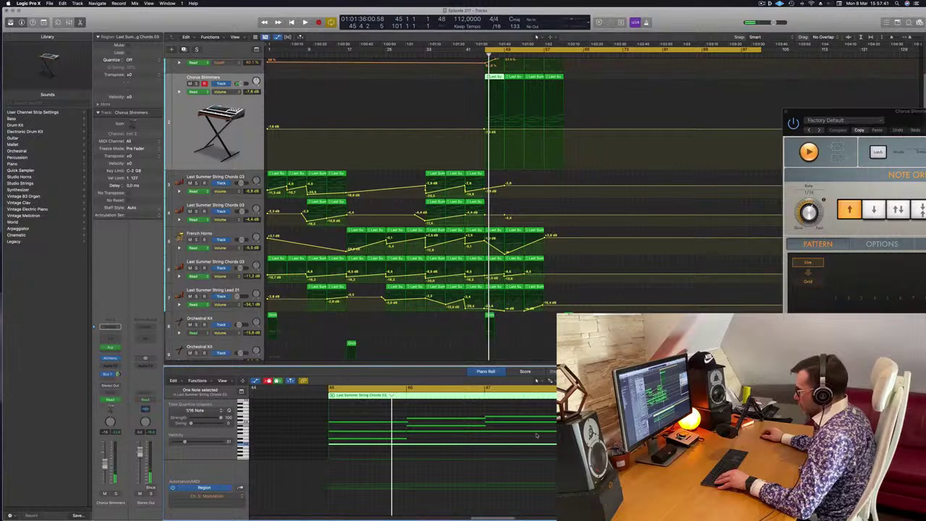
{"action": "key", "text": "Right"}
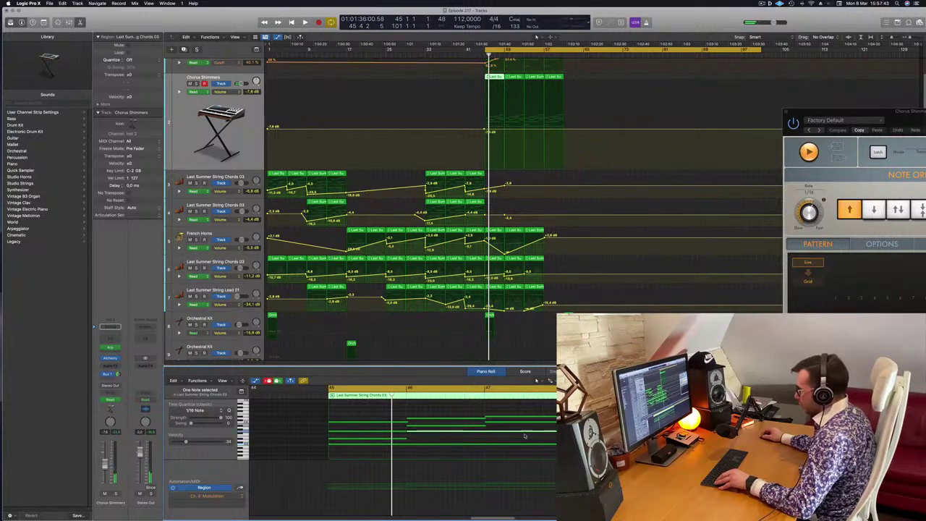
{"action": "mouse_move", "coordinate": [559, 434]}
{"action": "left_mouse_down"}
{"action": "mouse_move", "coordinate": [426, 438]}
{"action": "mouse_move", "coordinate": [546, 437]}
{"action": "left_mouse_up"}
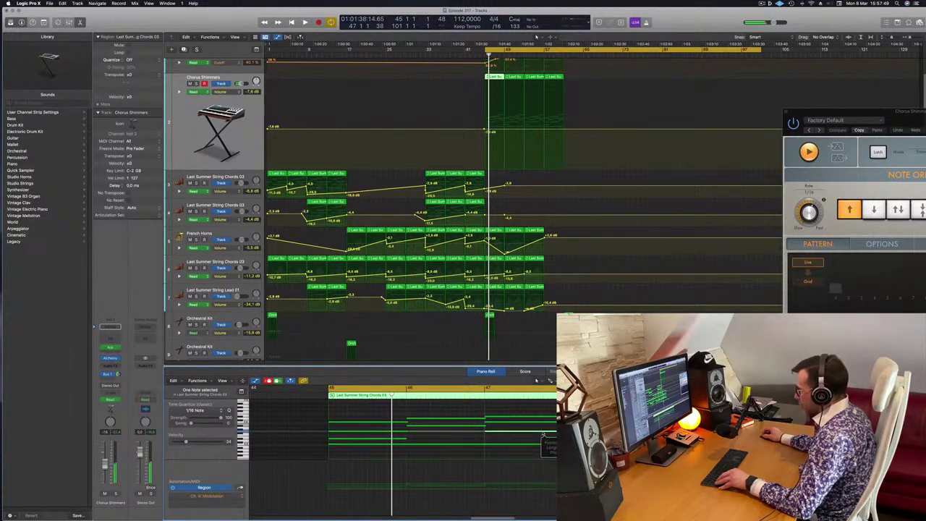
{"action": "key", "text": "space"}
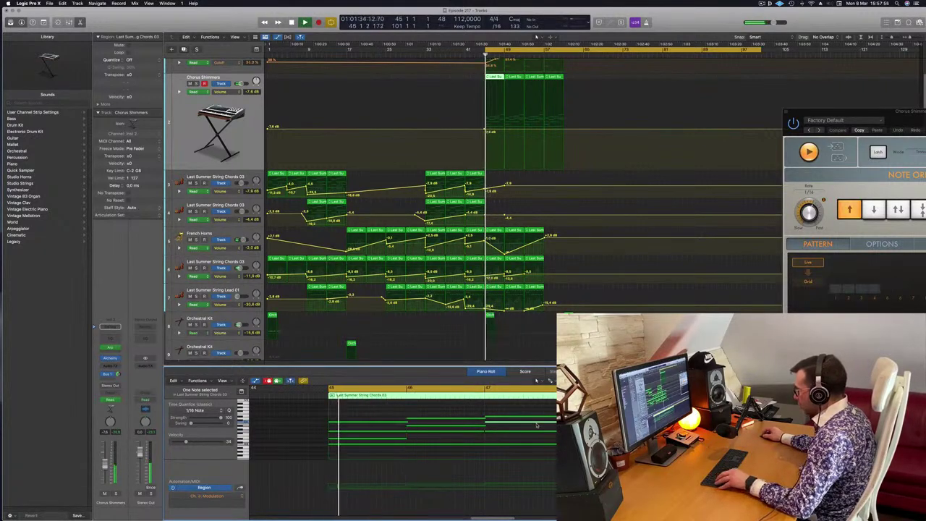
{"action": "left_click_drag", "start_coordinate": [537, 425], "coordinate": [553, 431]}
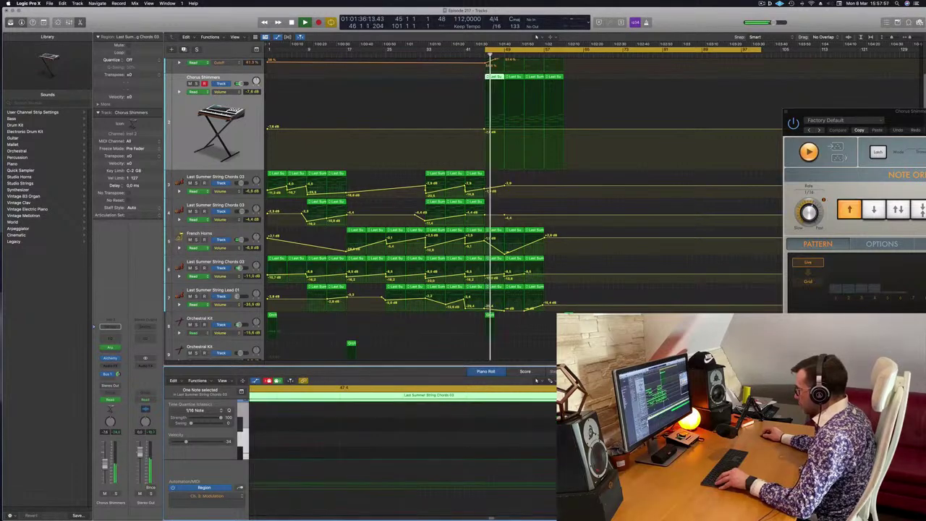
- Move the selected one-bar note in the first Chorus Shimmers region from bar 47 to bar 48
{"action": "key", "text": "super+Left"}
{"action": "key", "text": "super+Left"}
{"action": "key", "text": "super+Left"}
{"action": "key", "text": "super+Left"}
{"action": "key", "text": "super+Left"}
{"action": "key", "text": "super+Left"}
{"action": "scroll", "coordinate": [290, 447], "scroll_direction": "up", "scroll_amount": 3}
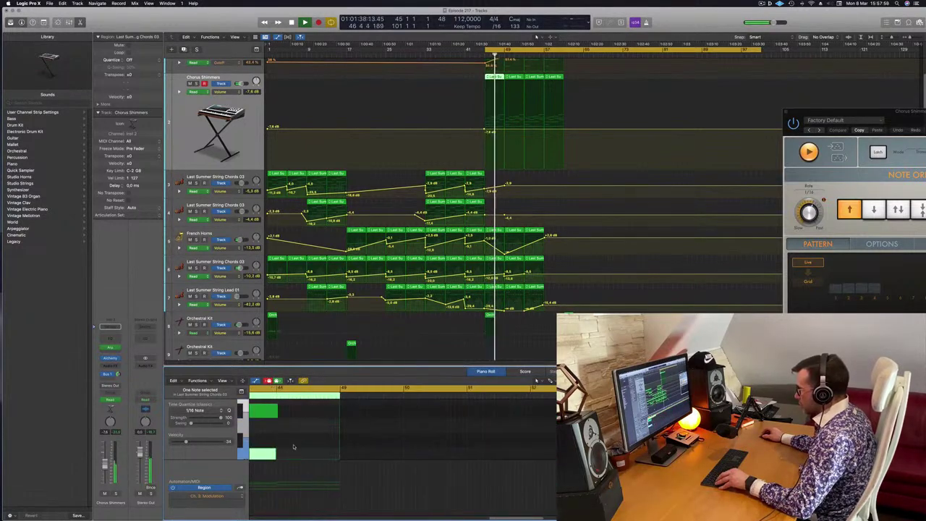
{"action": "scroll", "coordinate": [293, 446], "scroll_direction": "left", "scroll_amount": 3}
{"action": "scroll", "coordinate": [294, 446], "scroll_direction": "down", "scroll_amount": 4}
{"action": "scroll", "coordinate": [298, 438], "scroll_direction": "down", "scroll_amount": 4}
{"action": "left_click", "coordinate": [299, 440]}
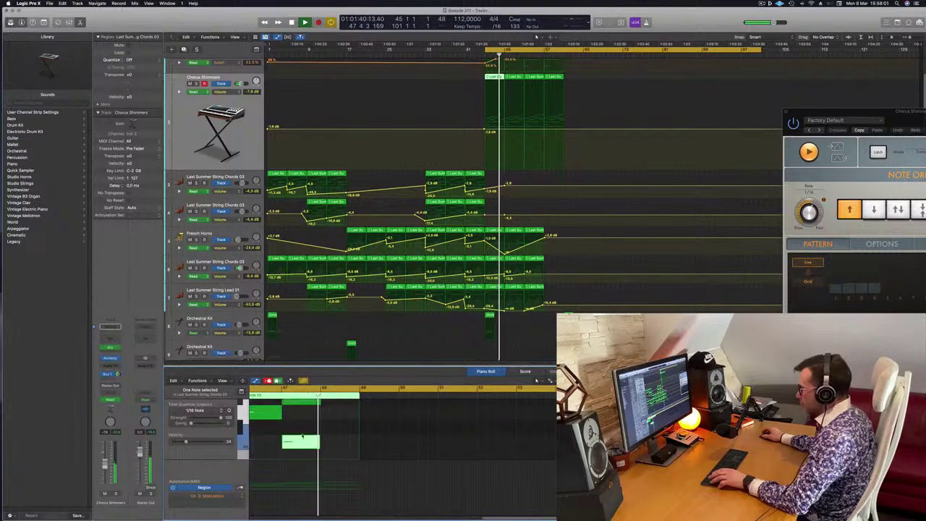
{"action": "key", "text": "space"}
{"action": "key", "text": "space"}
{"action": "left_click_drag", "start_coordinate": [393, 442], "coordinate": [432, 444]}
- Examine the chord notes of the first Chorus Shimmers region across bars 45 to 48 during playback
{"action": "scroll", "coordinate": [396, 442], "scroll_direction": "down", "scroll_amount": 3}
{"action": "scroll", "coordinate": [397, 443], "scroll_direction": "down", "scroll_amount": 2}
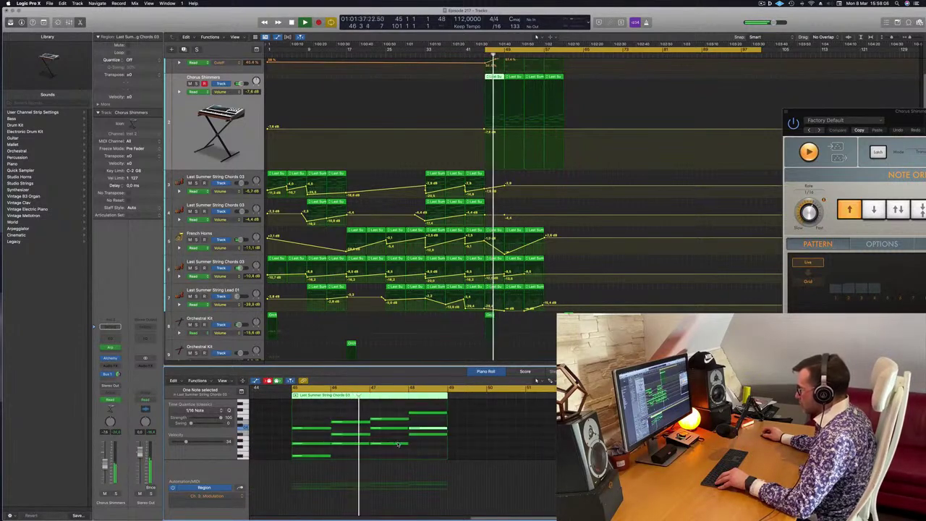
{"action": "scroll", "coordinate": [393, 456], "scroll_direction": "down", "scroll_amount": 2}
{"action": "scroll", "coordinate": [393, 456], "scroll_direction": "up", "scroll_amount": 3}
{"action": "scroll", "coordinate": [388, 452], "scroll_direction": "down", "scroll_amount": 2}
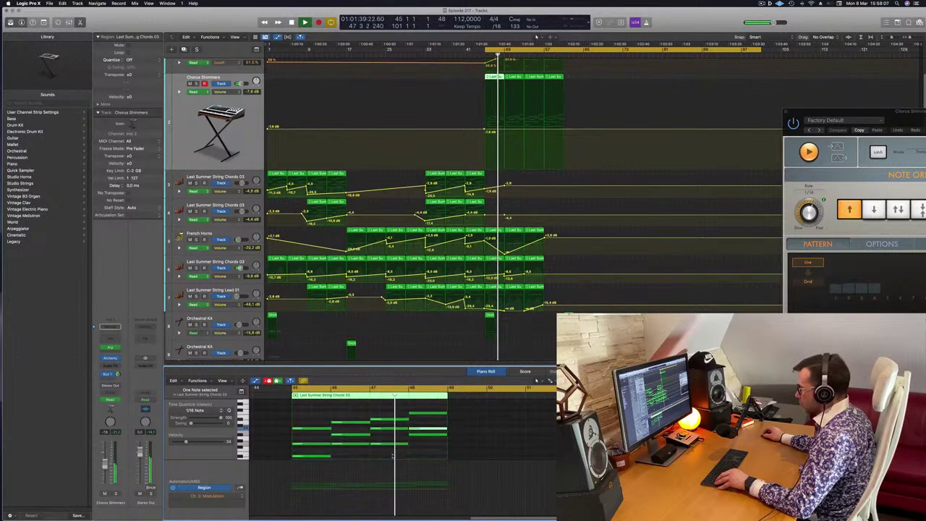
{"action": "scroll", "coordinate": [427, 441], "scroll_direction": "left", "scroll_amount": 3}
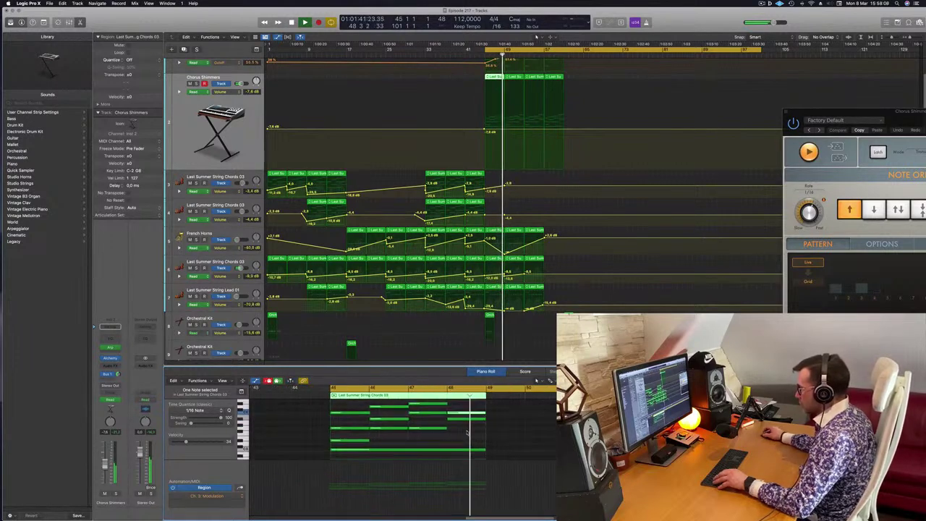
- Replay from bar 45 and inspect the first Chorus Shimmers region's chord notes, selecting the top note at bar 47
{"action": "key", "text": "space"}
{"action": "scroll", "coordinate": [472, 437], "scroll_direction": "up", "scroll_amount": 2}
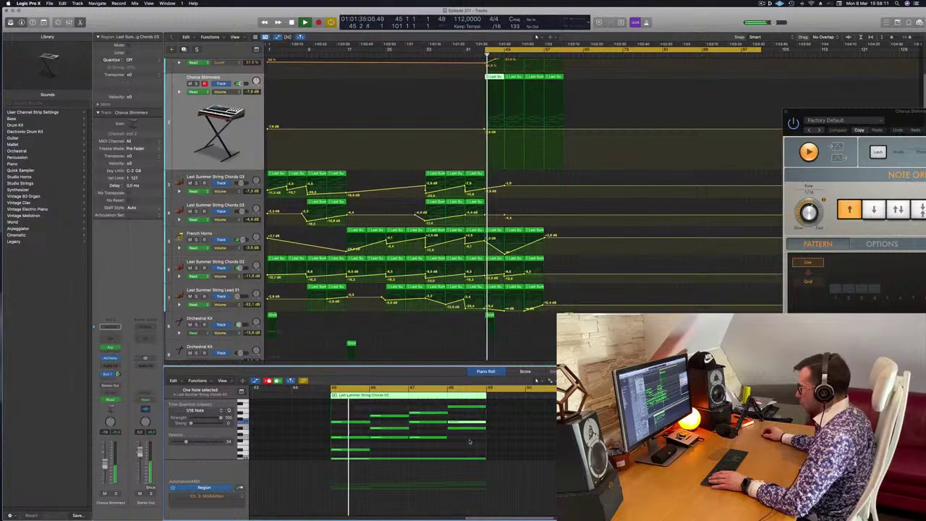
{"action": "scroll", "coordinate": [463, 443], "scroll_direction": "up", "scroll_amount": 3}
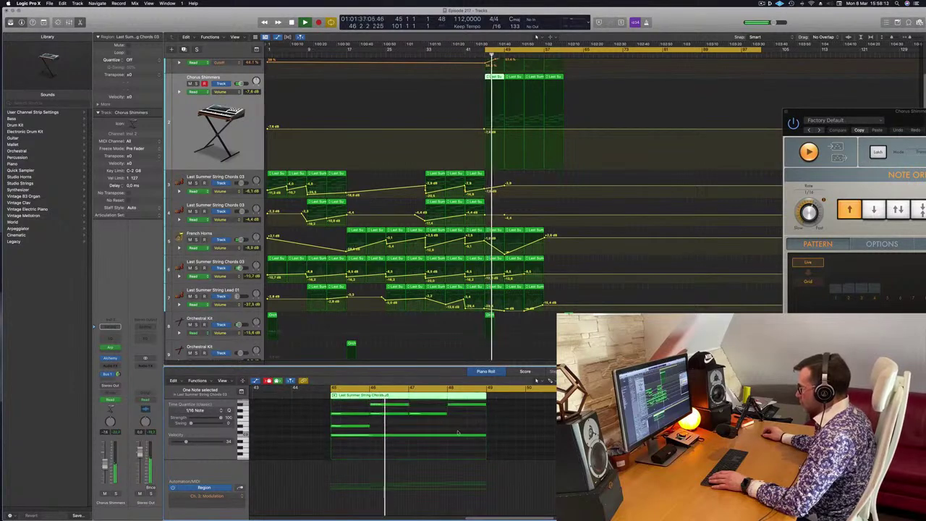
{"action": "scroll", "coordinate": [457, 432], "scroll_direction": "down", "scroll_amount": 2}
{"action": "scroll", "coordinate": [462, 427], "scroll_direction": "down", "scroll_amount": 2}
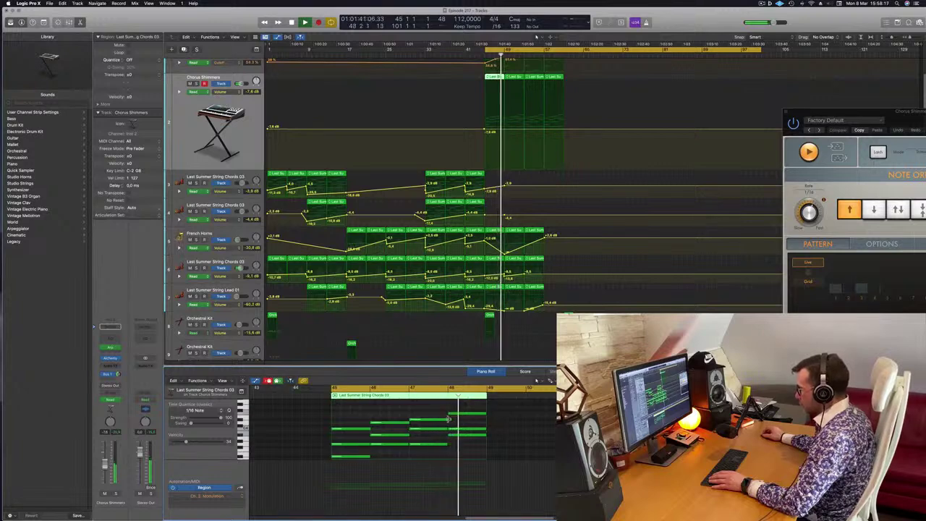
{"action": "left_click", "coordinate": [448, 420]}
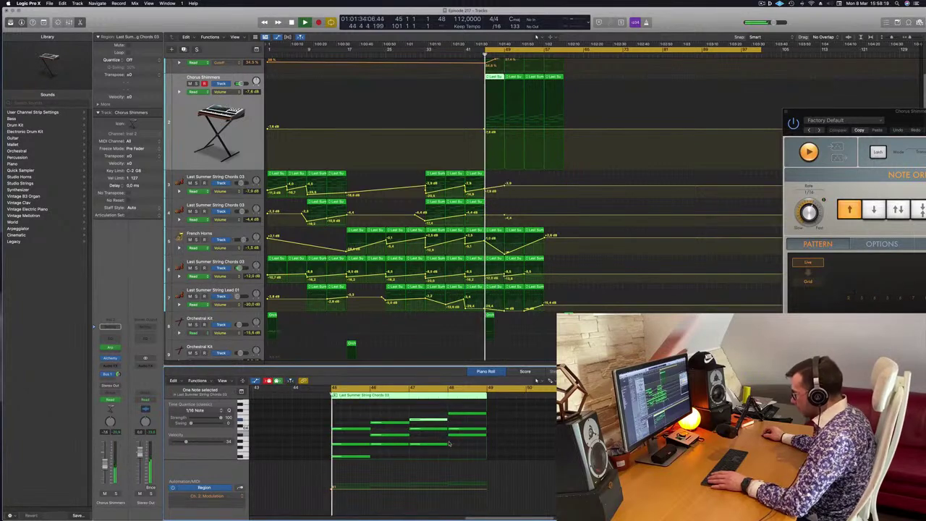
{"action": "scroll", "coordinate": [459, 443], "scroll_direction": "up", "scroll_amount": 4}
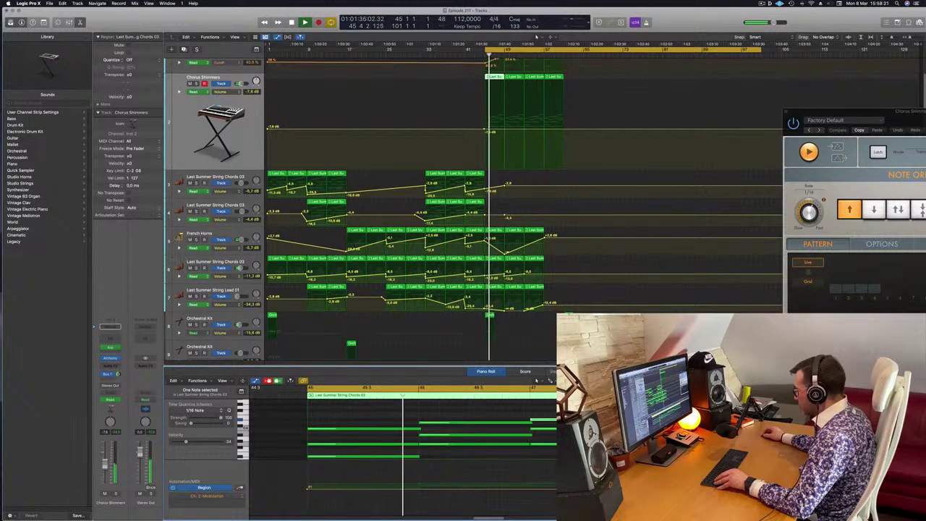
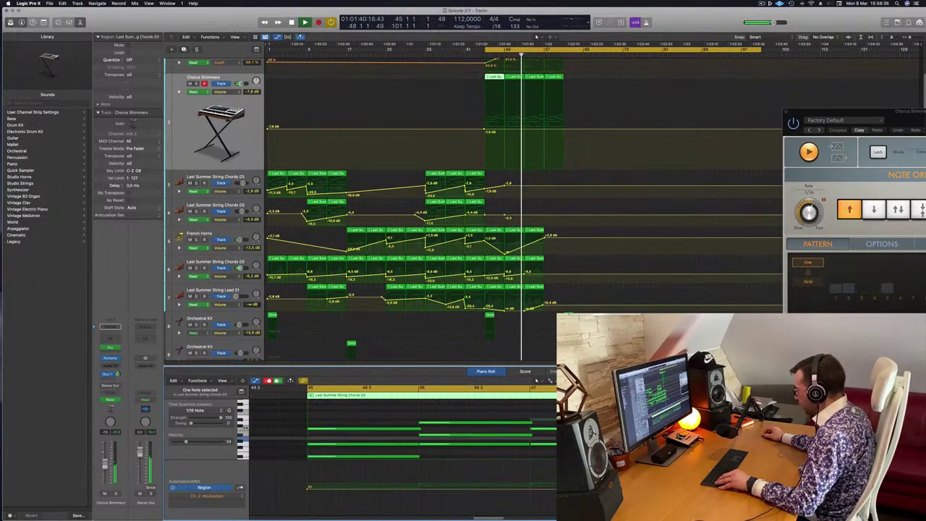
- Replay the passage from bar 45 while examining the opening chord notes of the first Chorus Shimmers region in close-up
{"action": "key", "text": "space"}
{"action": "key", "text": "space"}
{"action": "key", "text": "super+Left"}
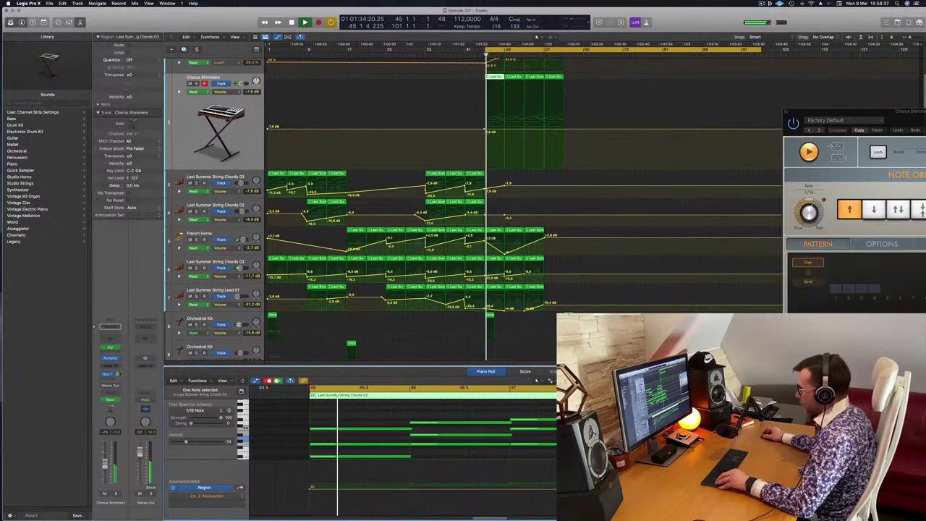
{"action": "scroll", "coordinate": [486, 419], "scroll_direction": "left", "scroll_amount": 3}
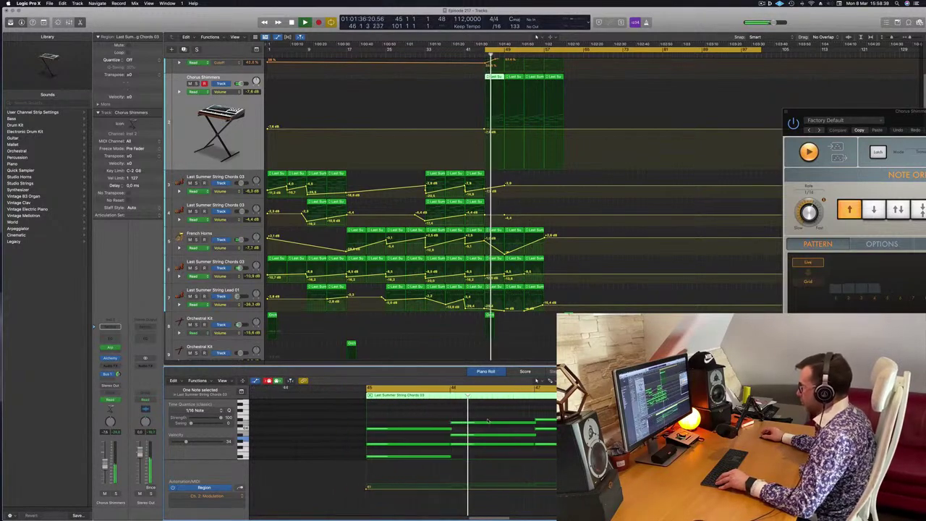
{"action": "scroll", "coordinate": [487, 419], "scroll_direction": "left", "scroll_amount": 1}
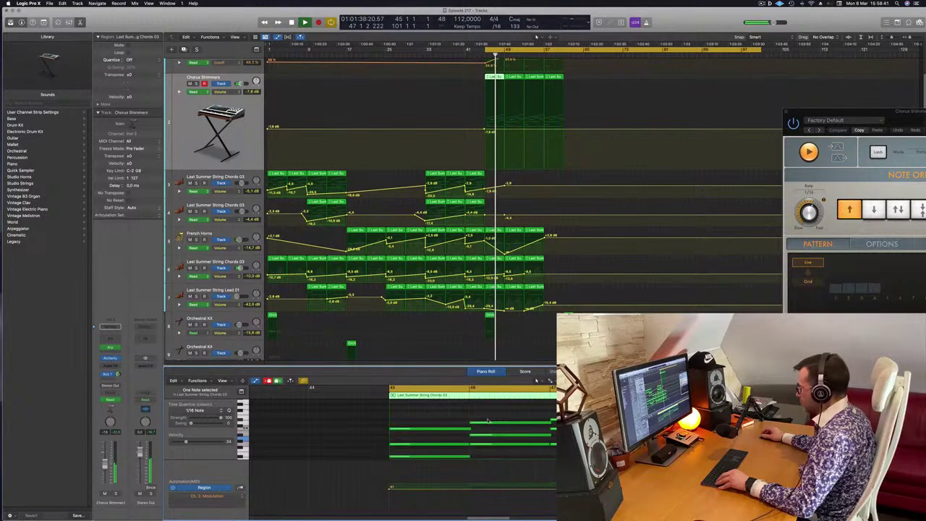
{"action": "scroll", "coordinate": [509, 421], "scroll_direction": "left", "scroll_amount": 3}
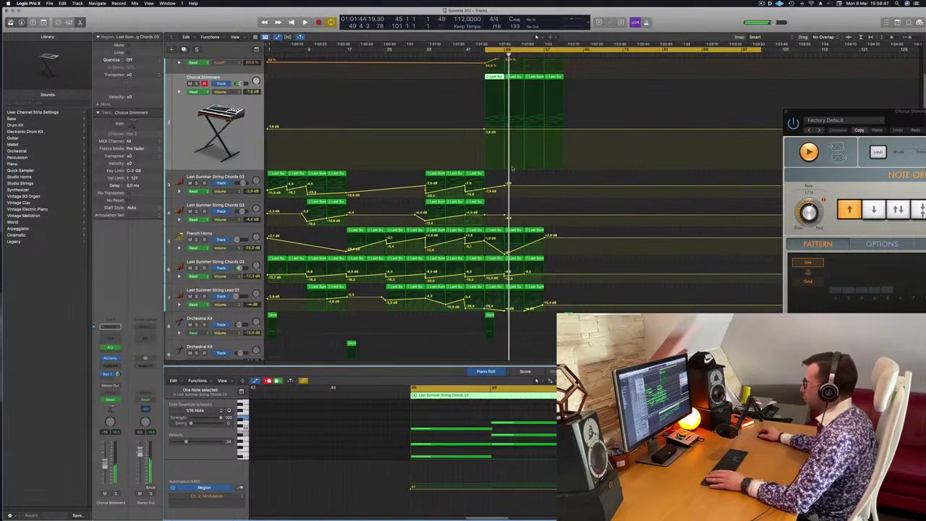
- Check the Chorus Shimmers regions against playback from bar 45, selecting the first two regions and then the last two
{"action": "key", "text": "space"}
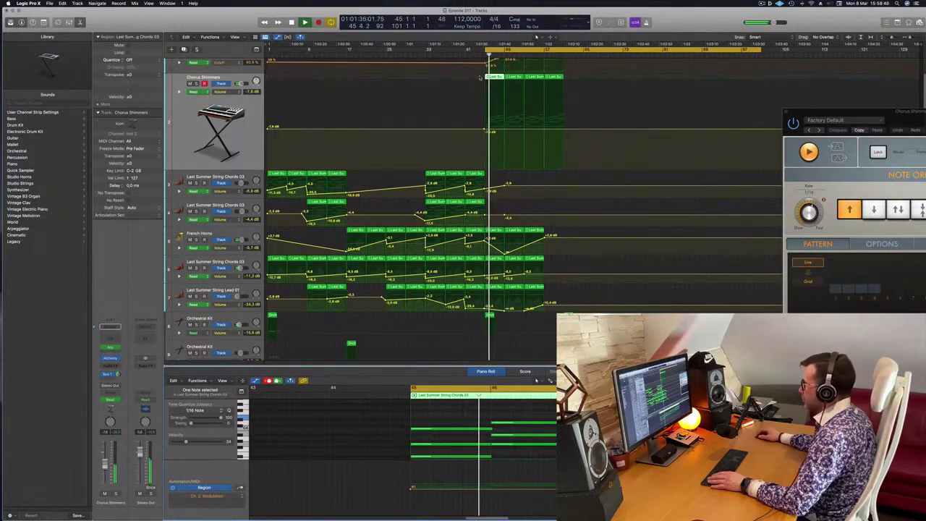
{"action": "left_click_drag", "start_coordinate": [477, 101], "coordinate": [515, 81]}
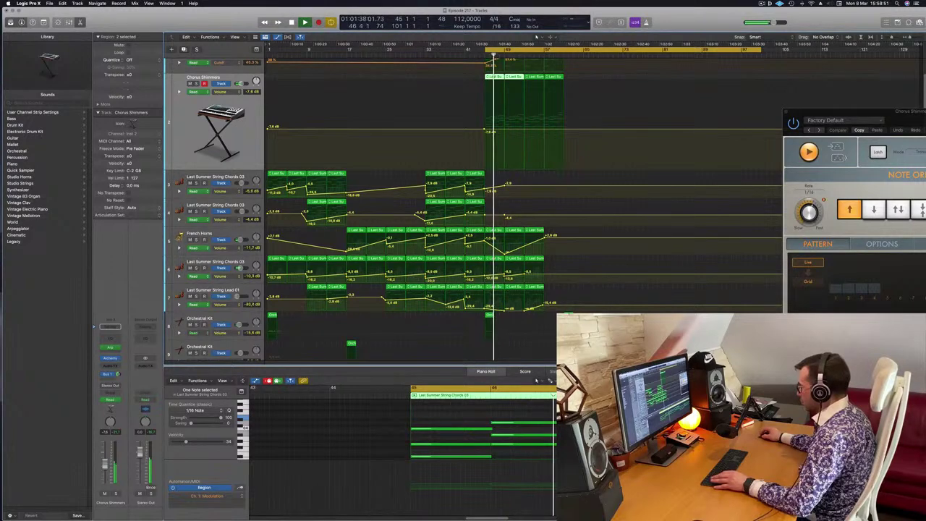
{"action": "key", "text": "super+Left"}
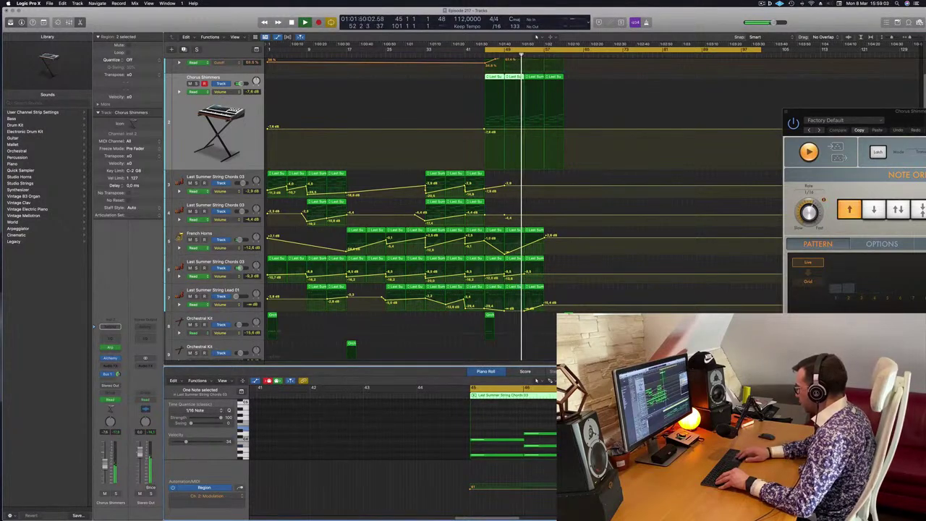
{"action": "key", "text": "space"}
{"action": "key", "text": "space"}
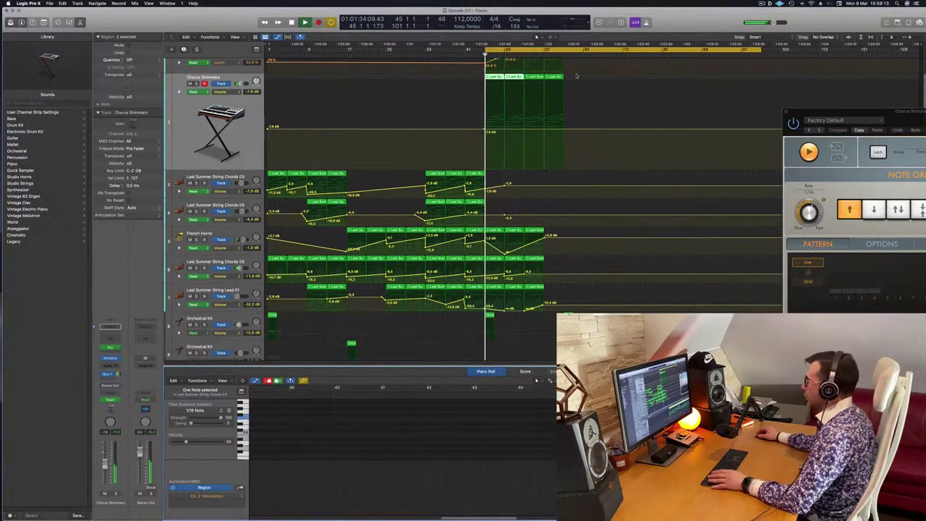
{"action": "left_click_drag", "start_coordinate": [578, 74], "coordinate": [539, 77]}
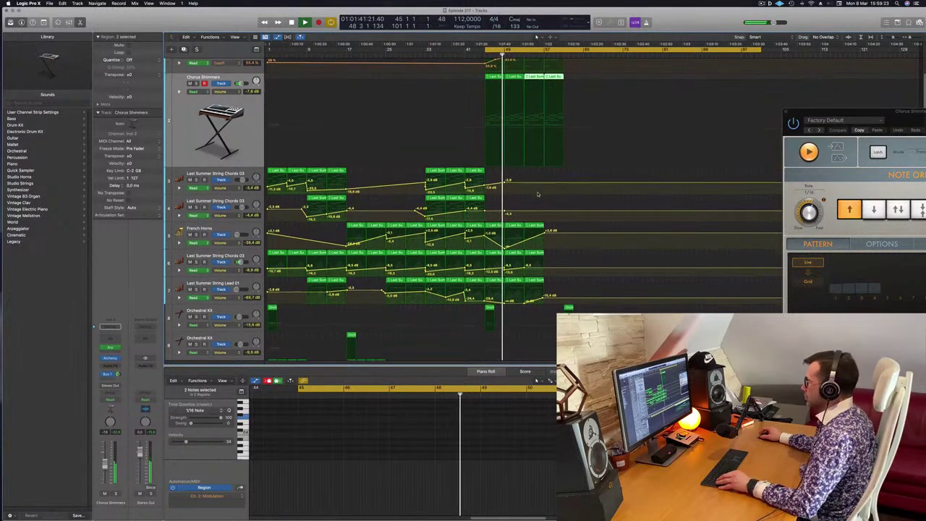
- Solo the French Horns briefly to check them, then delete their last two regions, starting at bars 49 and 53
{"action": "scroll", "coordinate": [538, 194], "scroll_direction": "up", "scroll_amount": 2}
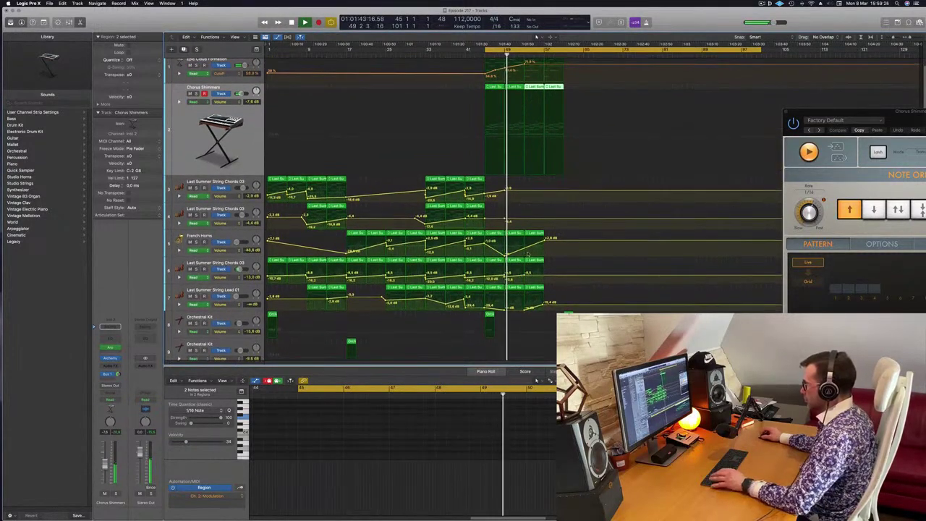
{"action": "key", "text": "a"}
{"action": "left_click", "coordinate": [196, 234]}
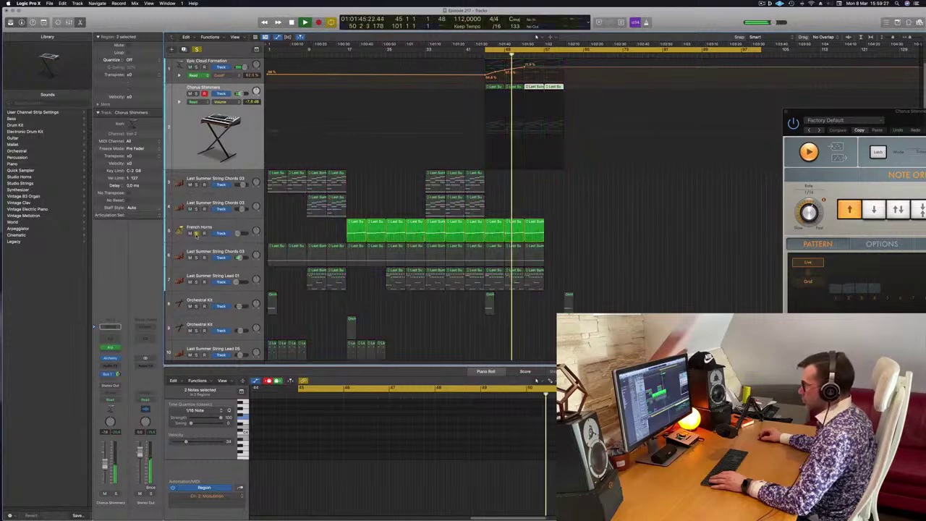
{"action": "left_click", "coordinate": [196, 234]}
{"action": "left_click_drag", "start_coordinate": [555, 227], "coordinate": [514, 237]}
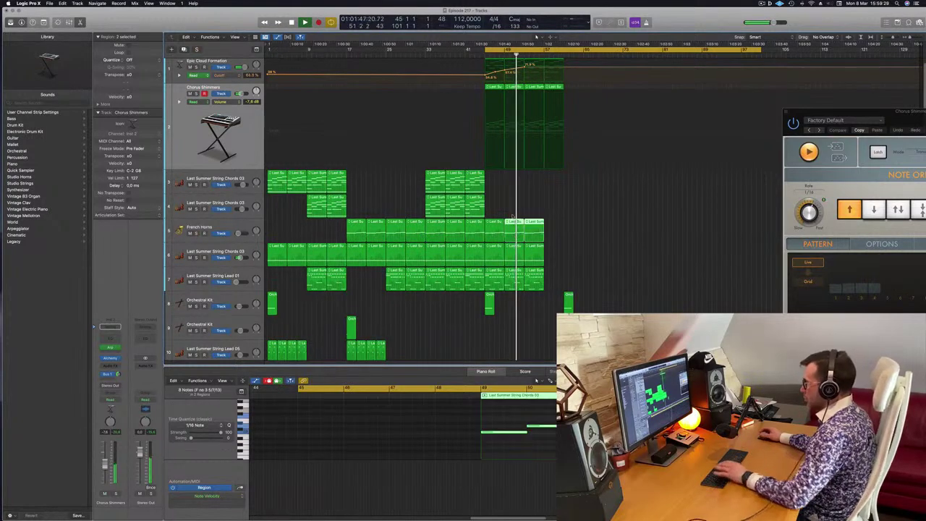
{"action": "key", "text": "Delete"}
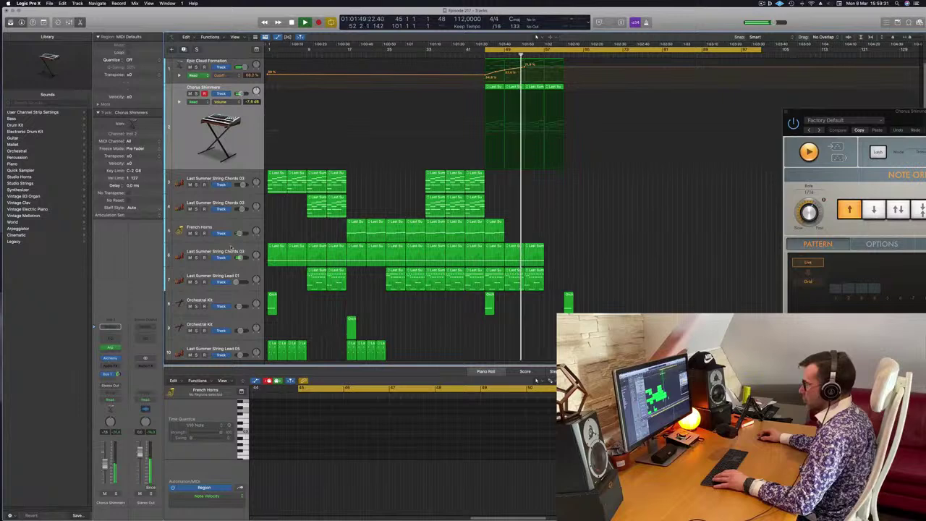
- Fade the volume automation of the Last Summer String Chords 03 track below the French Horns down to -∞ dB at bar 57
{"action": "left_click", "coordinate": [230, 250]}
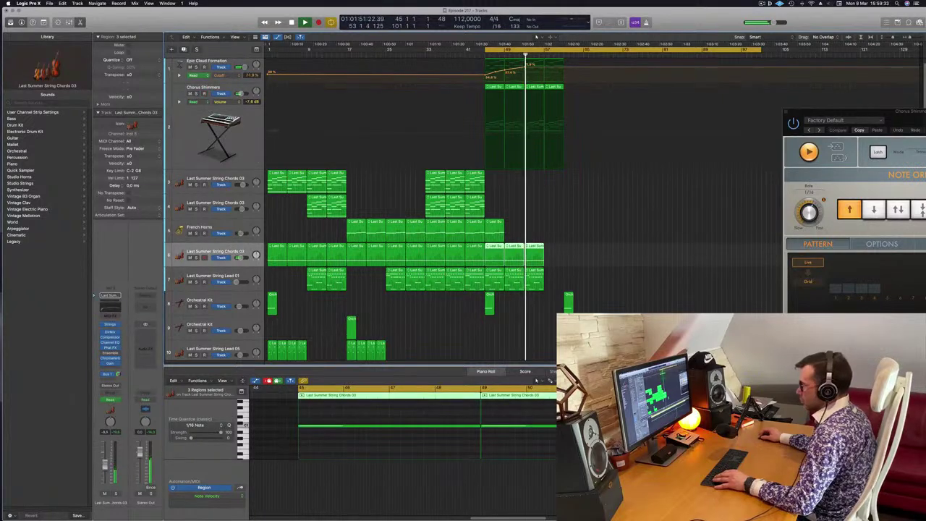
{"action": "key", "text": "a"}
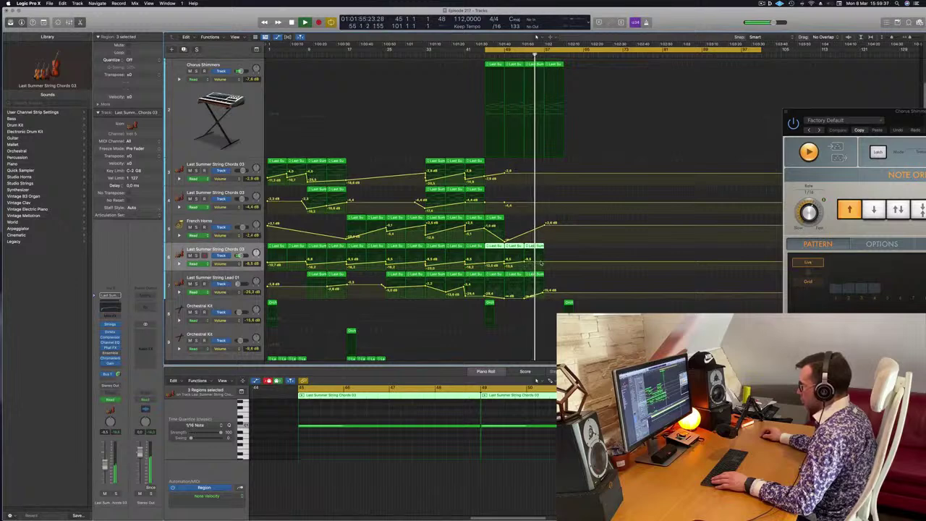
{"action": "left_click_drag", "start_coordinate": [544, 264], "coordinate": [547, 269]}
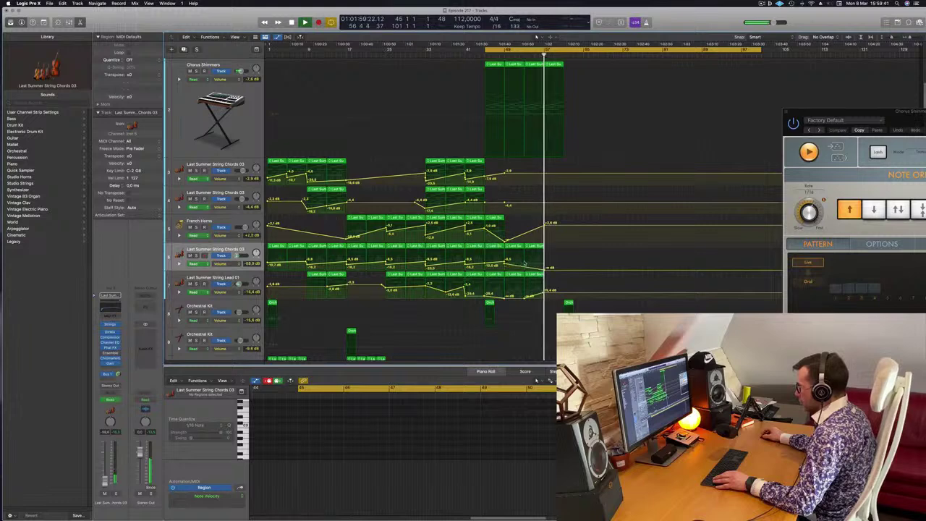
- Lower the Last Summer String Lead 01 volume point at bar 57 to silence and replay from bar 45
{"action": "left_click_drag", "start_coordinate": [544, 292], "coordinate": [545, 300]}
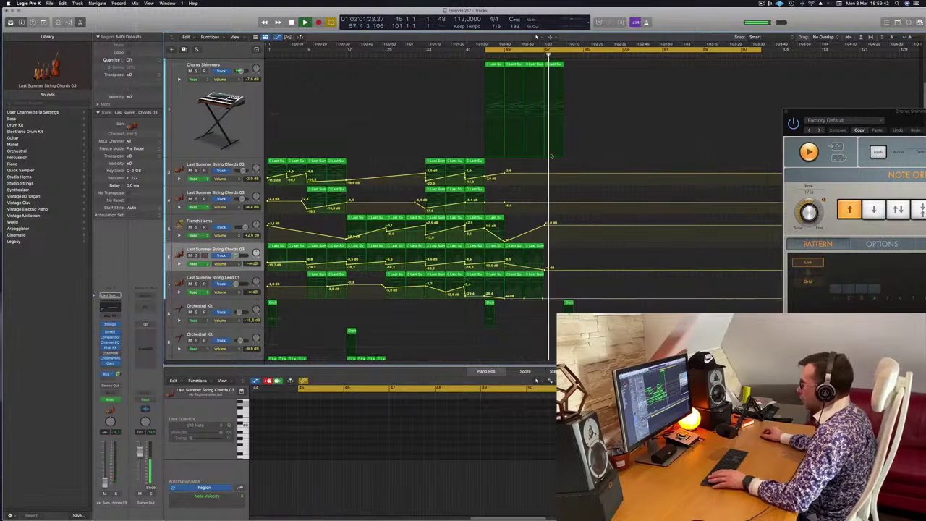
{"action": "key", "text": "space"}
{"action": "key", "text": "space"}
{"action": "scroll", "coordinate": [535, 149], "scroll_direction": "up", "scroll_amount": 3}
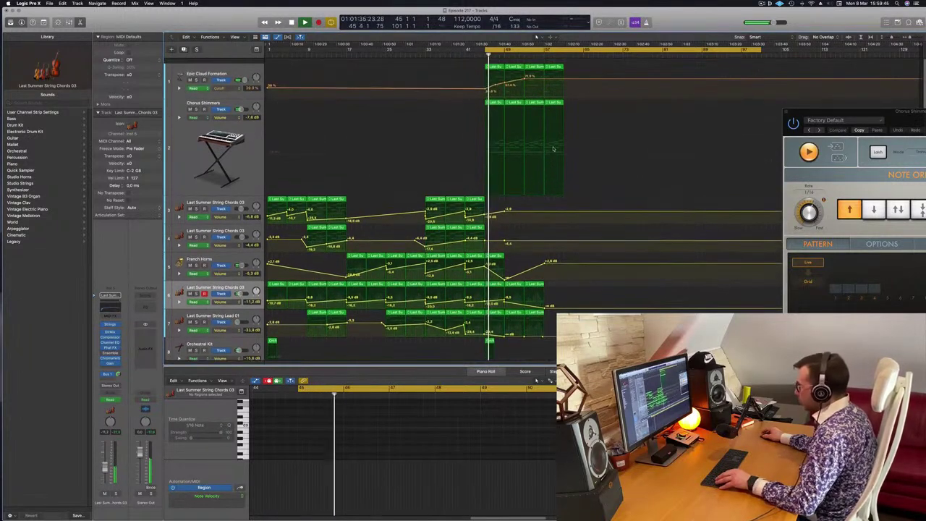